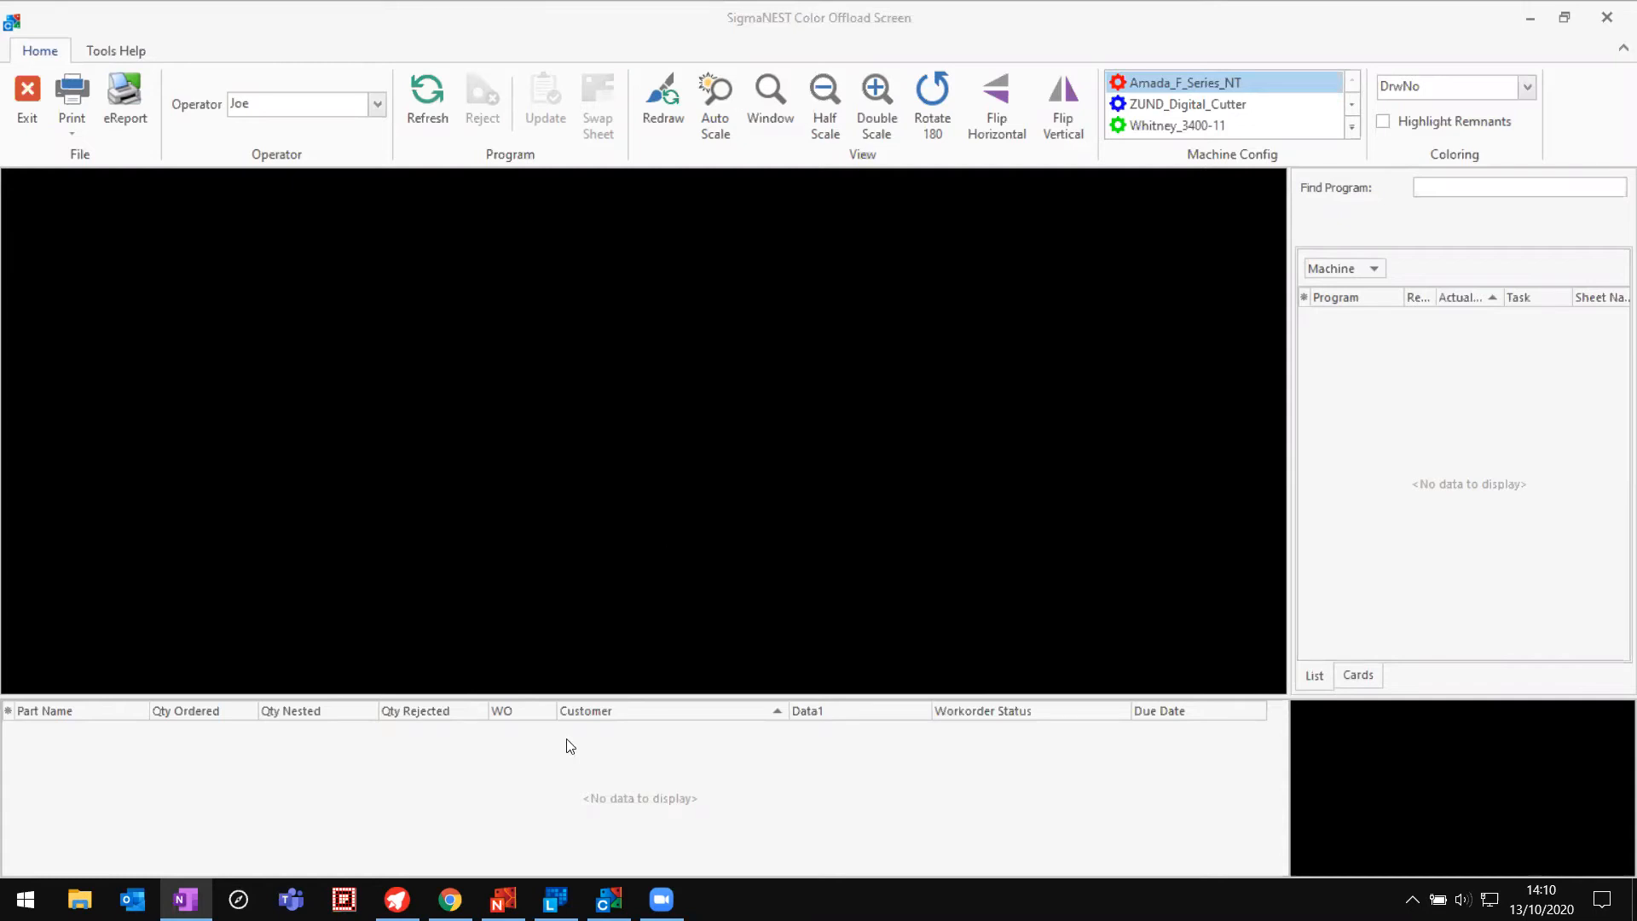
# Step: Switch to SigmaNEST, open the work order list and check the customers, quantities and due dates of the listed orders
pyautogui.click(503, 899)
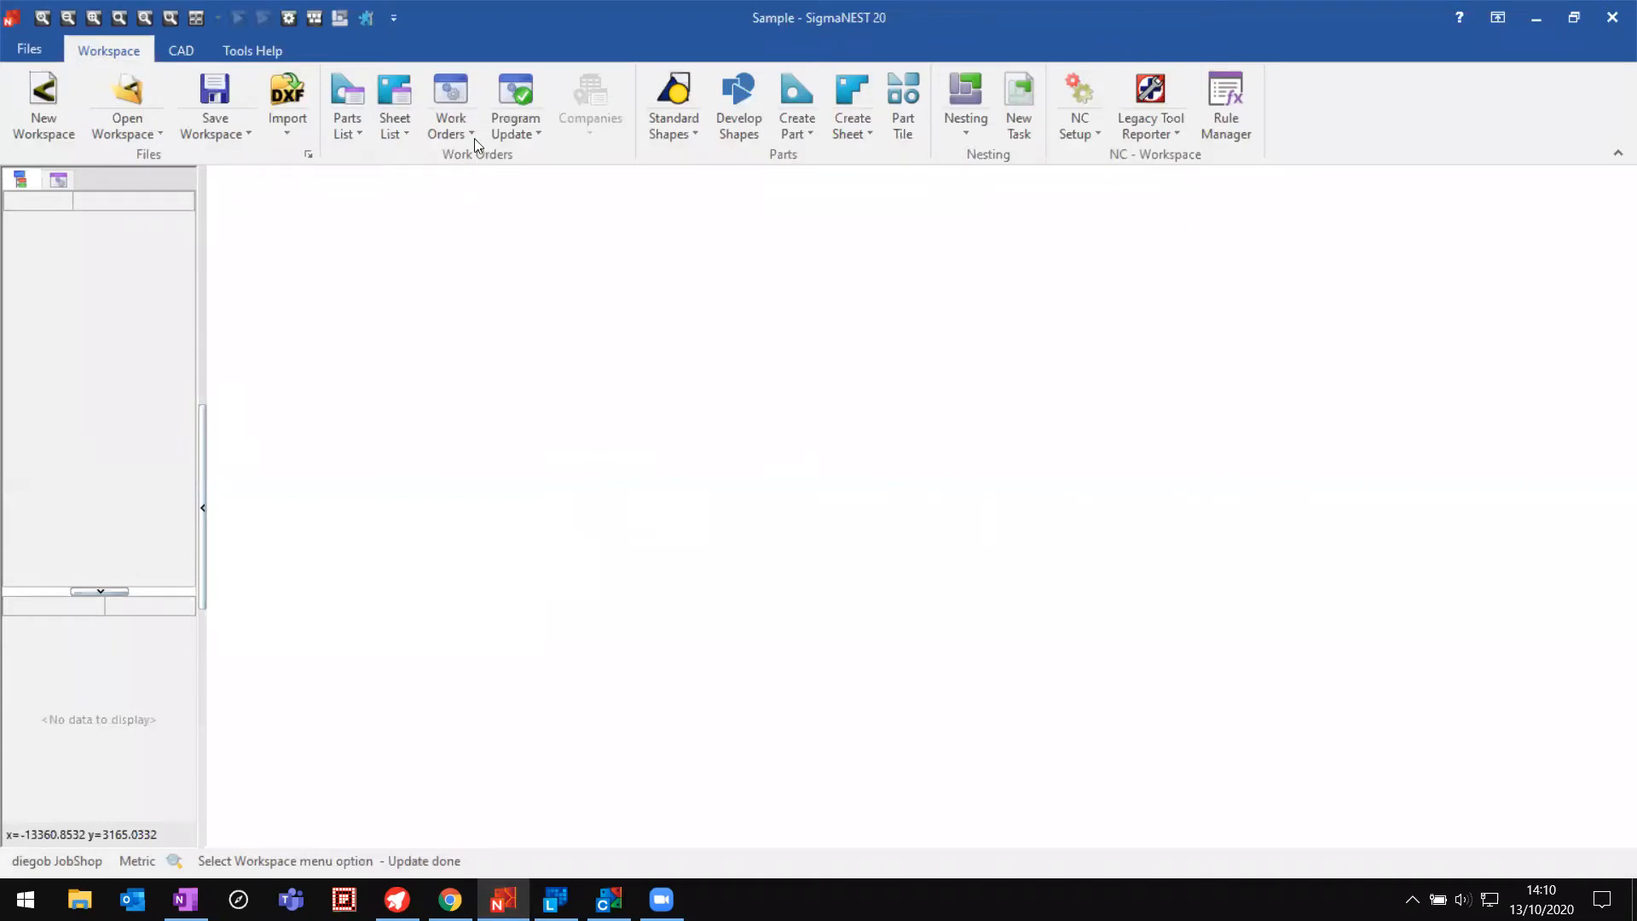
pyautogui.click(463, 98)
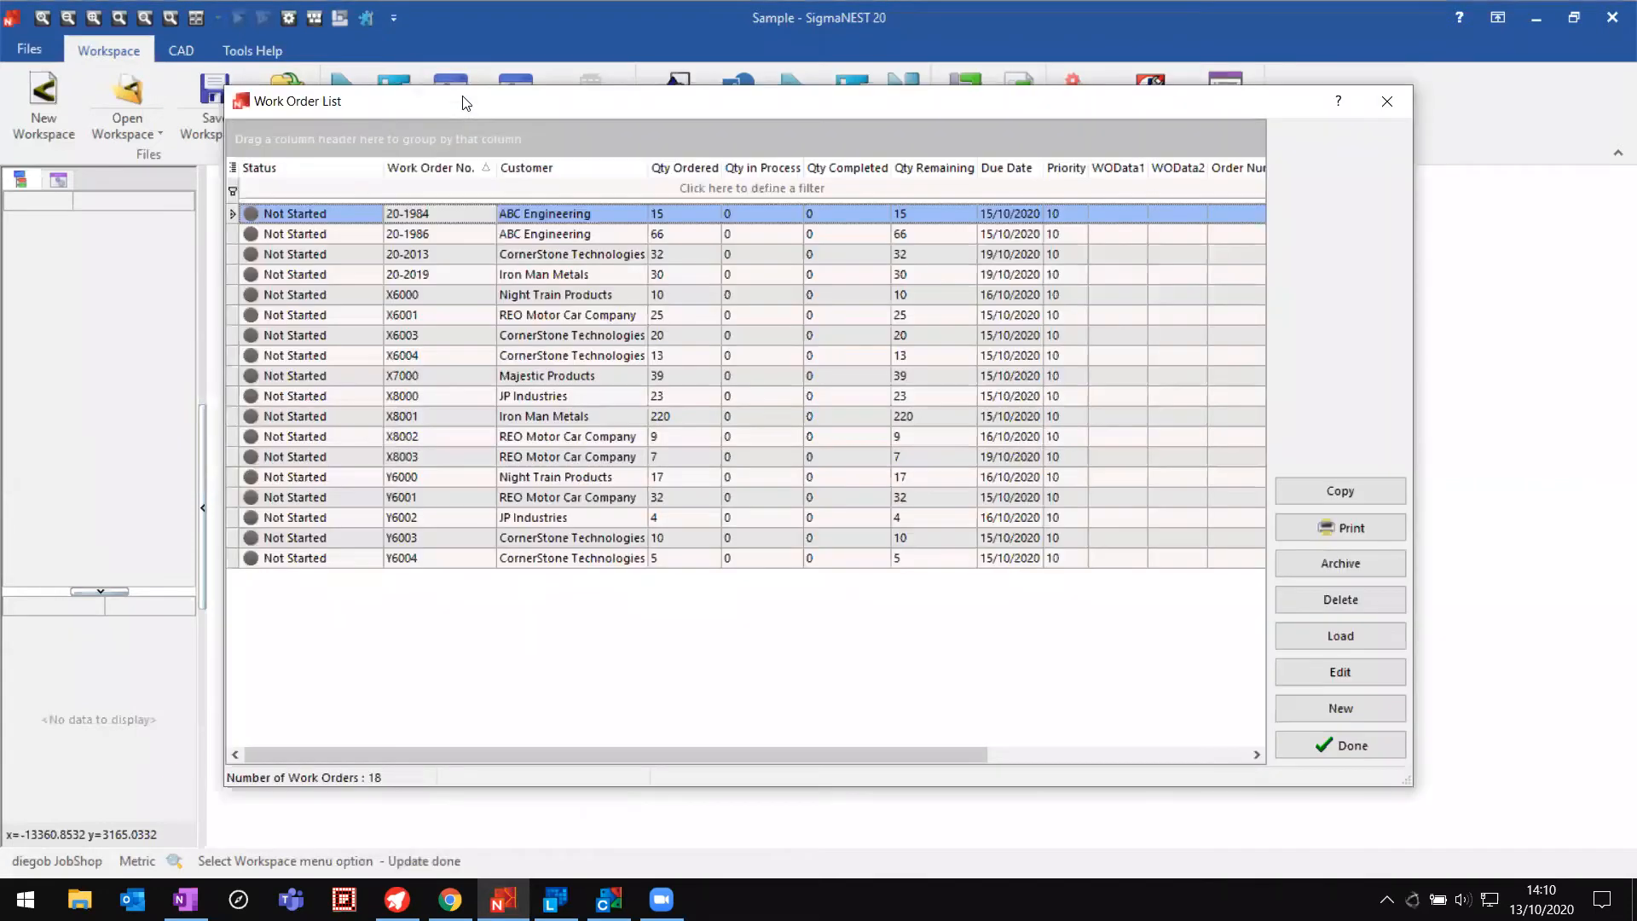
pyautogui.click(547, 319)
pyautogui.click(561, 375)
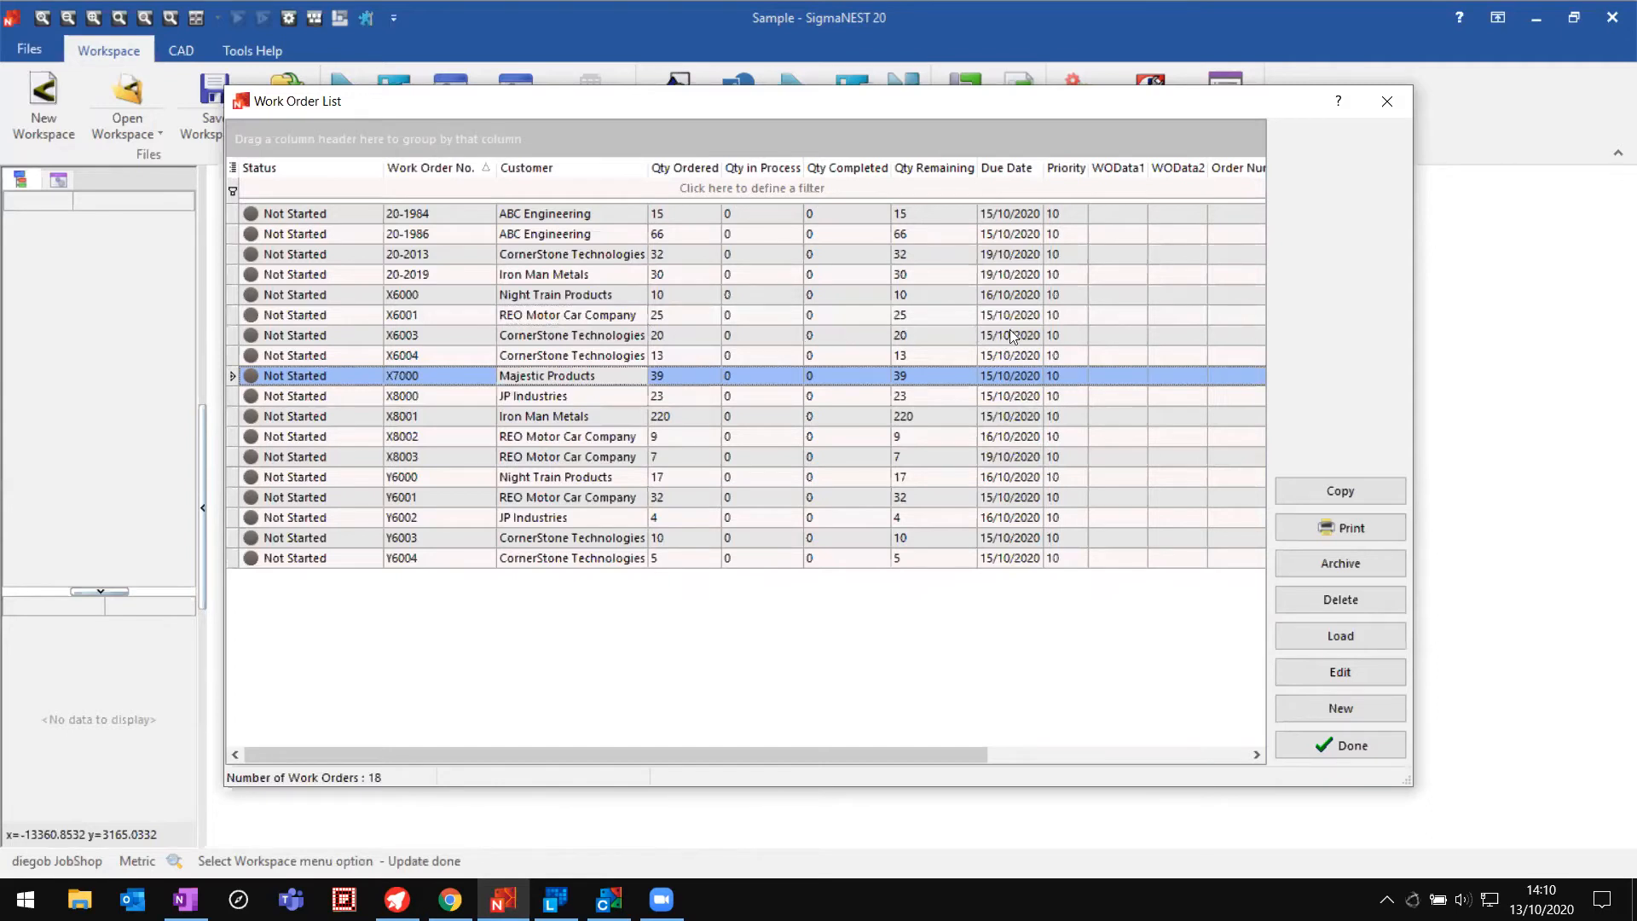
pyautogui.click(694, 401)
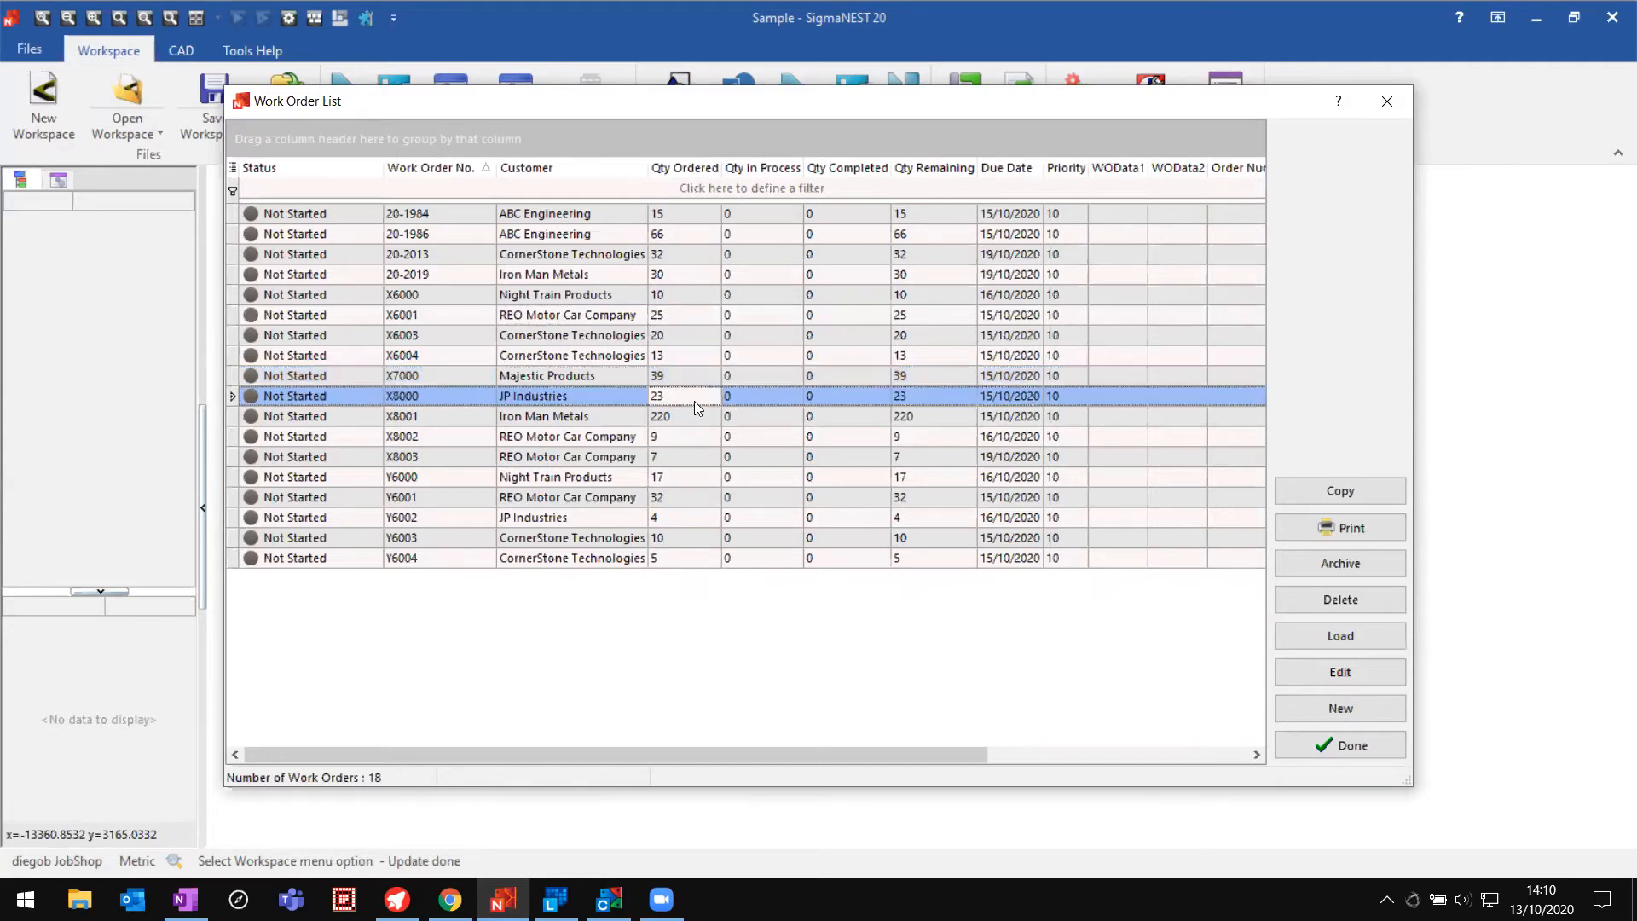
pyautogui.click(793, 412)
pyautogui.click(896, 416)
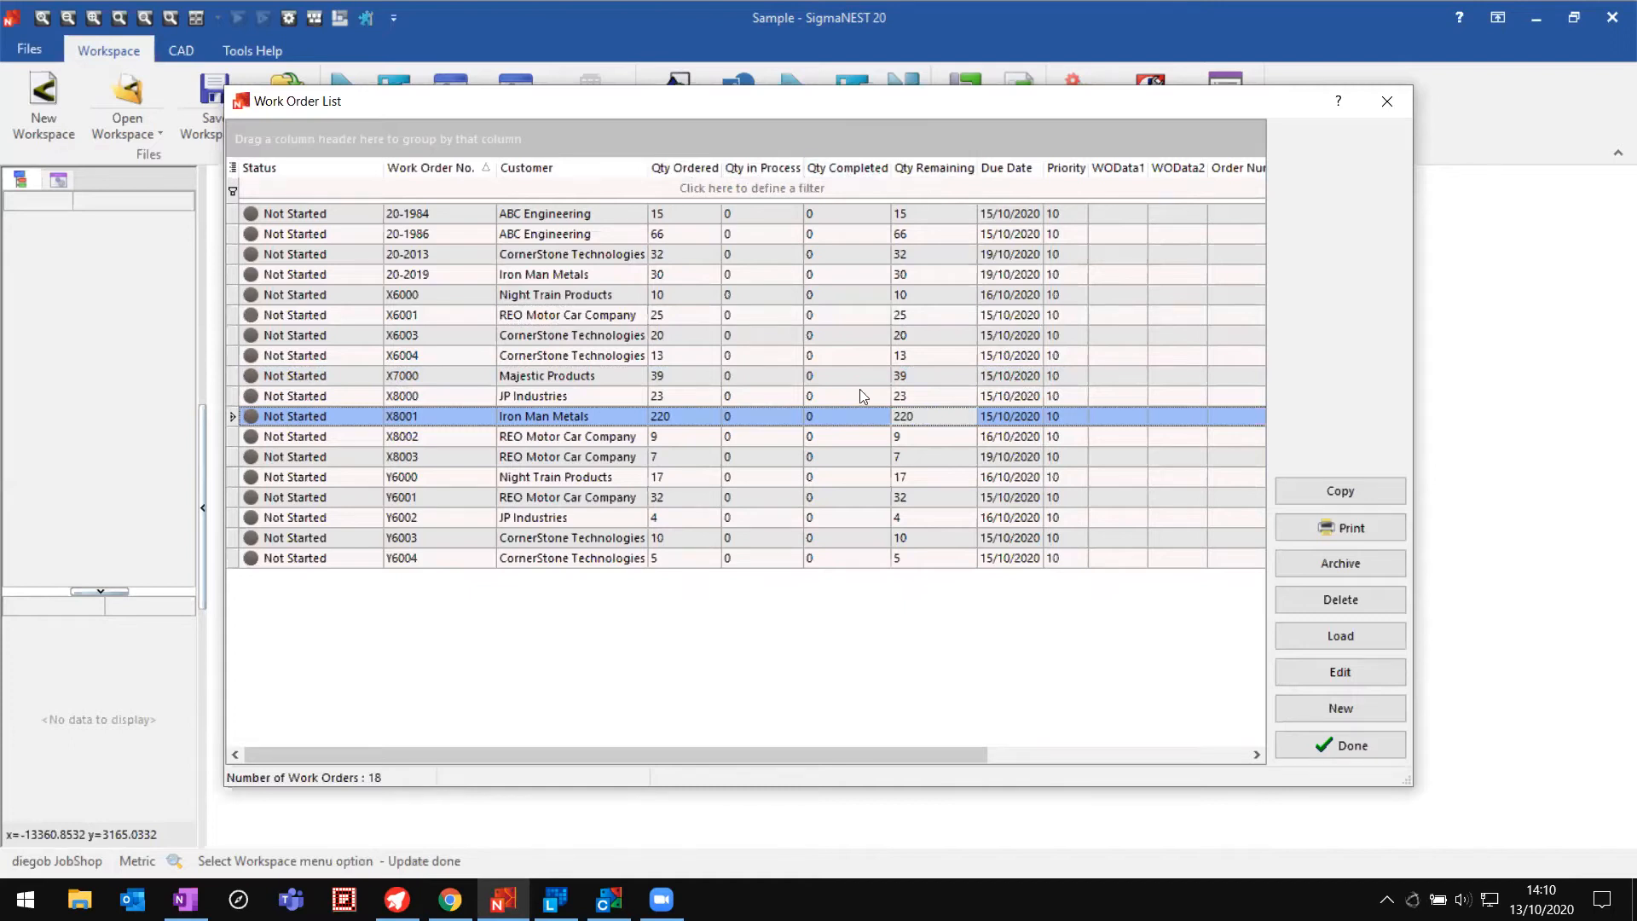
pyautogui.click(829, 414)
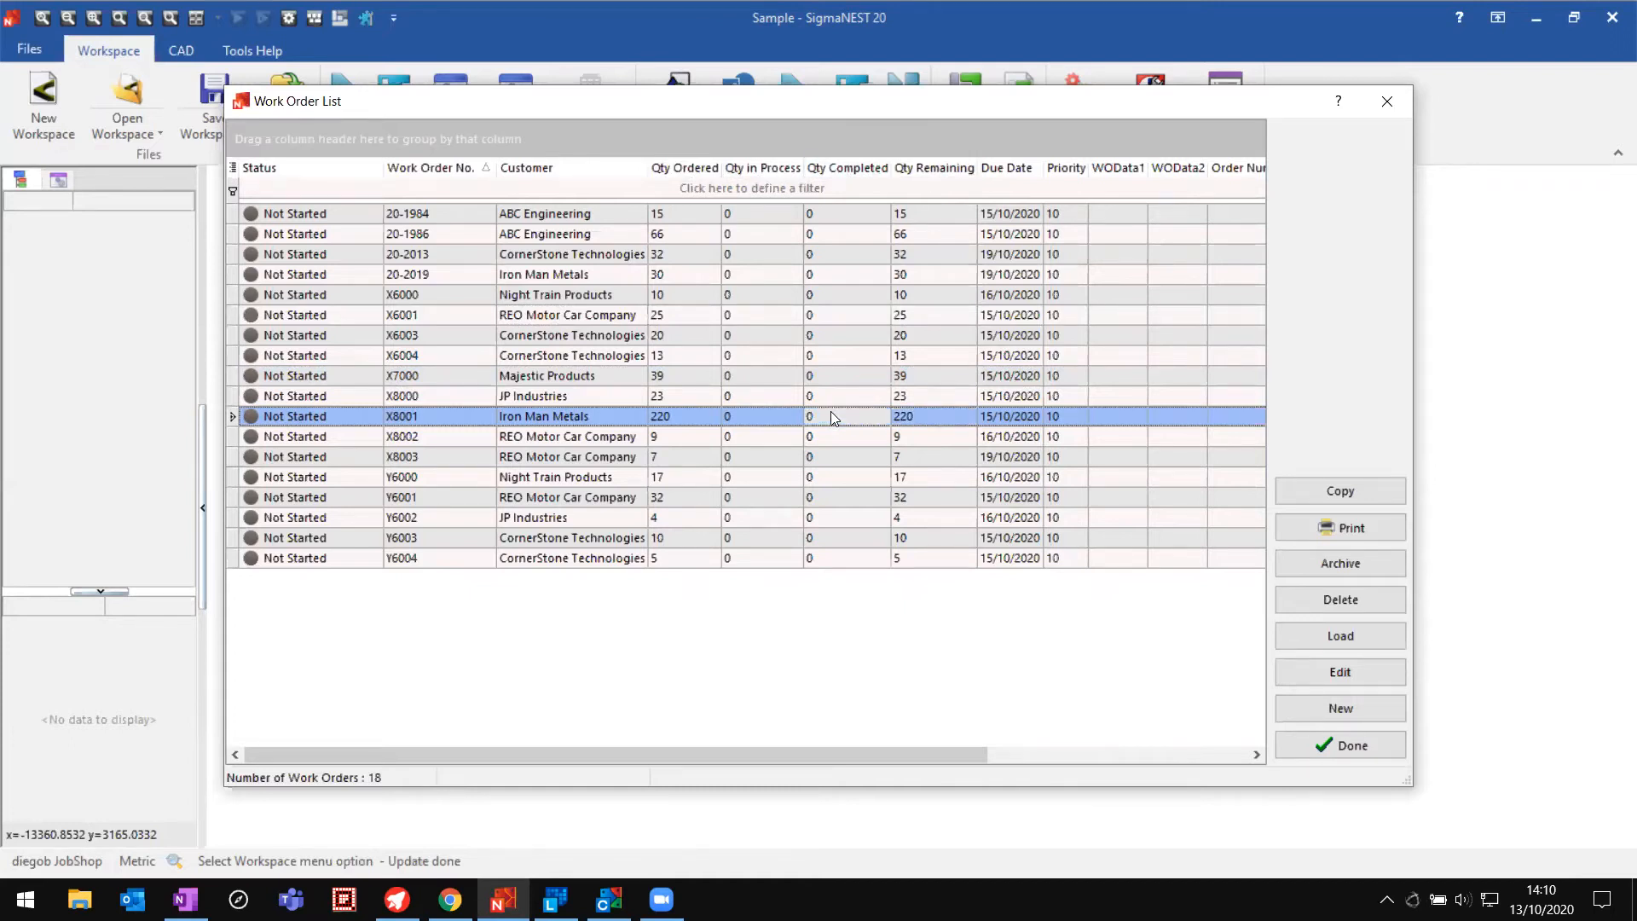
# Step: Open the parts list of the Iron Man Metals work order for 220 pieces and examine its parts' materials, thicknesses, quantities and next operations
pyautogui.doubleClick(831, 415)
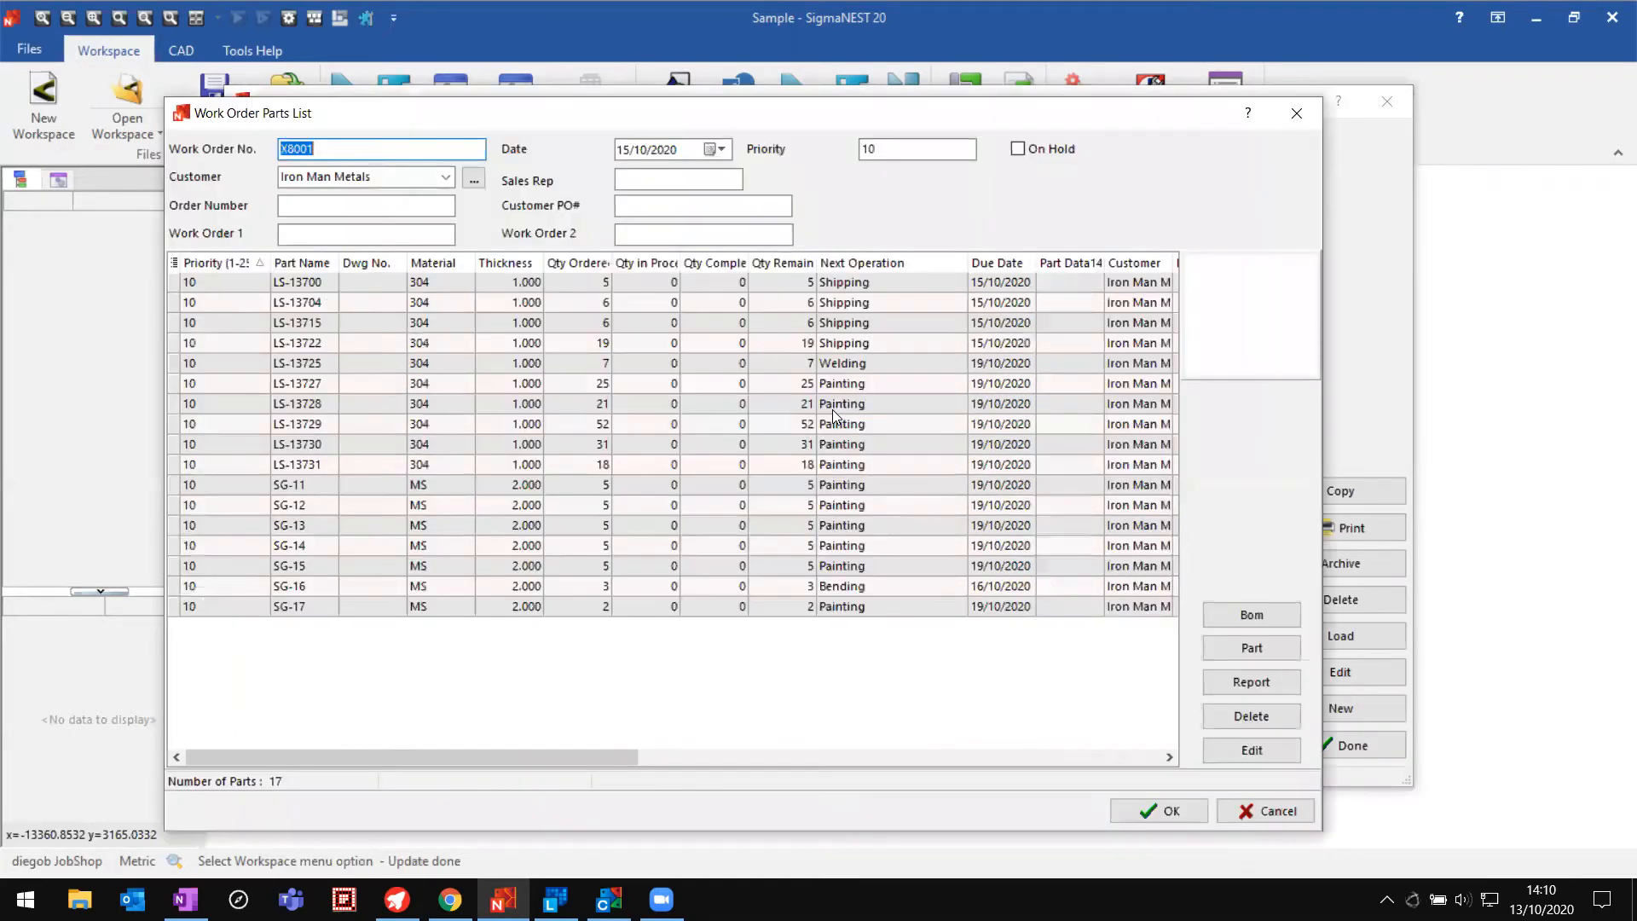
pyautogui.click(479, 343)
pyautogui.click(491, 403)
pyautogui.click(493, 432)
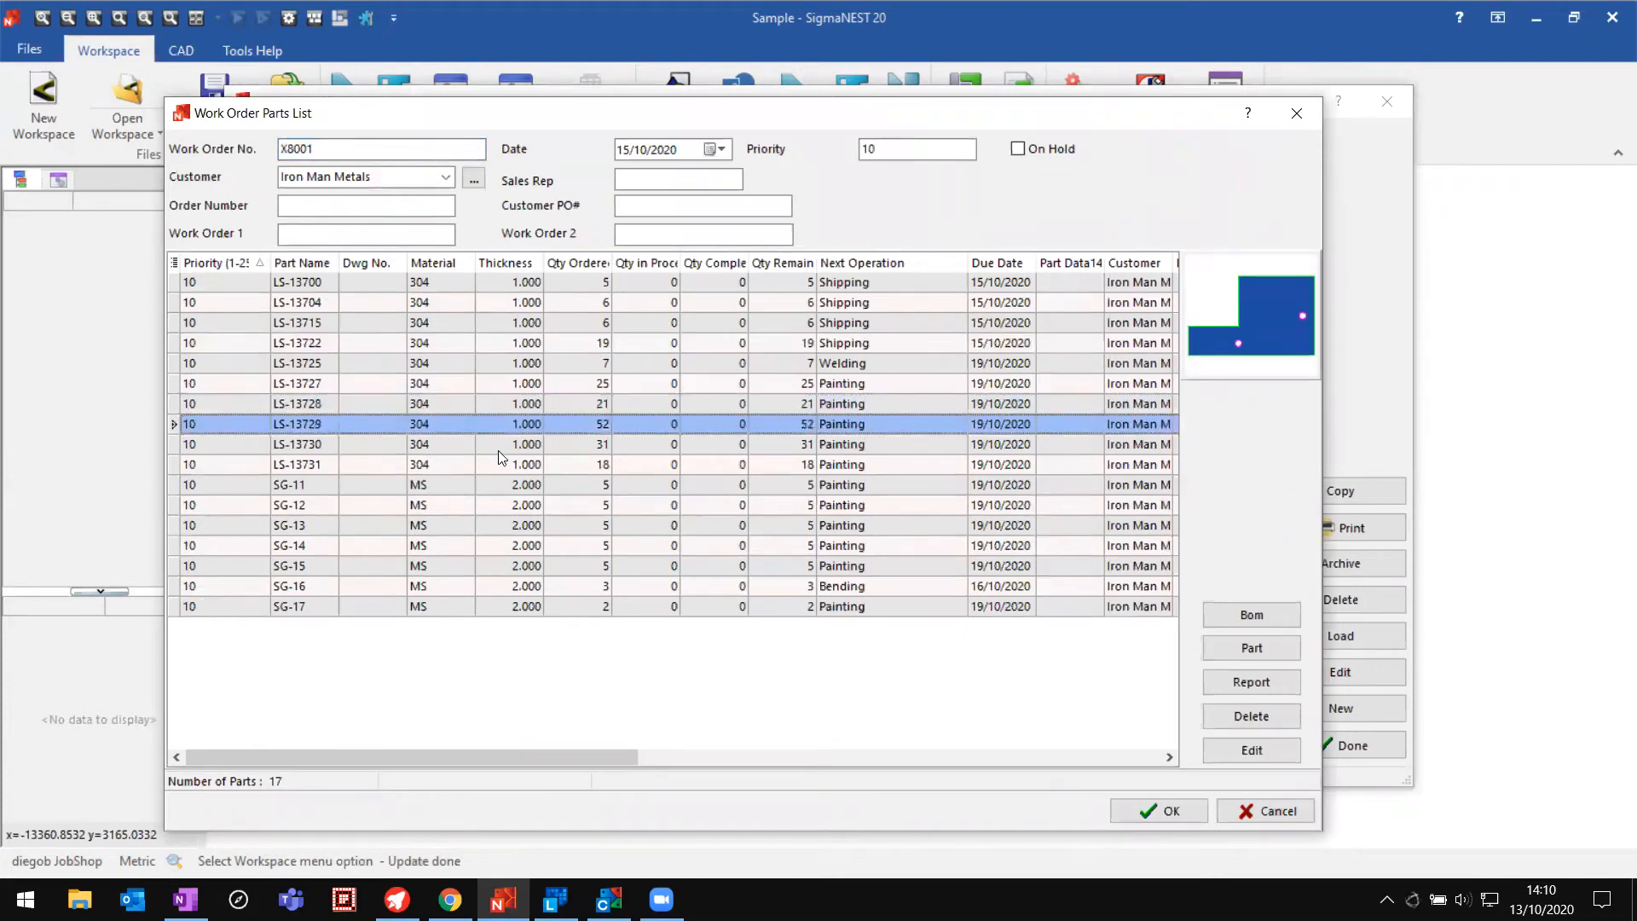
pyautogui.click(502, 463)
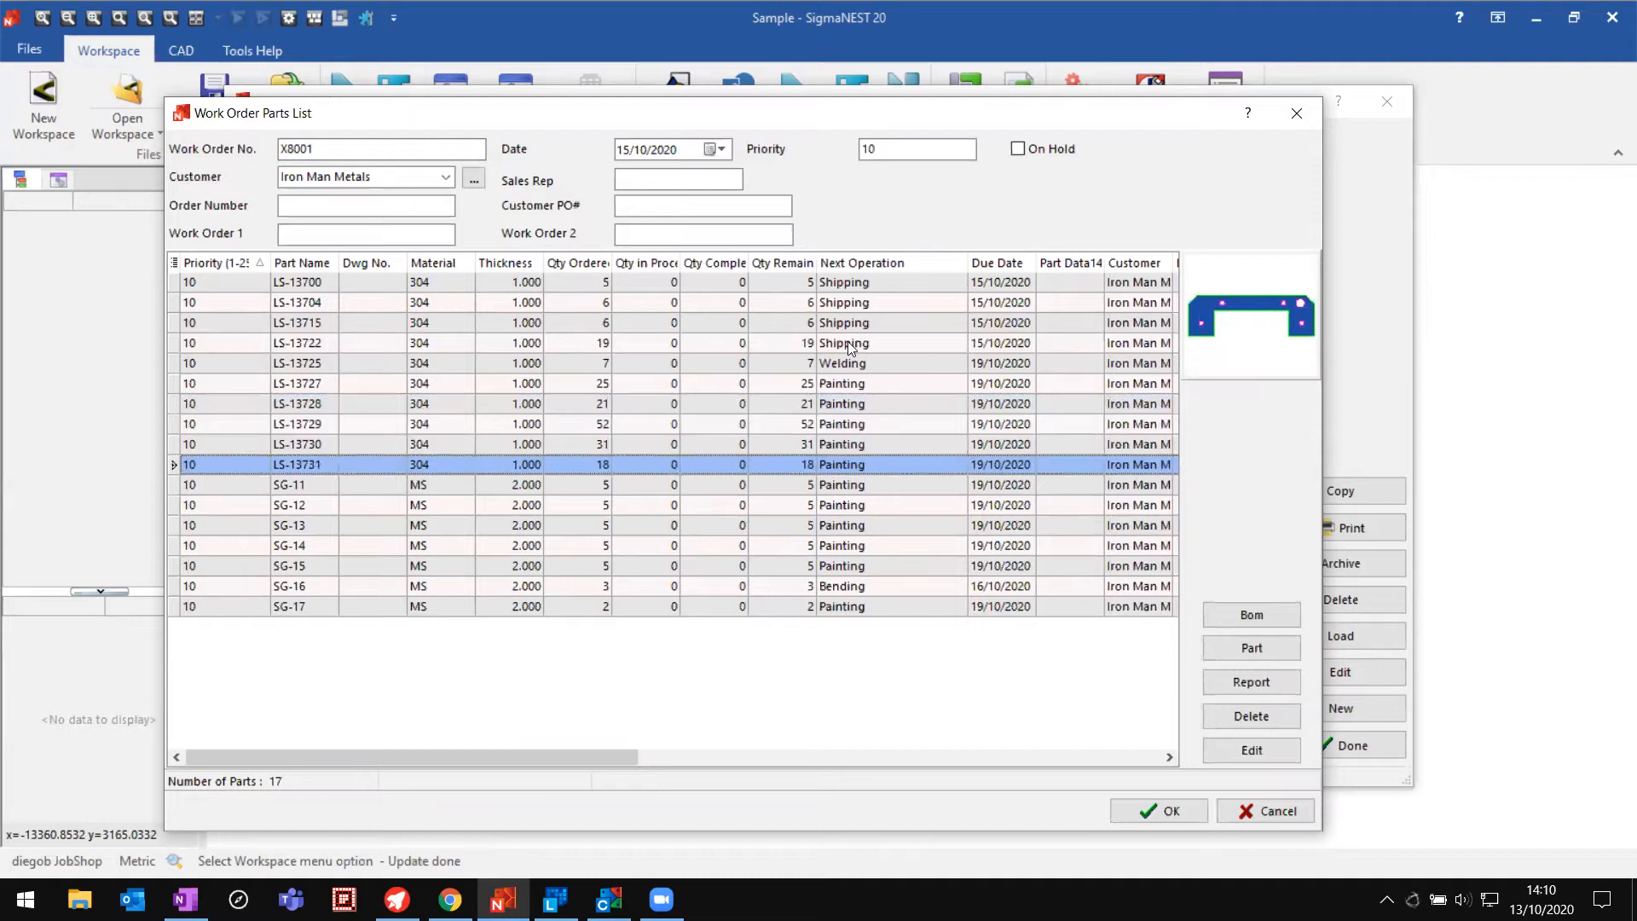
pyautogui.click(670, 444)
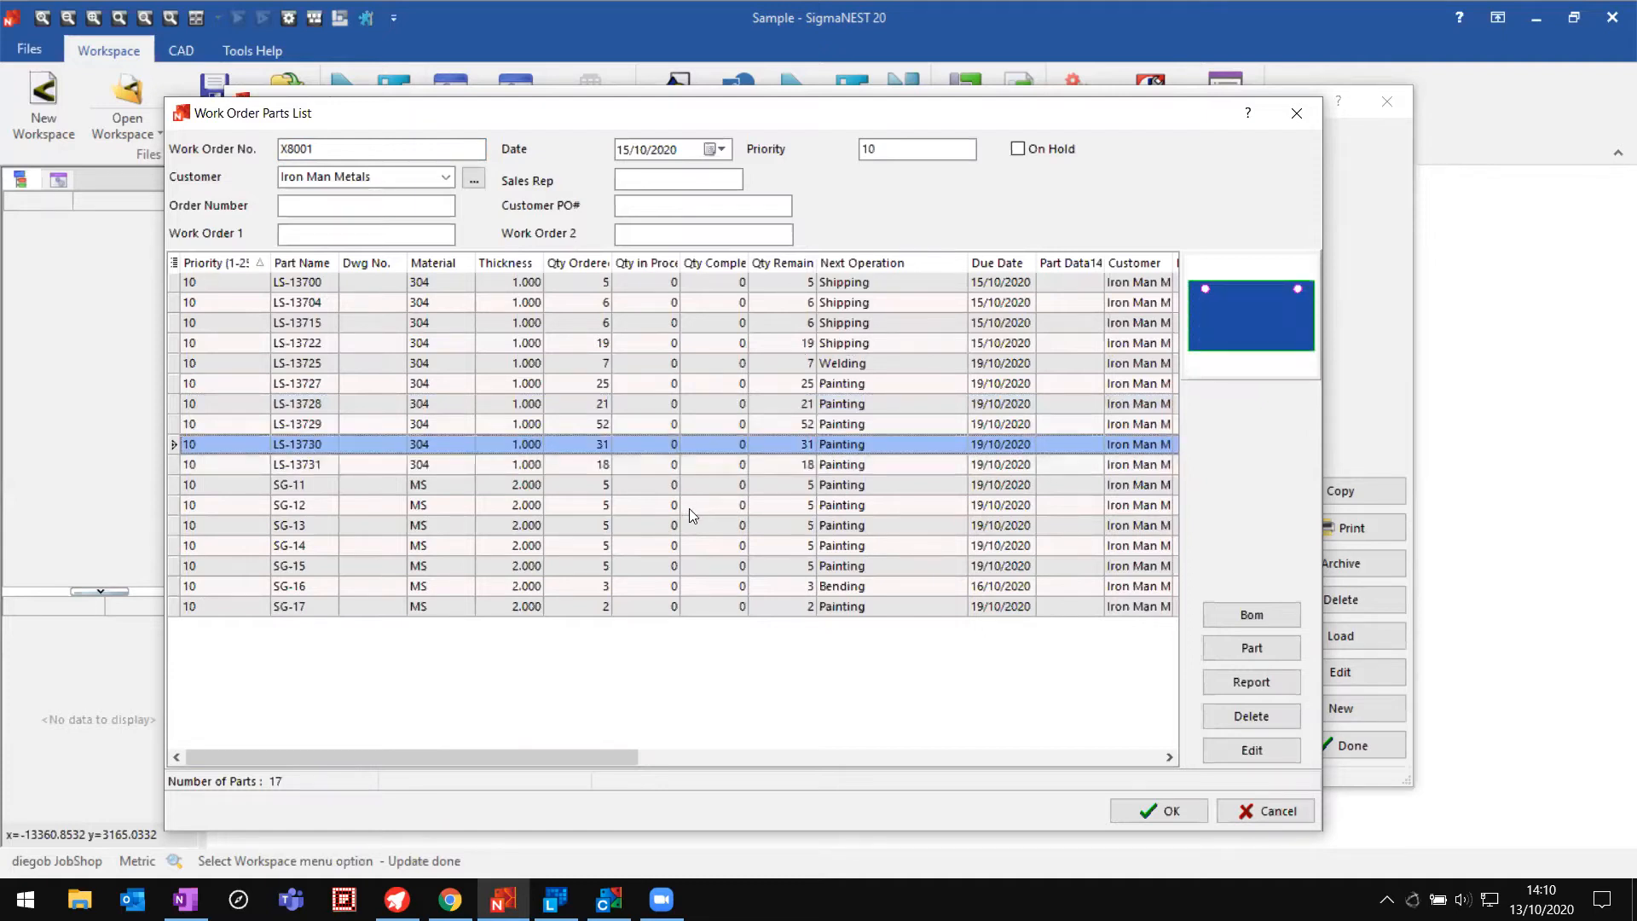
pyautogui.click(732, 508)
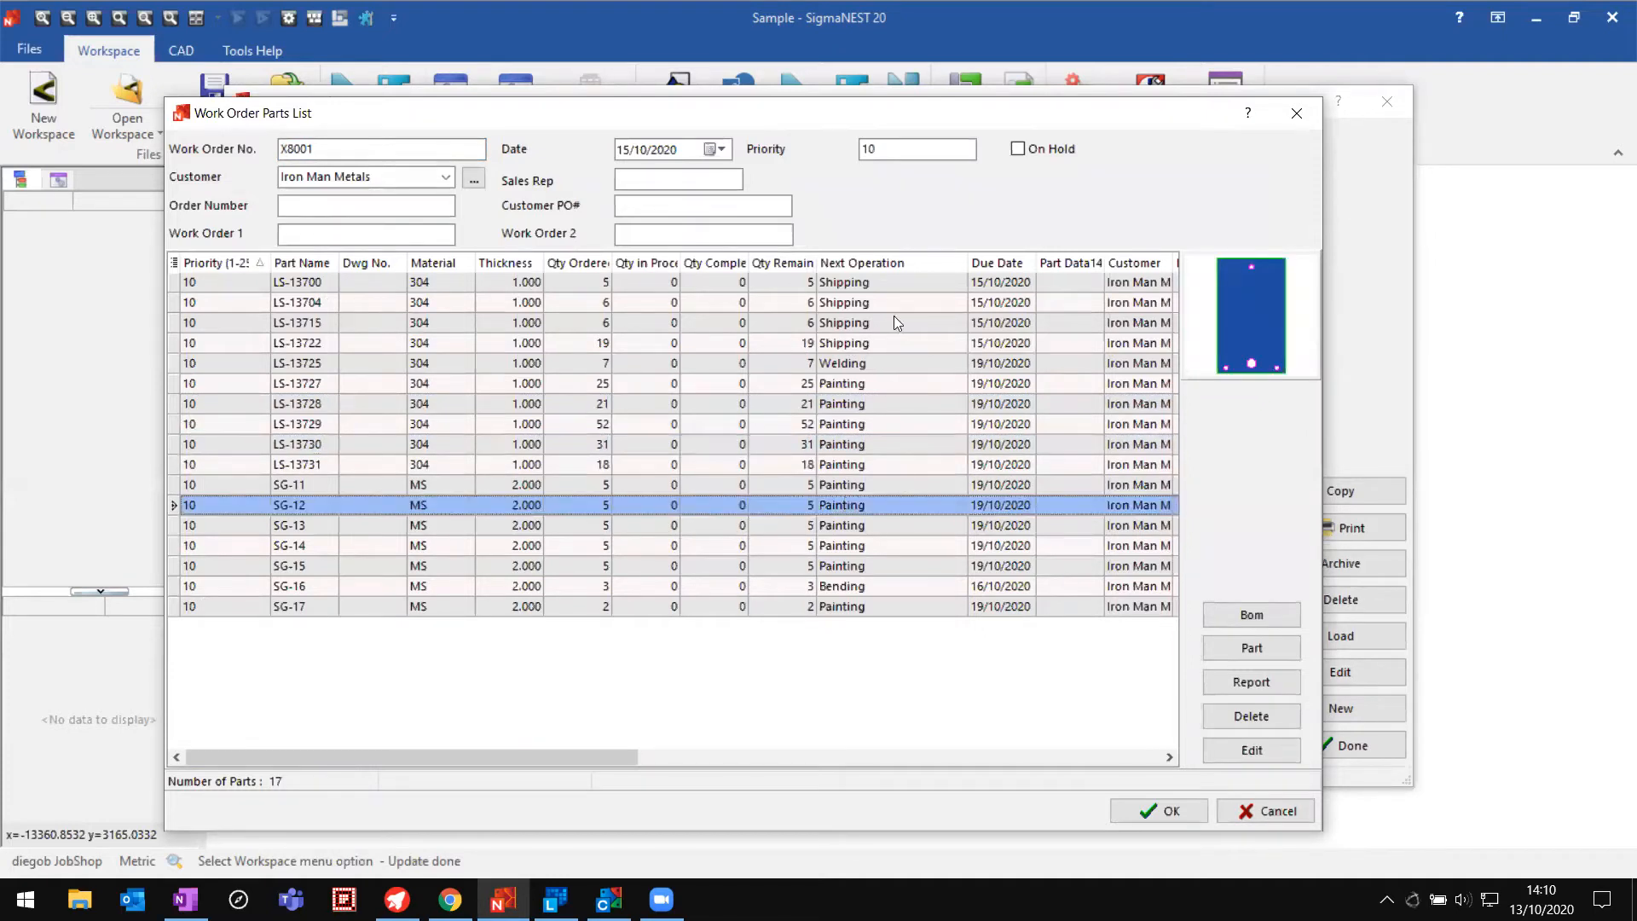
pyautogui.click(882, 403)
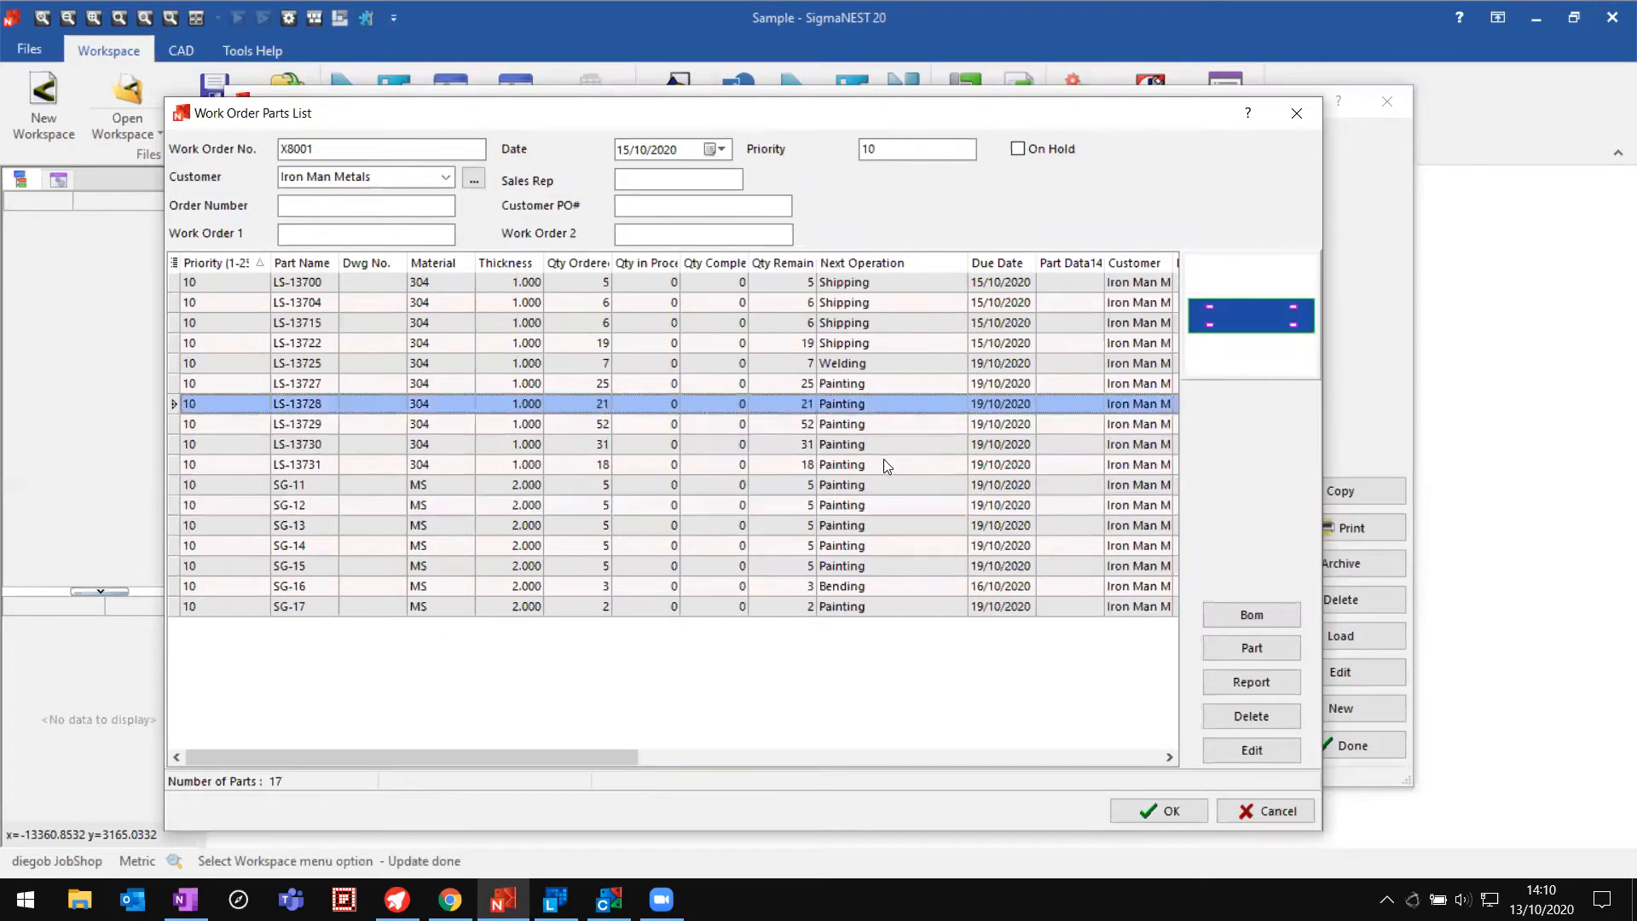
pyautogui.click(883, 460)
pyautogui.press('Escape')
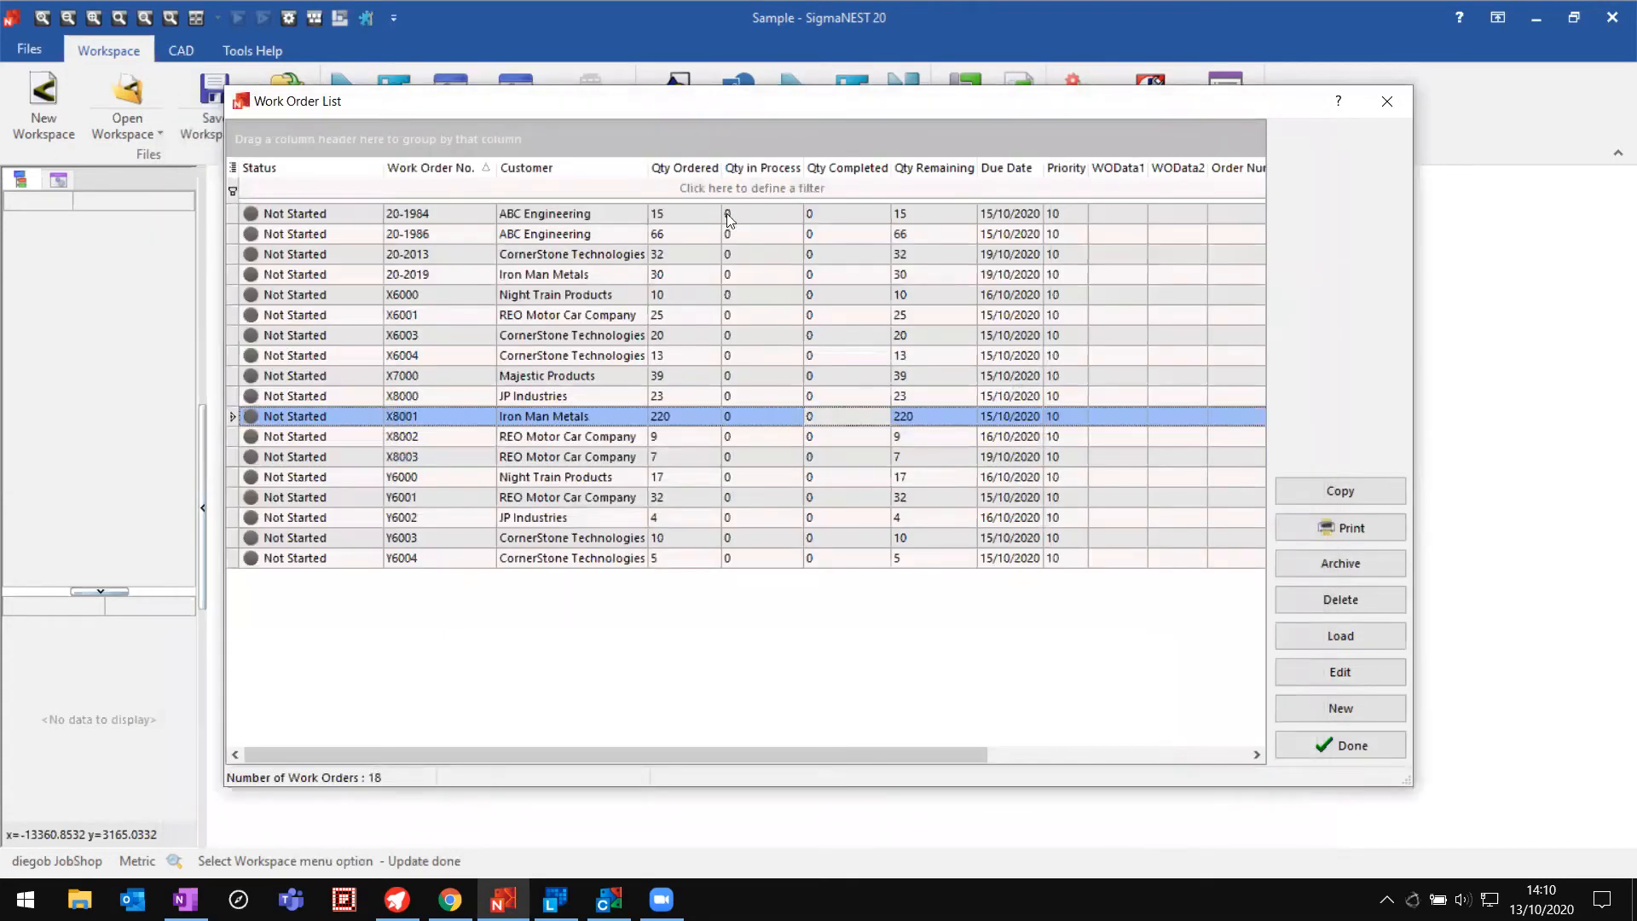
# Step: Load all the listed work orders into the workspace
pyautogui.moveTo(641, 214); pyautogui.dragTo(680, 562)
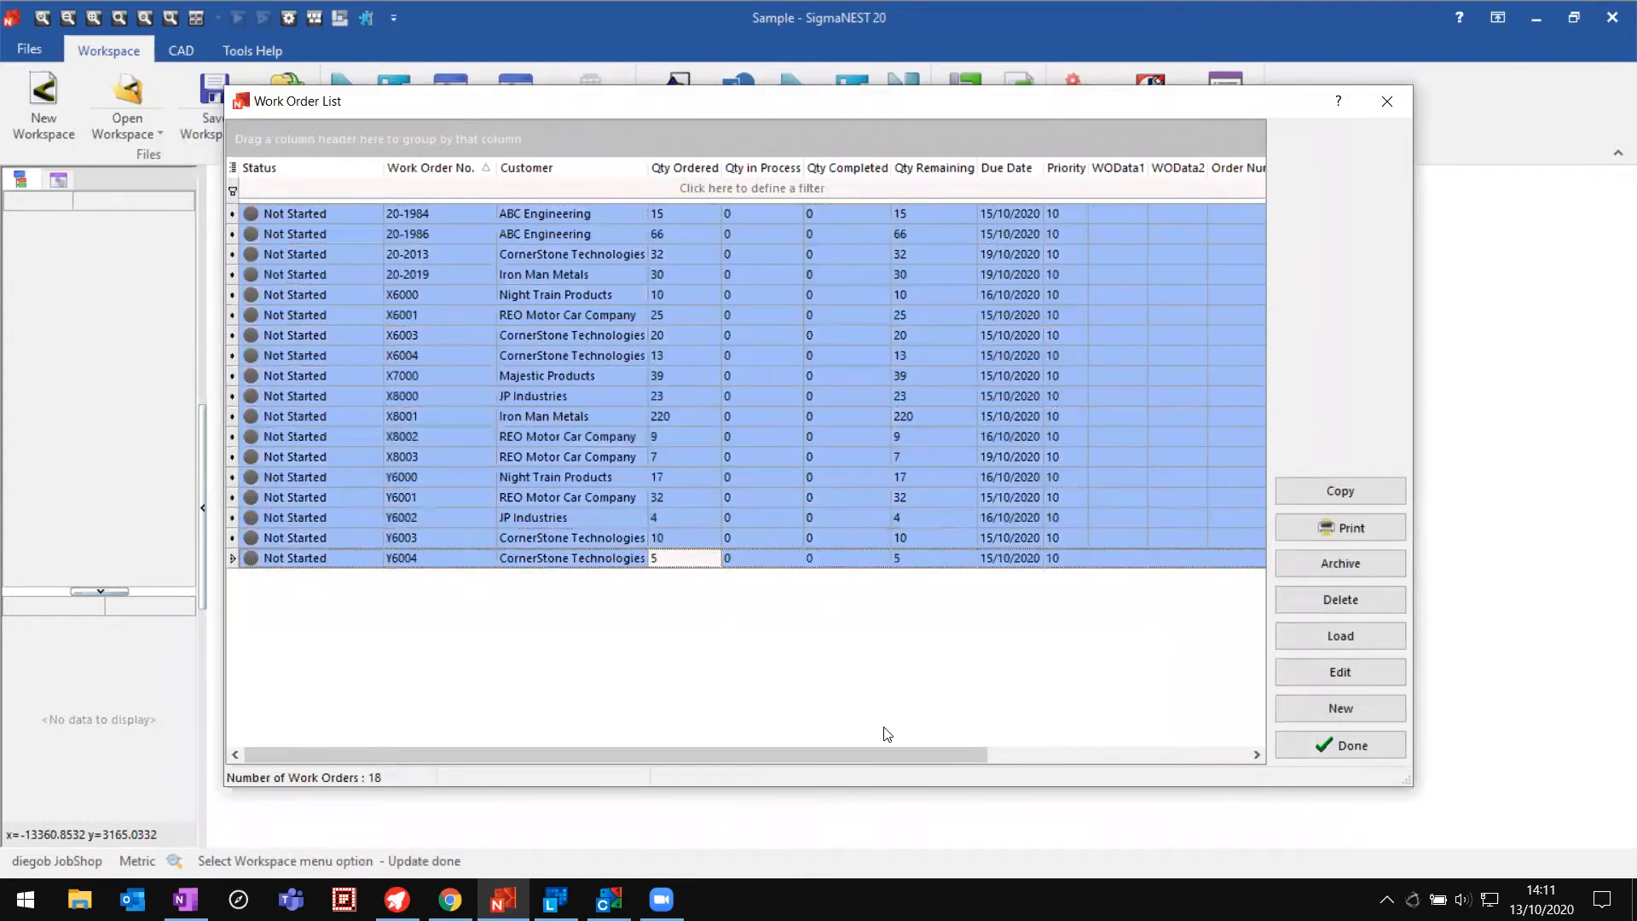
pyautogui.click(1352, 638)
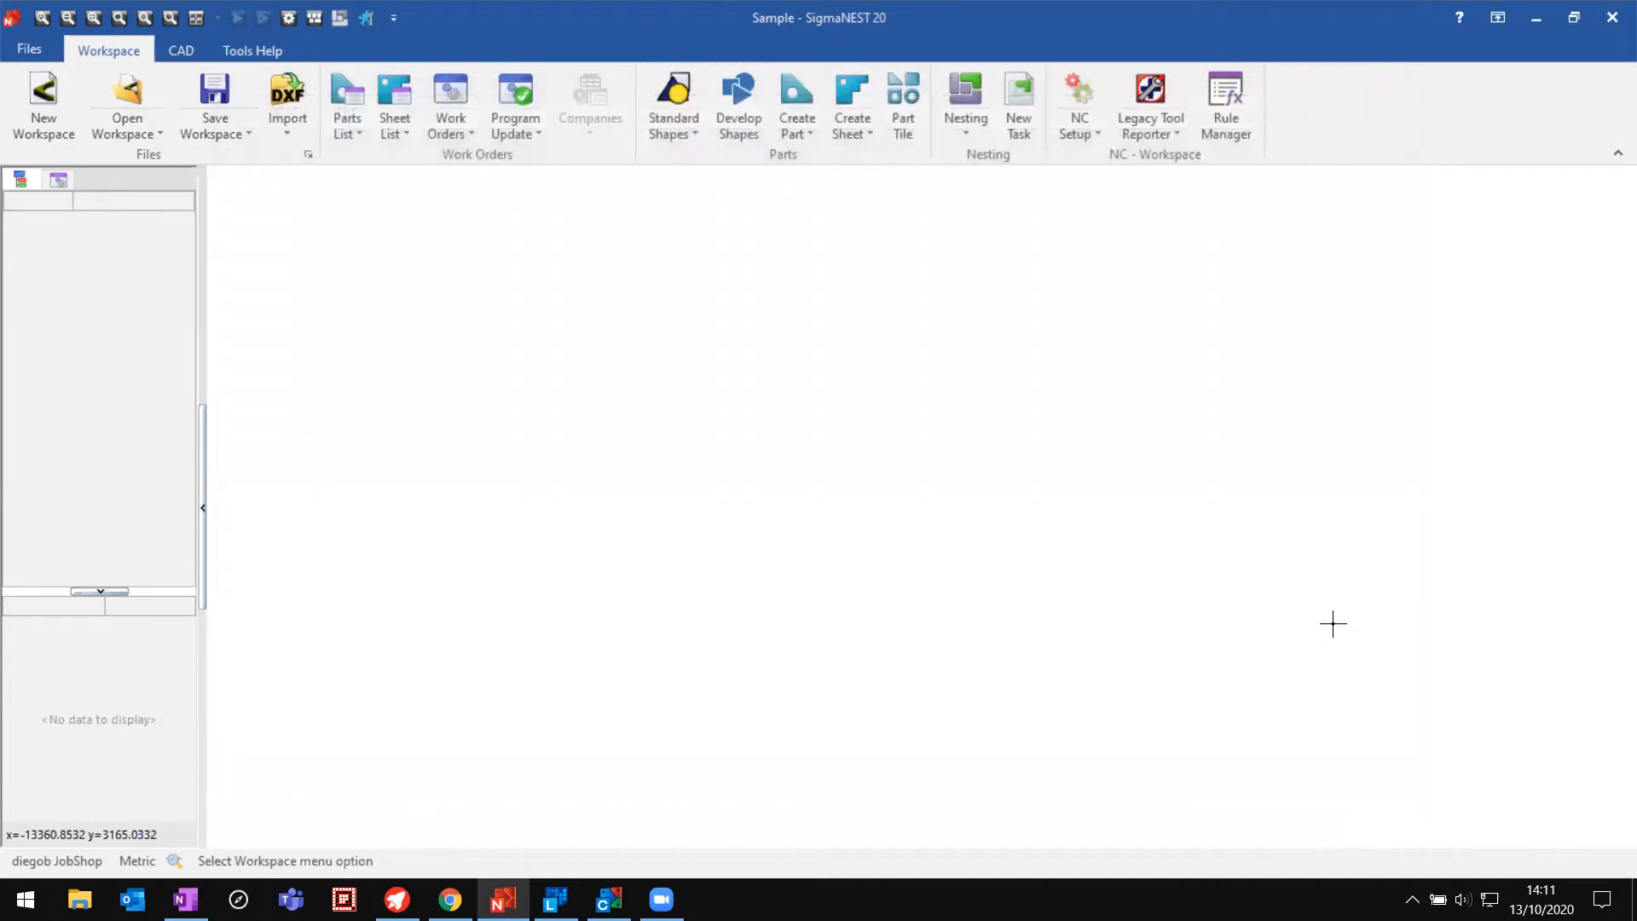
pyautogui.click(903, 107)
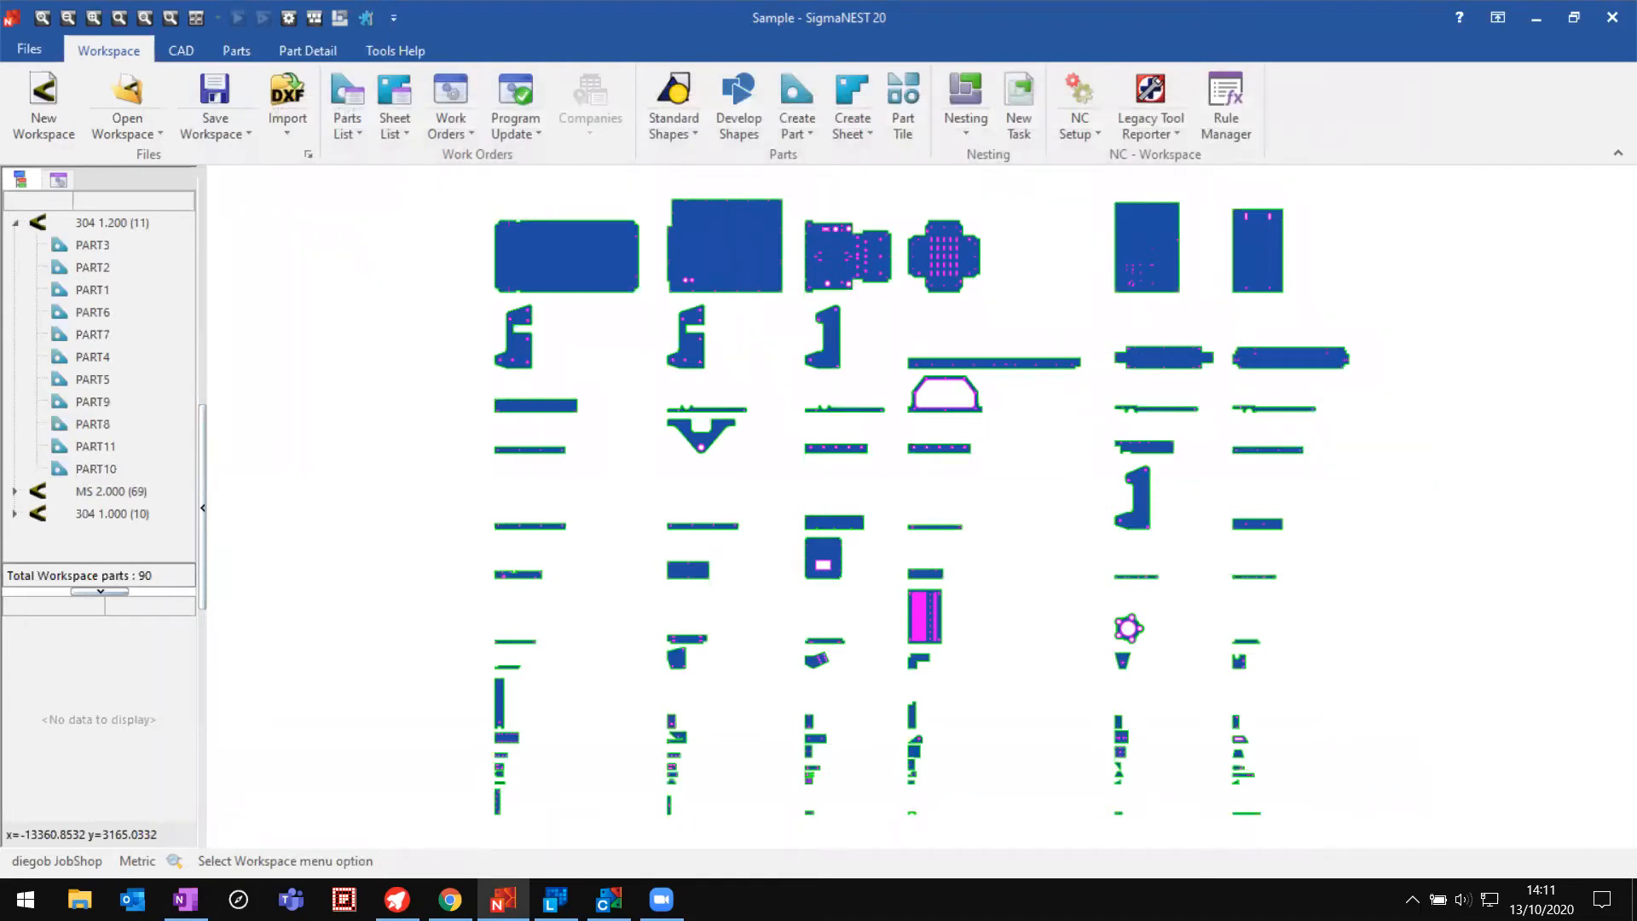
# Step: Open Auto Task, check the listed parts and generate the nesting tasks automatically from them
pyautogui.click(959, 128)
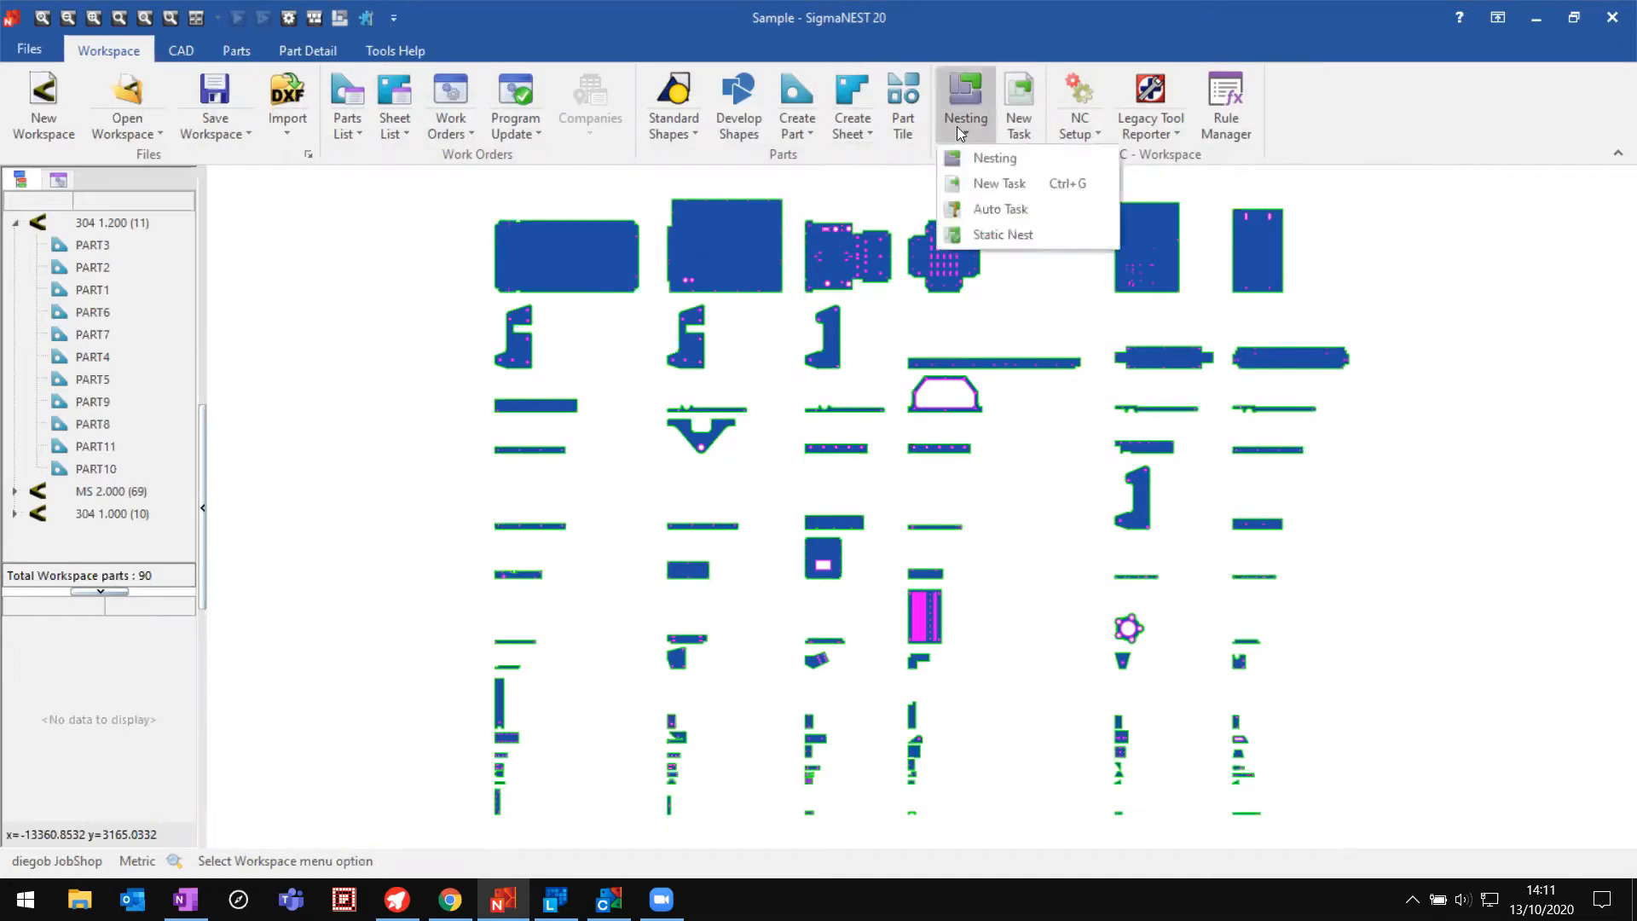
pyautogui.click(1015, 206)
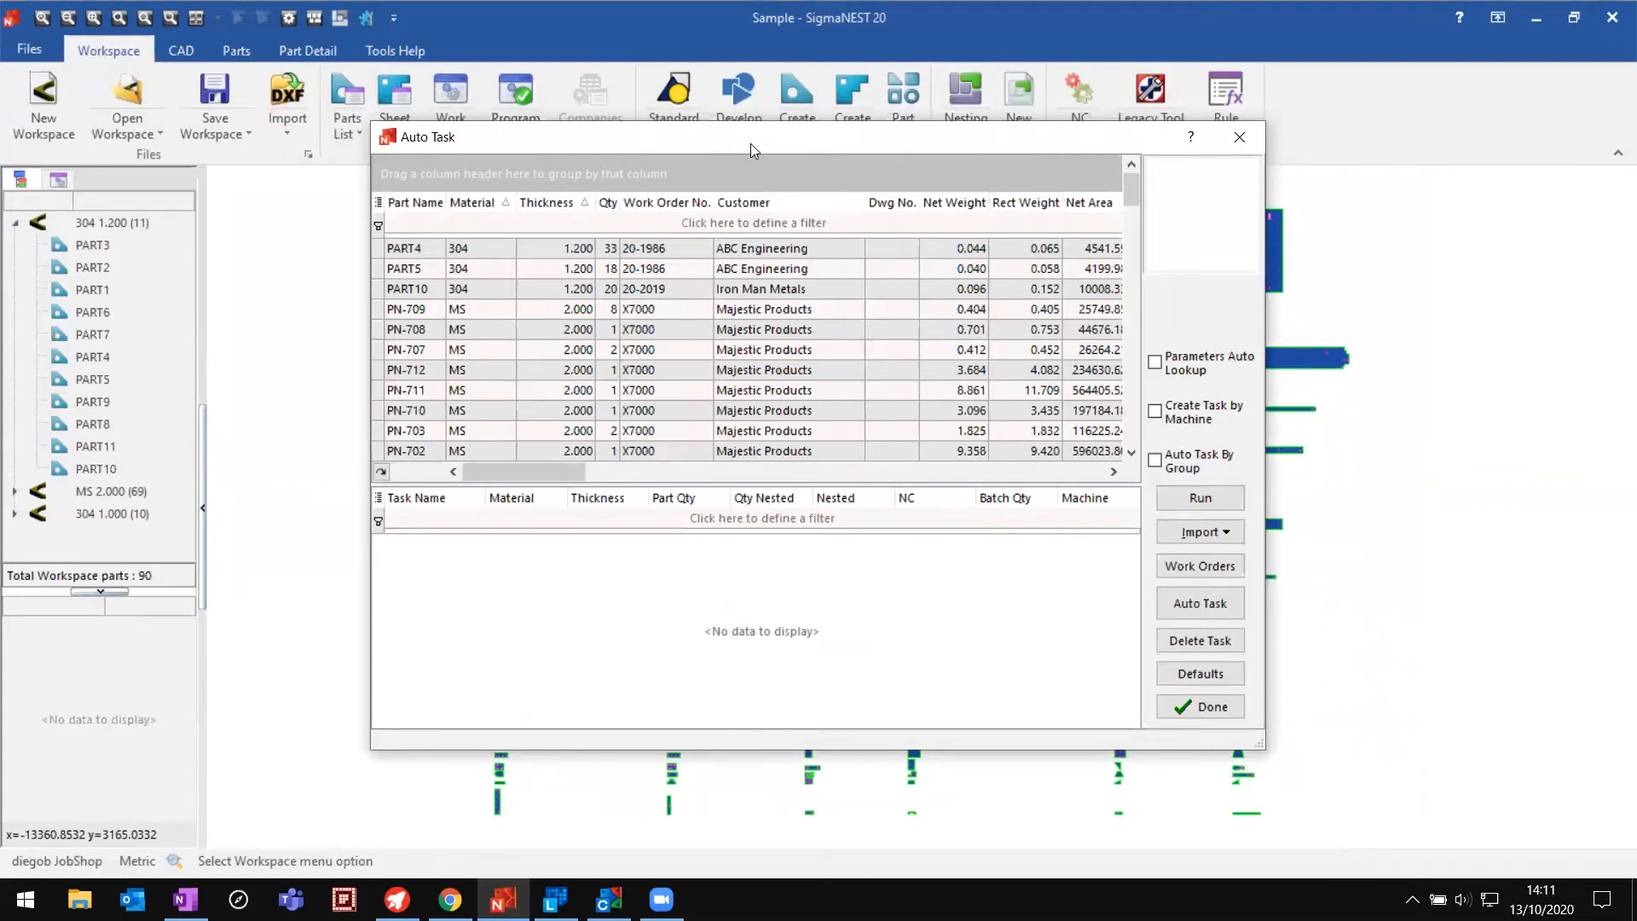
pyautogui.moveTo(751, 143); pyautogui.dragTo(627, 73)
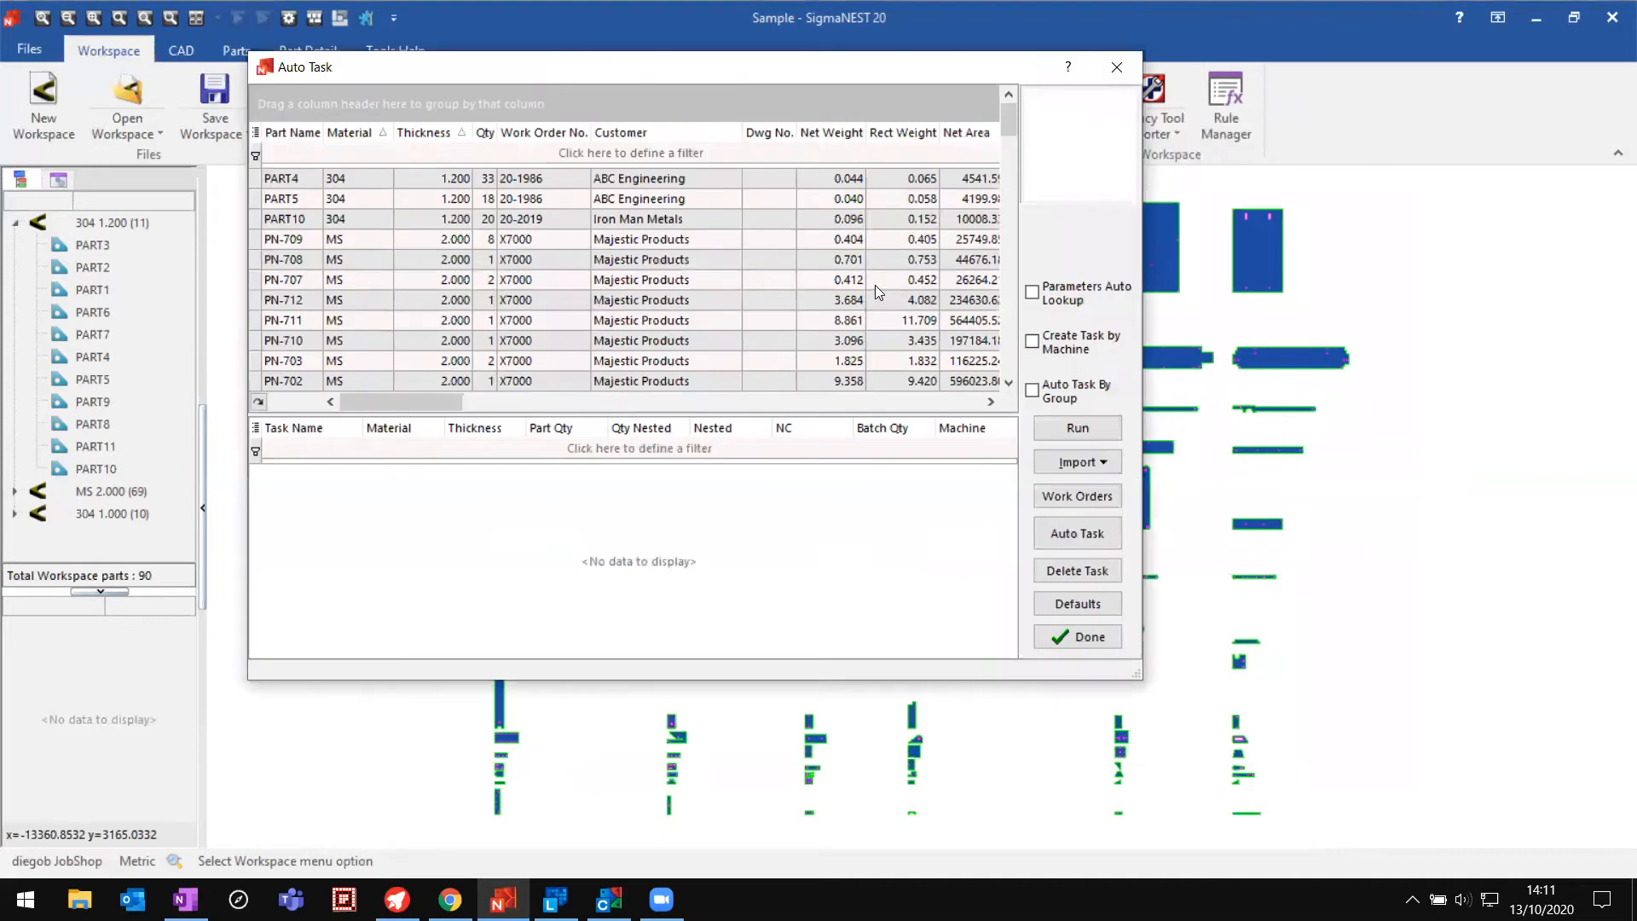
pyautogui.click(617, 241)
pyautogui.click(611, 284)
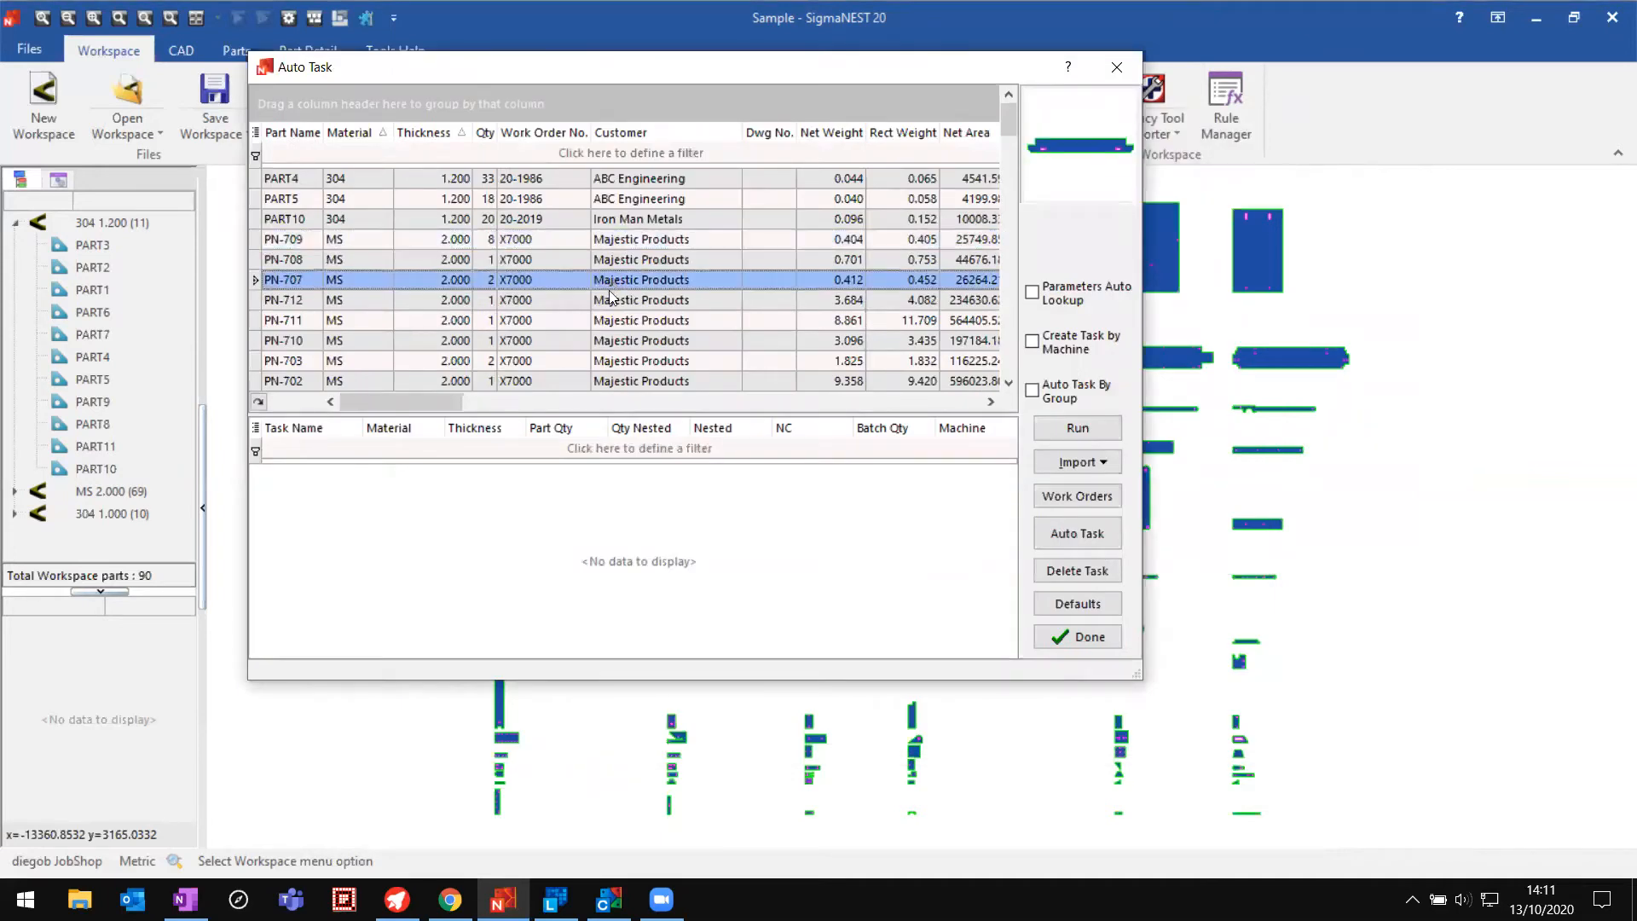
pyautogui.click(613, 303)
pyautogui.click(622, 341)
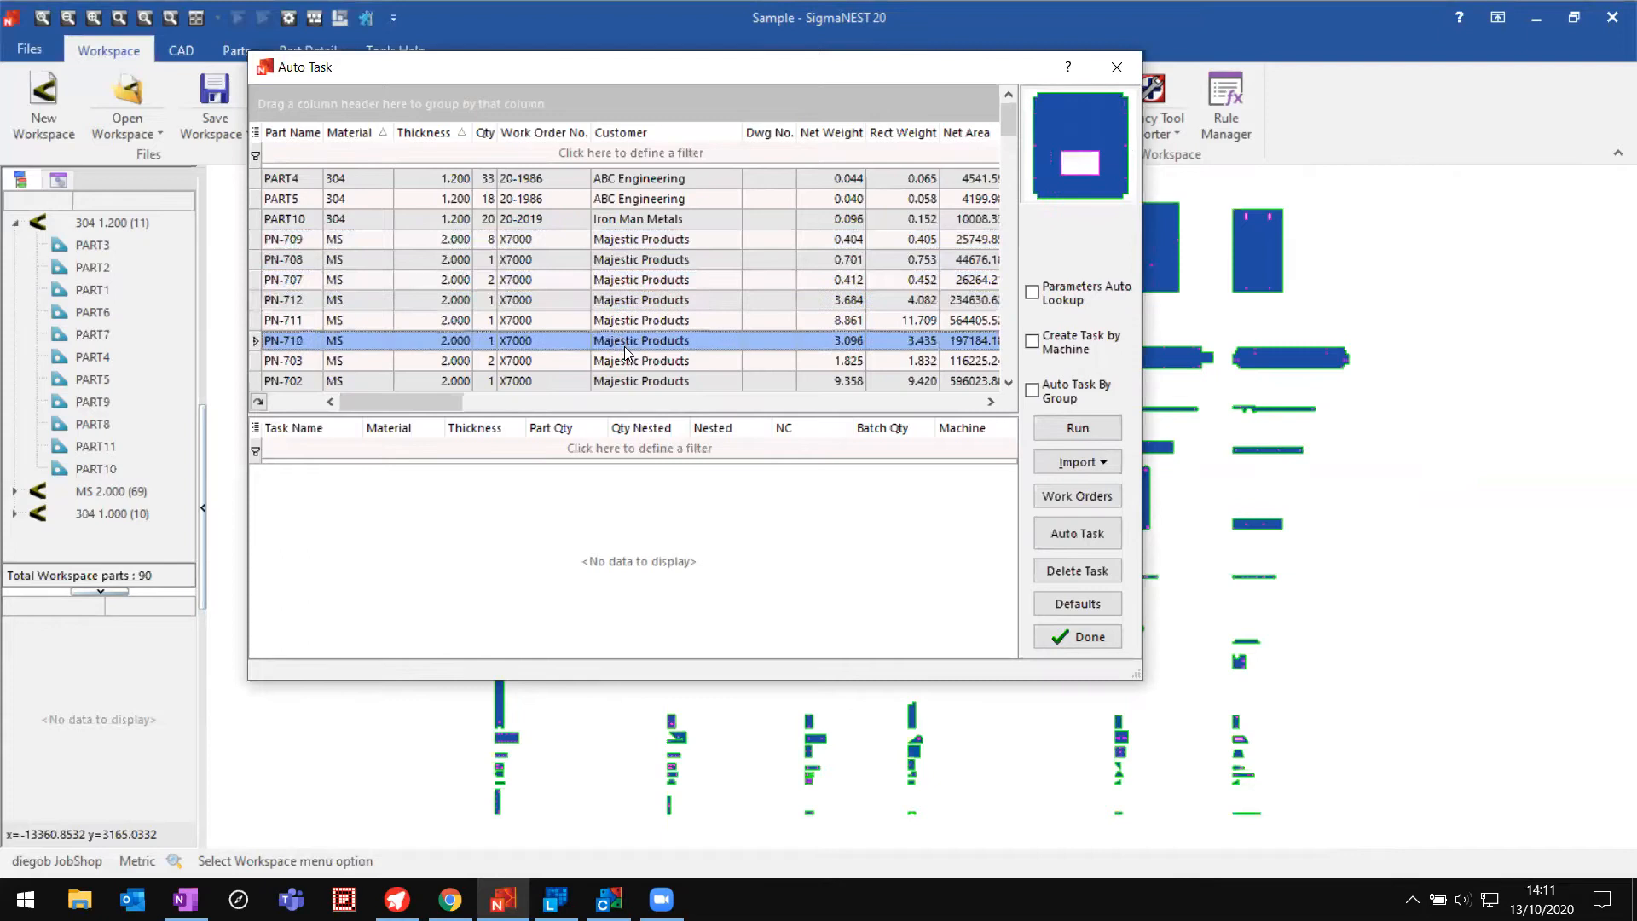
pyautogui.click(1060, 532)
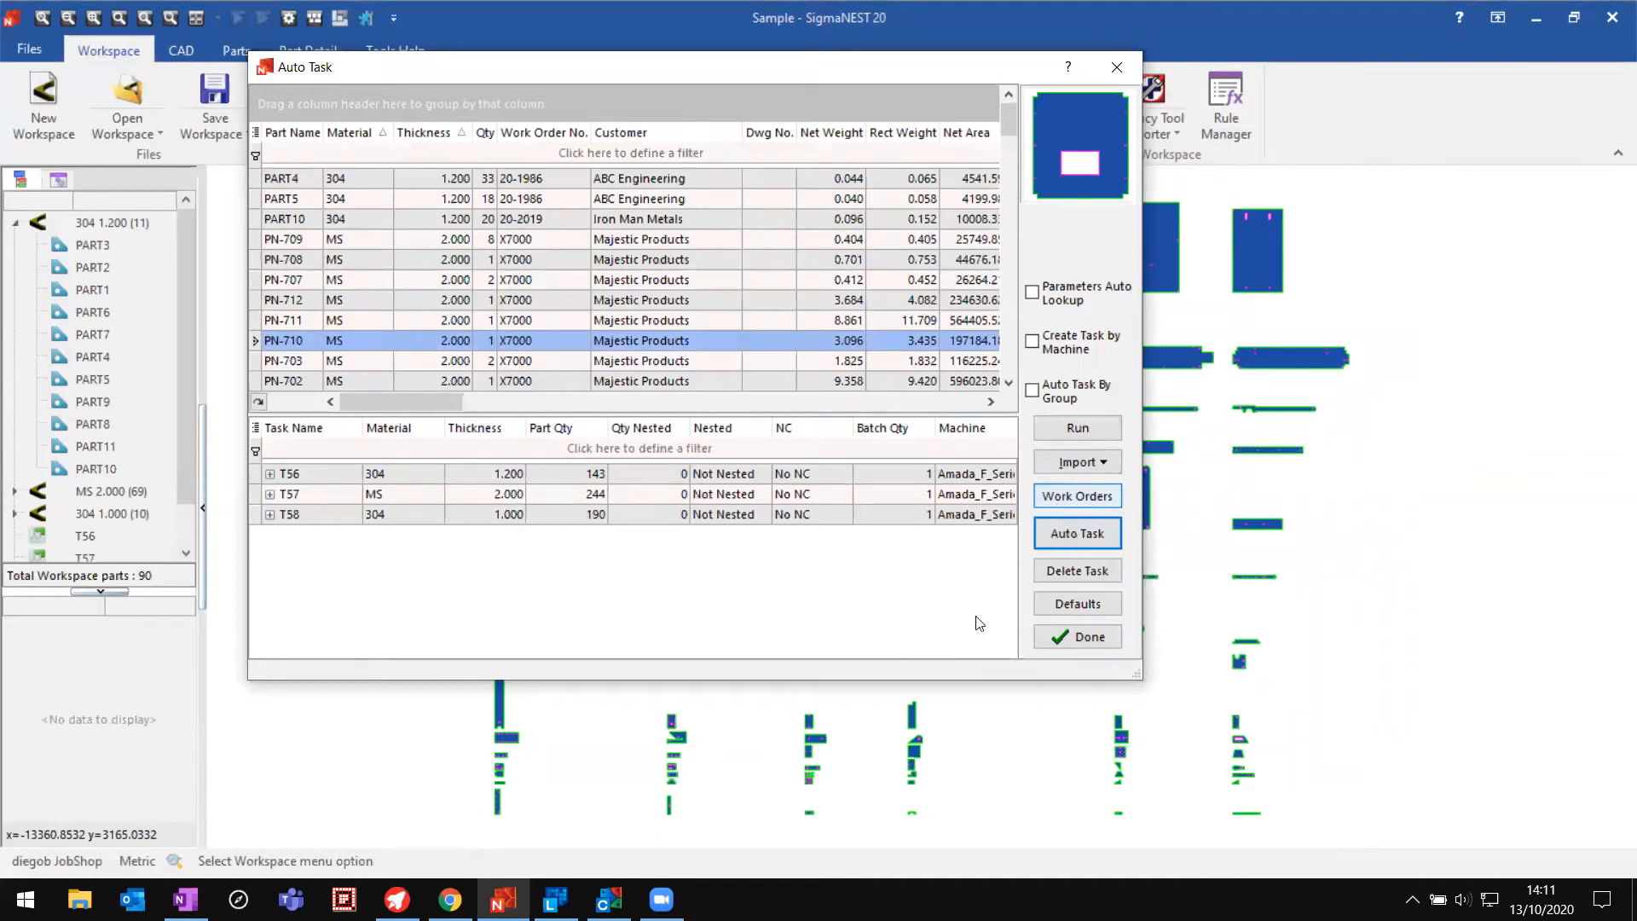
# Step: Enlarge the Auto Task window and examine each task's material and thickness and the parts inside tasks T56 and T57
pyautogui.click(411, 471)
pyautogui.click(406, 495)
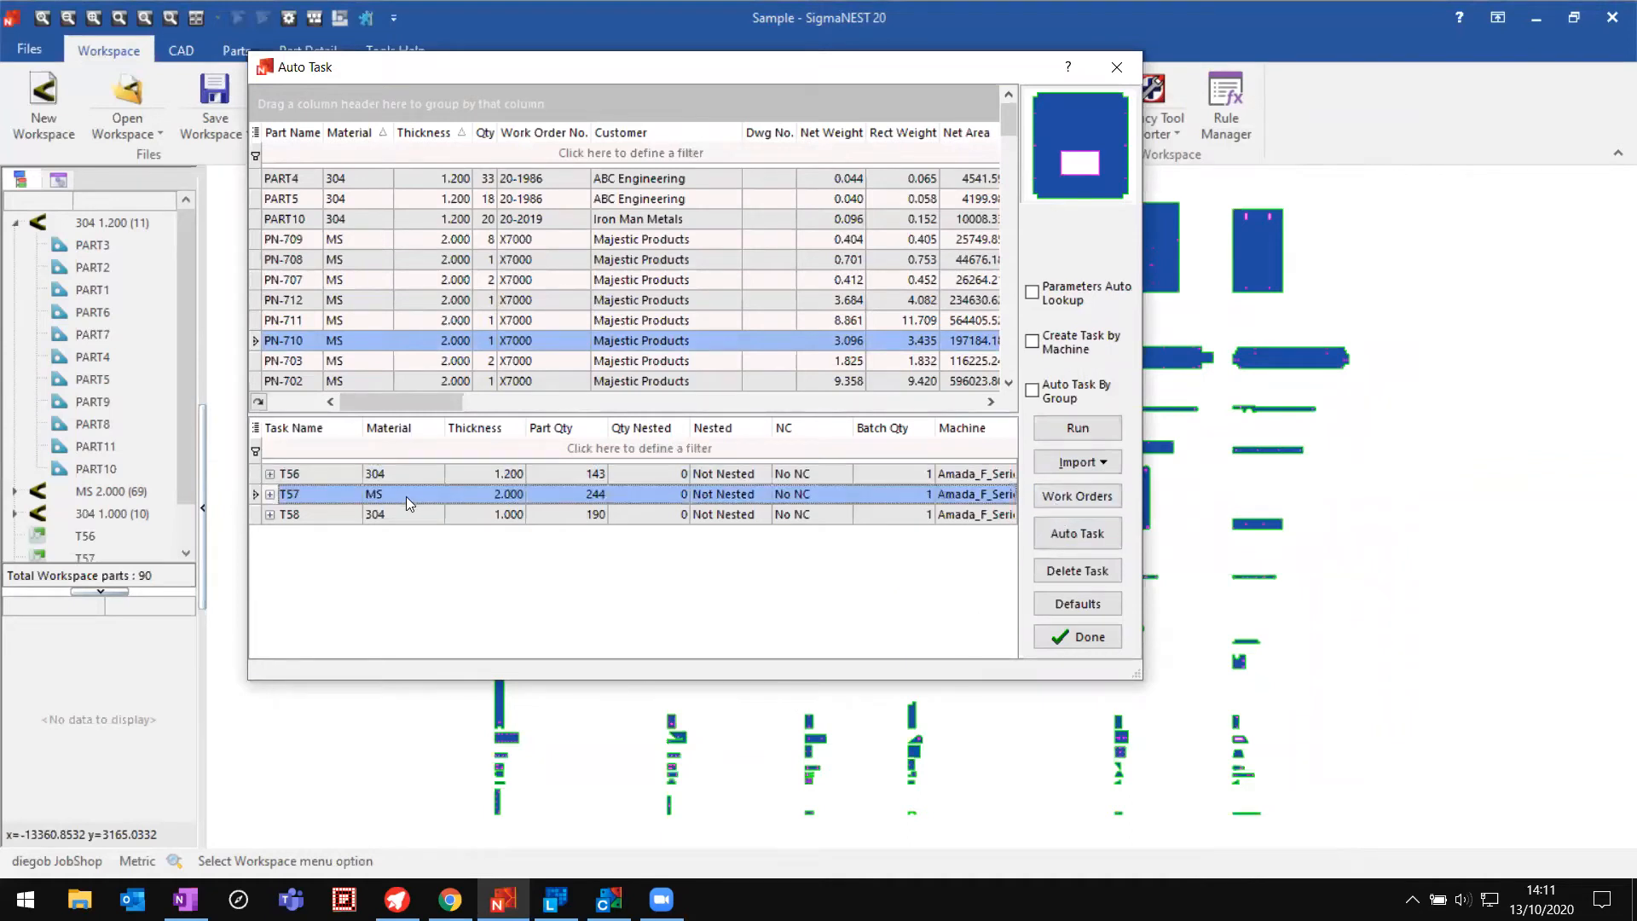
pyautogui.click(408, 516)
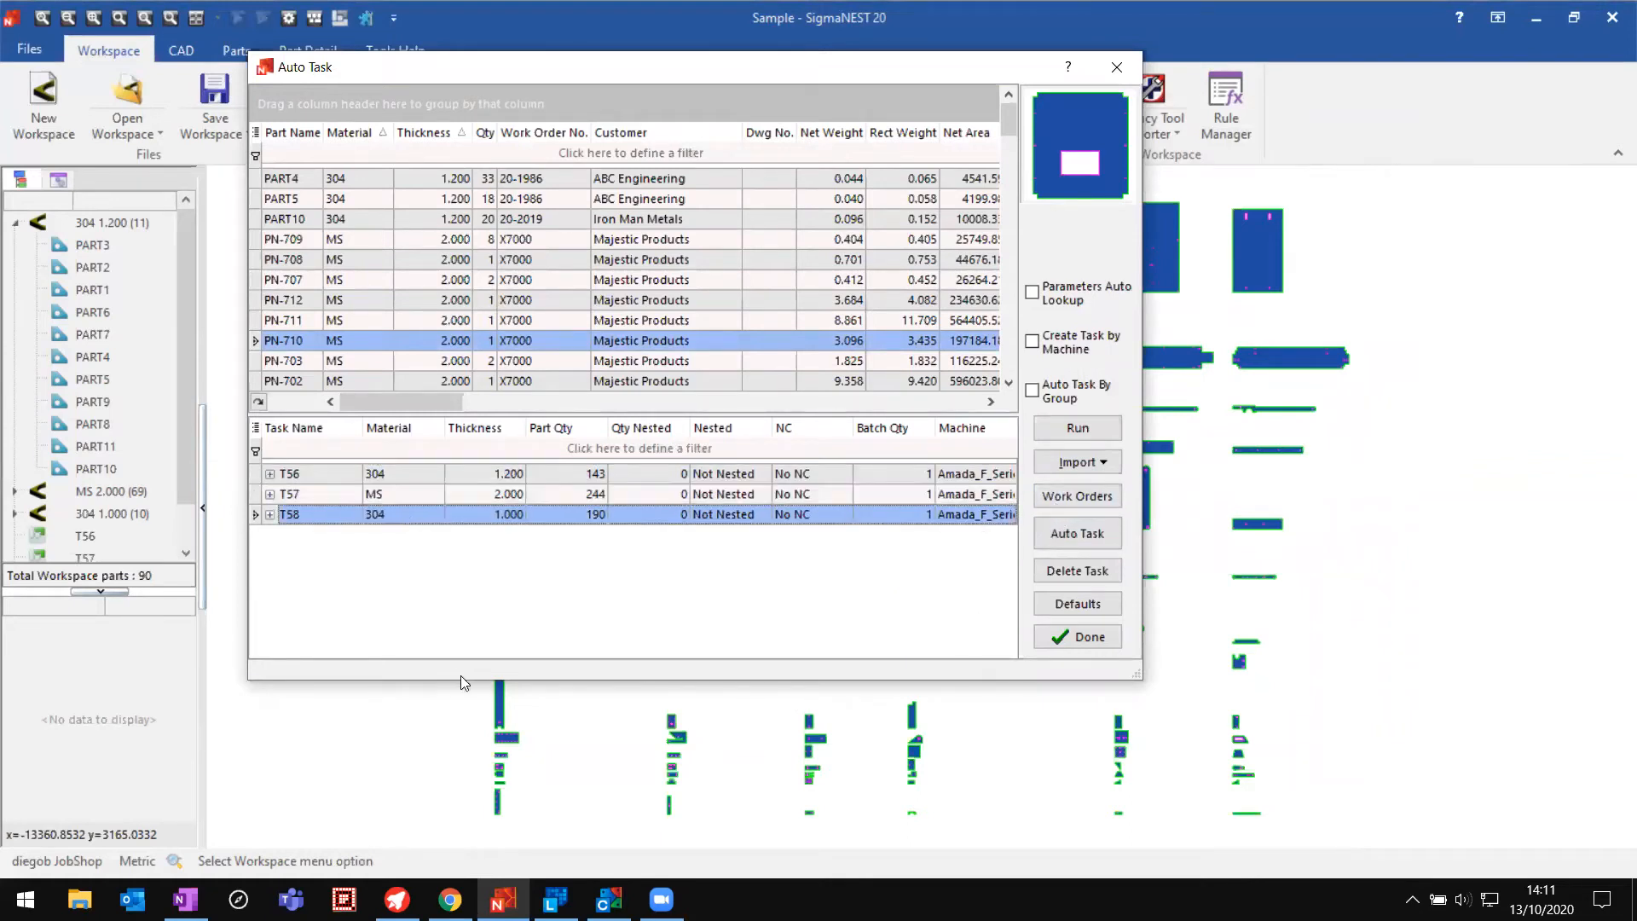
pyautogui.moveTo(457, 679); pyautogui.dragTo(457, 836)
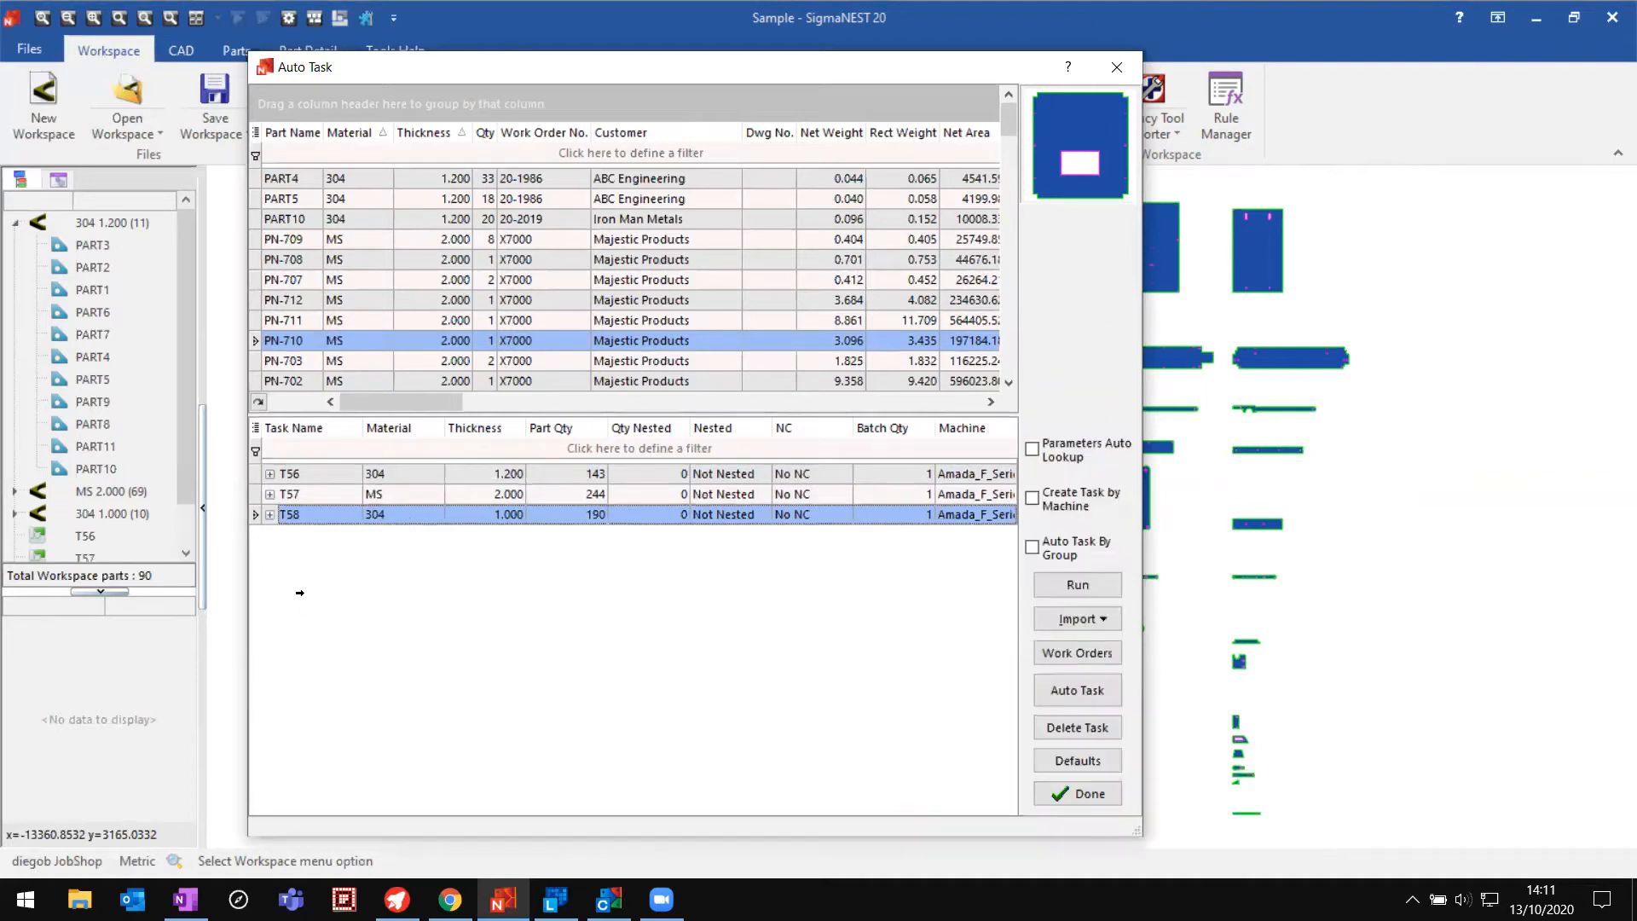
pyautogui.click(270, 474)
pyautogui.click(349, 568)
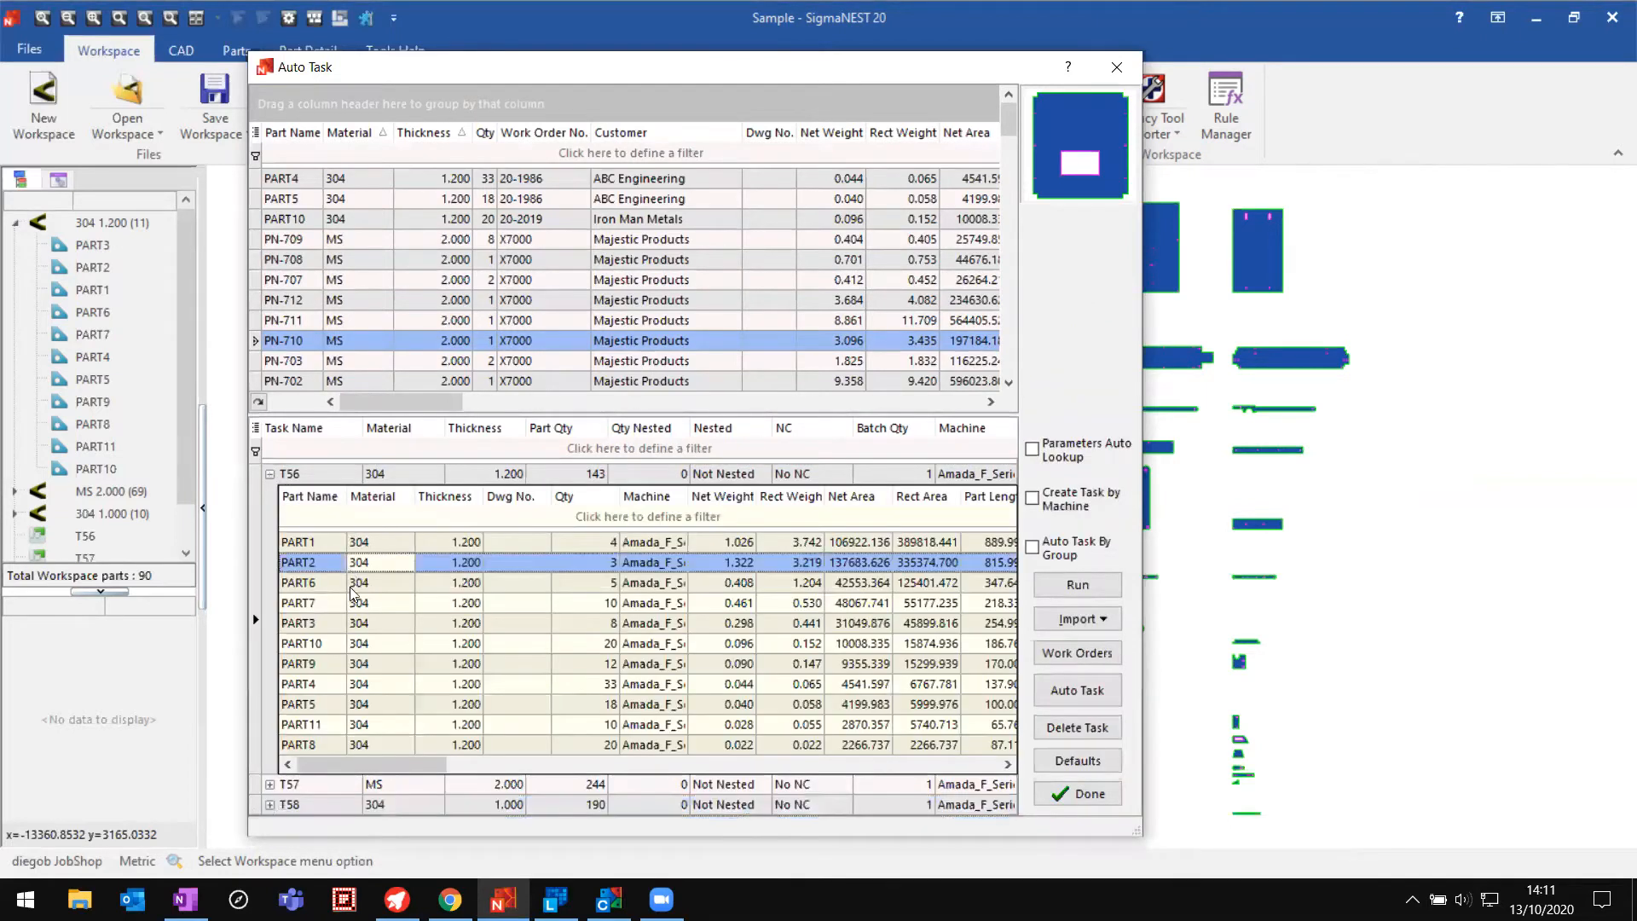
pyautogui.click(349, 600)
pyautogui.click(269, 474)
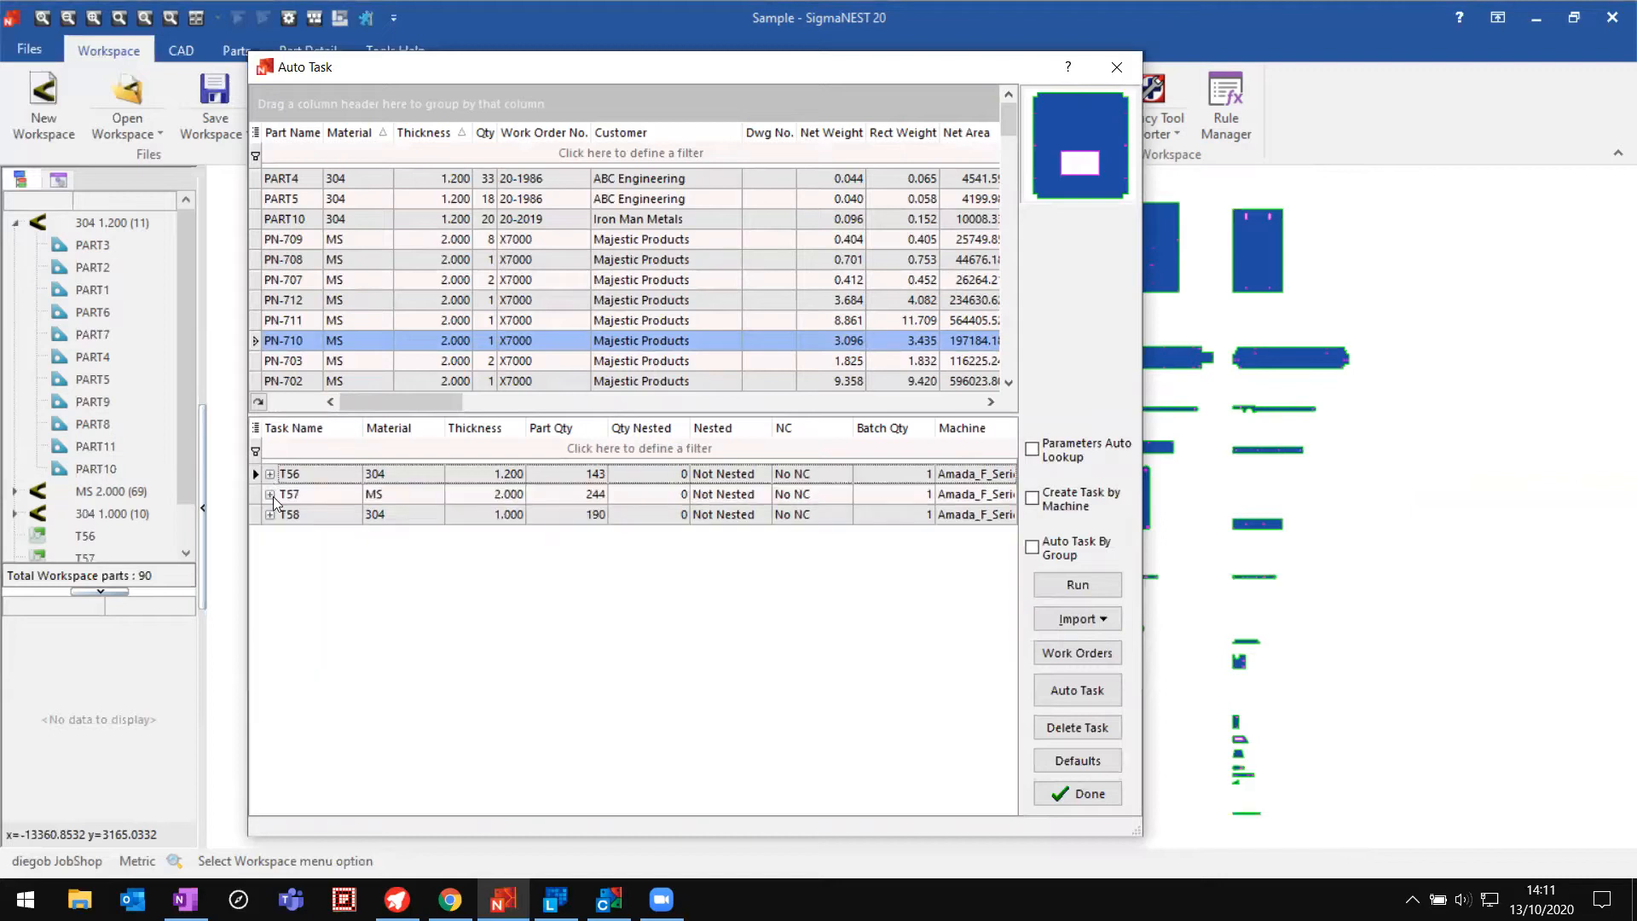
pyautogui.click(269, 495)
pyautogui.scroll(-1, 357, 603)
pyautogui.click(362, 632)
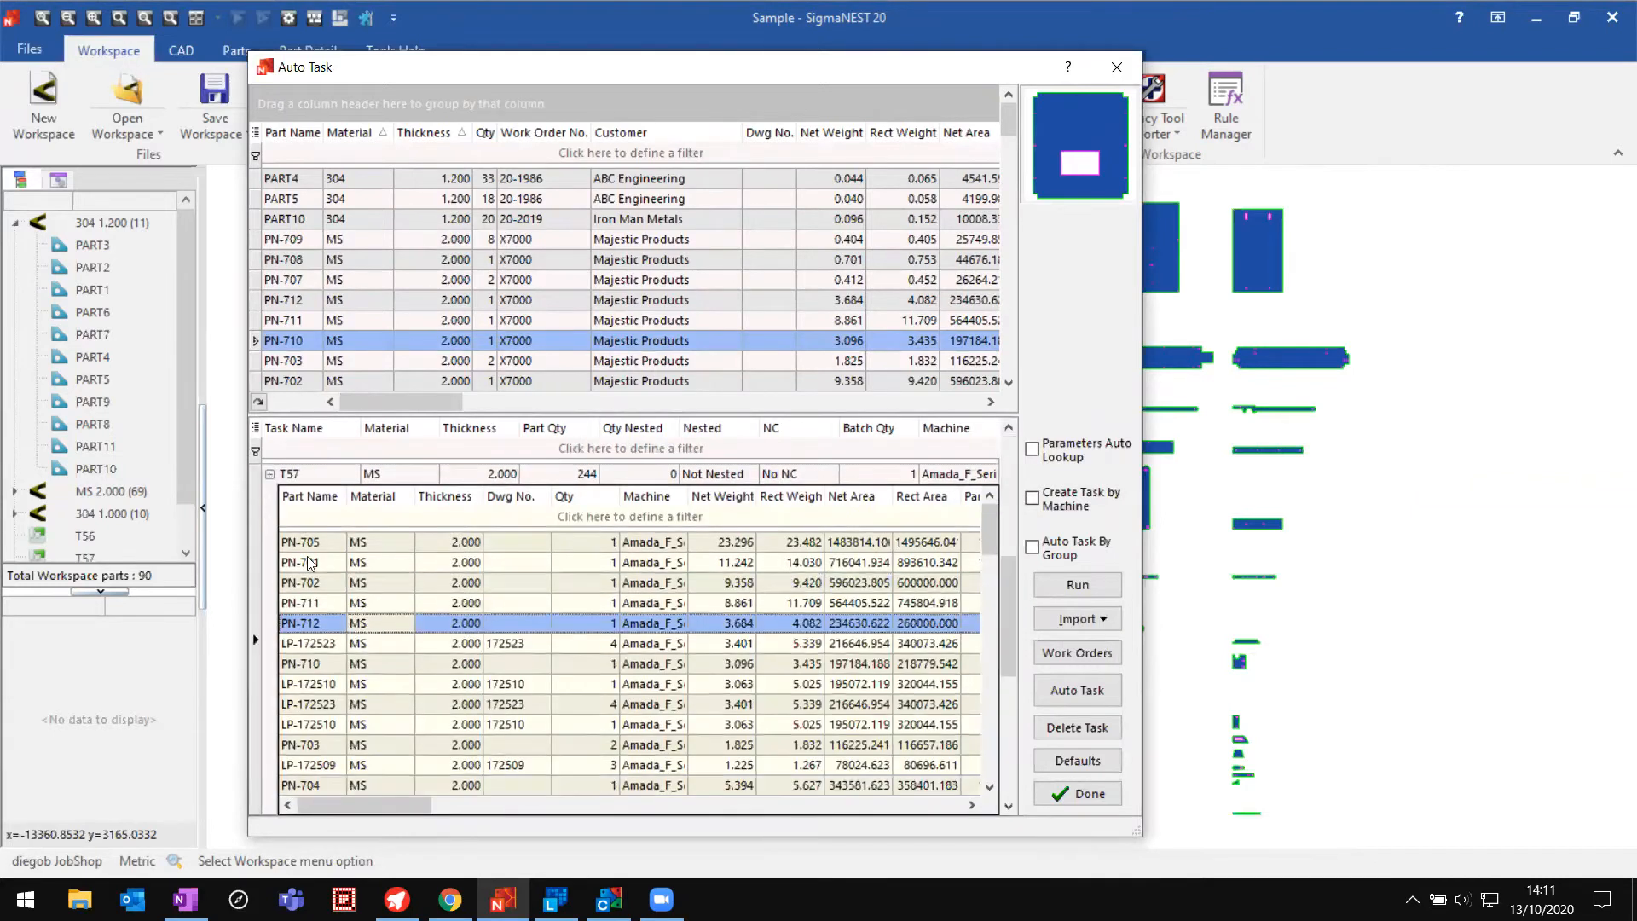
pyautogui.click(269, 473)
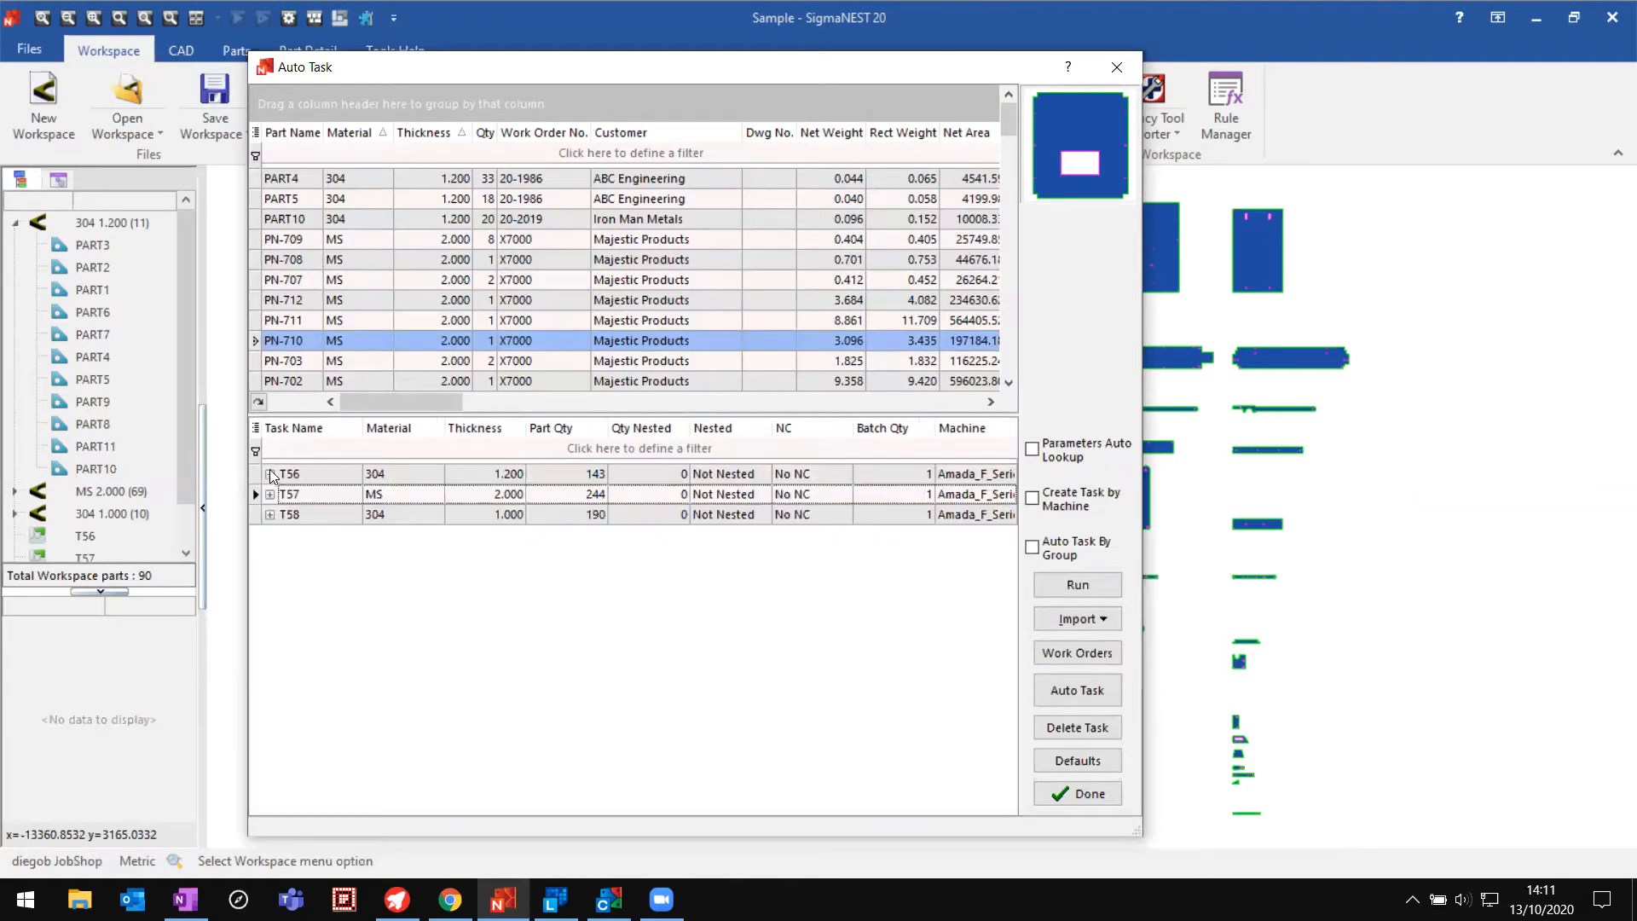
# Step: Run automatic nesting and NC for all three tasks and close Auto Task
pyautogui.click(1095, 589)
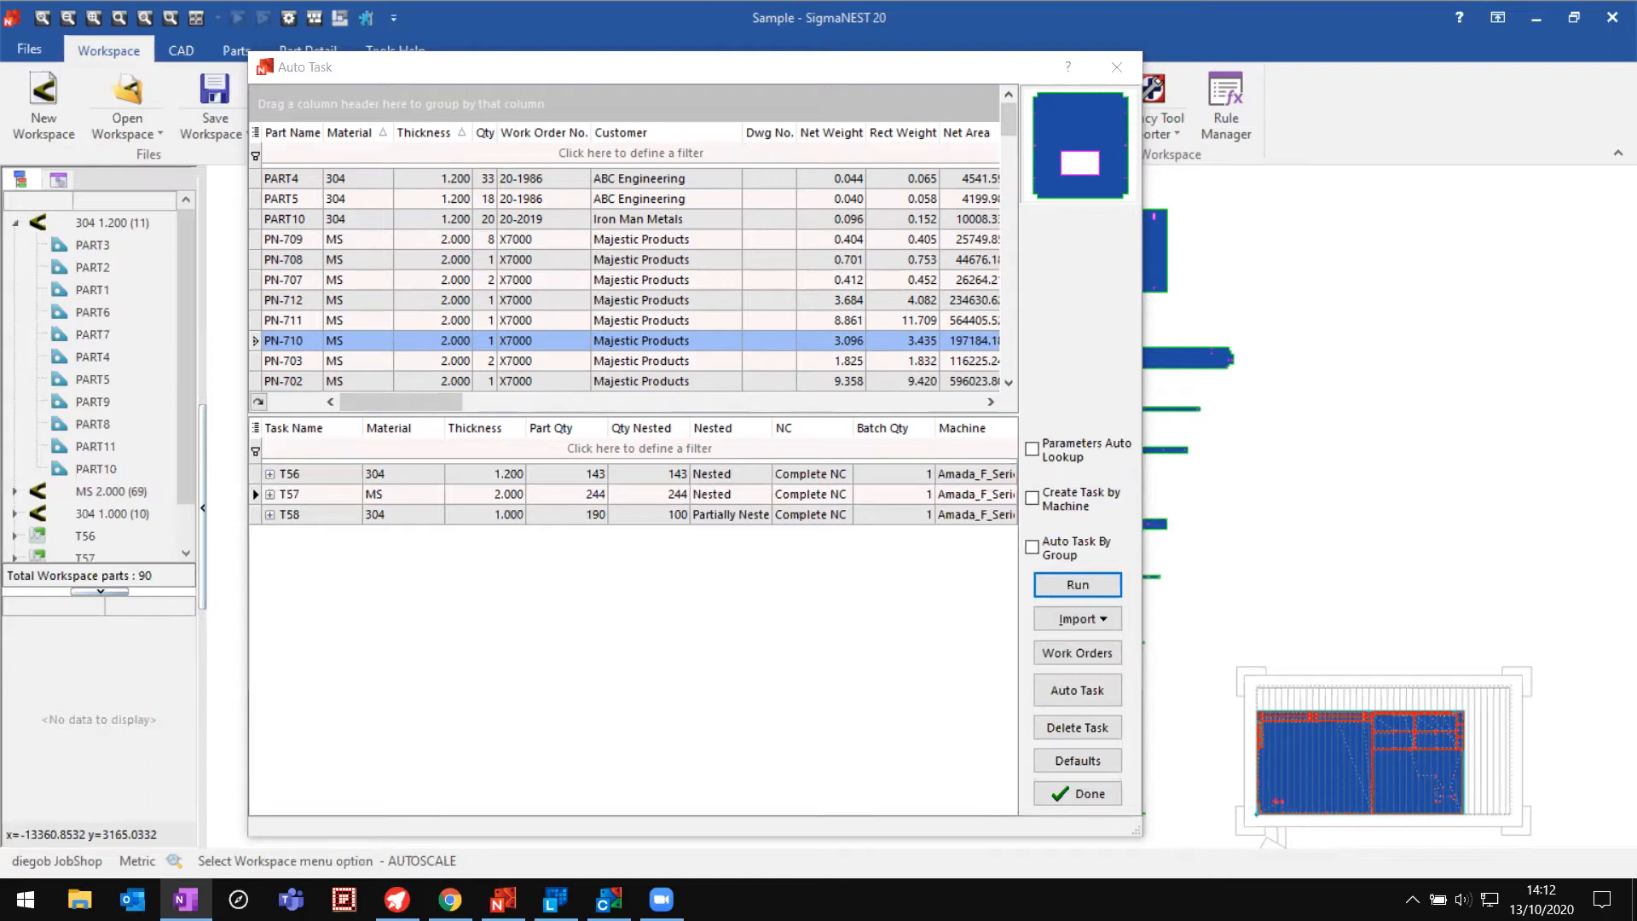
pyautogui.click(1083, 796)
# Step: Review the nested layouts of tasks T56 and T57 and display all of T57's layouts together
pyautogui.scroll(-1, 110, 478)
pyautogui.click(78, 494)
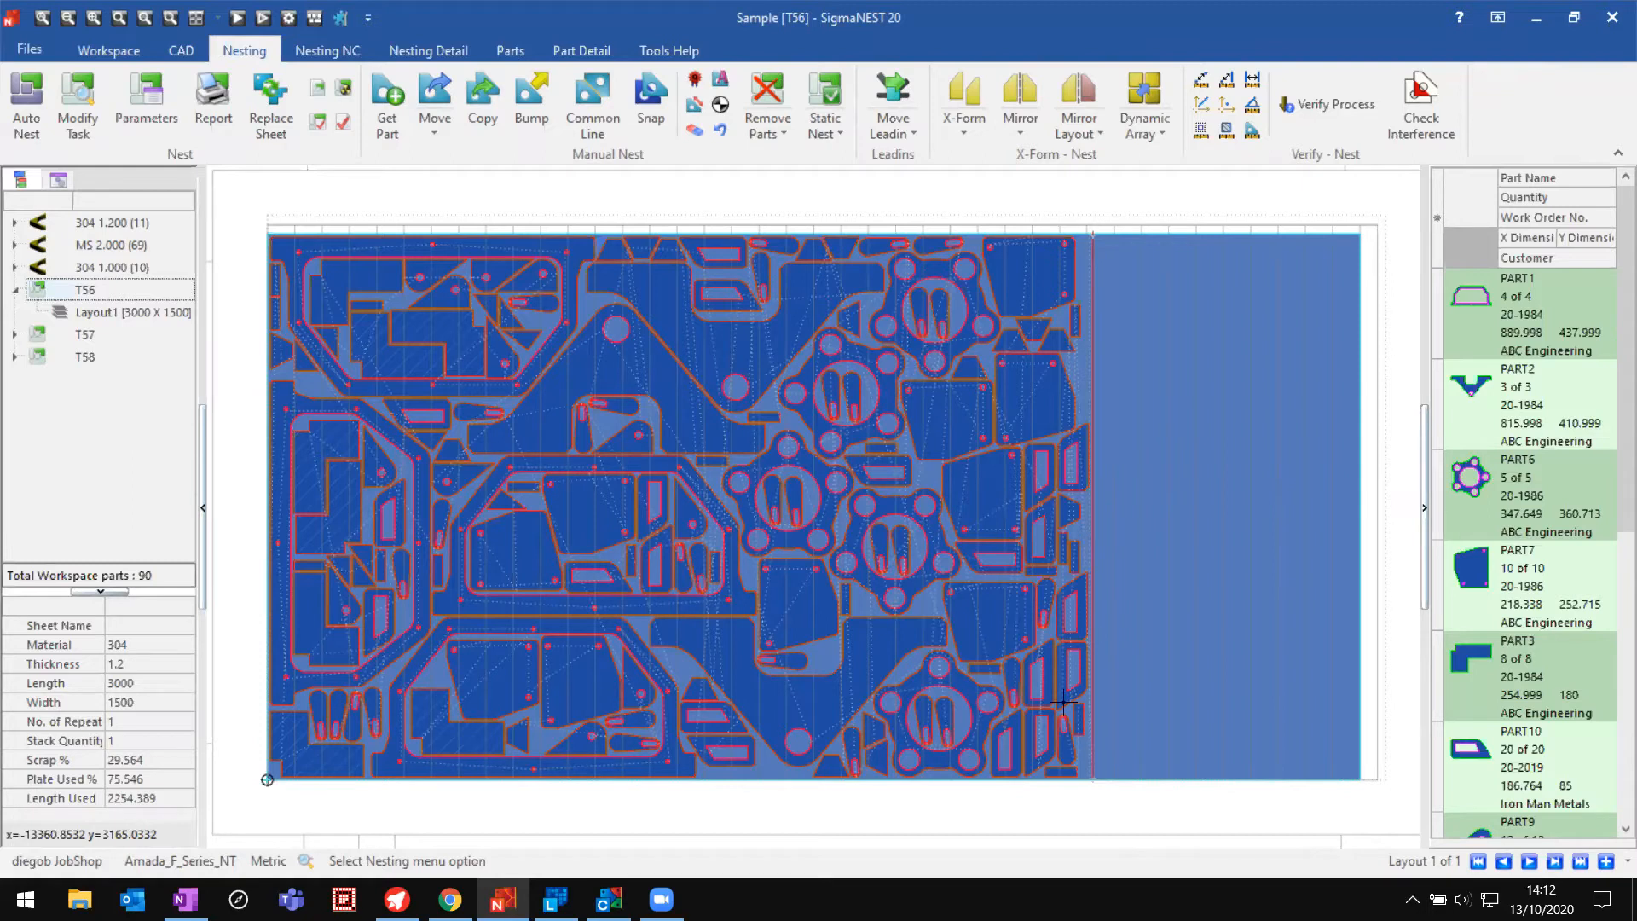
pyautogui.click(101, 333)
pyautogui.click(115, 355)
pyautogui.click(112, 336)
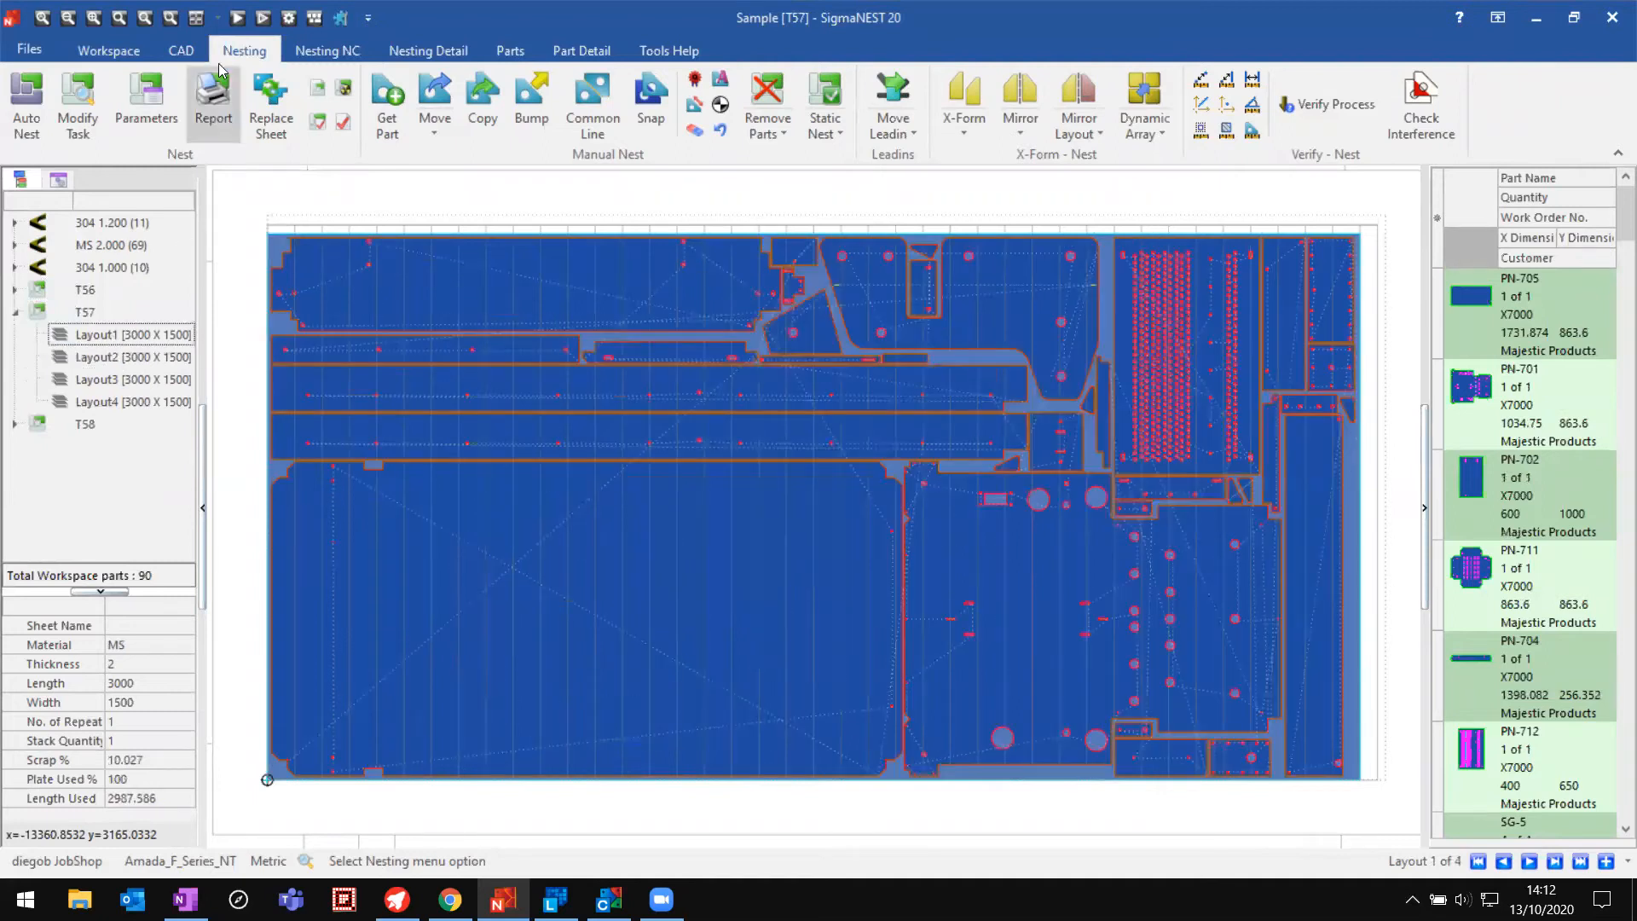
pyautogui.click(219, 18)
pyautogui.click(222, 75)
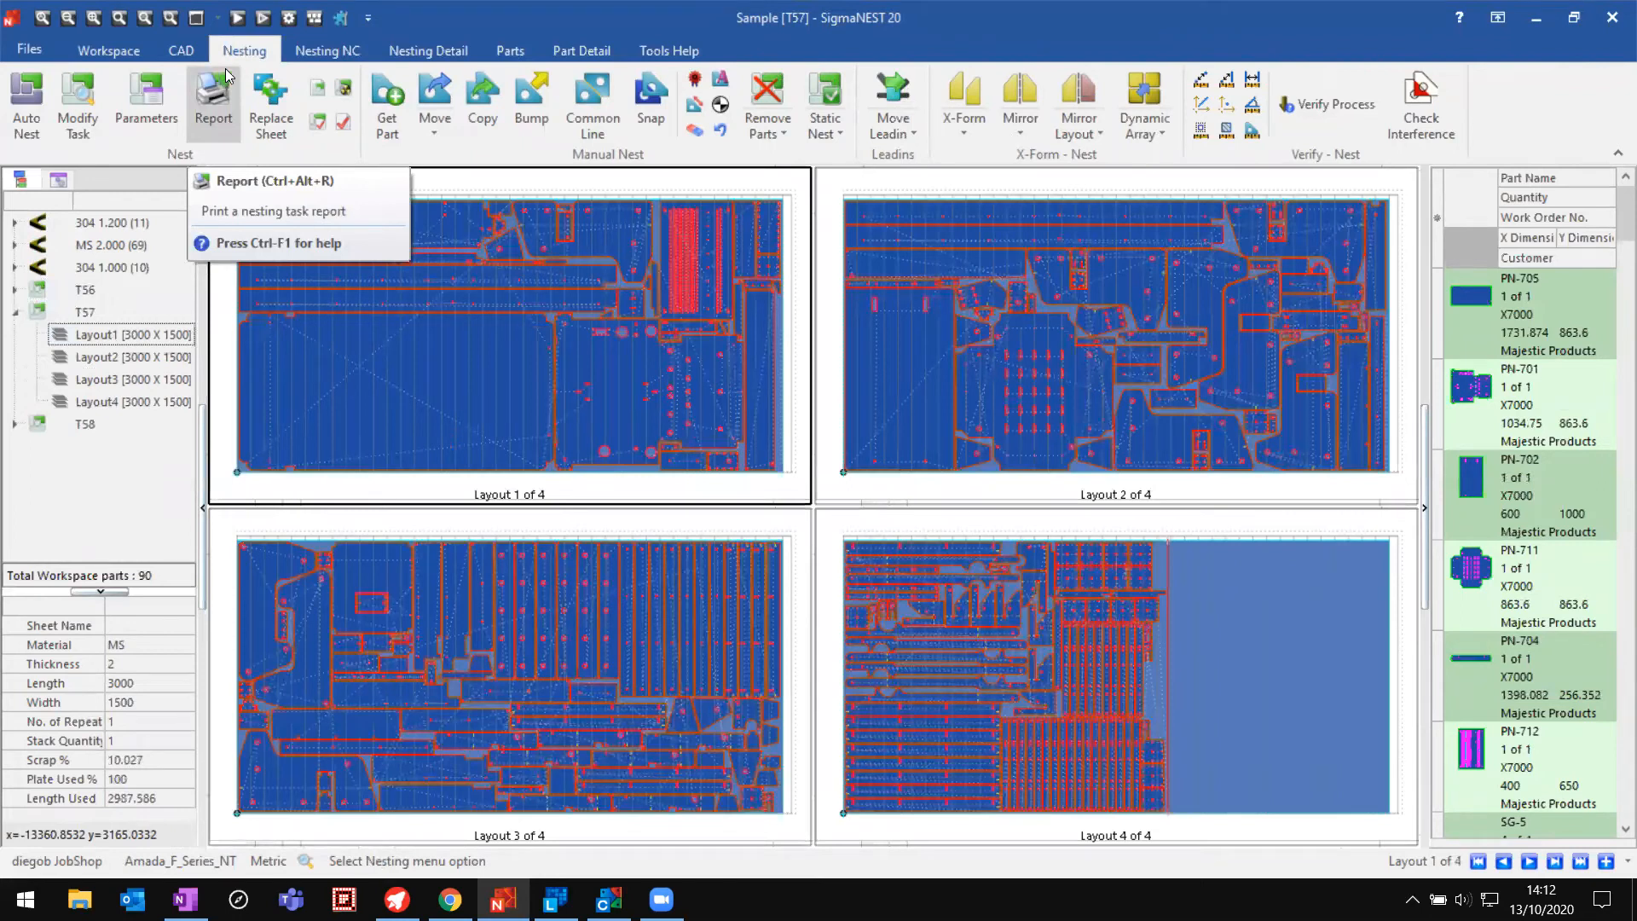
# Step: Color the nested parts by Work Orders in the display attributes
pyautogui.click(289, 19)
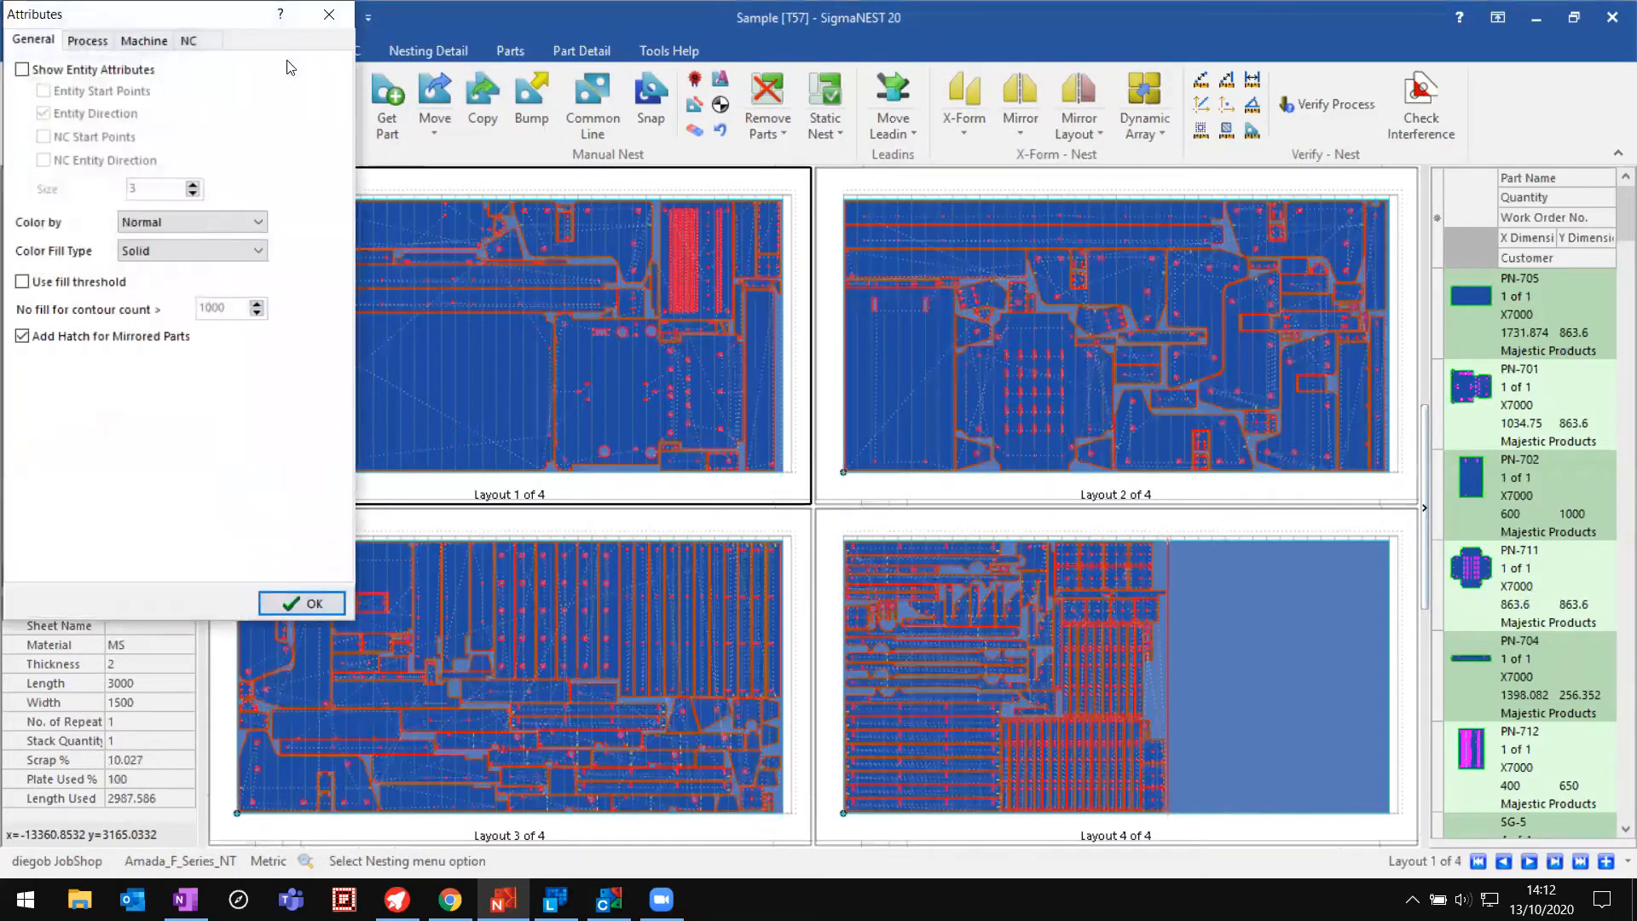
pyautogui.click(229, 225)
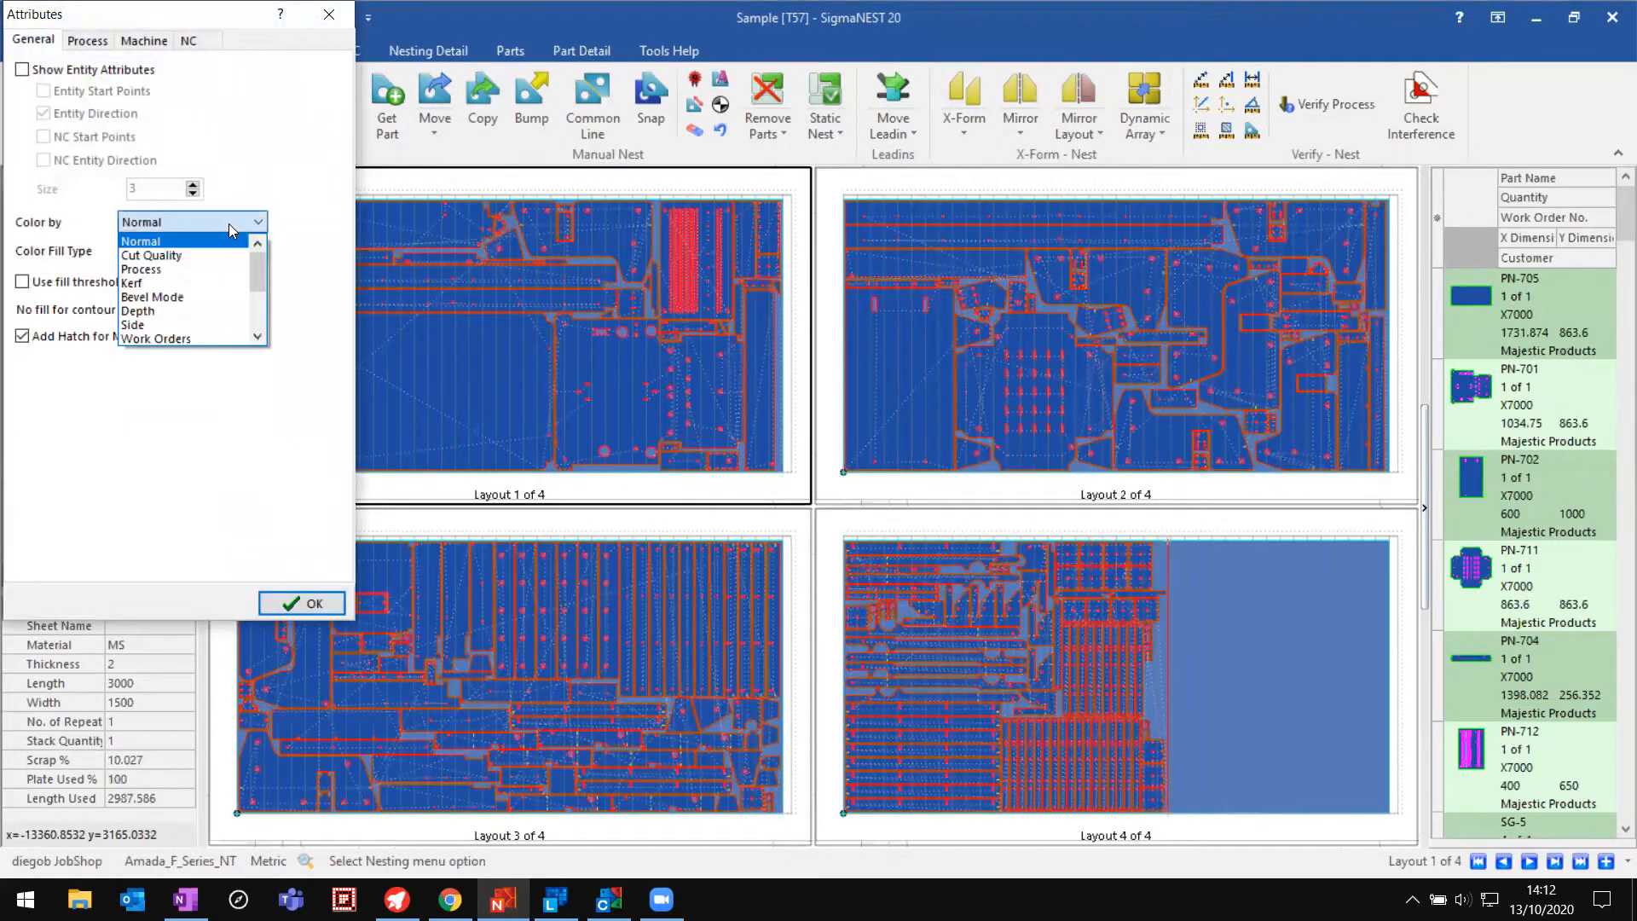
pyautogui.click(215, 339)
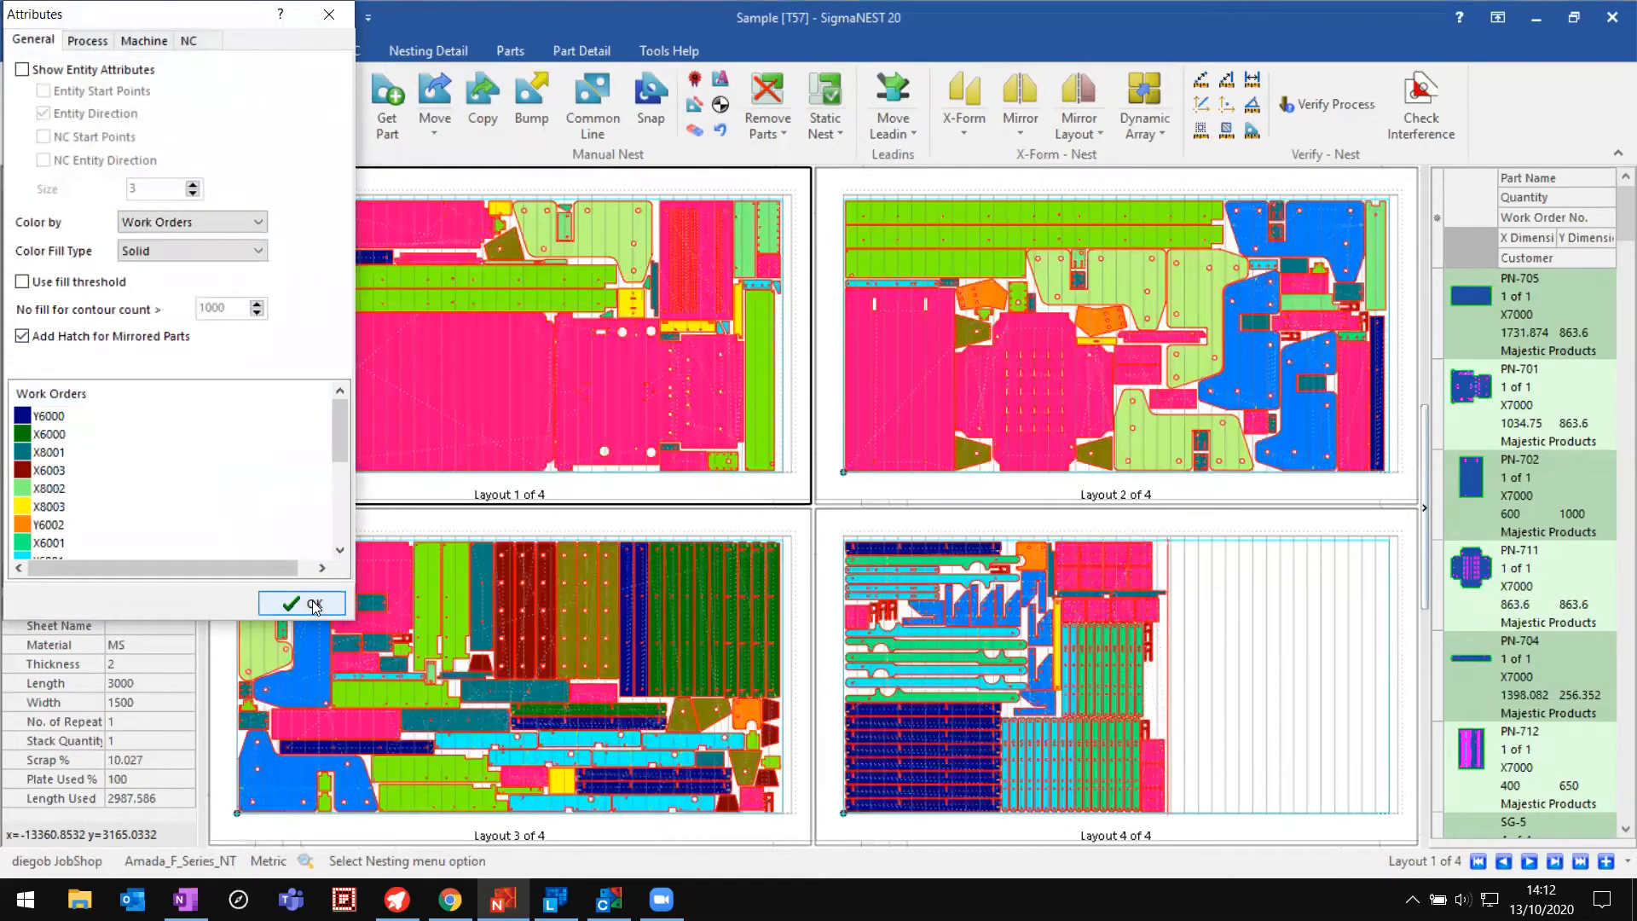
pyautogui.click(312, 605)
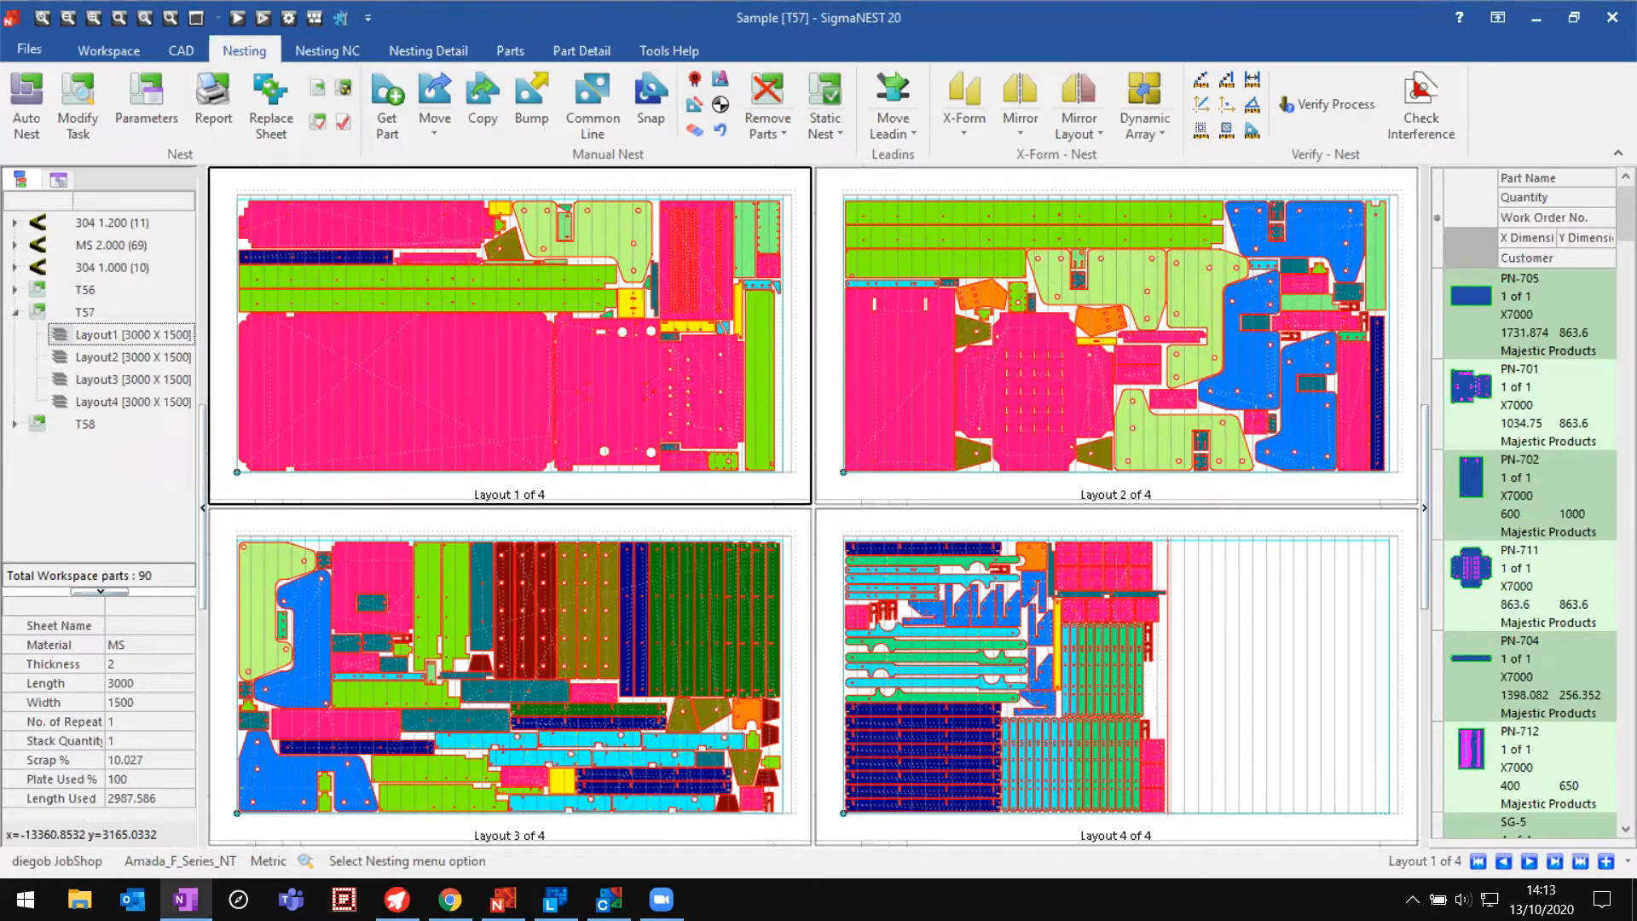
# Step: Return to single-layout view, review task T58's three layouts and reopen task T57 at its first layout
pyautogui.click(195, 19)
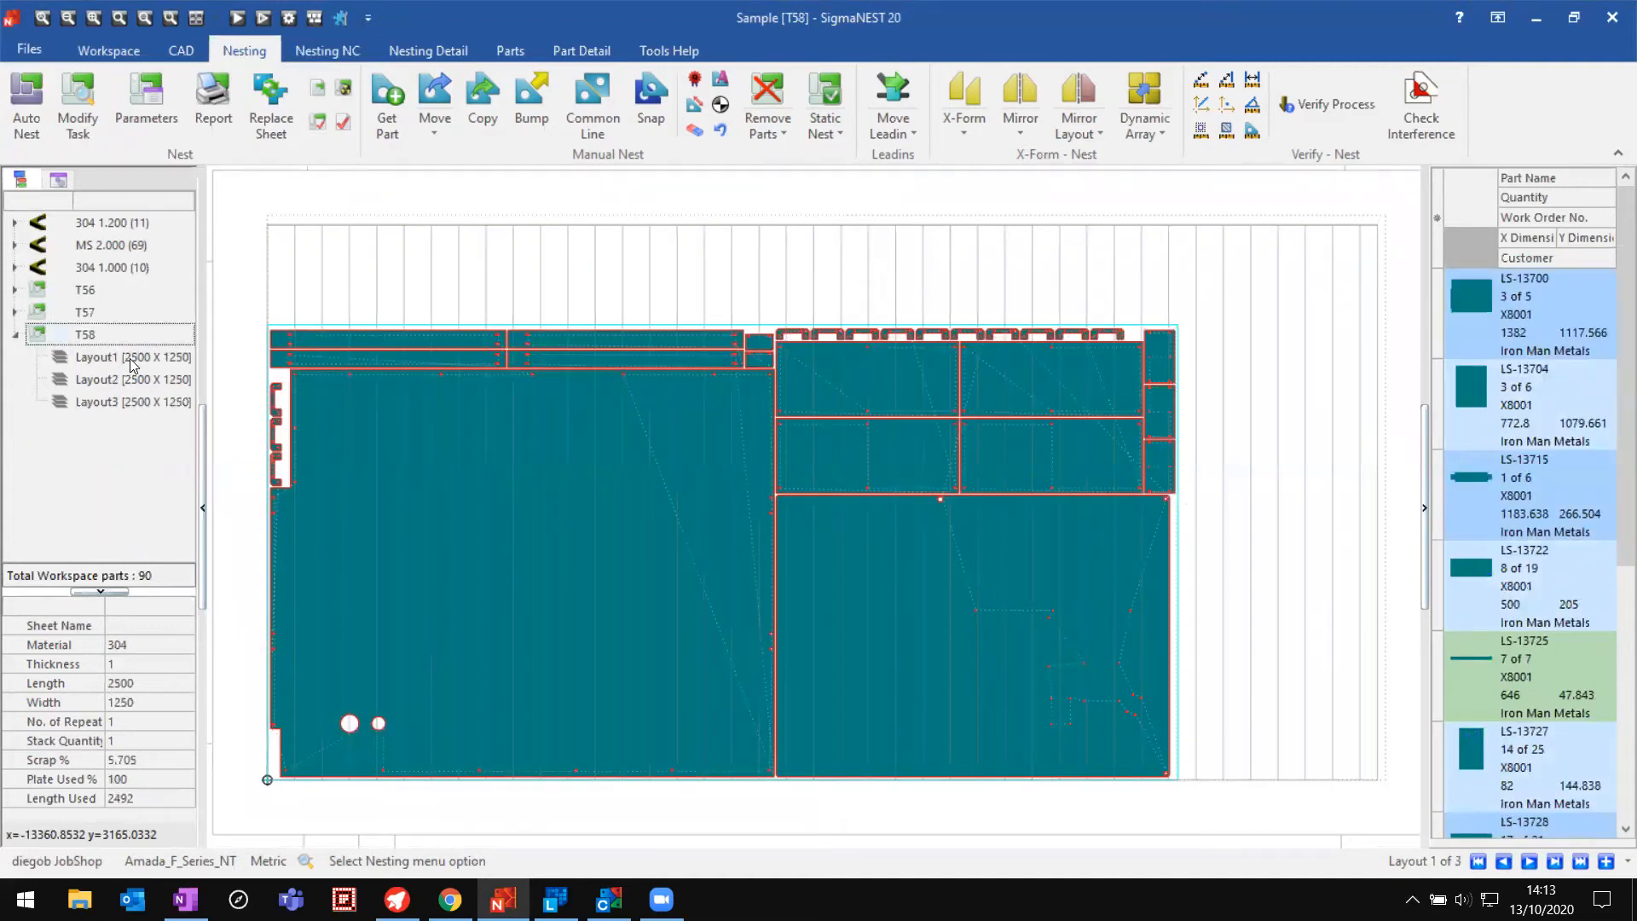
pyautogui.click(143, 358)
pyautogui.click(147, 381)
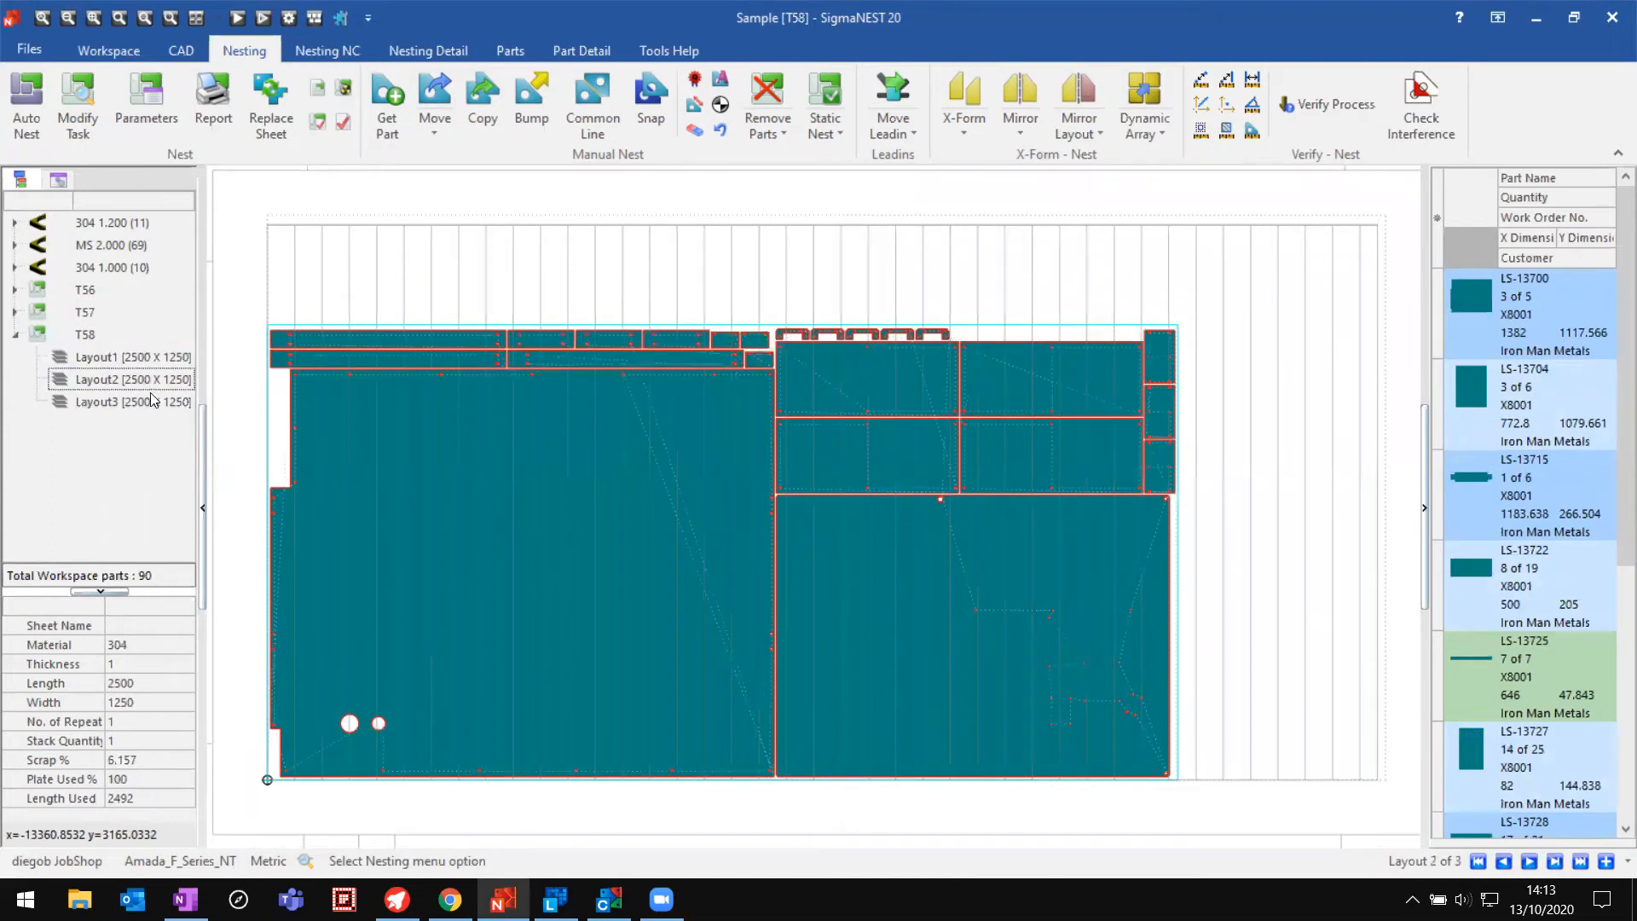
pyautogui.click(153, 401)
pyautogui.click(153, 362)
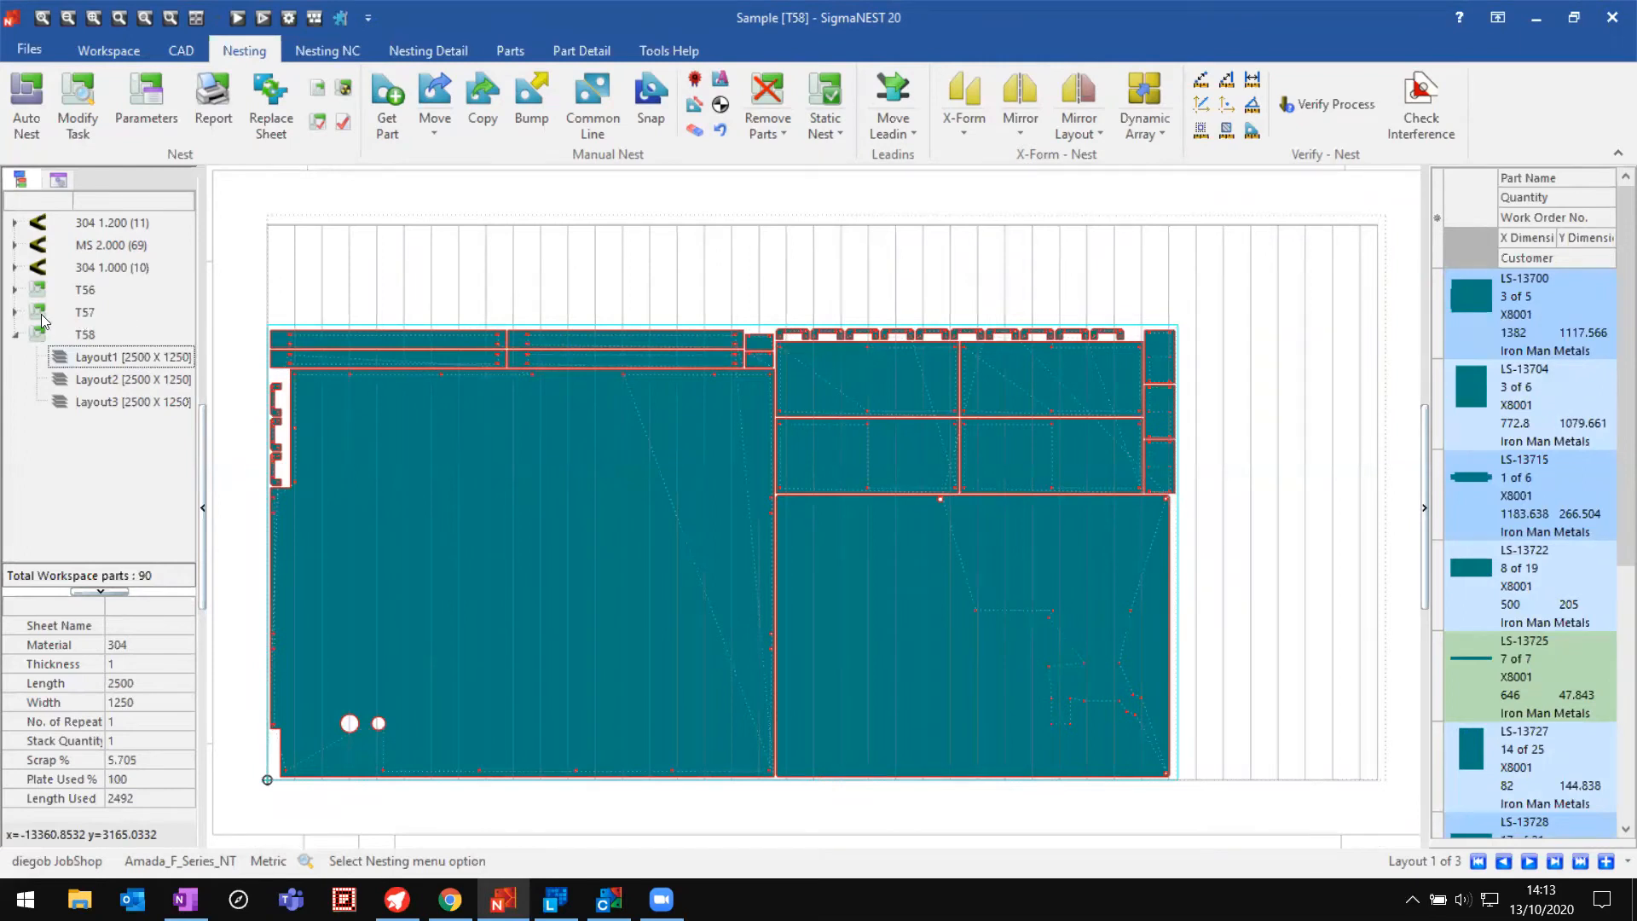
pyautogui.click(16, 313)
pyautogui.click(85, 336)
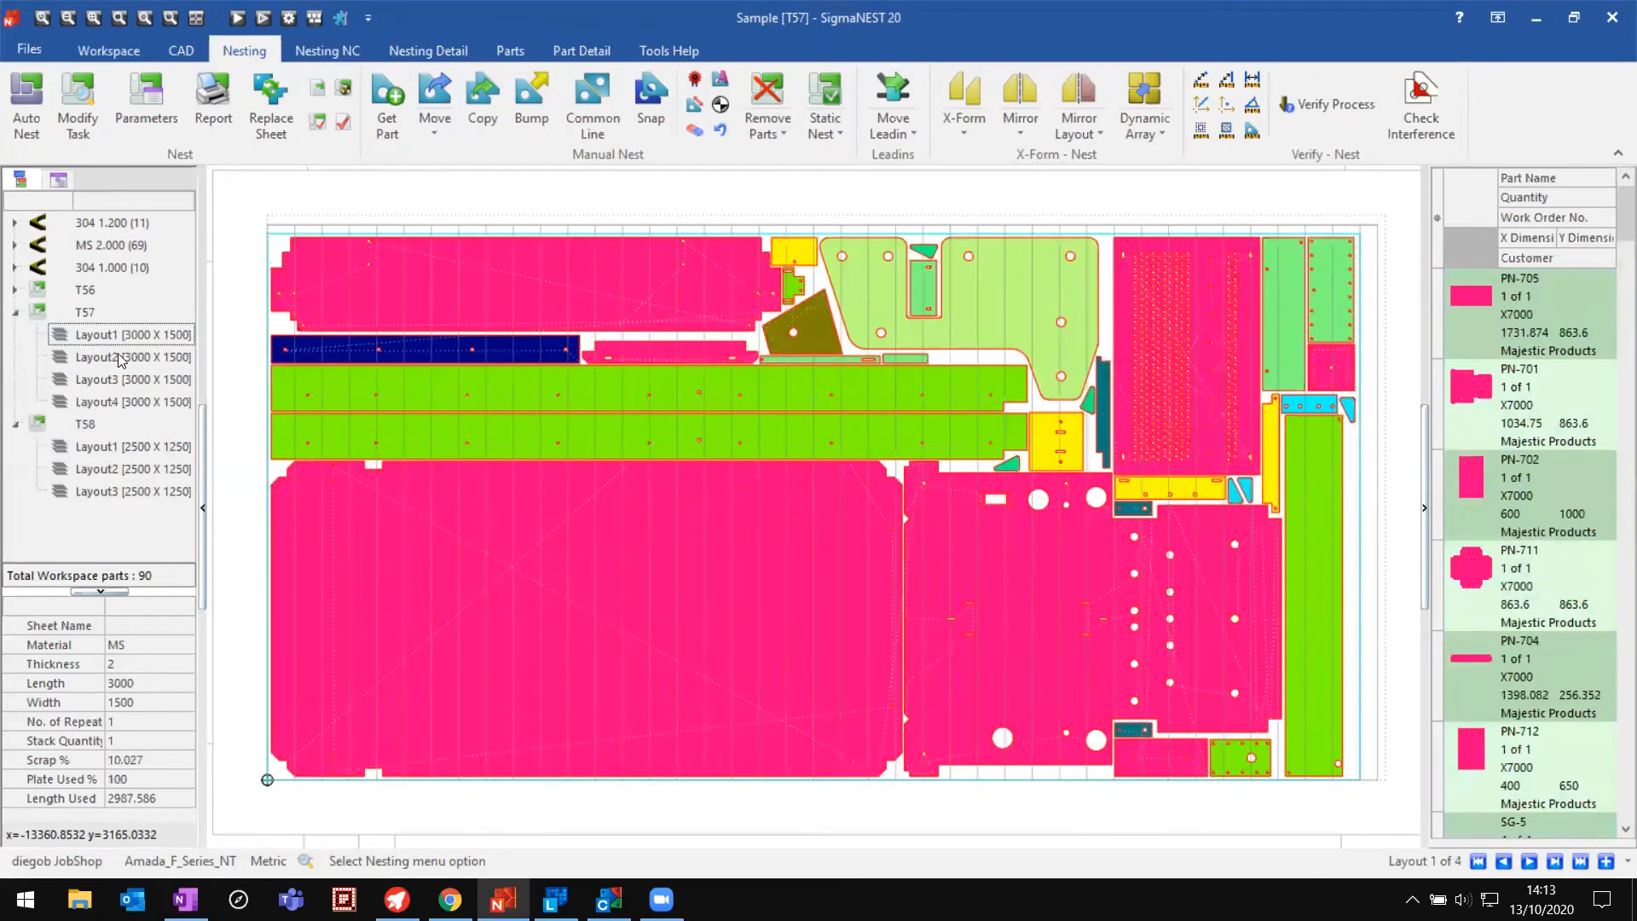
# Step: Post the NC programs 58 to 61 for all four layouts of task T57
pyautogui.click(323, 53)
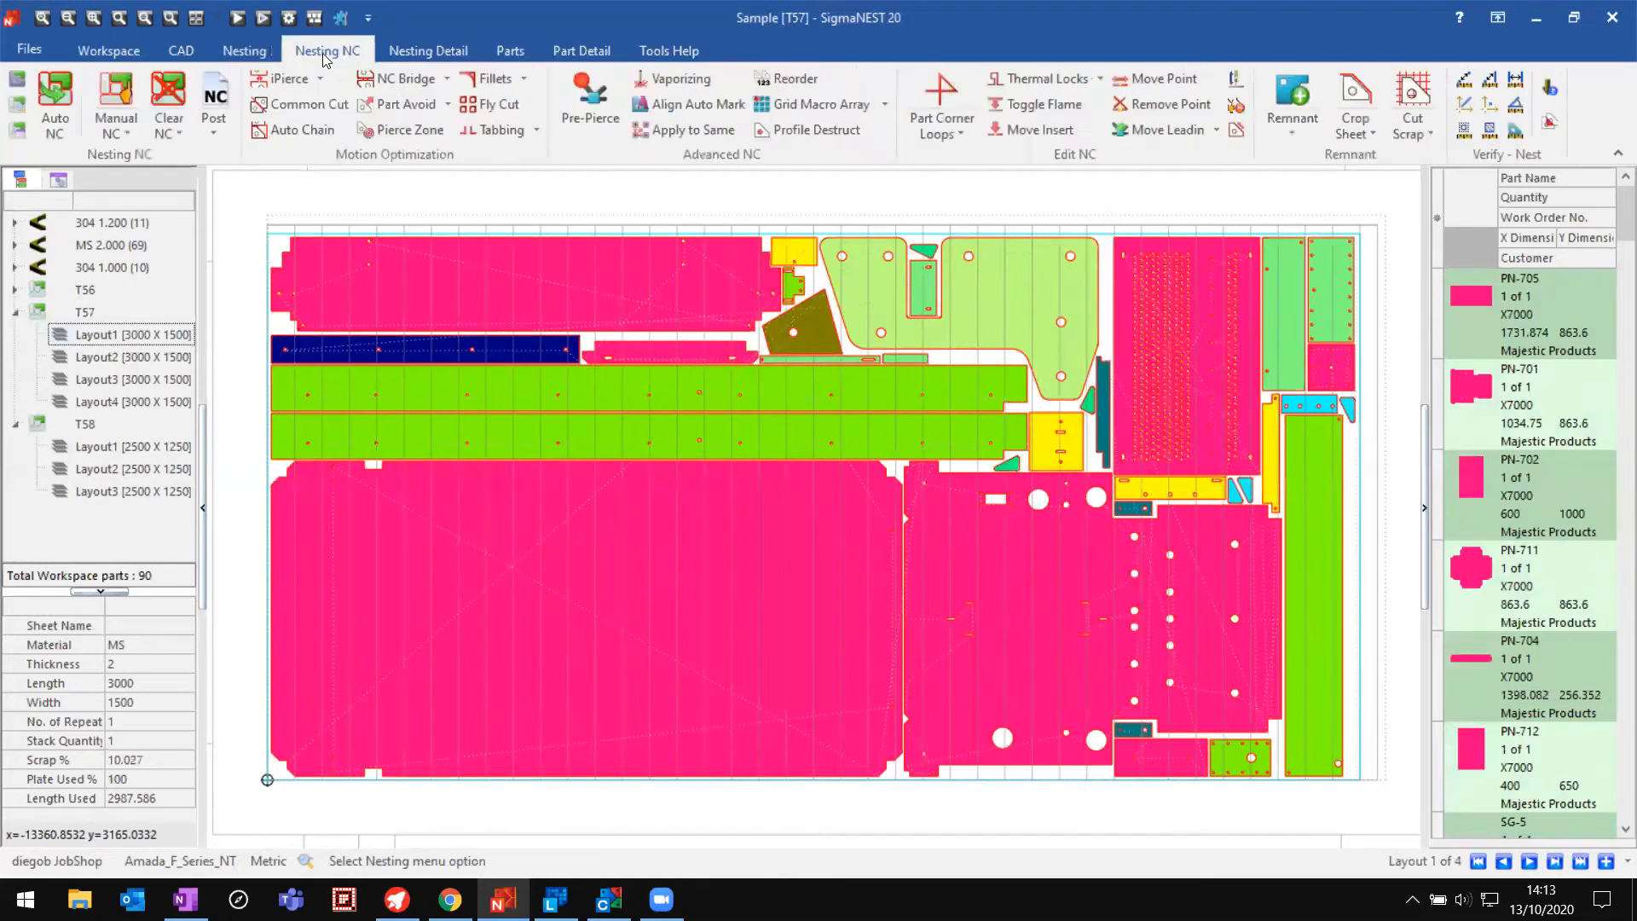
pyautogui.click(215, 128)
pyautogui.click(231, 176)
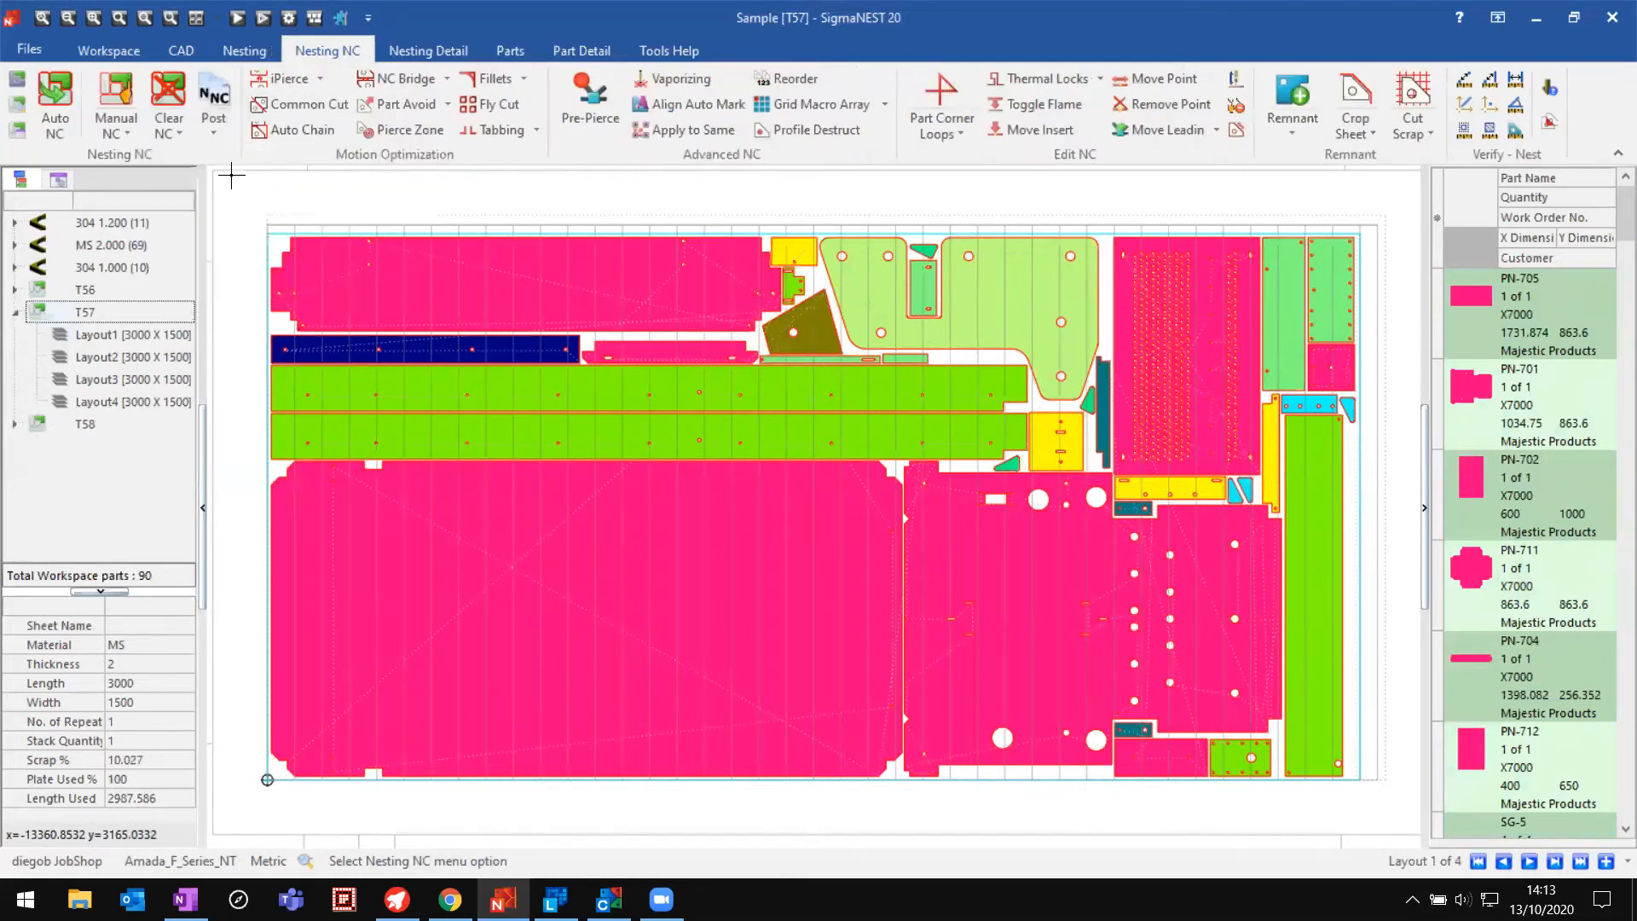
pyautogui.click(478, 344)
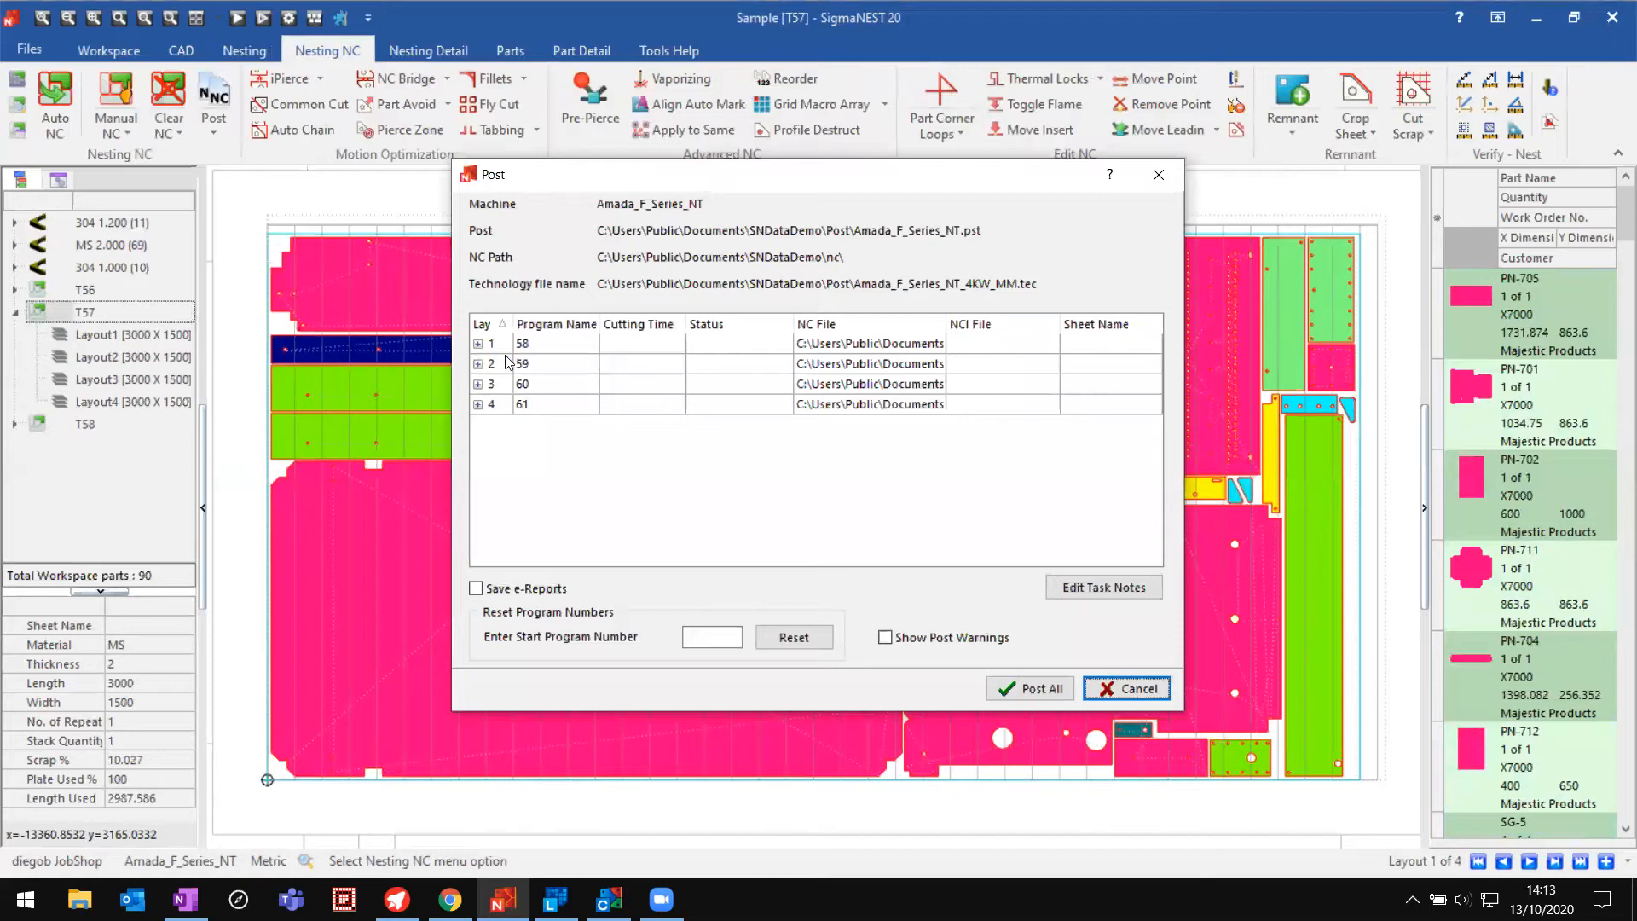
pyautogui.click(1055, 691)
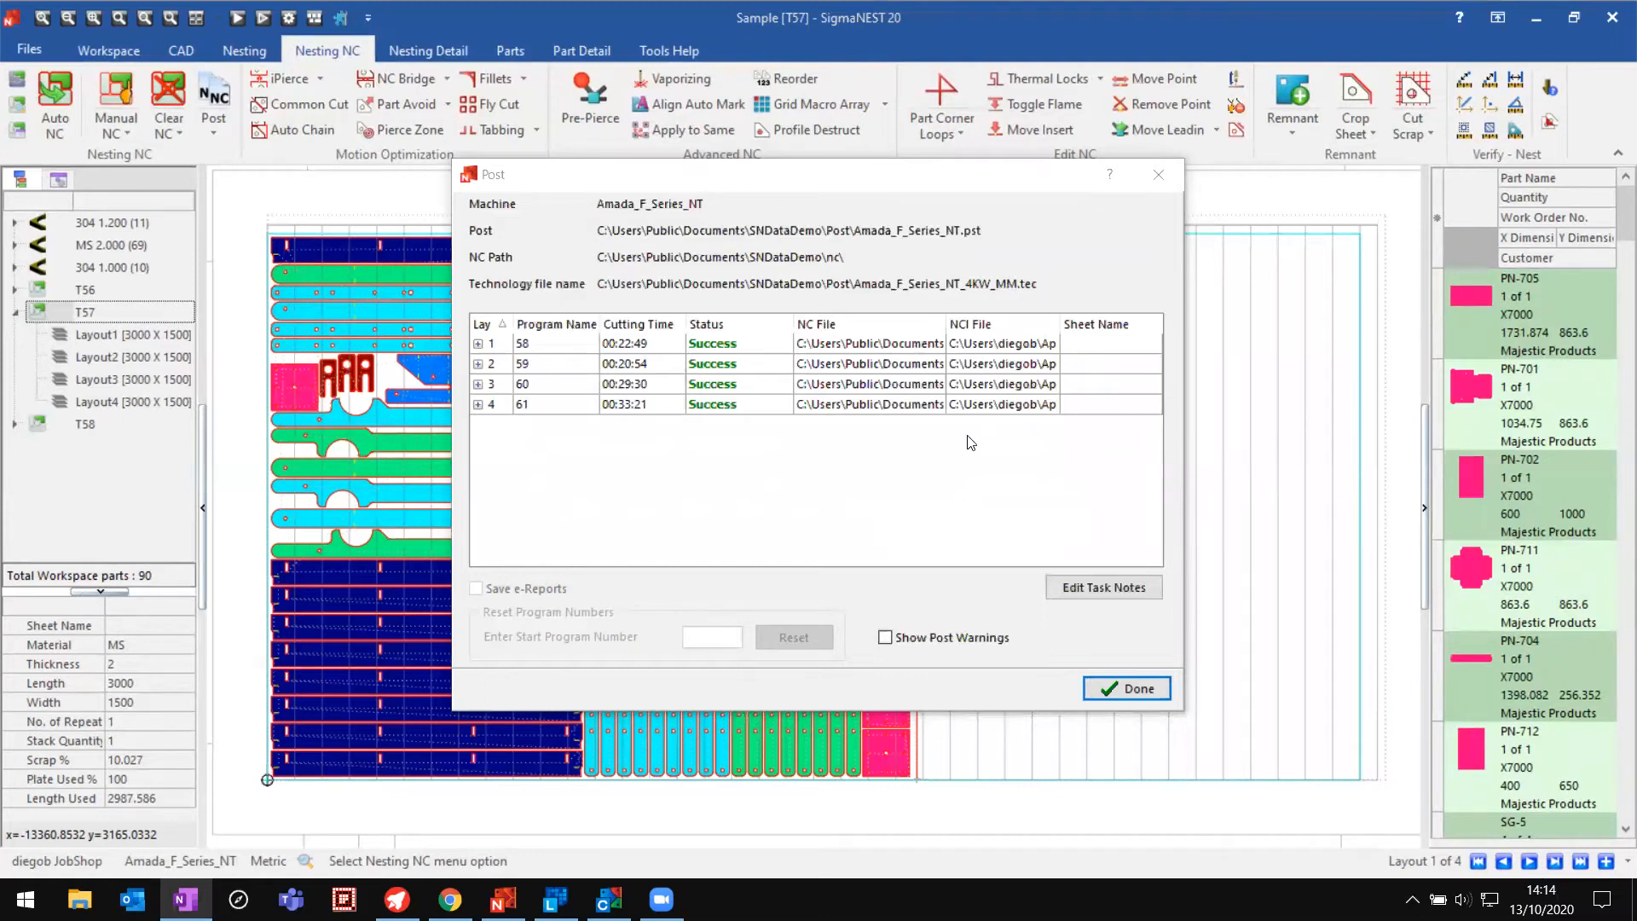
pyautogui.click(1134, 689)
# Step: Start a new workspace, clearing the current one without saving changes
pyautogui.click(48, 49)
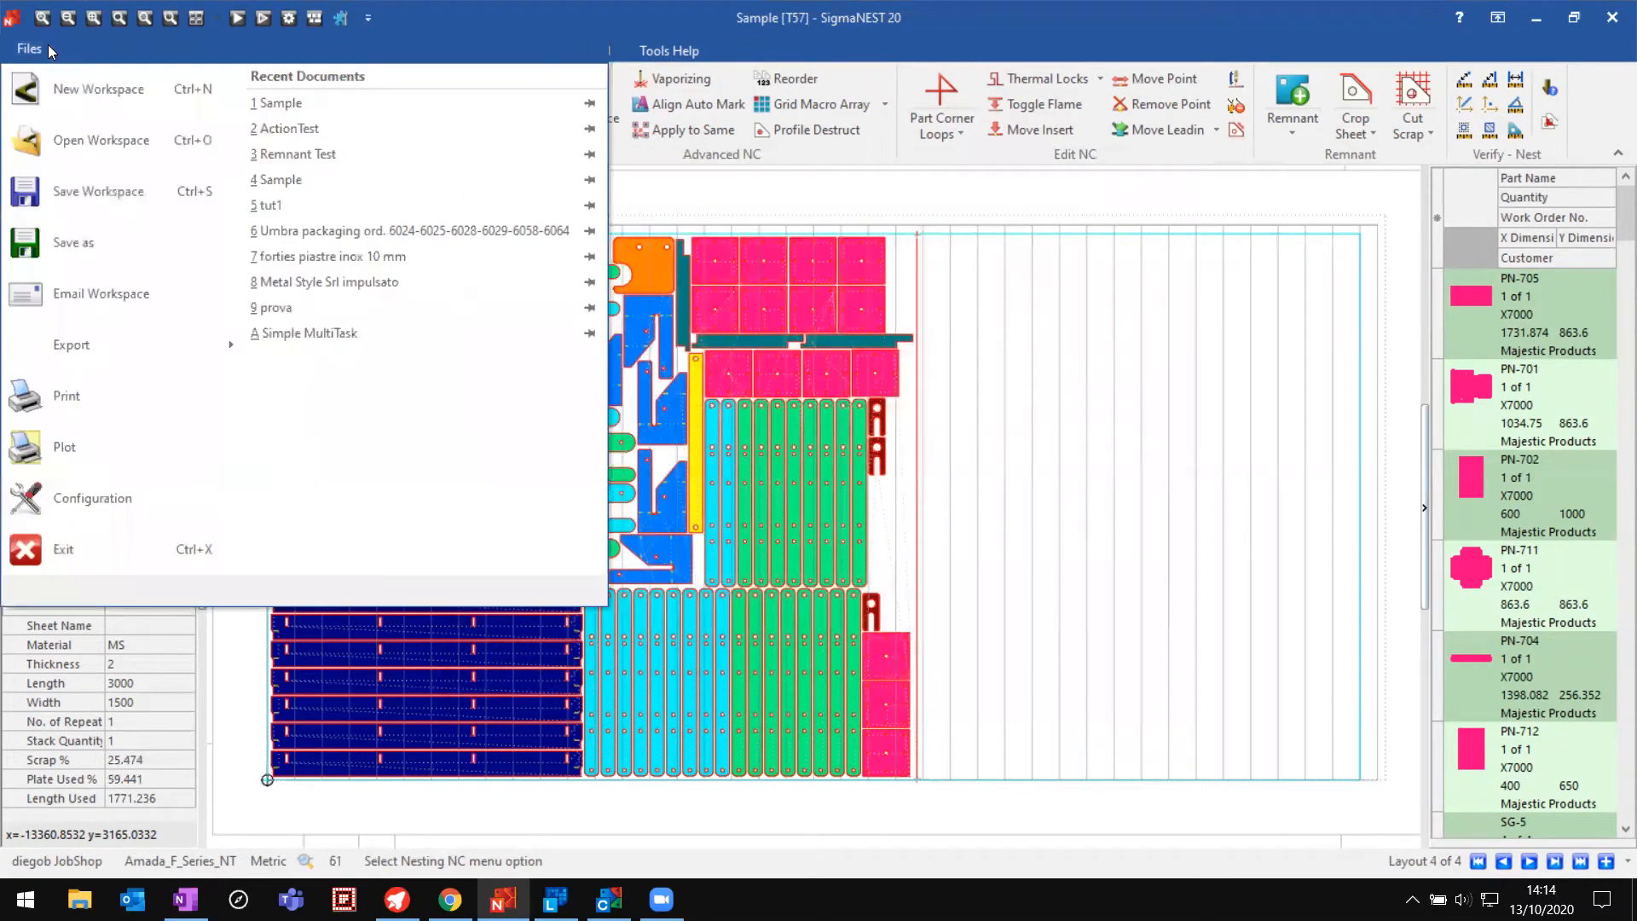
pyautogui.click(83, 88)
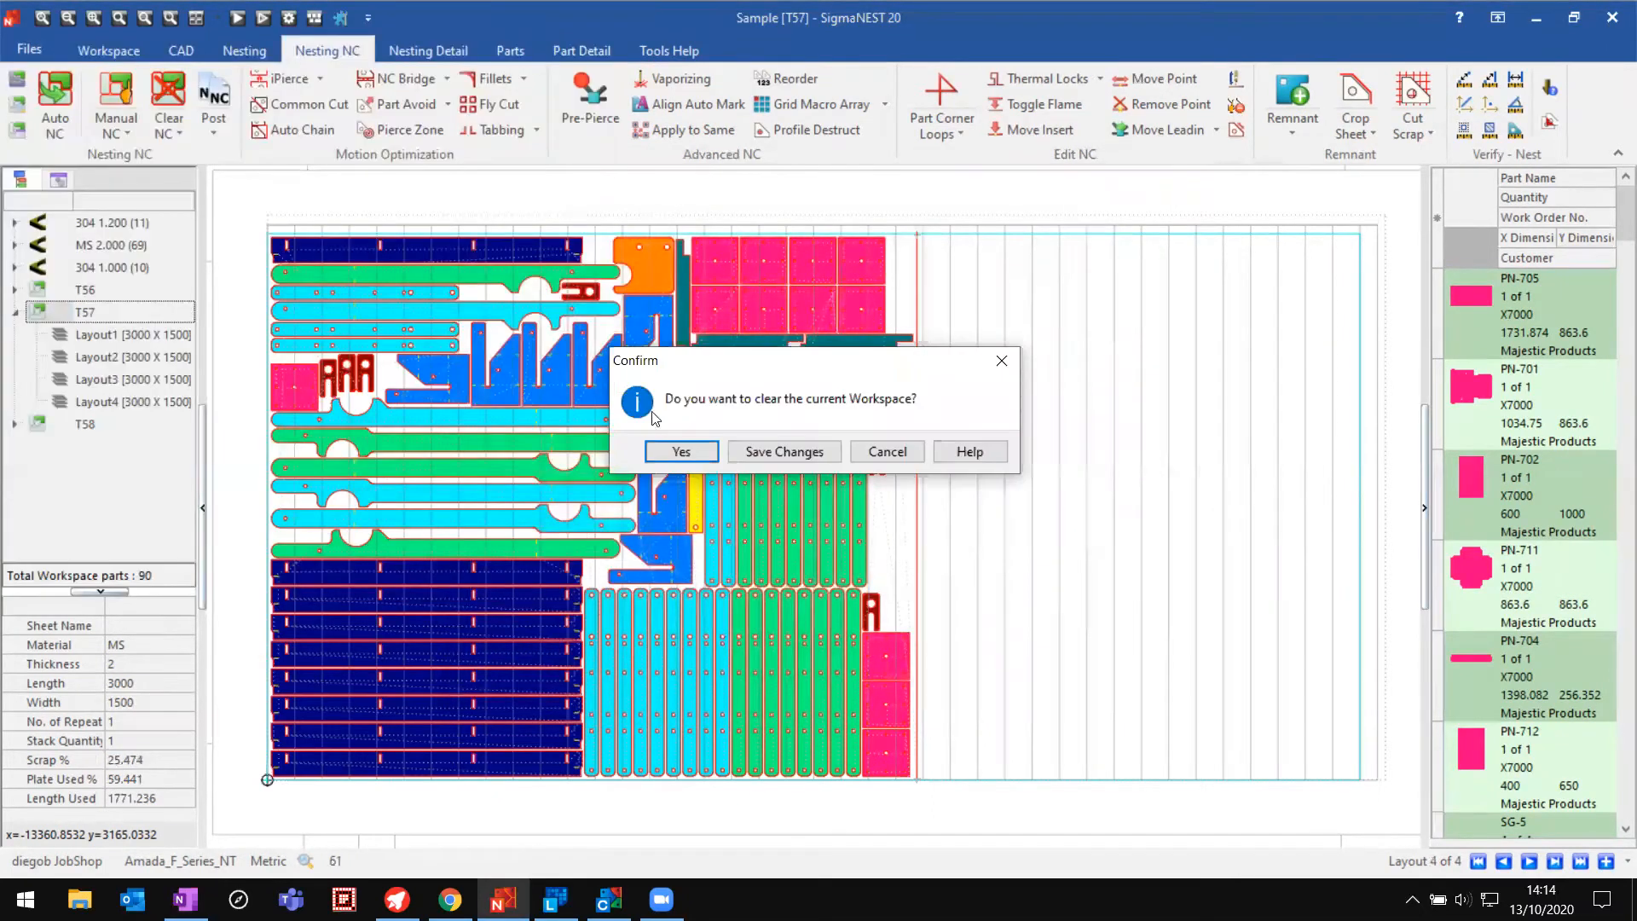
pyautogui.click(681, 452)
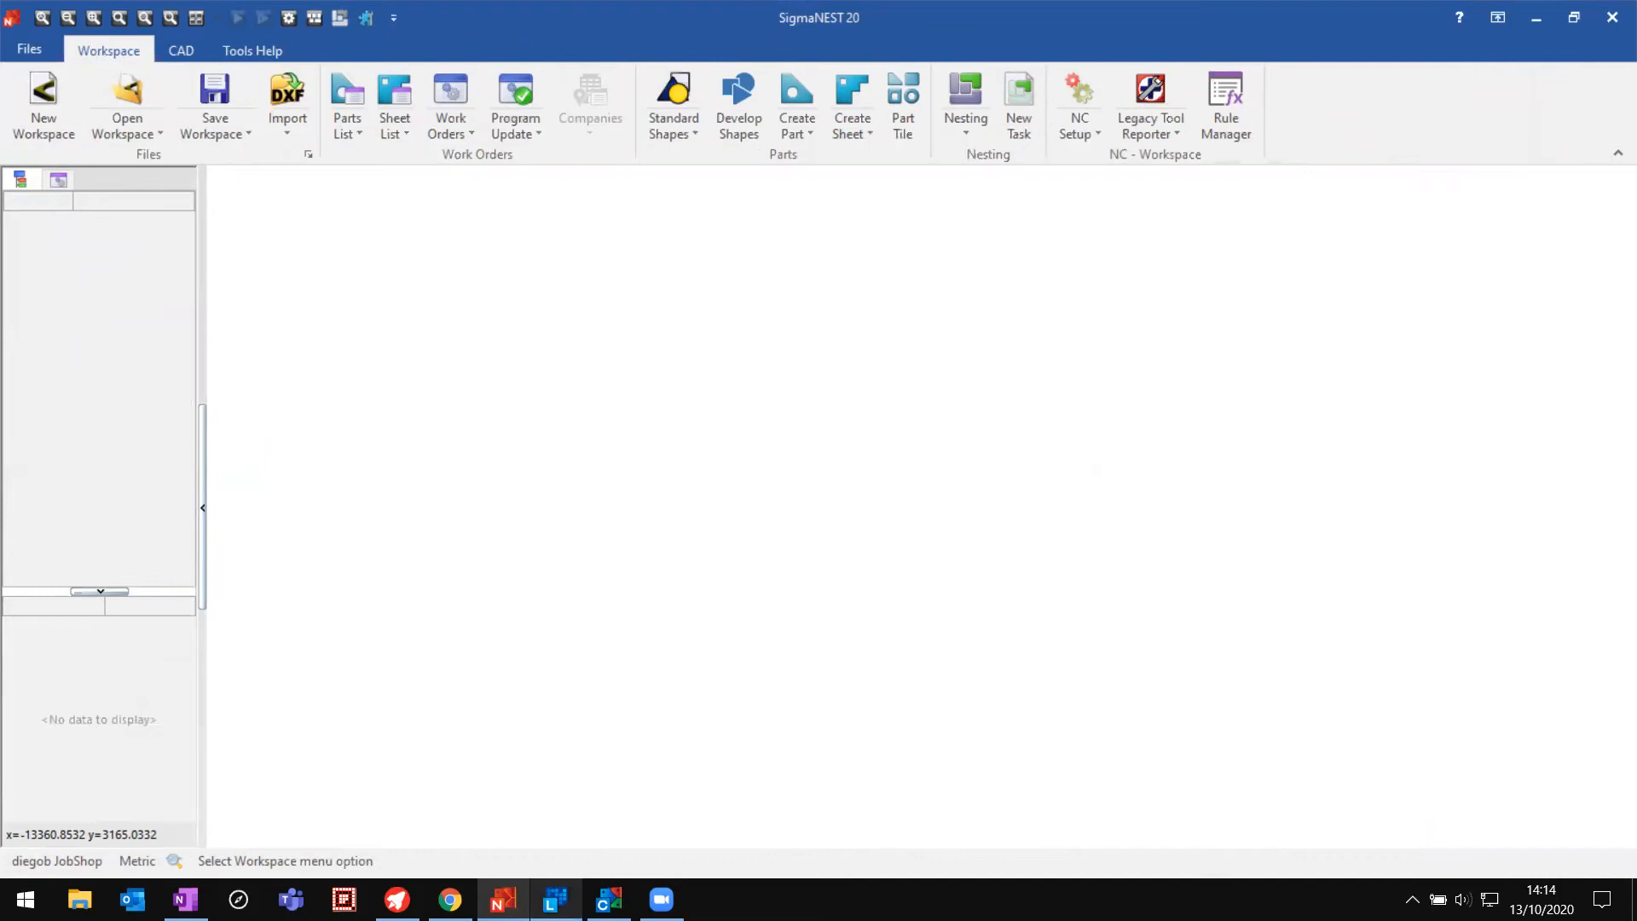
# Step: Switch to Load Manager, look ahead through the afternoon schedule past the second shift break and return to the current time
pyautogui.click(555, 900)
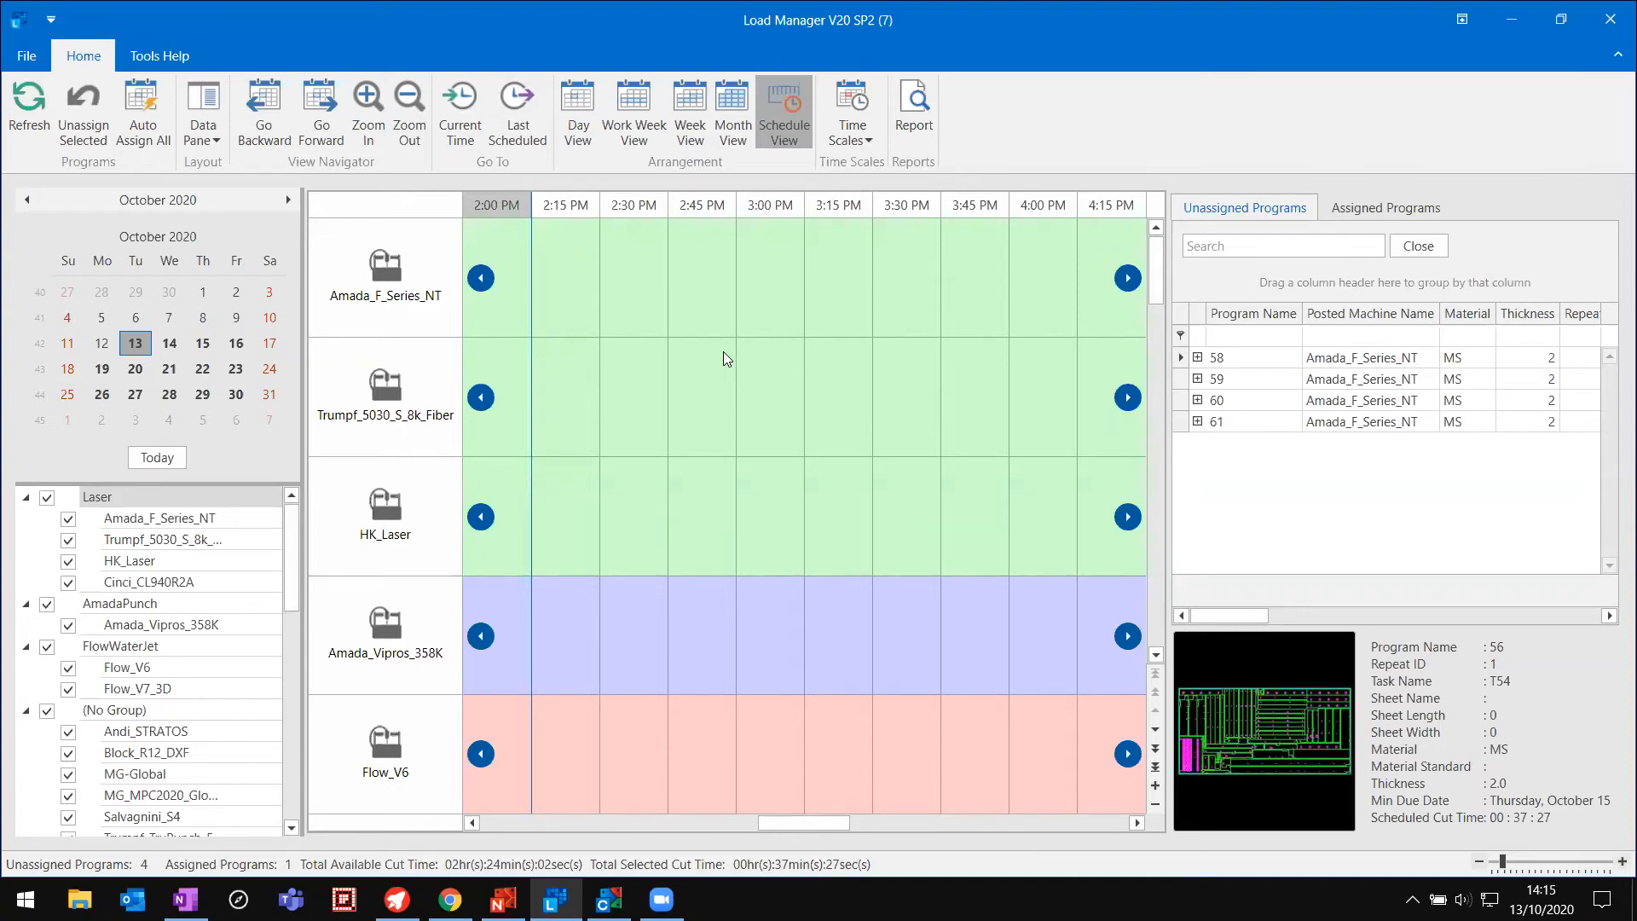
pyautogui.hscroll(4, 725, 377)
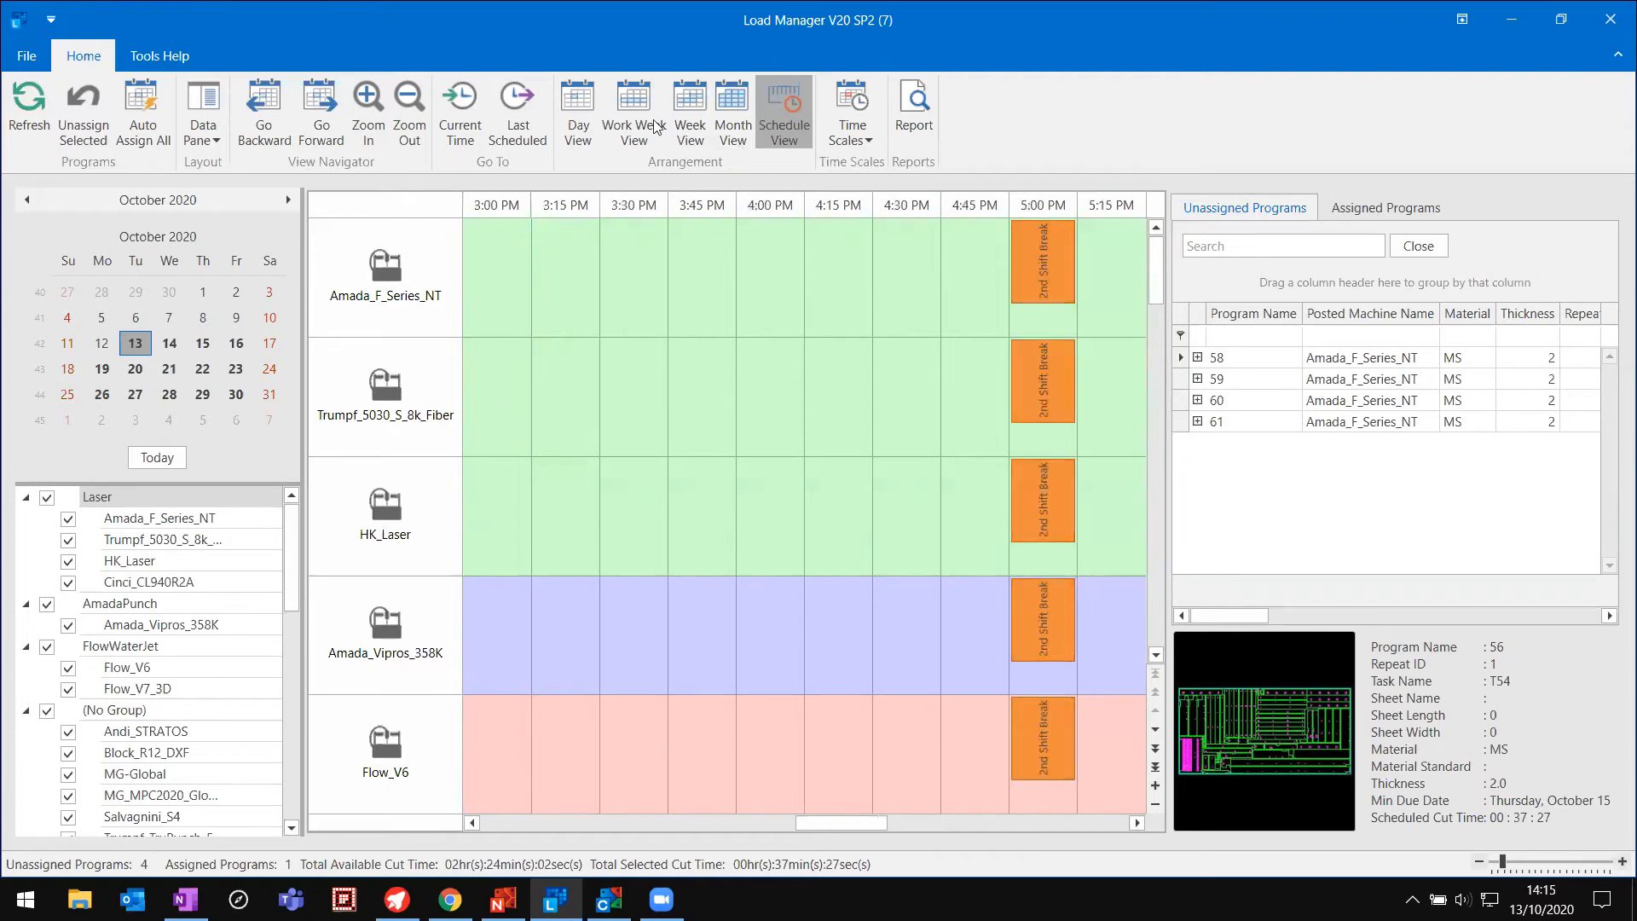
pyautogui.hscroll(2, 723, 356)
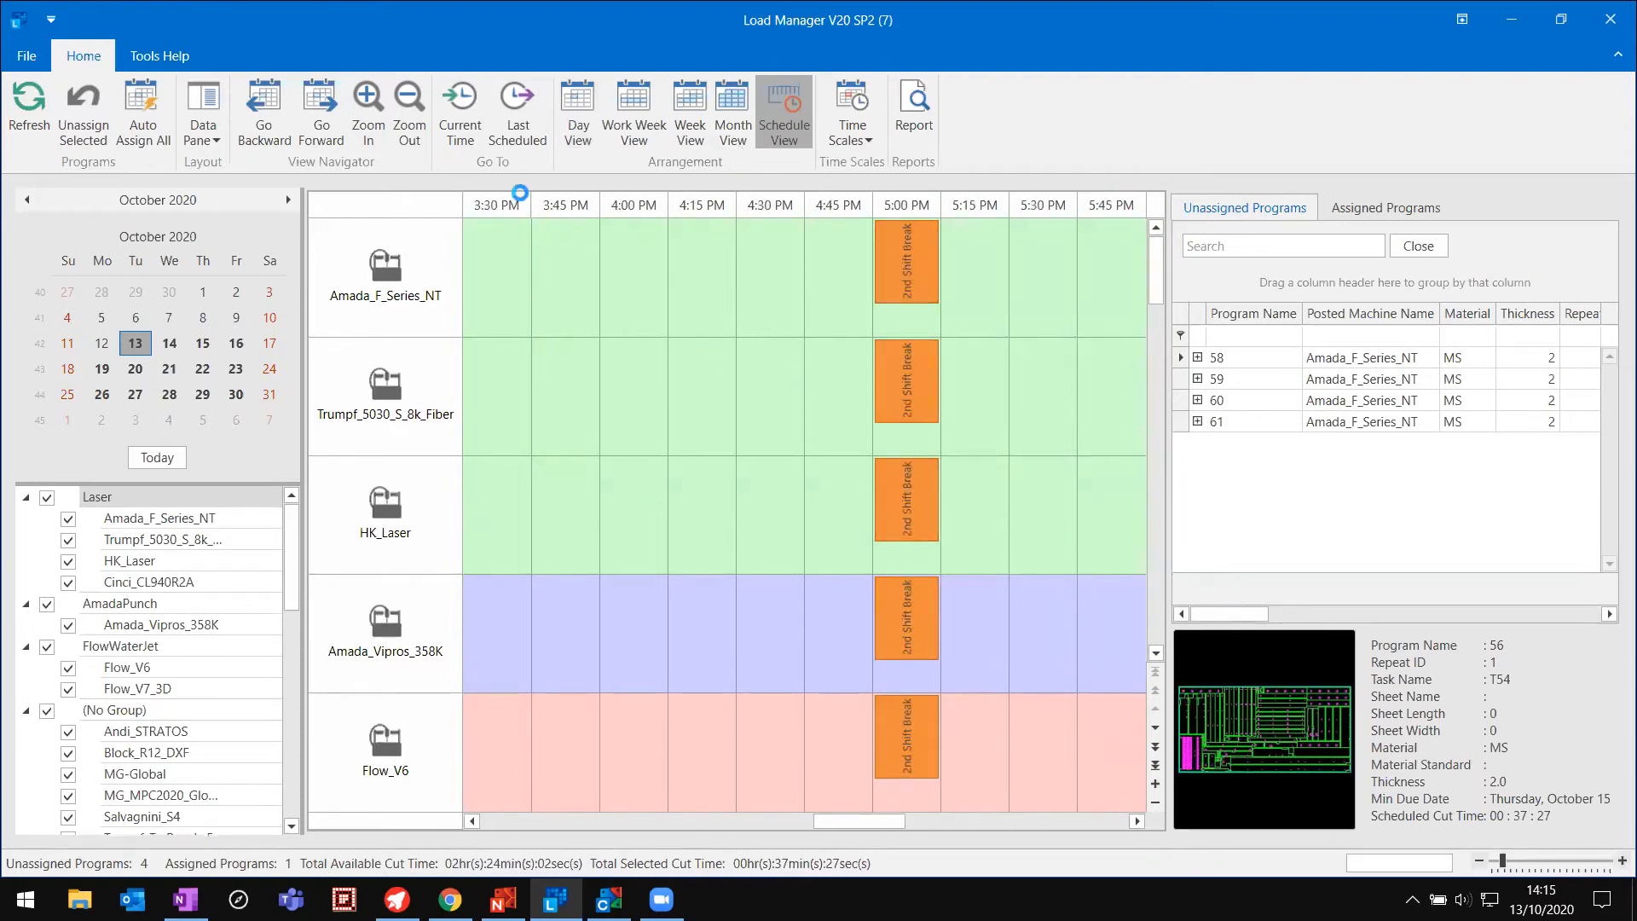
pyautogui.click(456, 114)
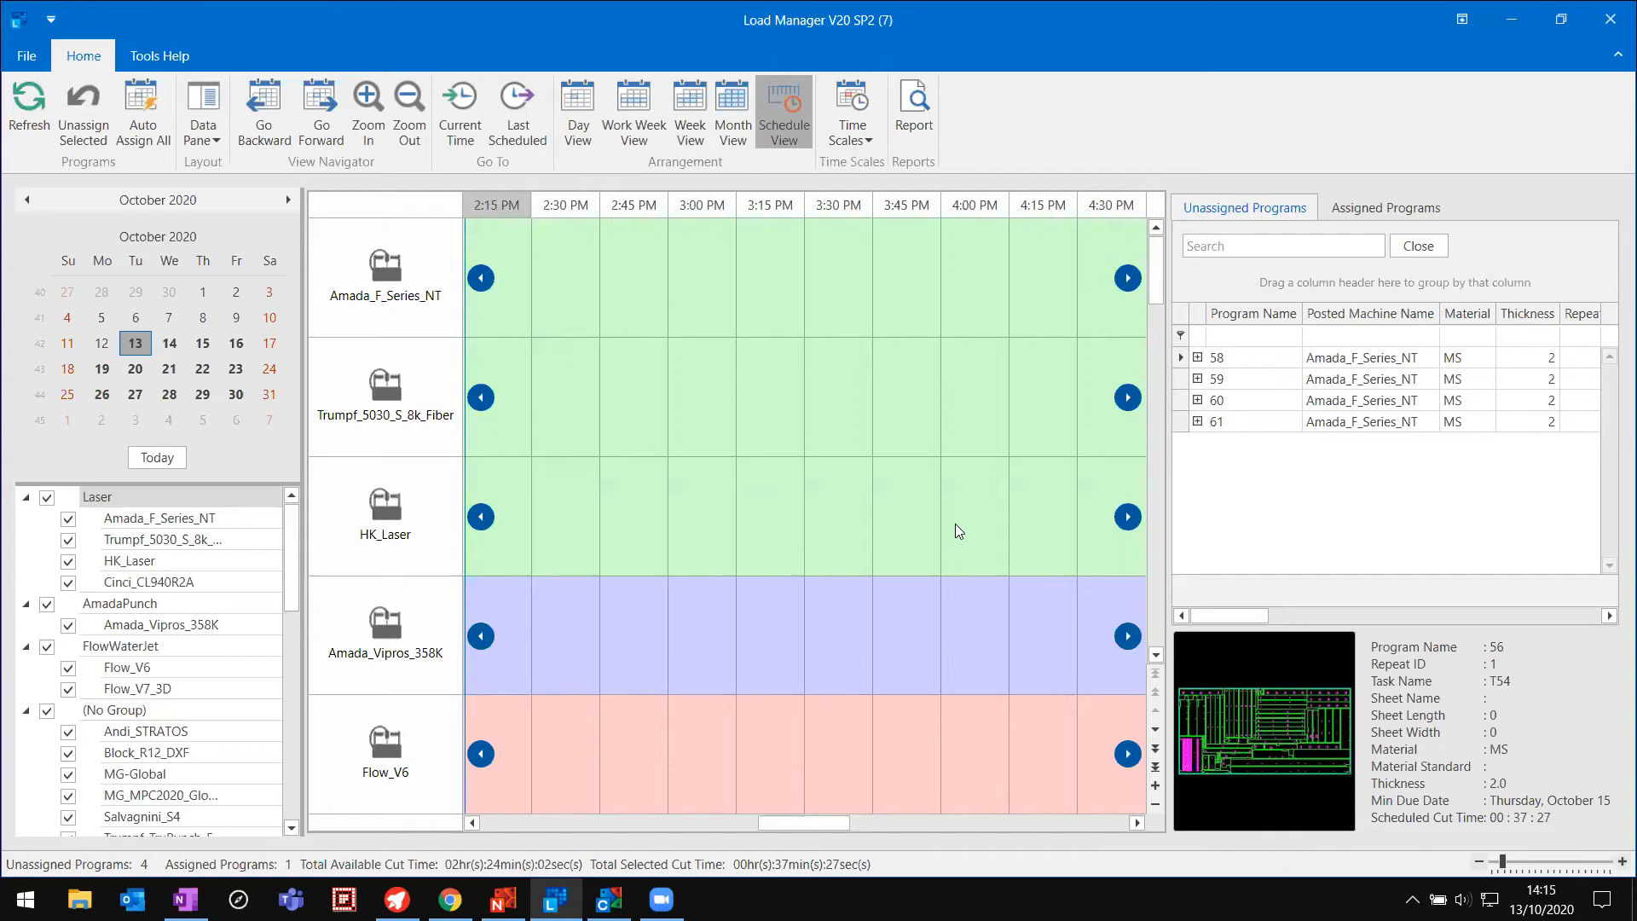
# Step: Examine which machines are available in the schedule, from the lasers to the punch, waterjet, knife and plasma machines
pyautogui.click(1158, 658)
pyautogui.click(1158, 658)
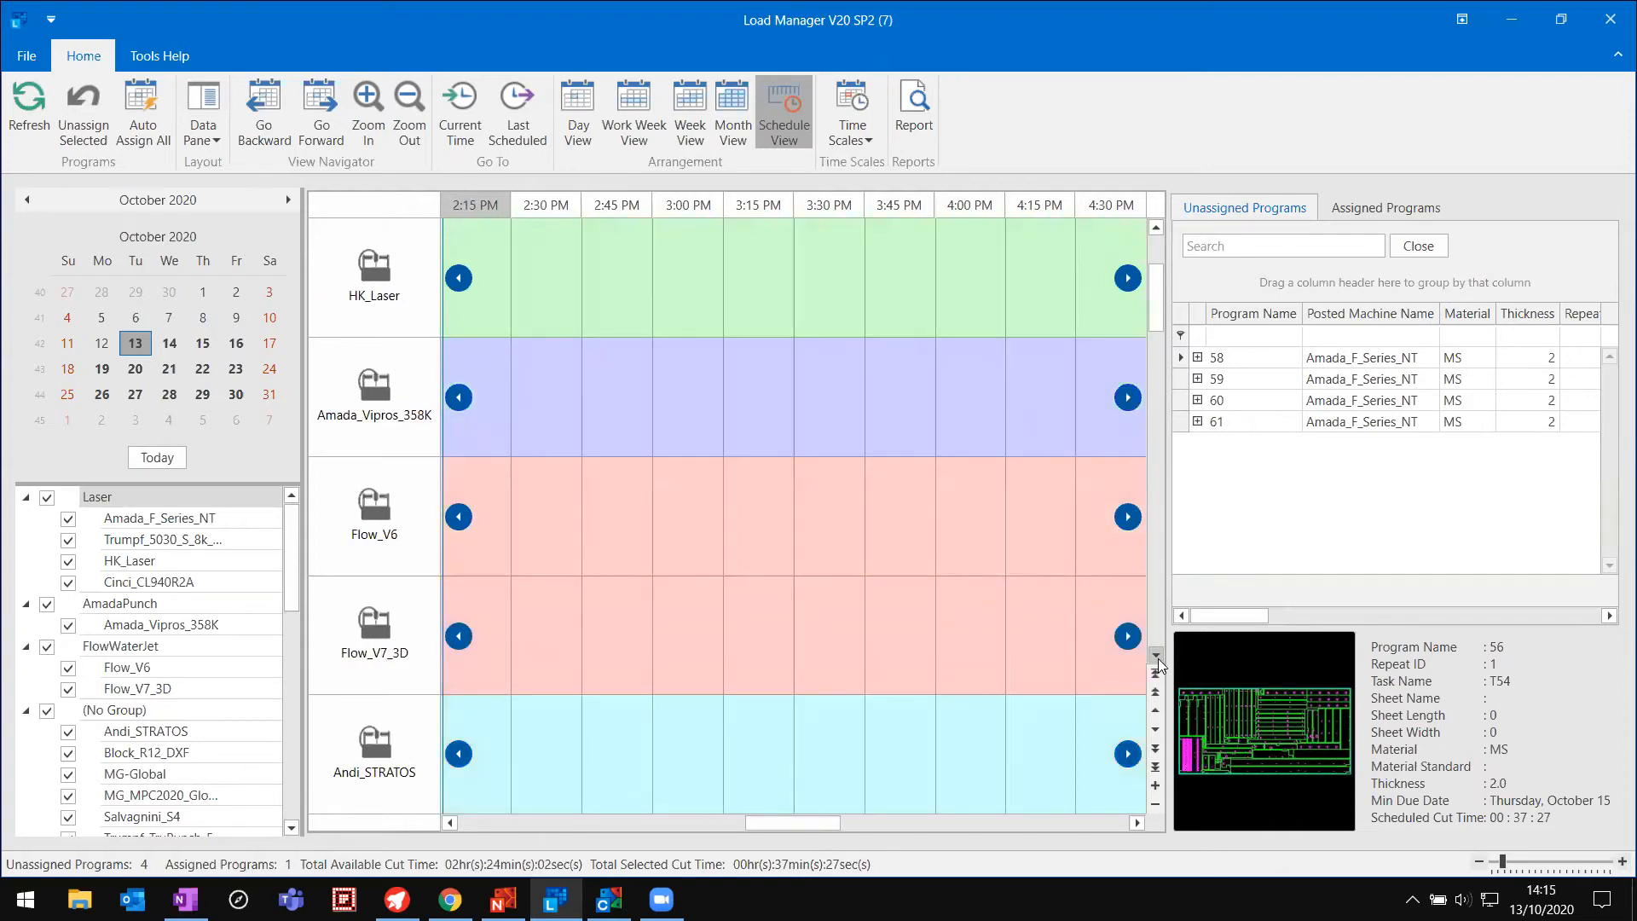
pyautogui.click(1158, 658)
pyautogui.click(1156, 654)
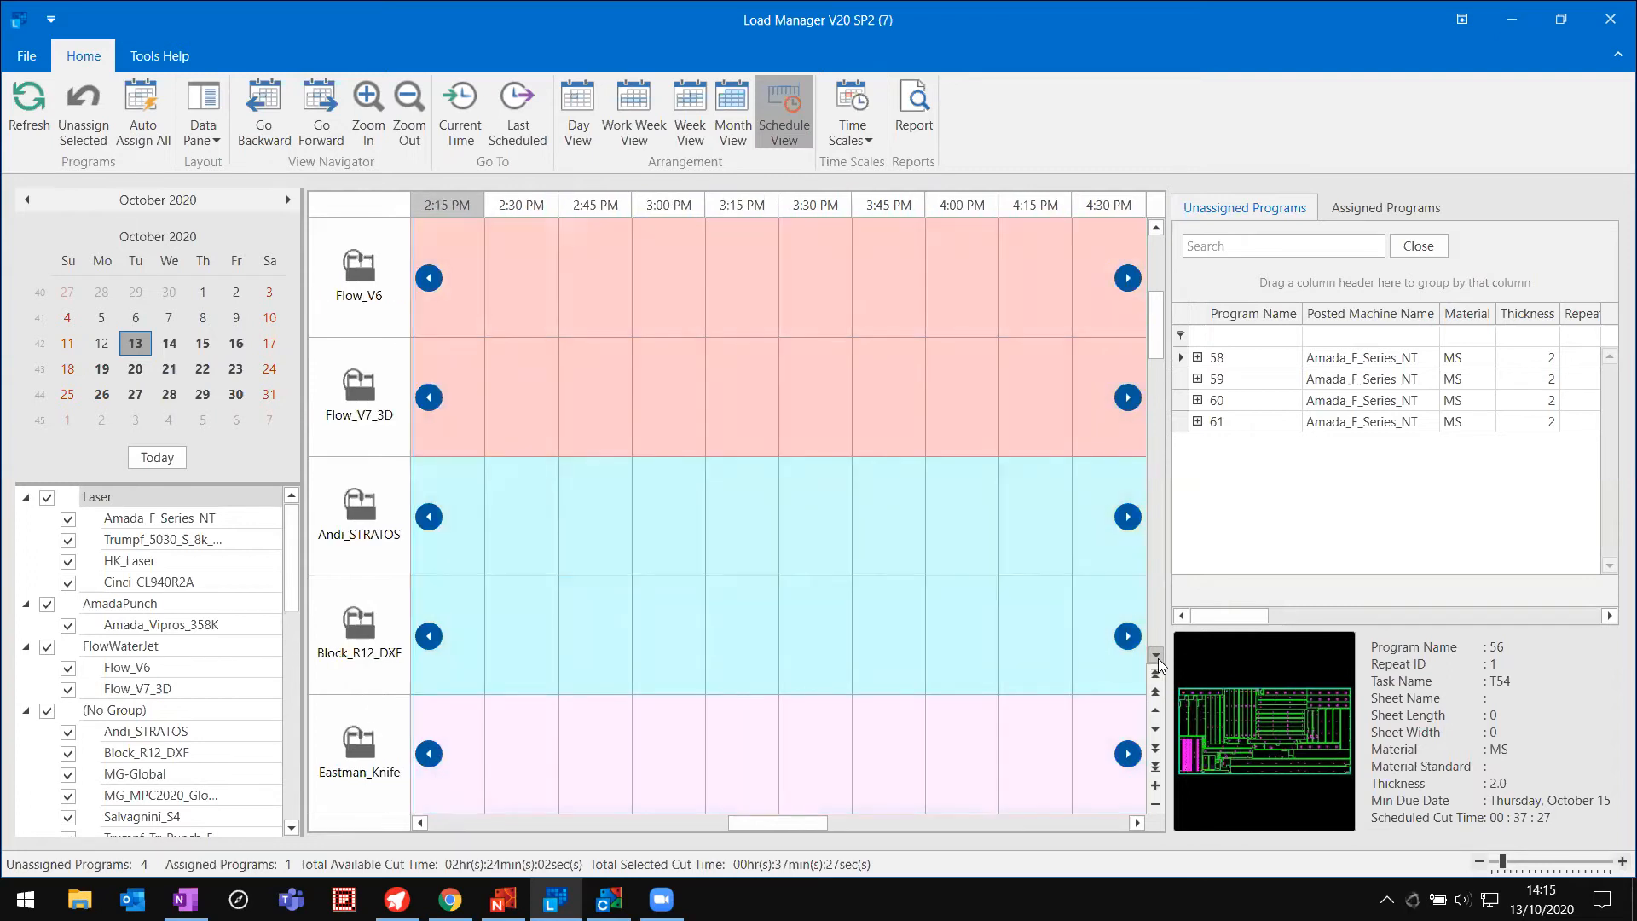
pyautogui.click(1158, 656)
pyautogui.click(1157, 656)
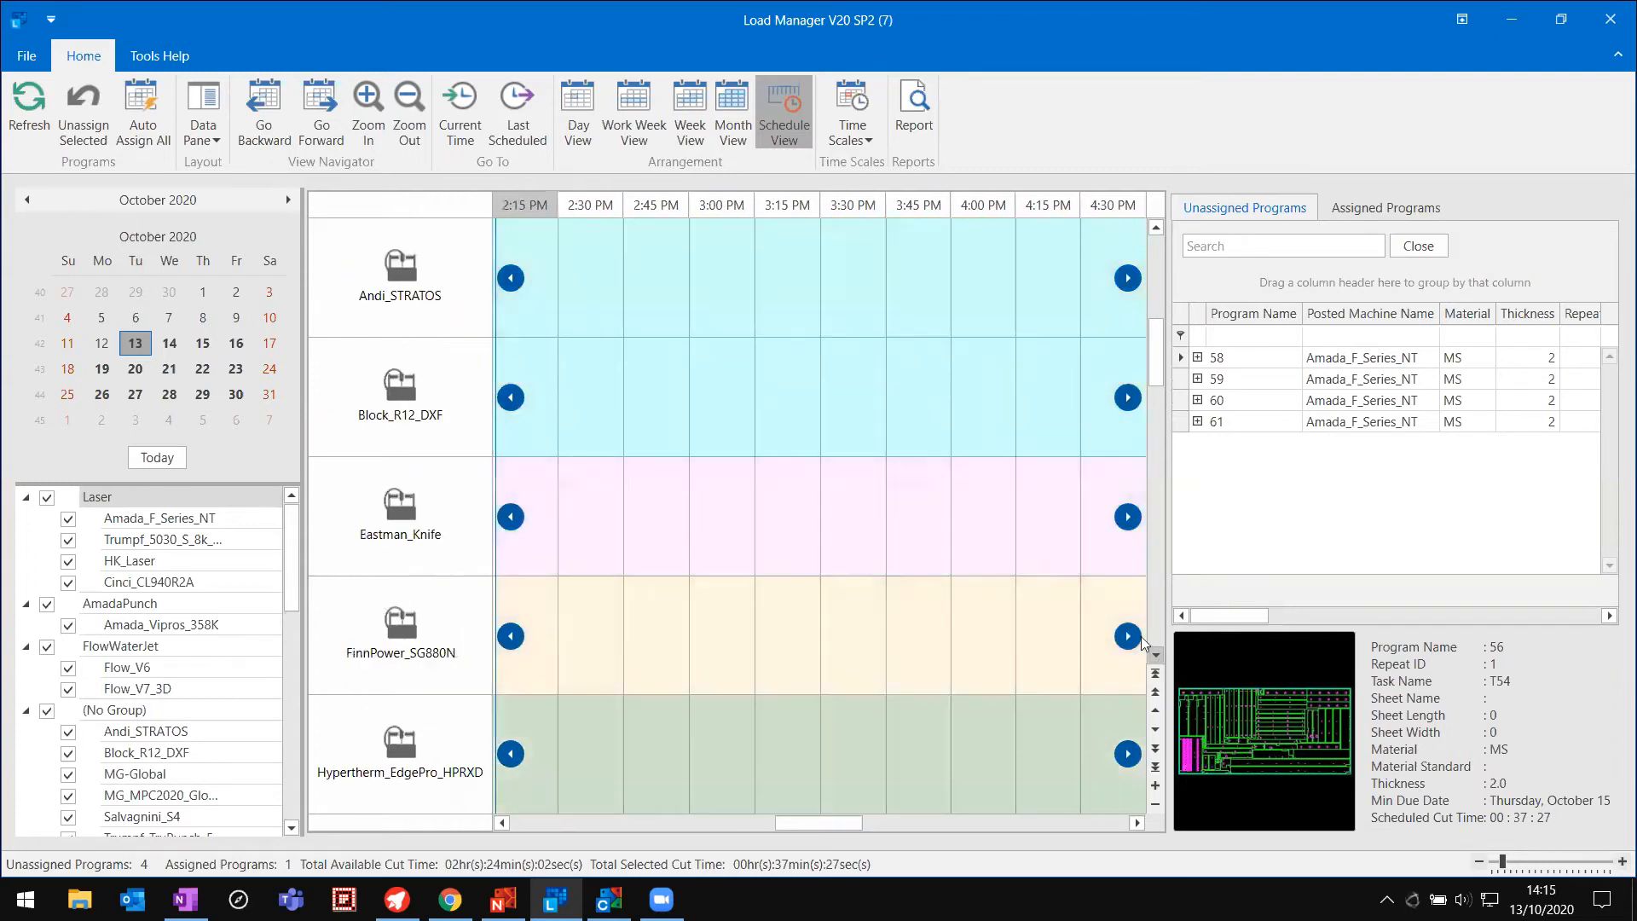
pyautogui.click(1157, 242)
pyautogui.click(1156, 242)
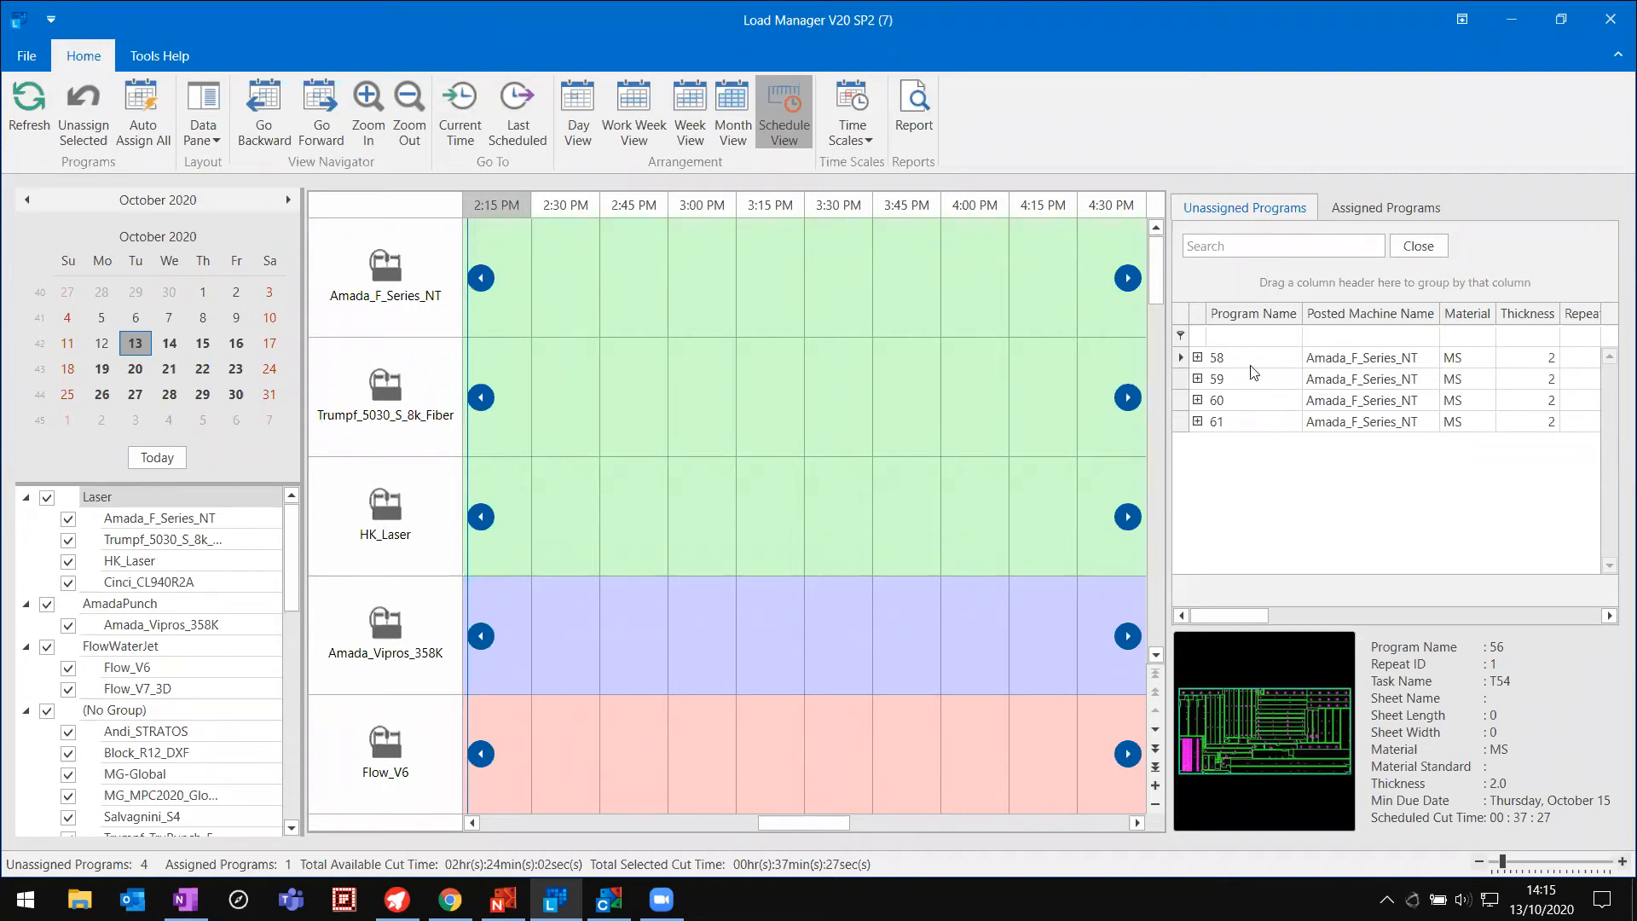
# Step: Assign programs 58 and 59 to Amada_F_Series_NT, program 60 to Trumpf_5030_S_8k_Fiber and program 61 to HK_Laser
pyautogui.moveTo(1251, 363); pyautogui.dragTo(555, 270)
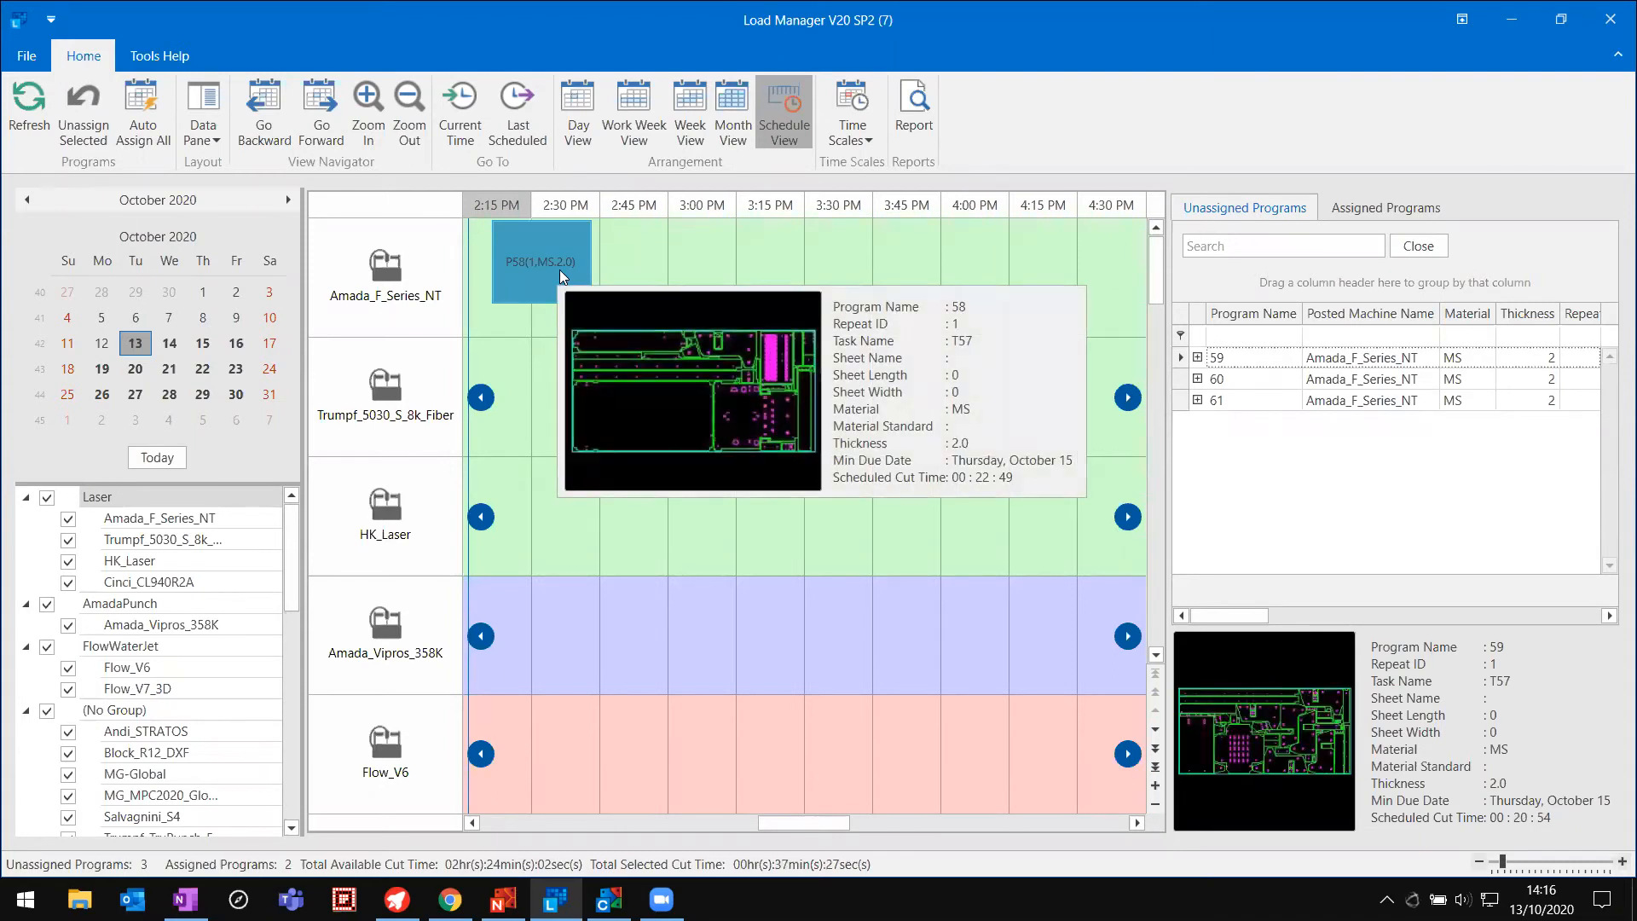
pyautogui.click(1238, 358)
pyautogui.moveTo(862, 310); pyautogui.dragTo(656, 277)
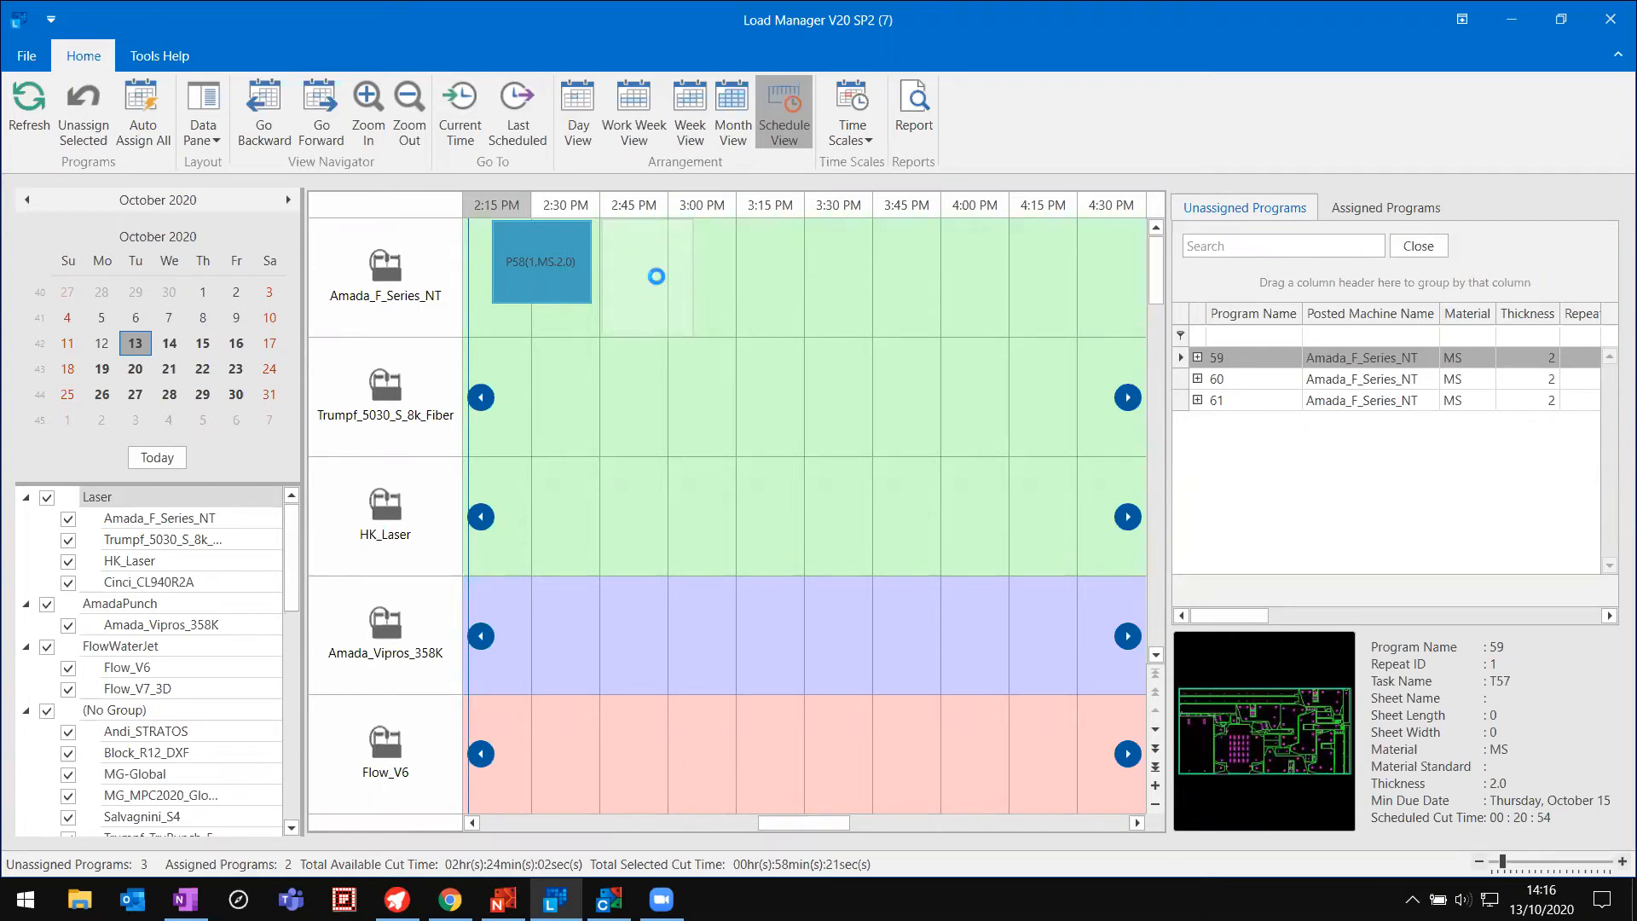
pyautogui.moveTo(656, 276)
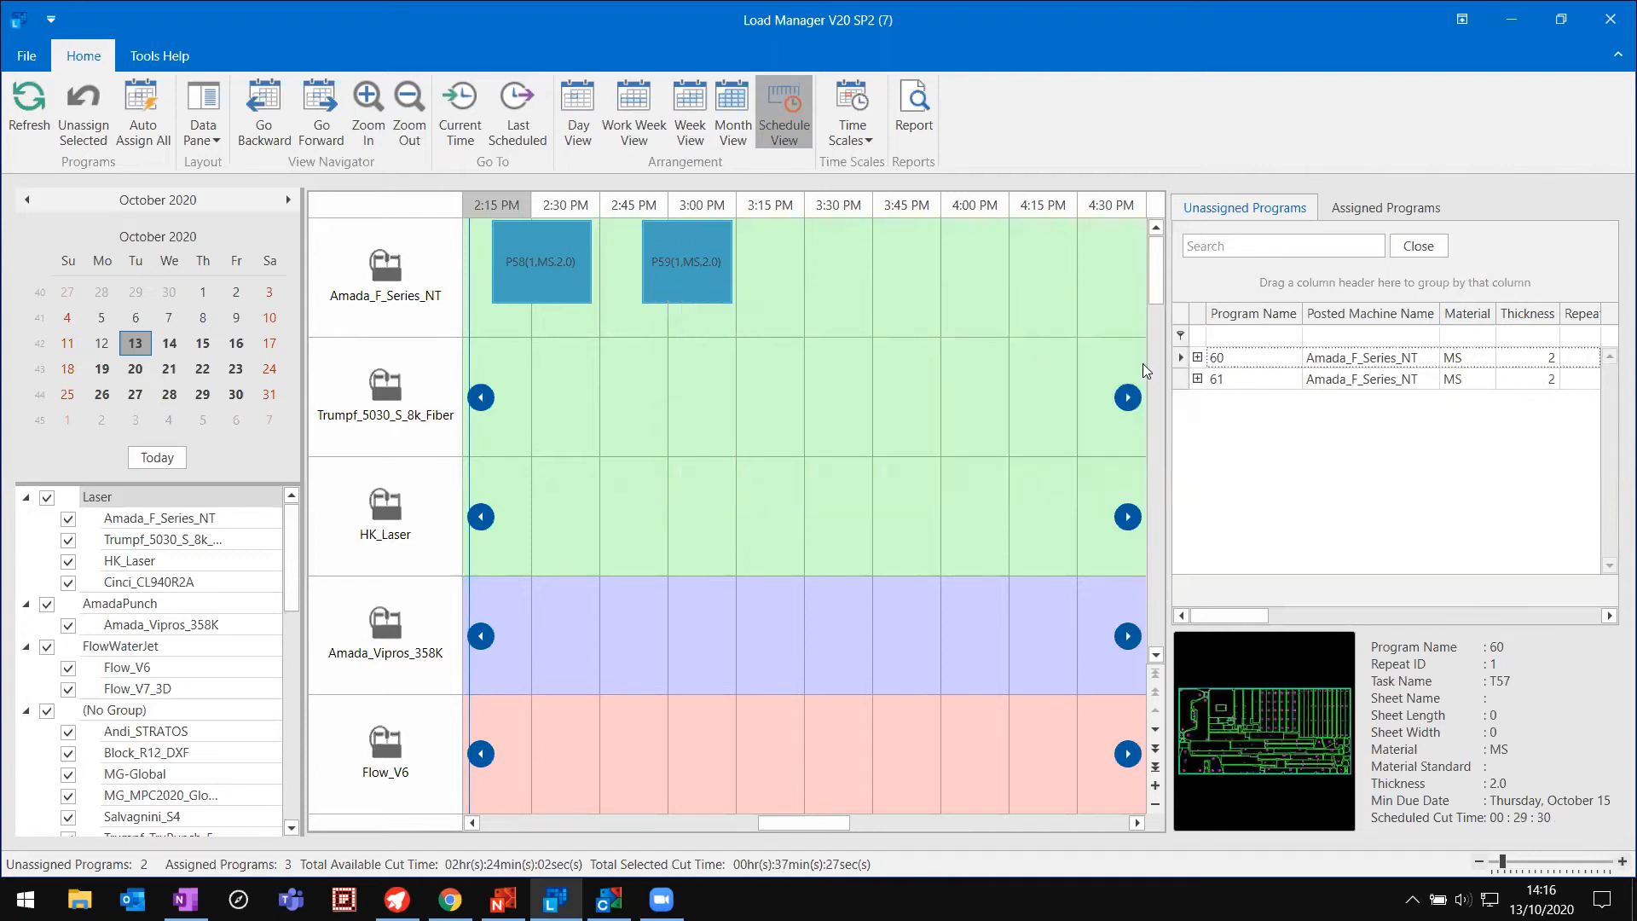
pyautogui.moveTo(1220, 358); pyautogui.dragTo(577, 401)
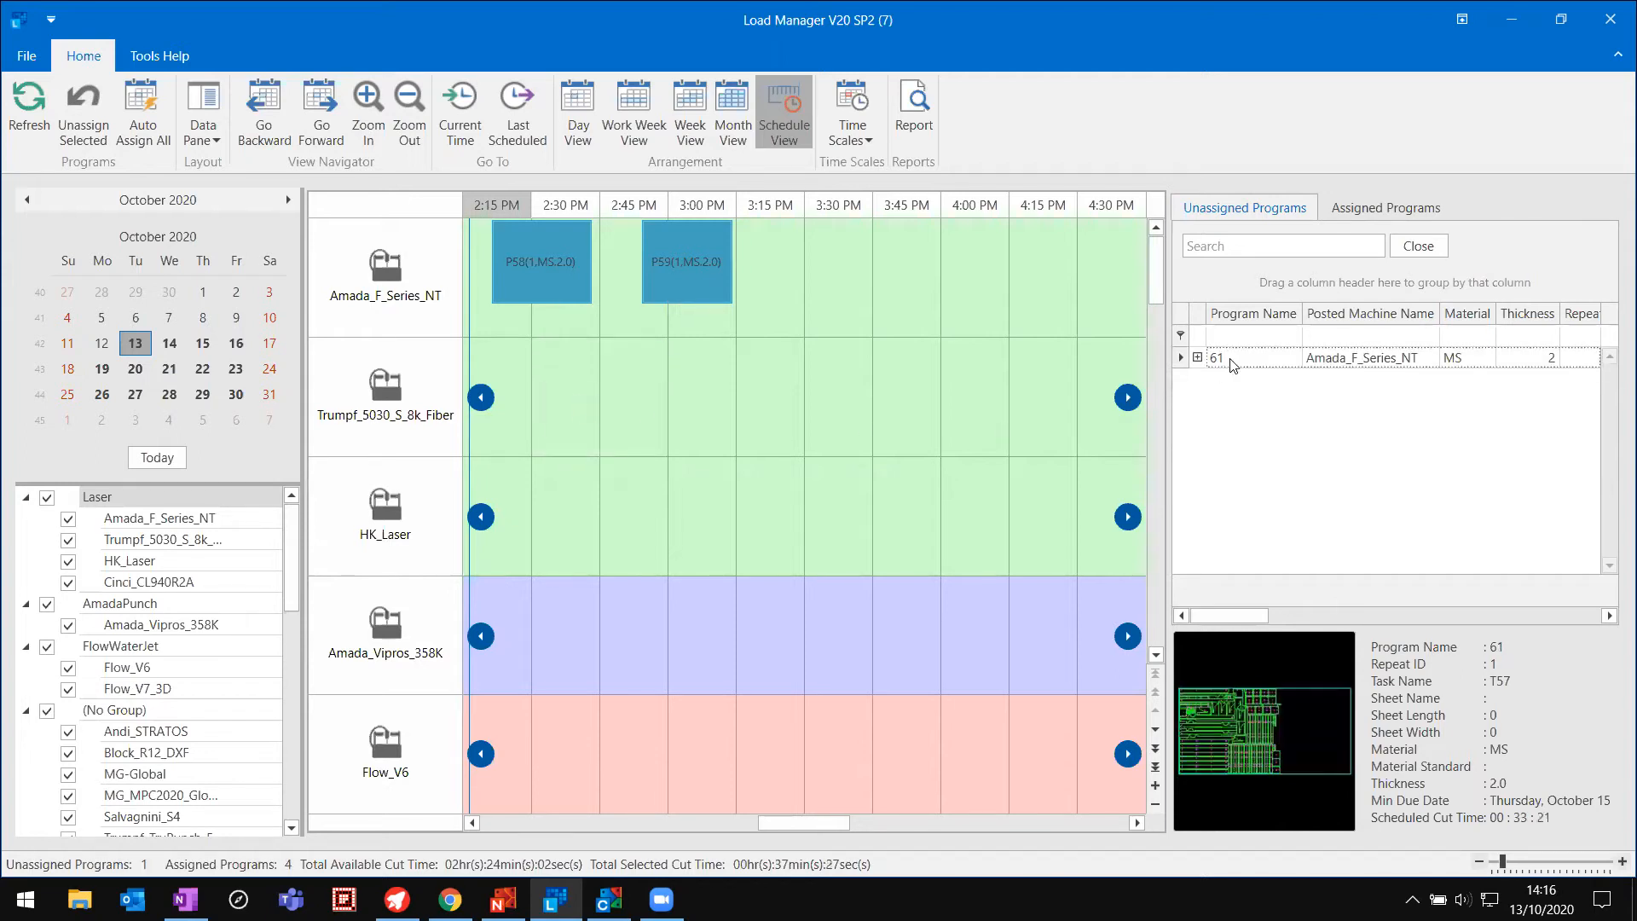
pyautogui.moveTo(1129, 378); pyautogui.dragTo(592, 502)
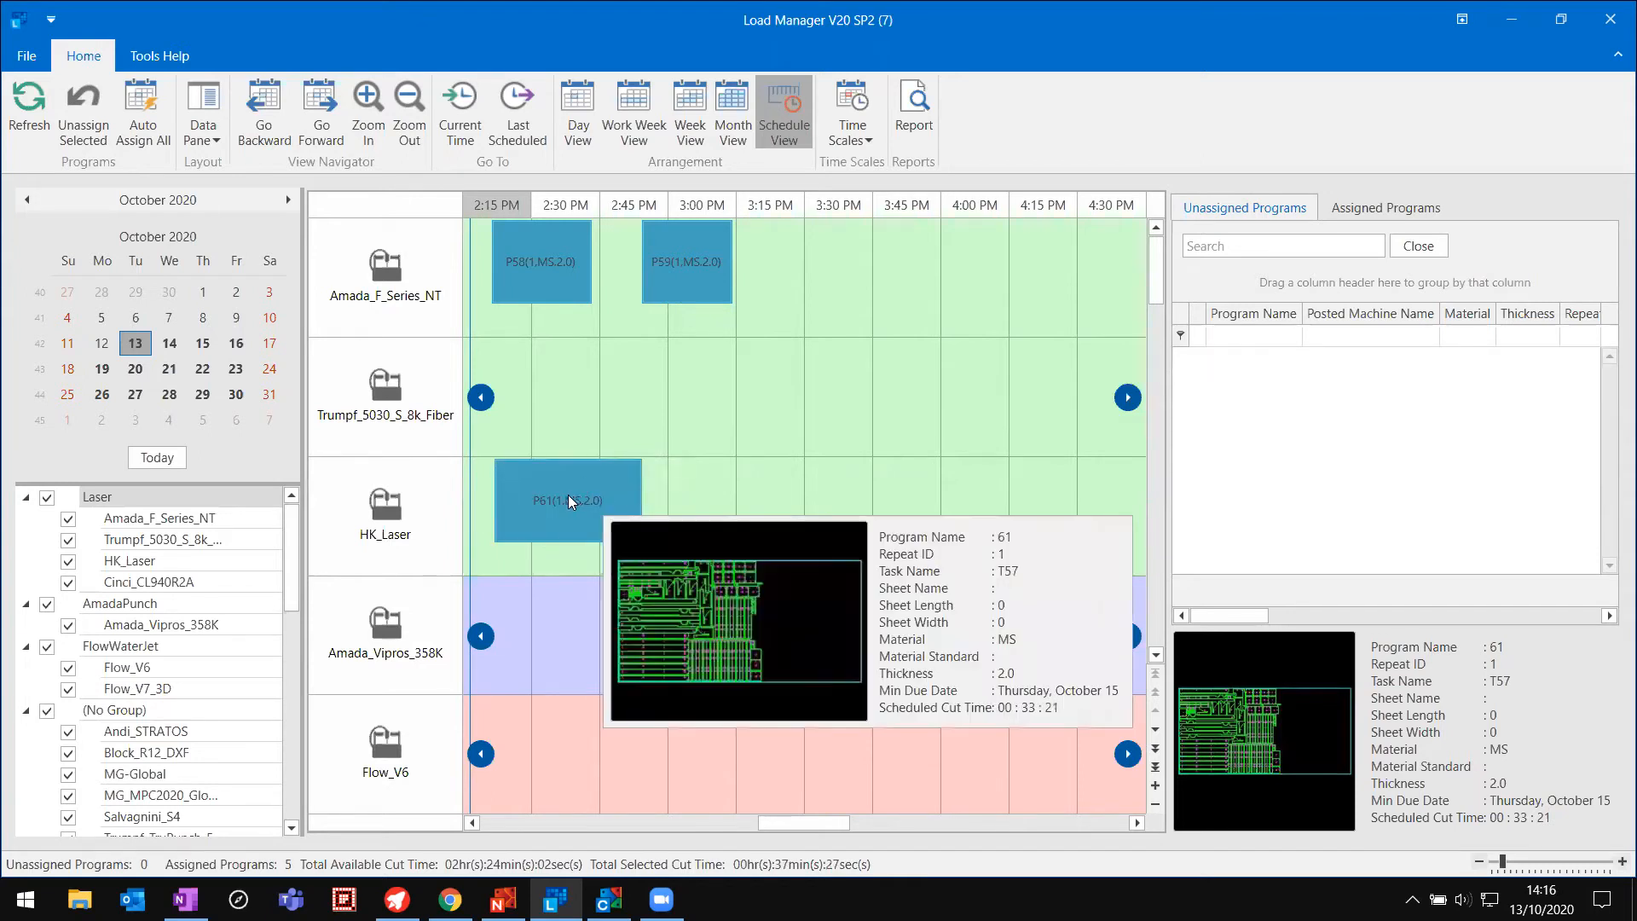
# Step: Move program 61 from HK_Laser to Amada_F_Series_NT, placing it after program 59 at about 3:25 PM
pyautogui.click(580, 480)
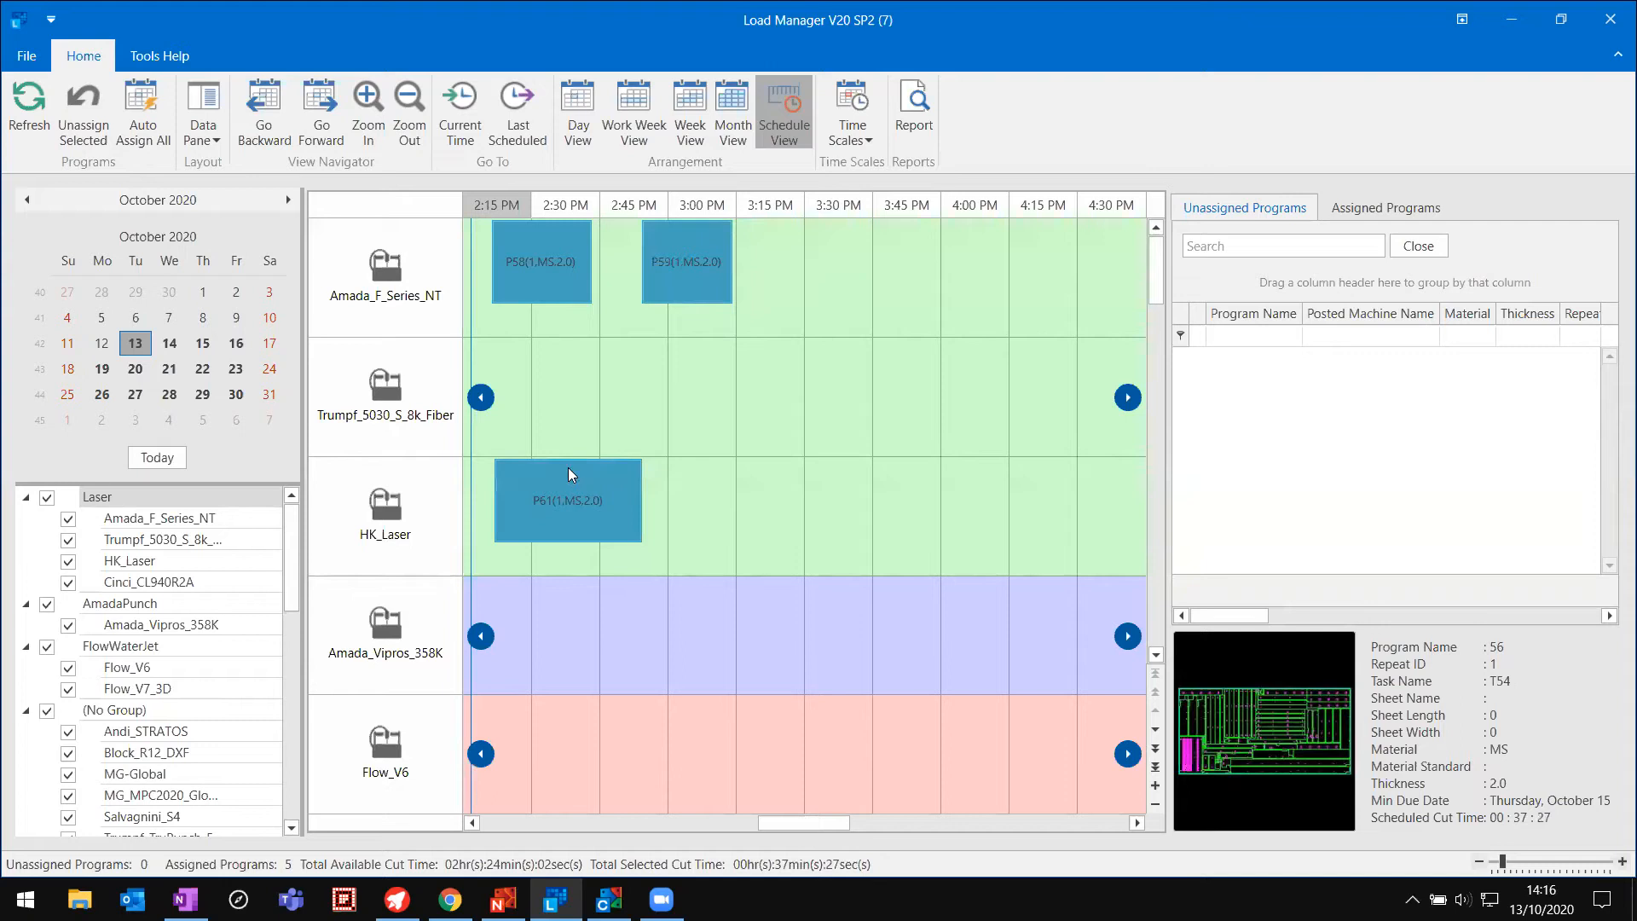
pyautogui.moveTo(563, 490); pyautogui.dragTo(786, 282)
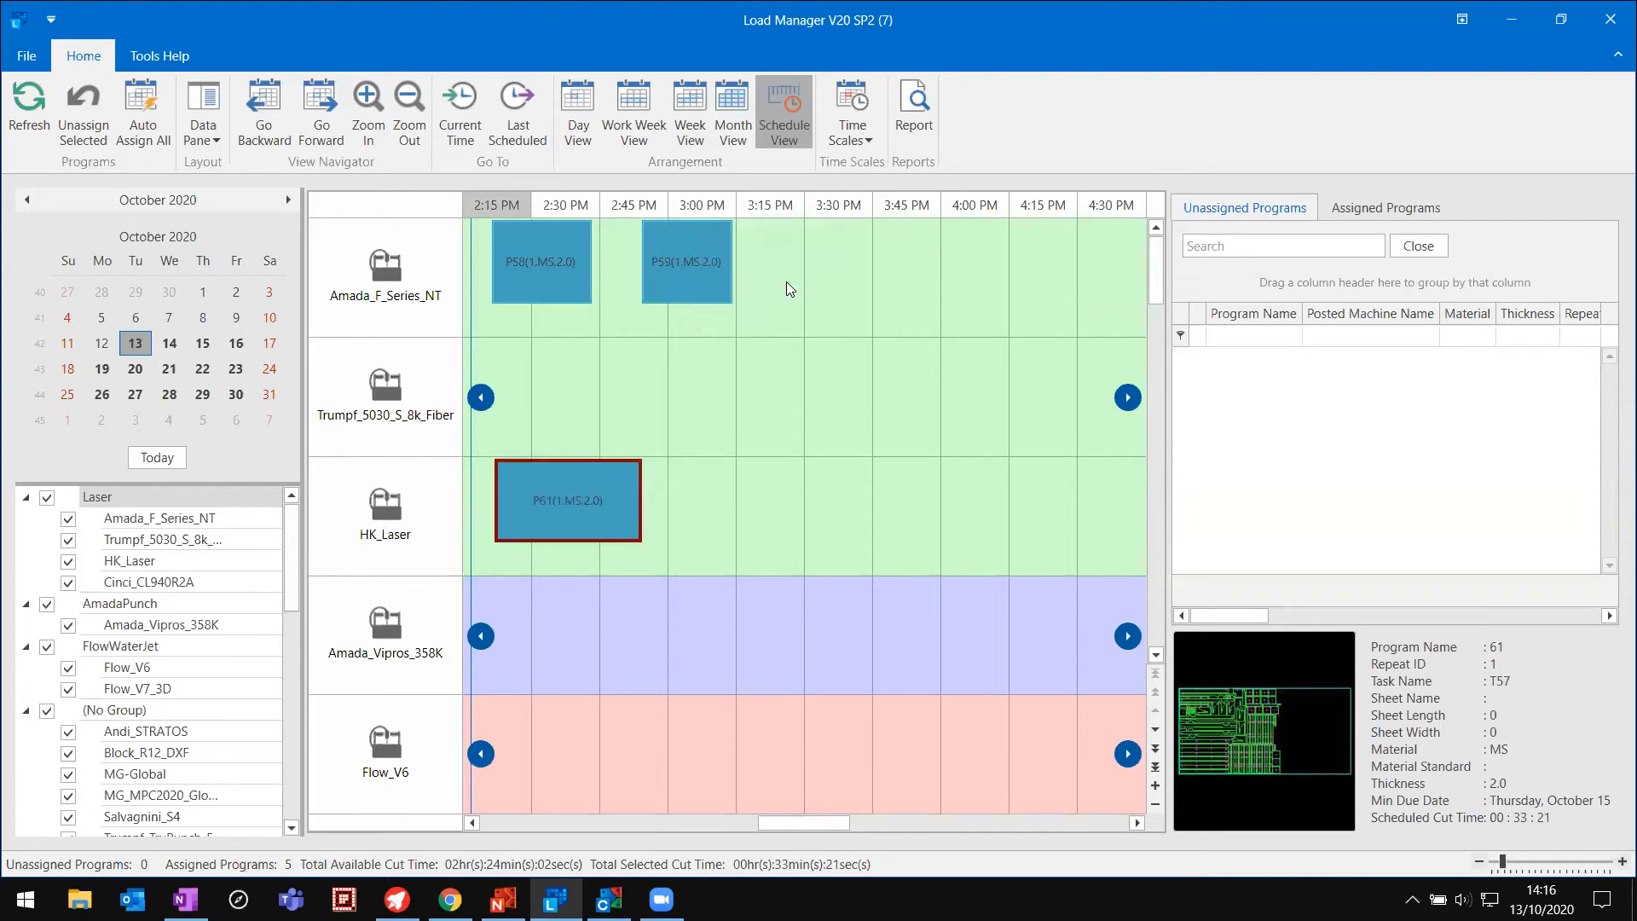
pyautogui.rightClick(548, 505)
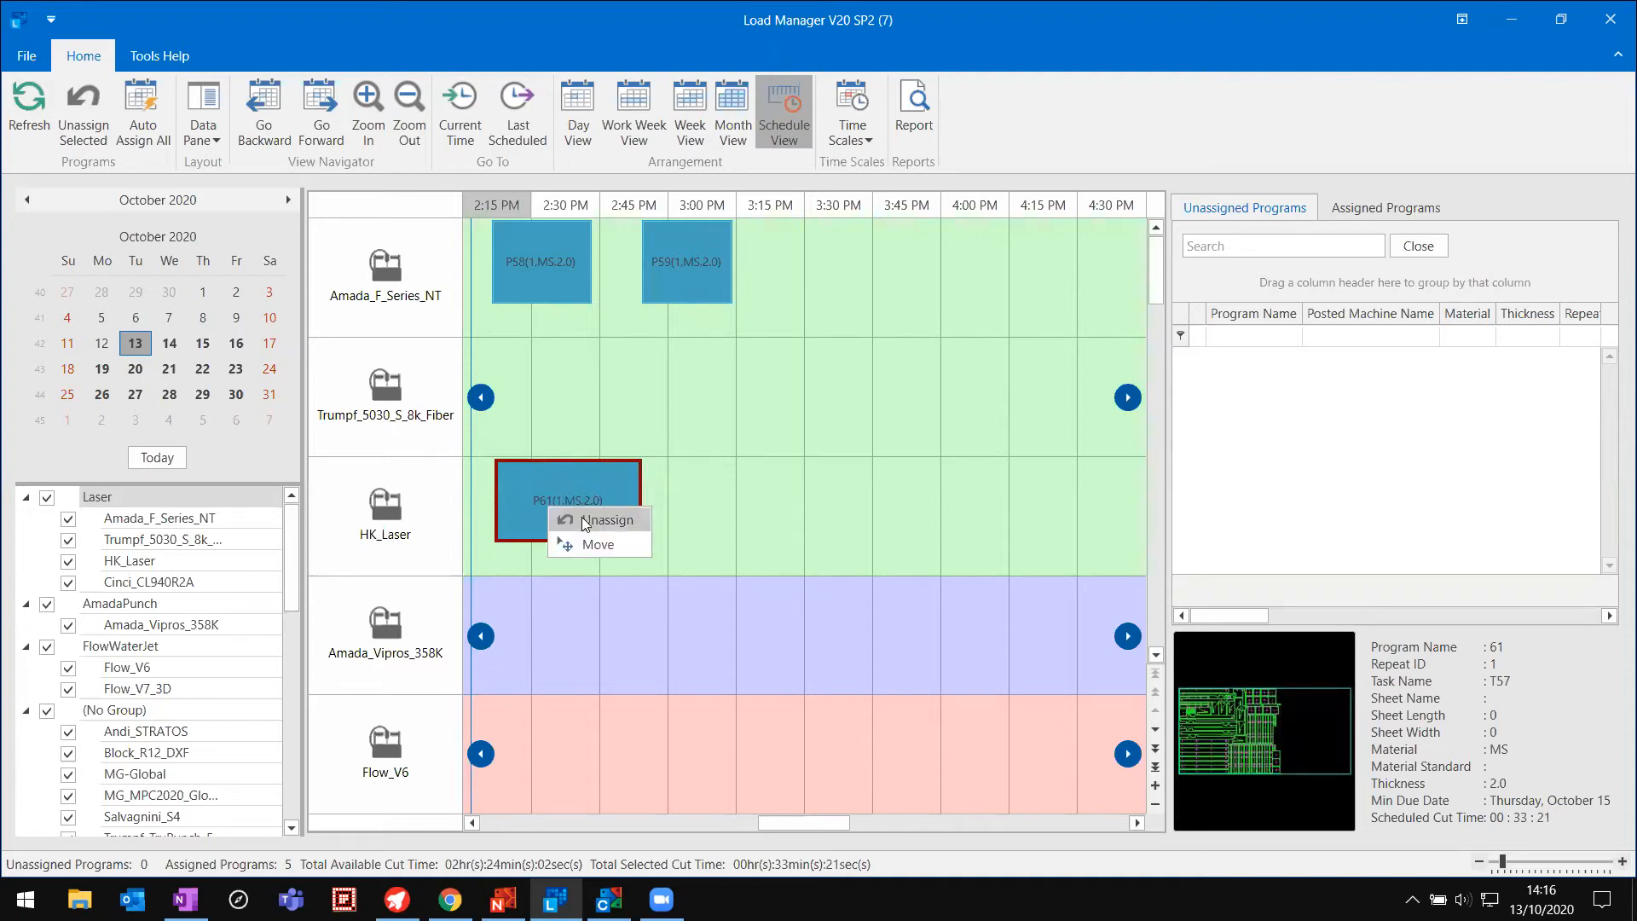
pyautogui.click(614, 544)
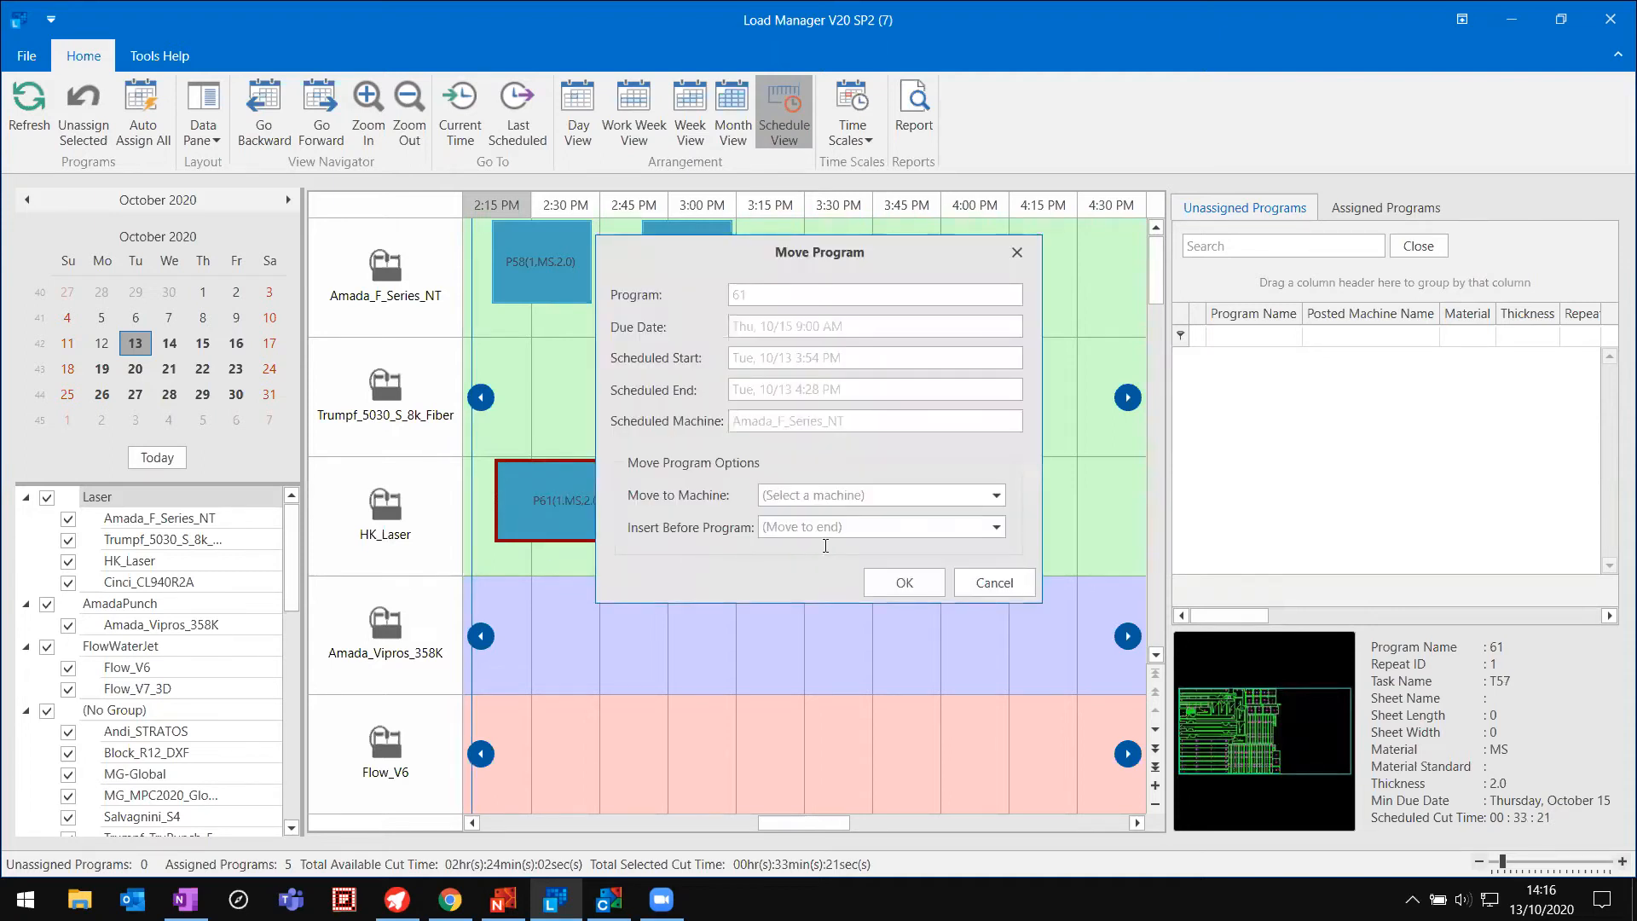
pyautogui.click(995, 496)
pyautogui.click(894, 520)
pyautogui.click(897, 584)
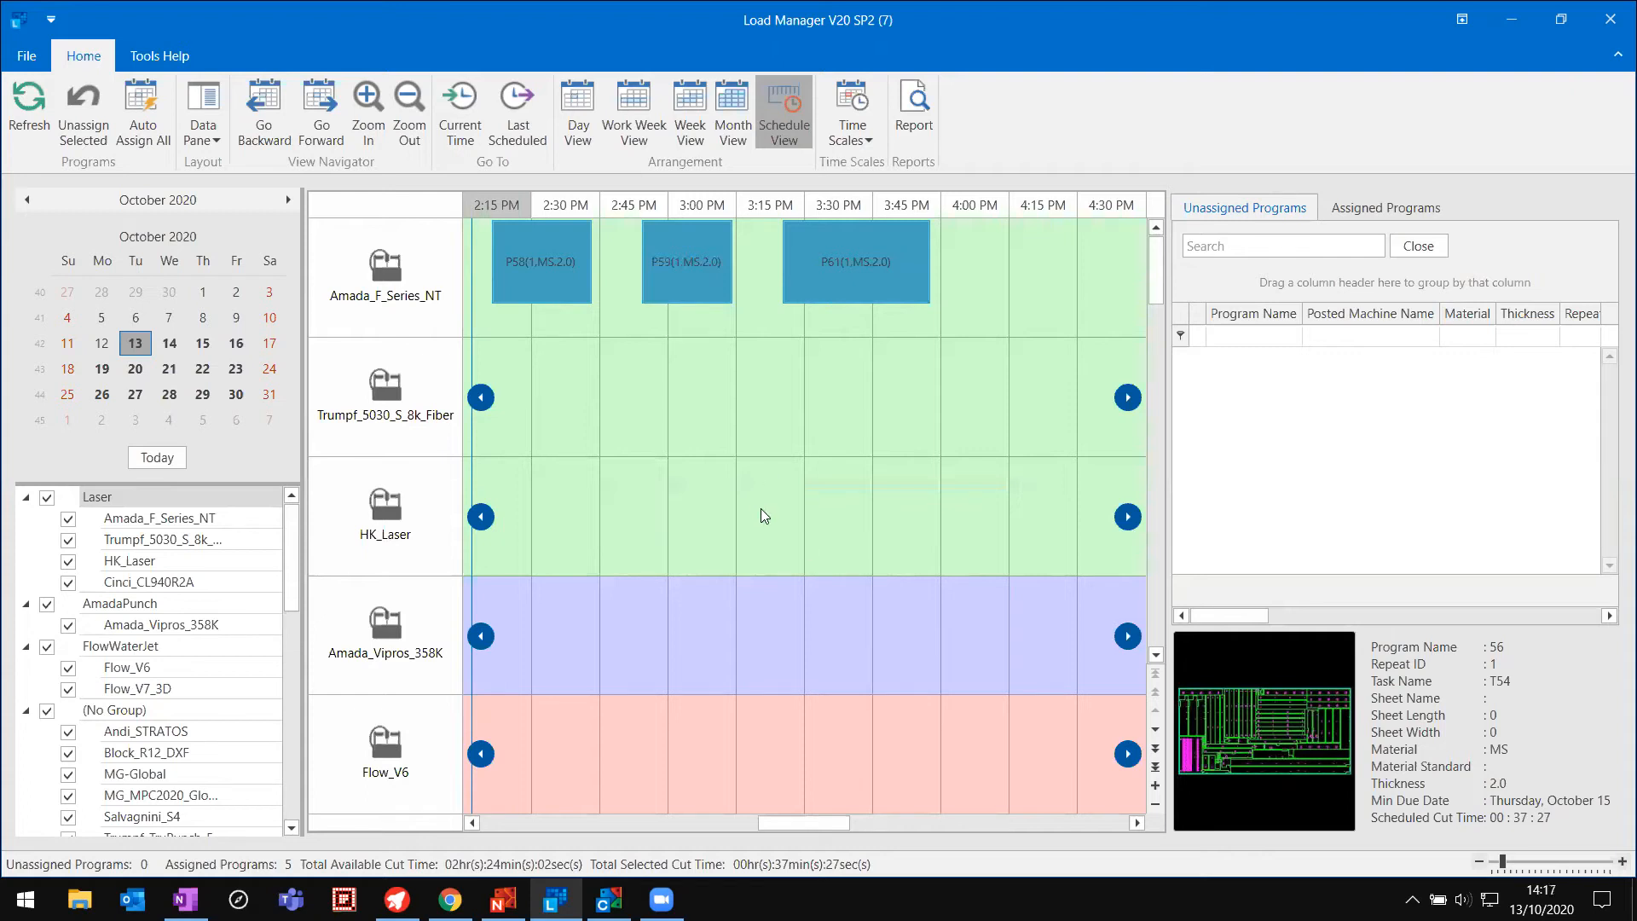
pyautogui.scroll(1, 774, 496)
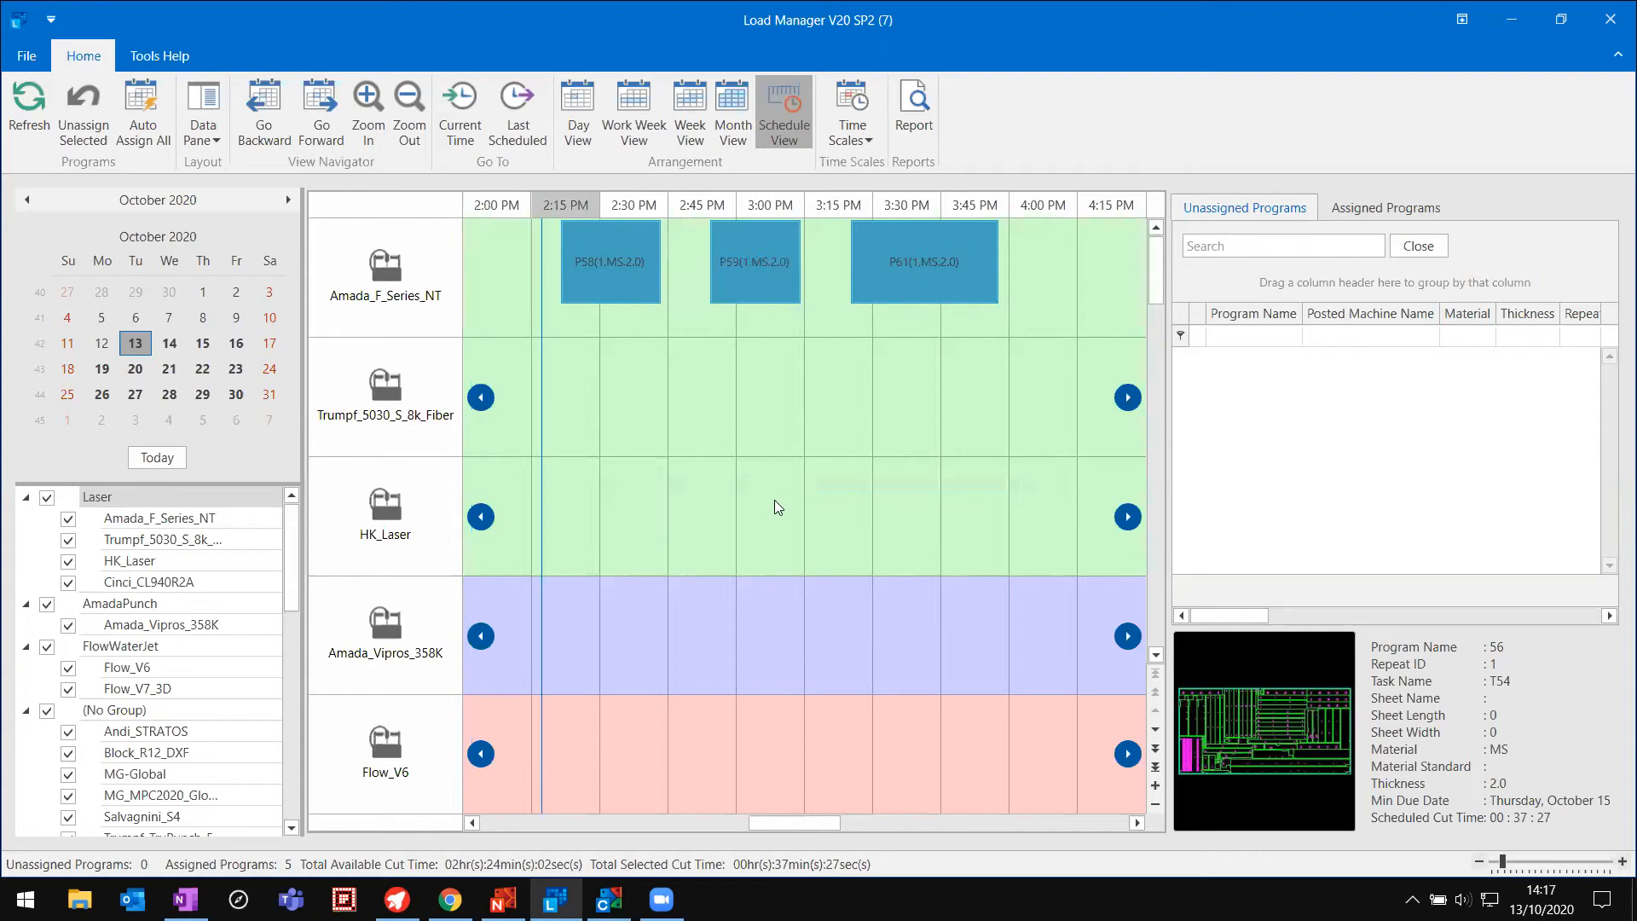
pyautogui.scroll(2, 774, 499)
pyautogui.scroll(2, 774, 499)
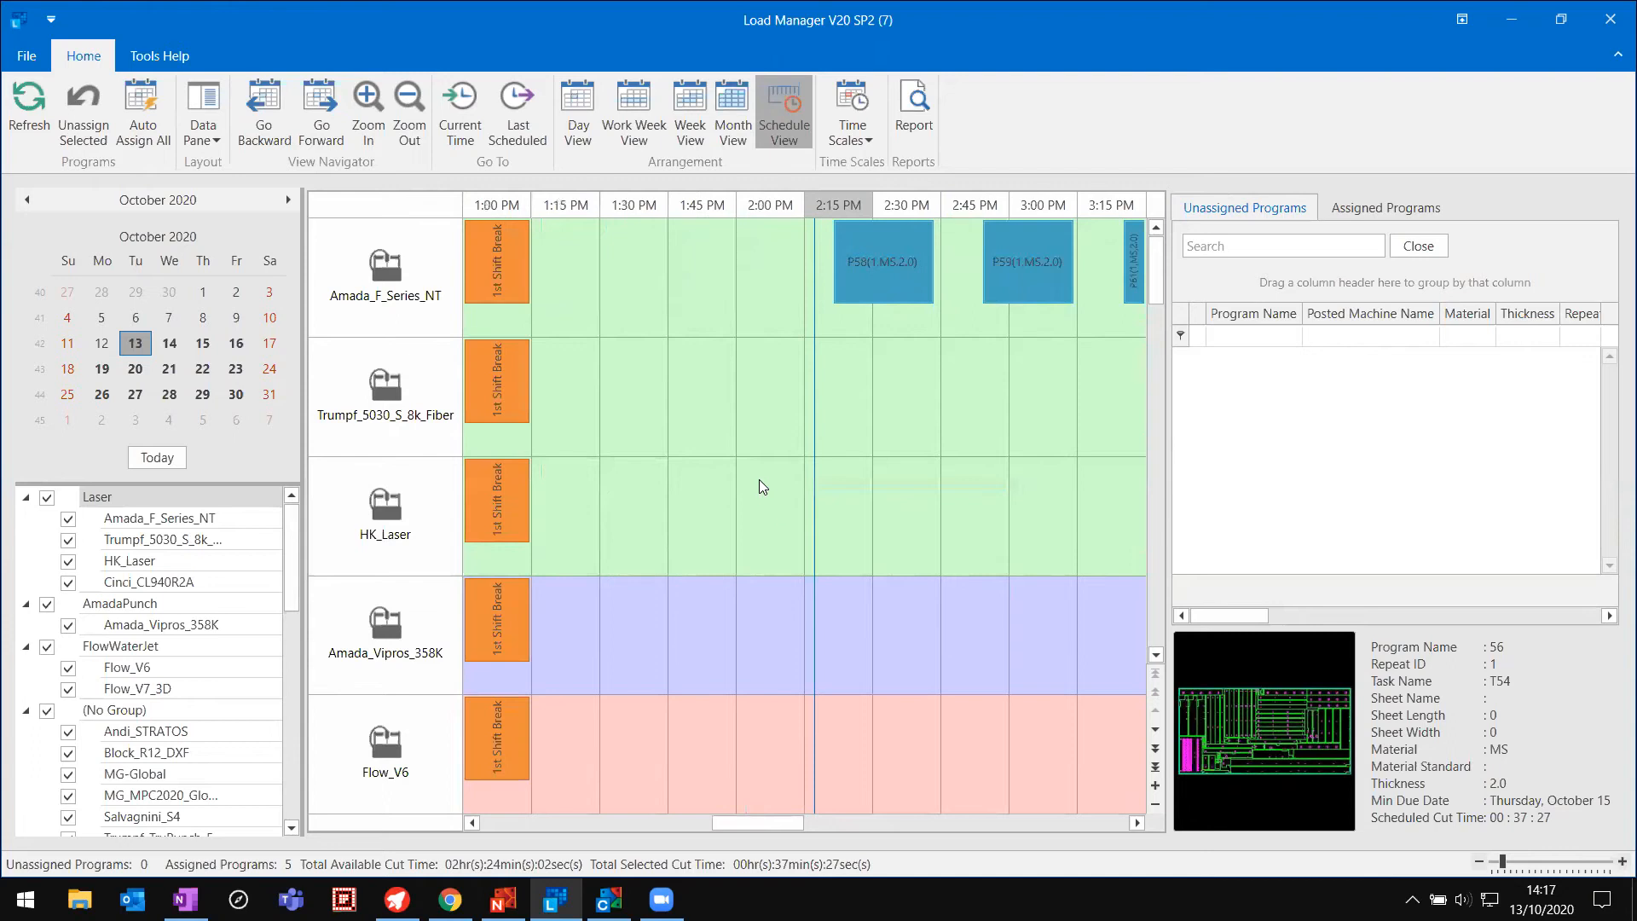
# Step: Review the programs scheduled on Amada_F_Series_NT up to the second shift break and return the schedule to the current time
pyautogui.scroll(1, 758, 487)
pyautogui.moveTo(575, 284)
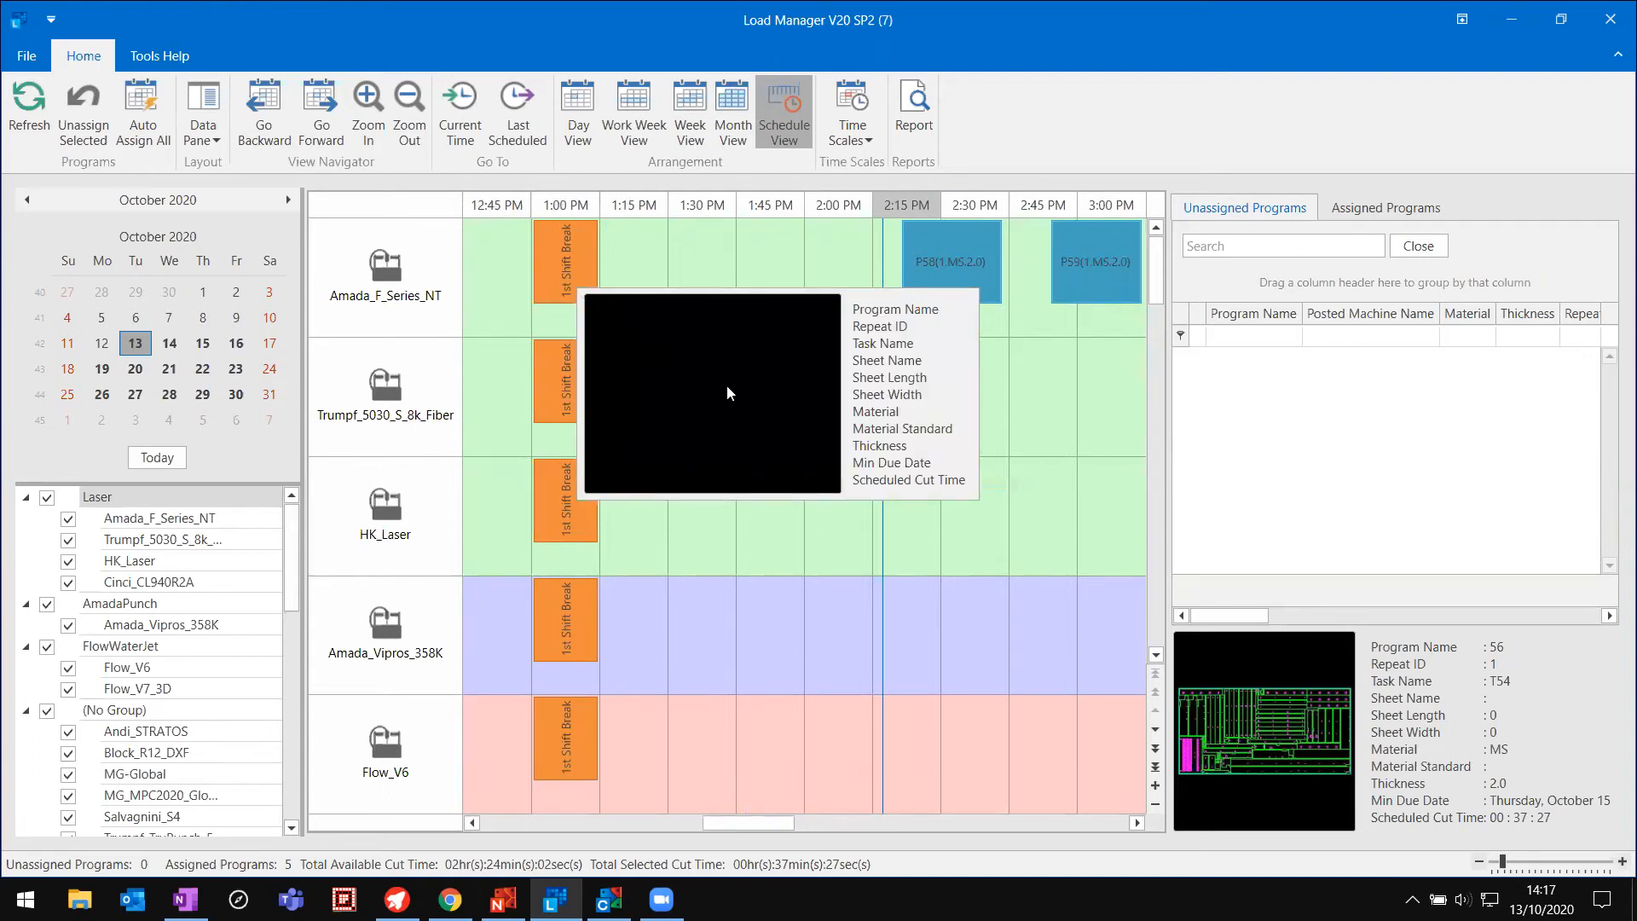
pyautogui.scroll(-4, 742, 417)
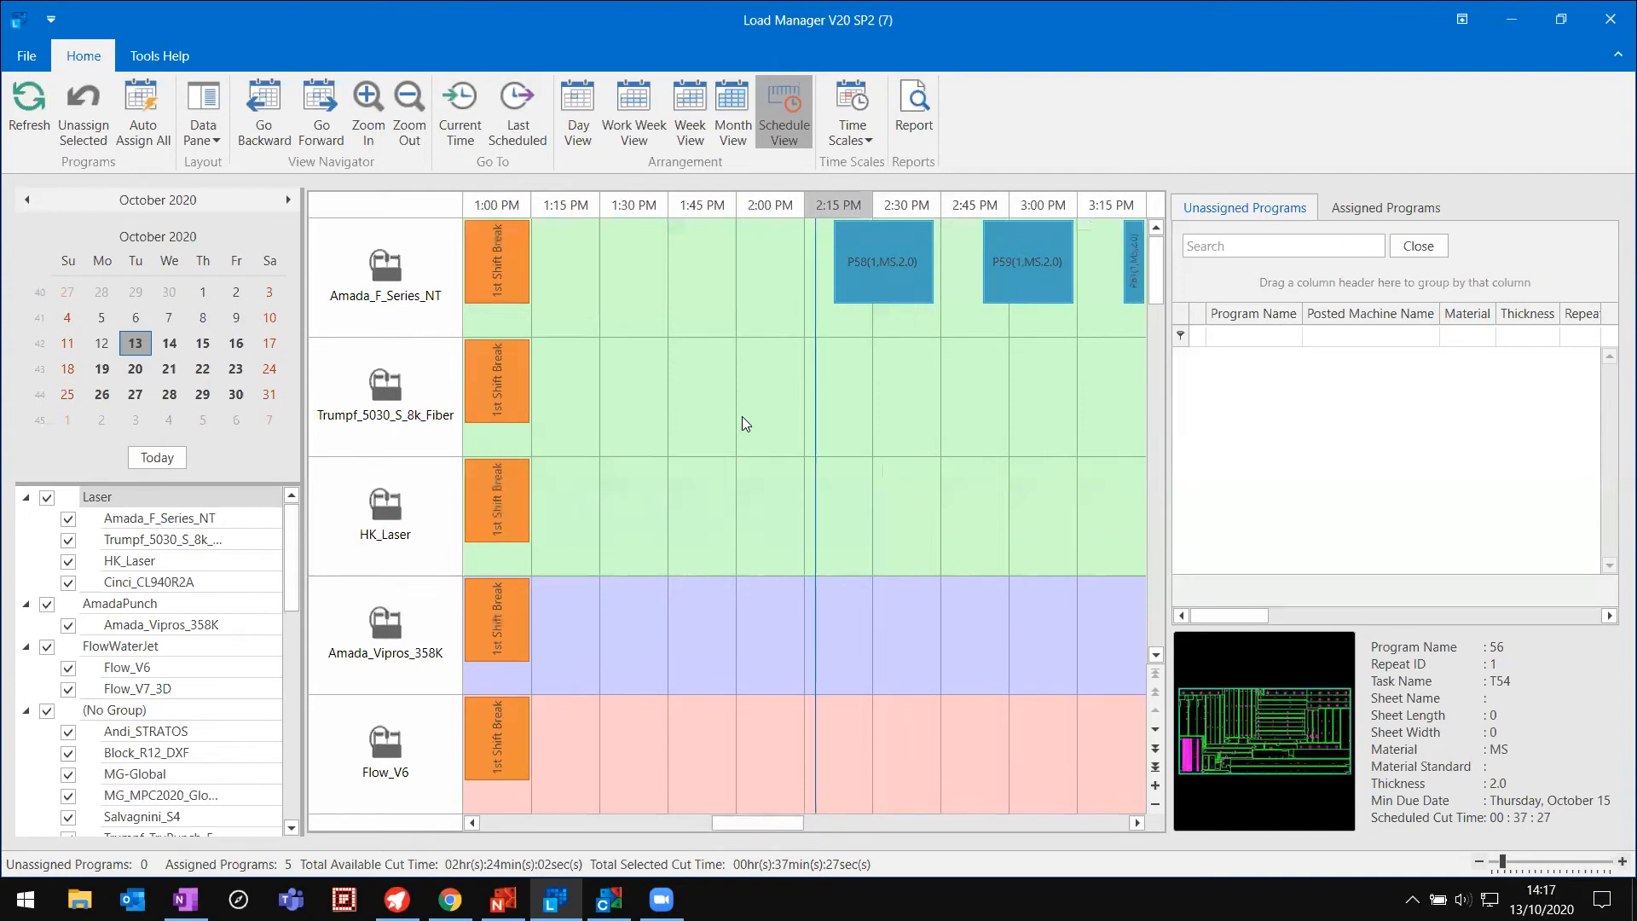
pyautogui.scroll(-6, 742, 418)
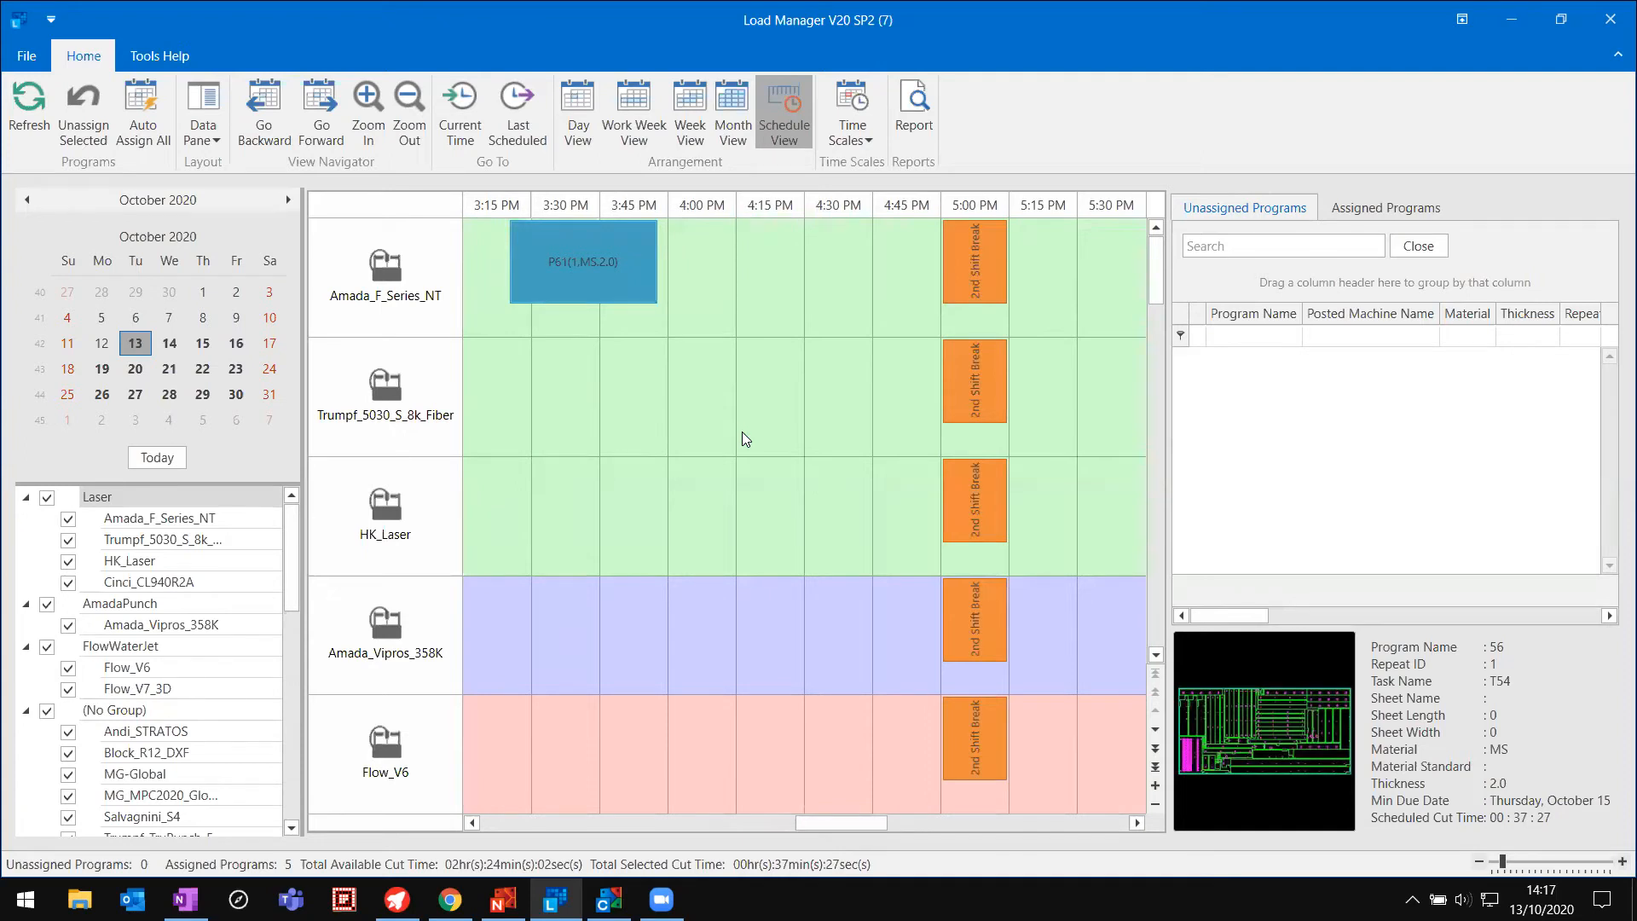
pyautogui.scroll(3, 742, 430)
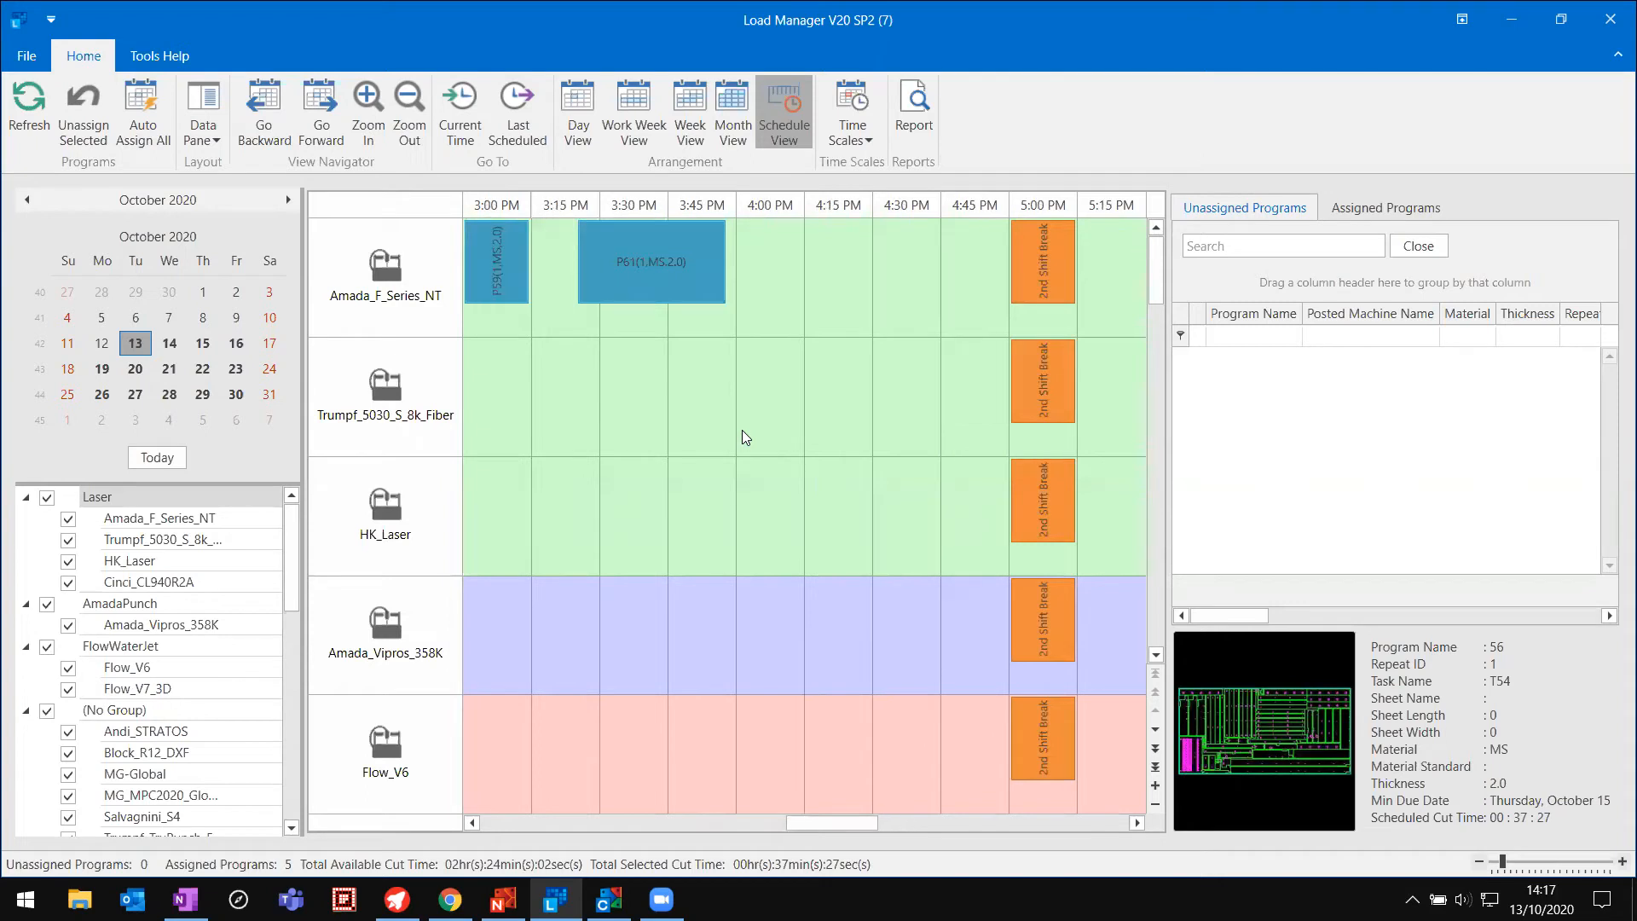
pyautogui.scroll(3, 742, 430)
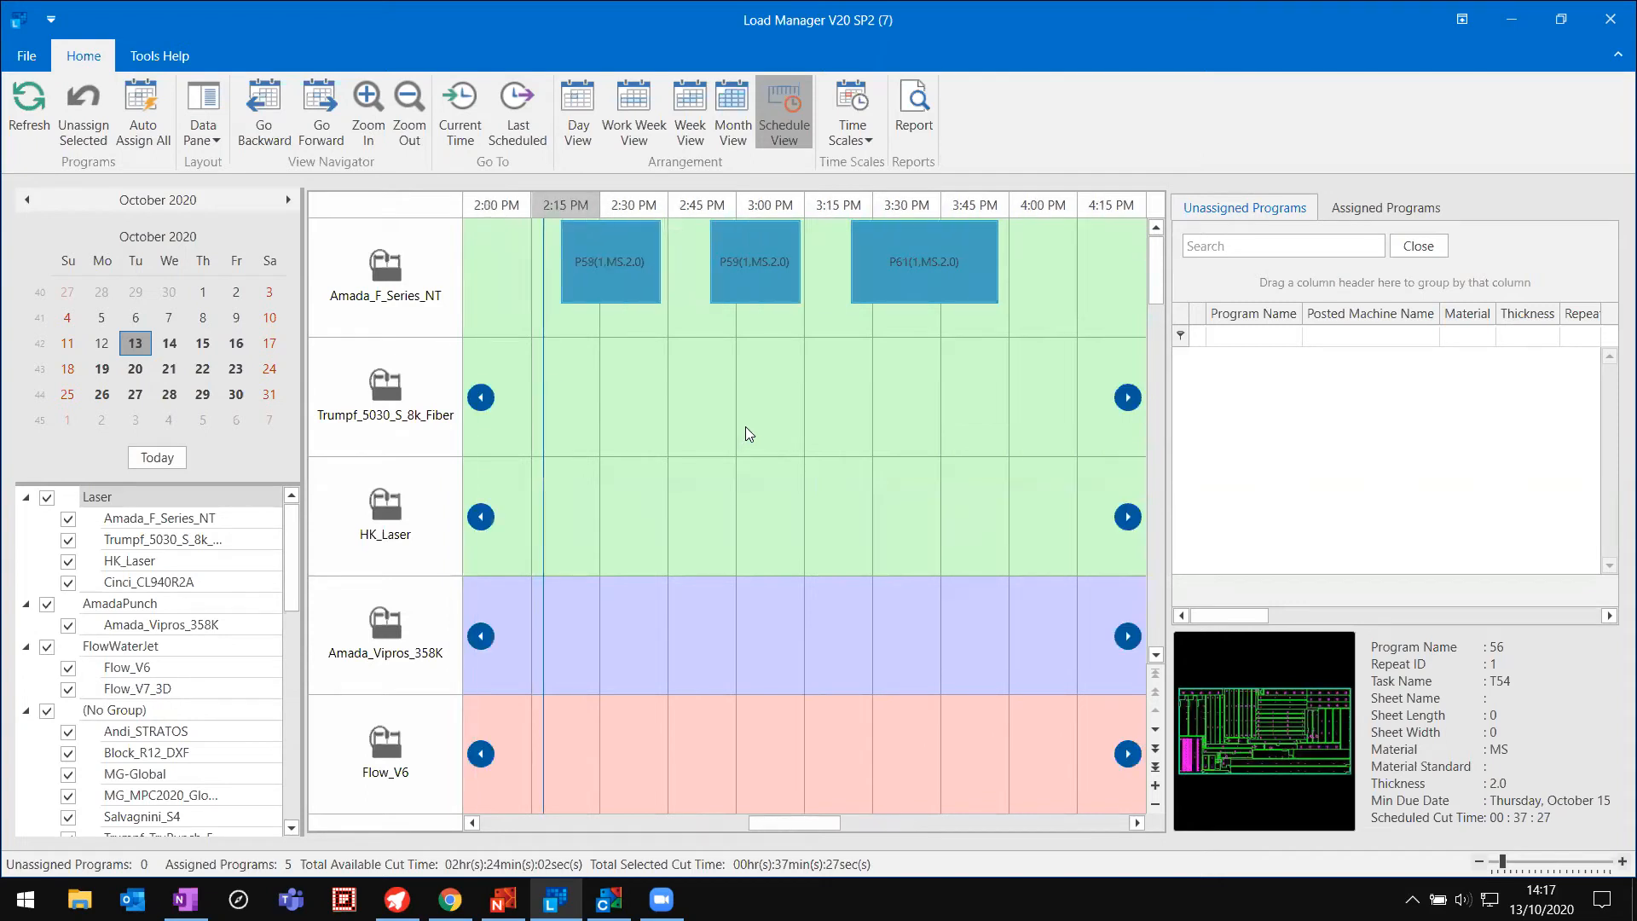
pyautogui.click(472, 108)
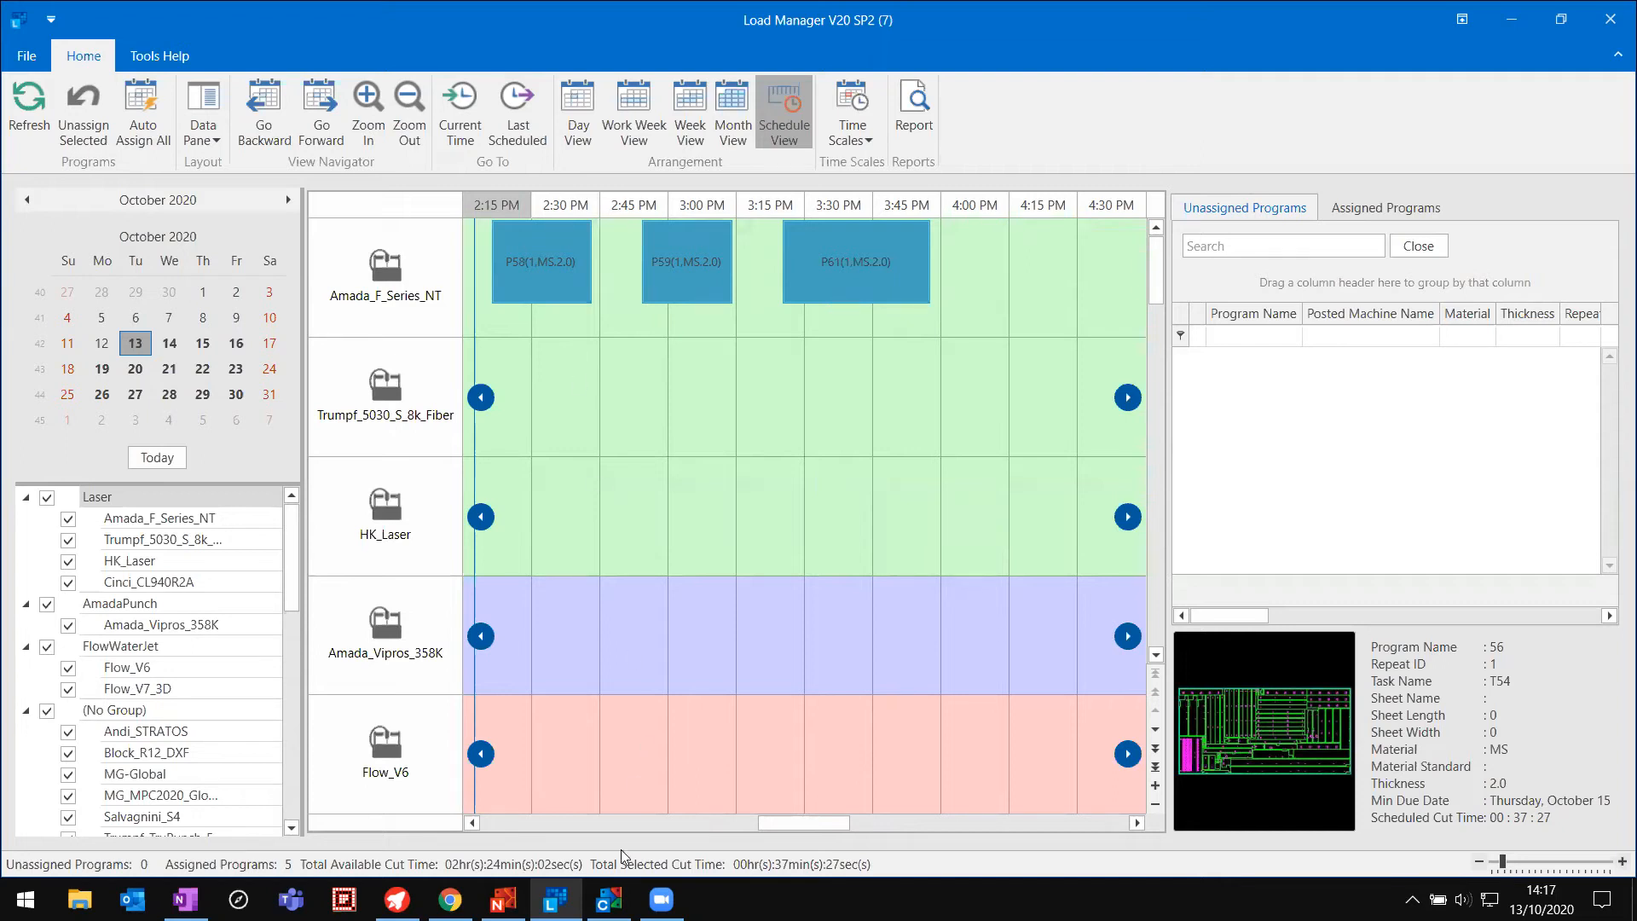
# Step: Switch to SigmaNEST Color Offload, highlight part PN-705 in program 58's nest and look through the available operators
pyautogui.click(609, 899)
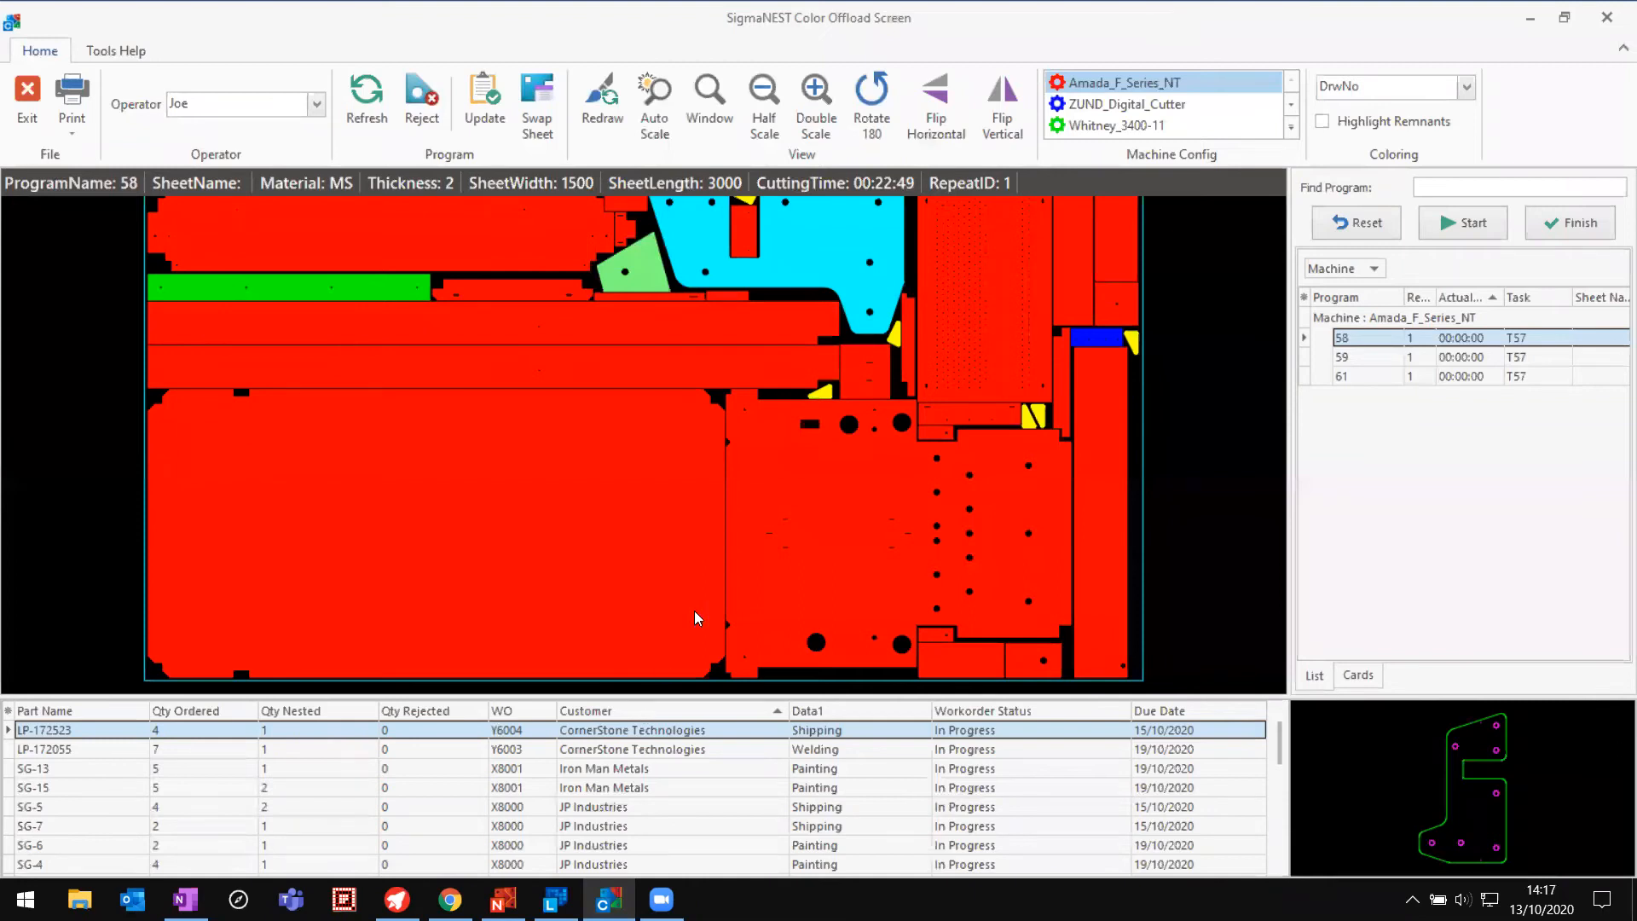
pyautogui.click(717, 468)
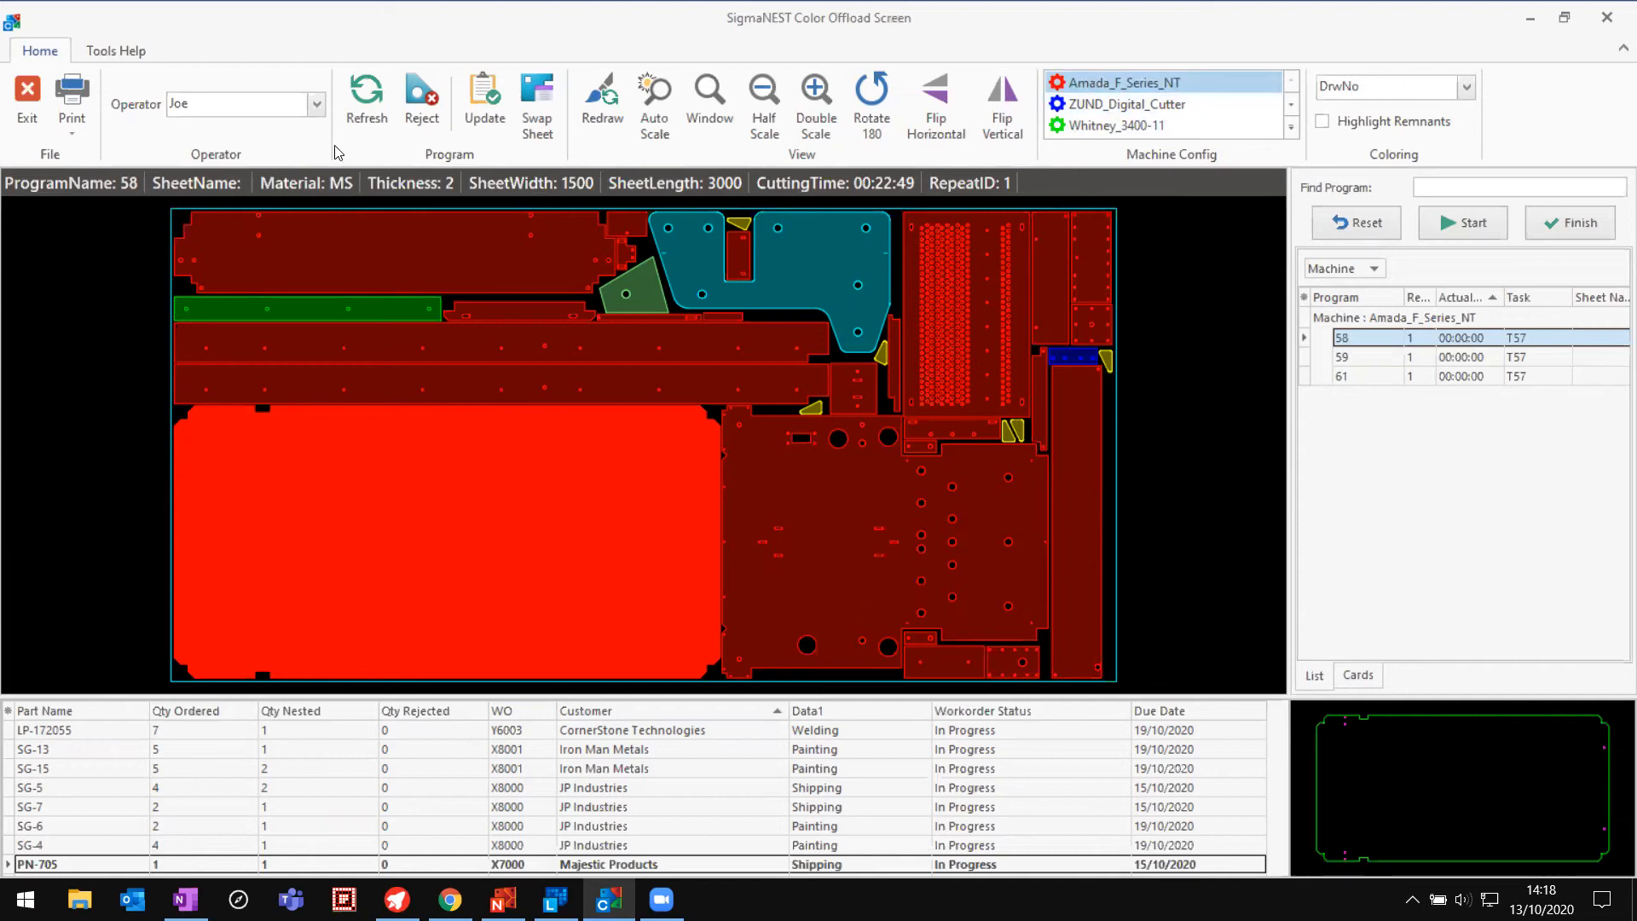
pyautogui.click(317, 104)
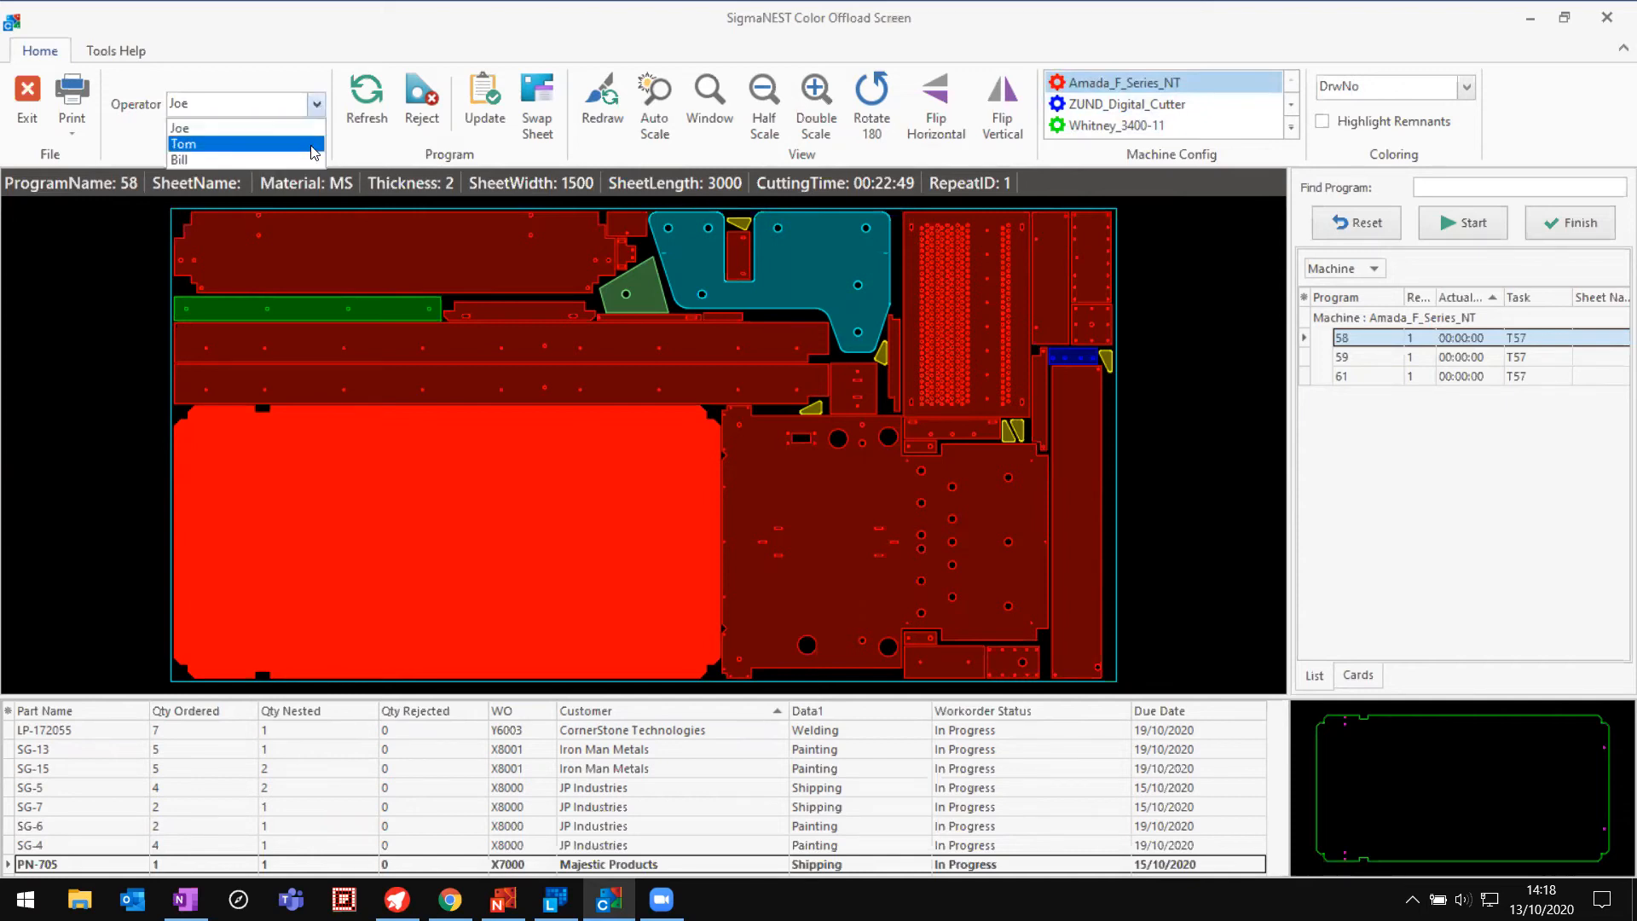
pyautogui.click(370, 44)
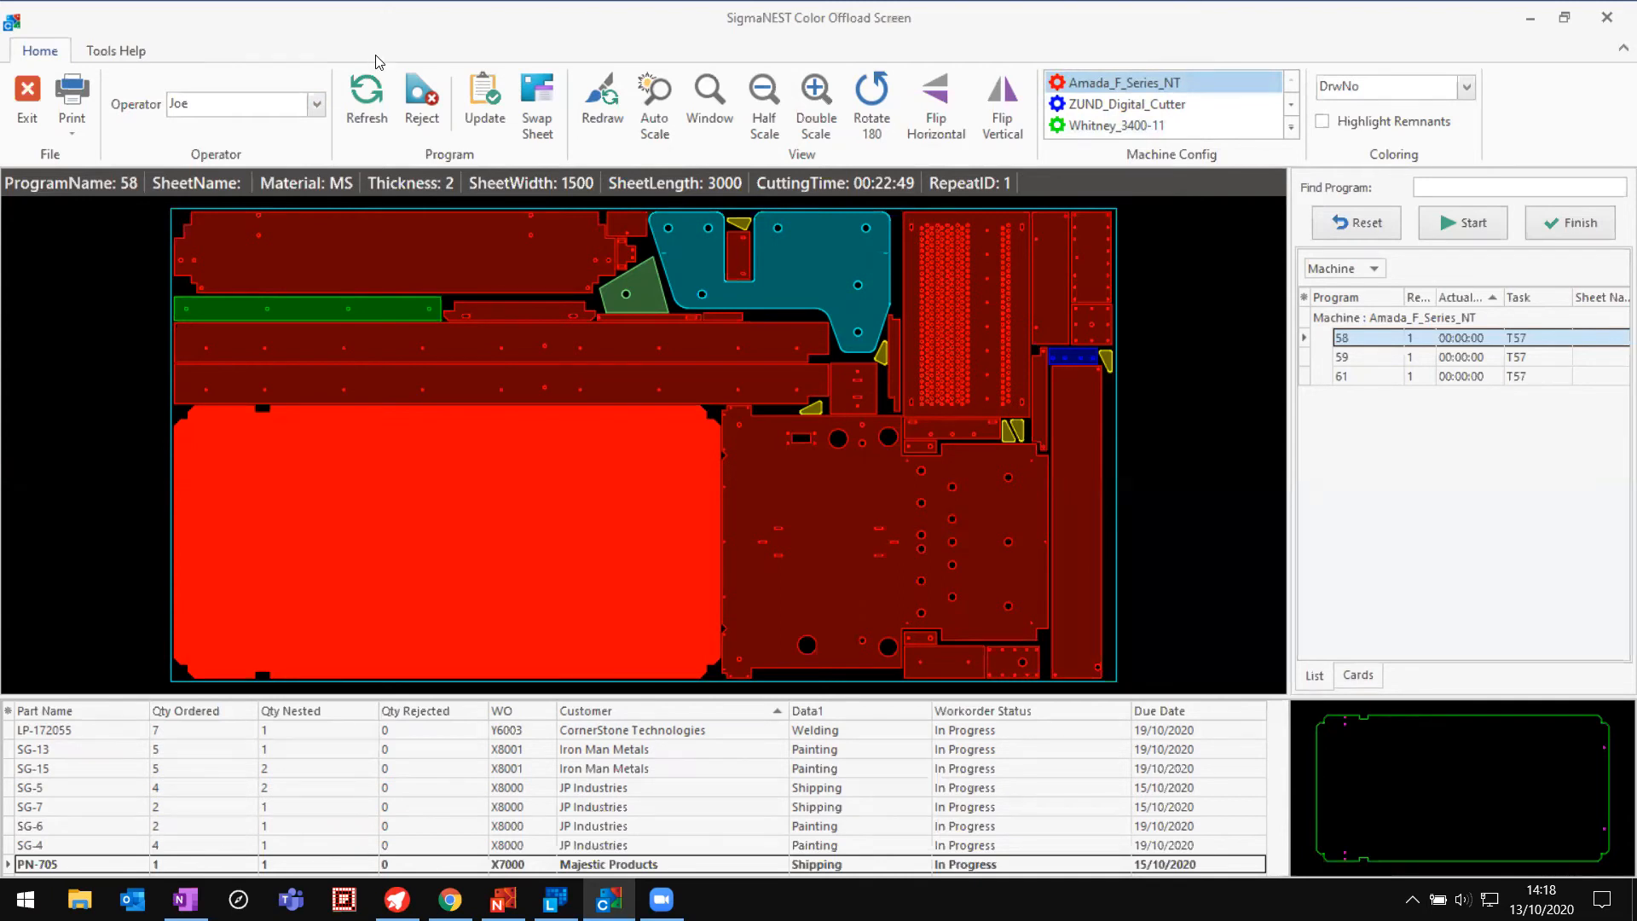
# Step: Refresh the program data and inspect the nested sheet layout of program 58
pyautogui.click(368, 92)
pyautogui.scroll(-3, 540, 482)
pyautogui.scroll(2, 541, 483)
pyautogui.moveTo(554, 475)
pyautogui.mouseDown(button='middle')
pyautogui.moveTo(559, 445)
pyautogui.moveTo(550, 474)
pyautogui.mouseUp(button='middle')
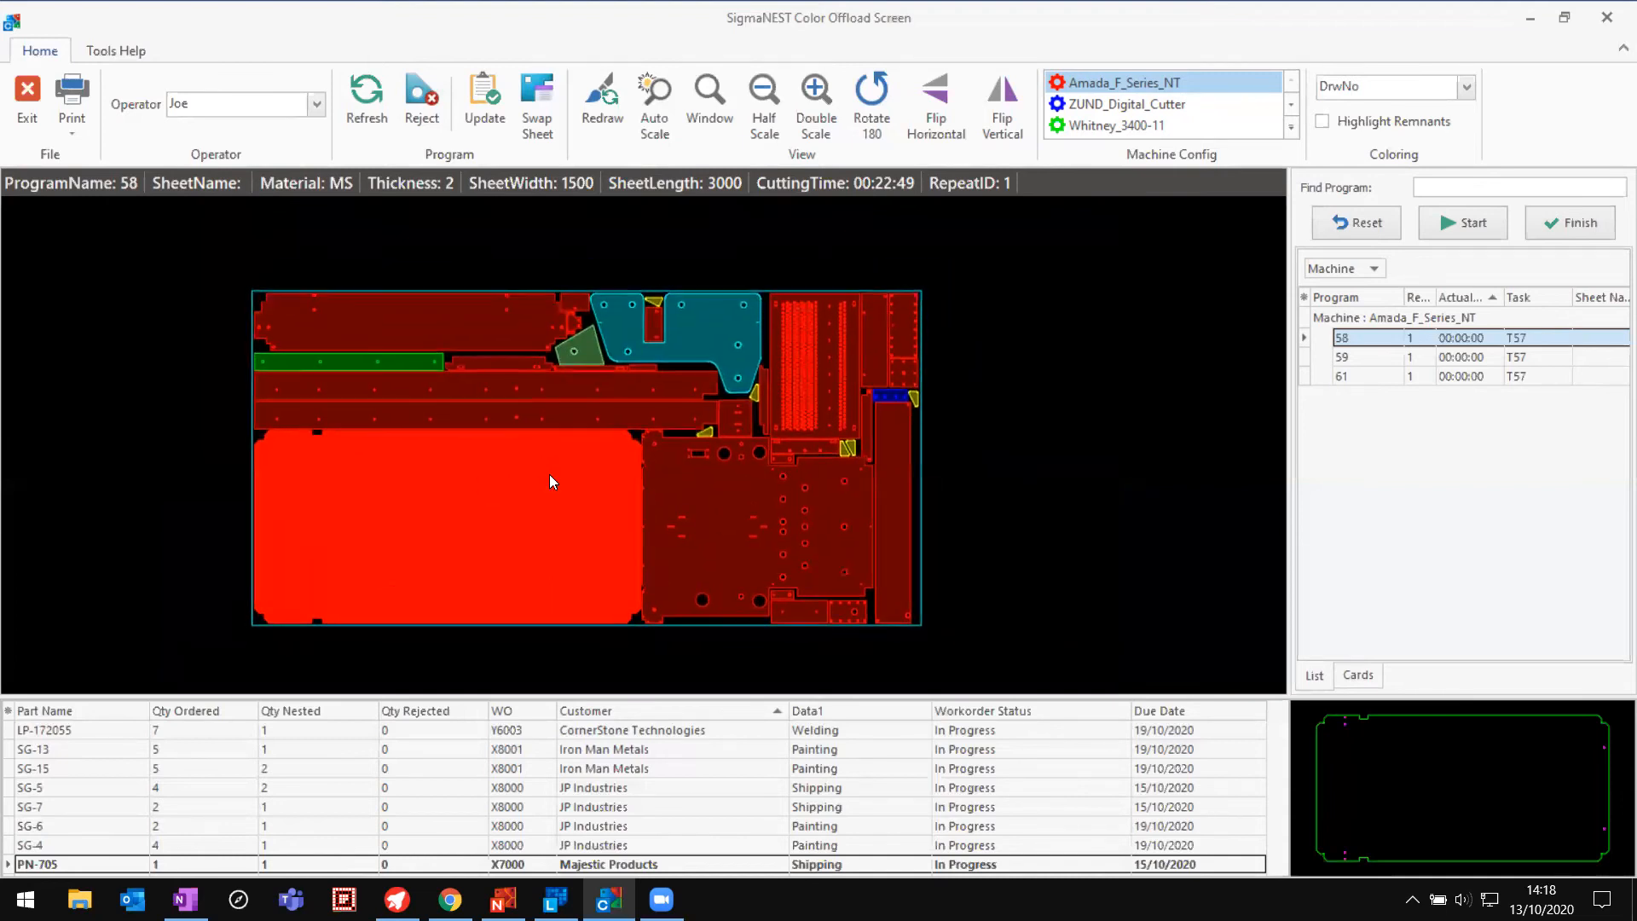
pyautogui.scroll(1, 550, 482)
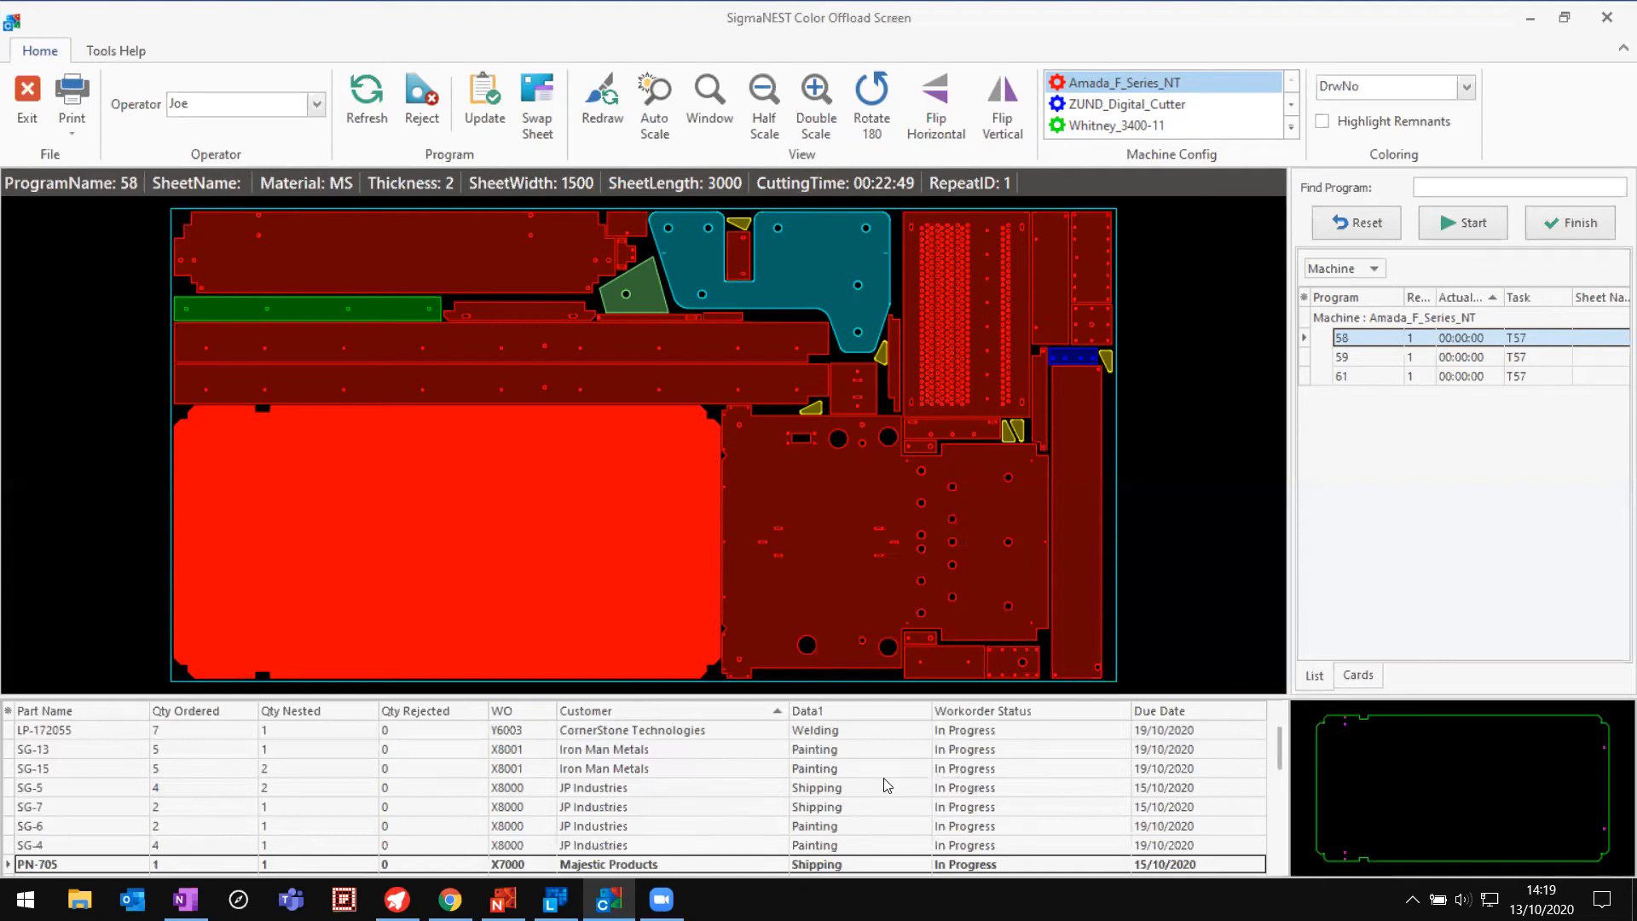
# Step: Inspect part PN-705 in the part preview and select it in the parts list
pyautogui.scroll(-2, 1455, 800)
pyautogui.scroll(-2, 1455, 799)
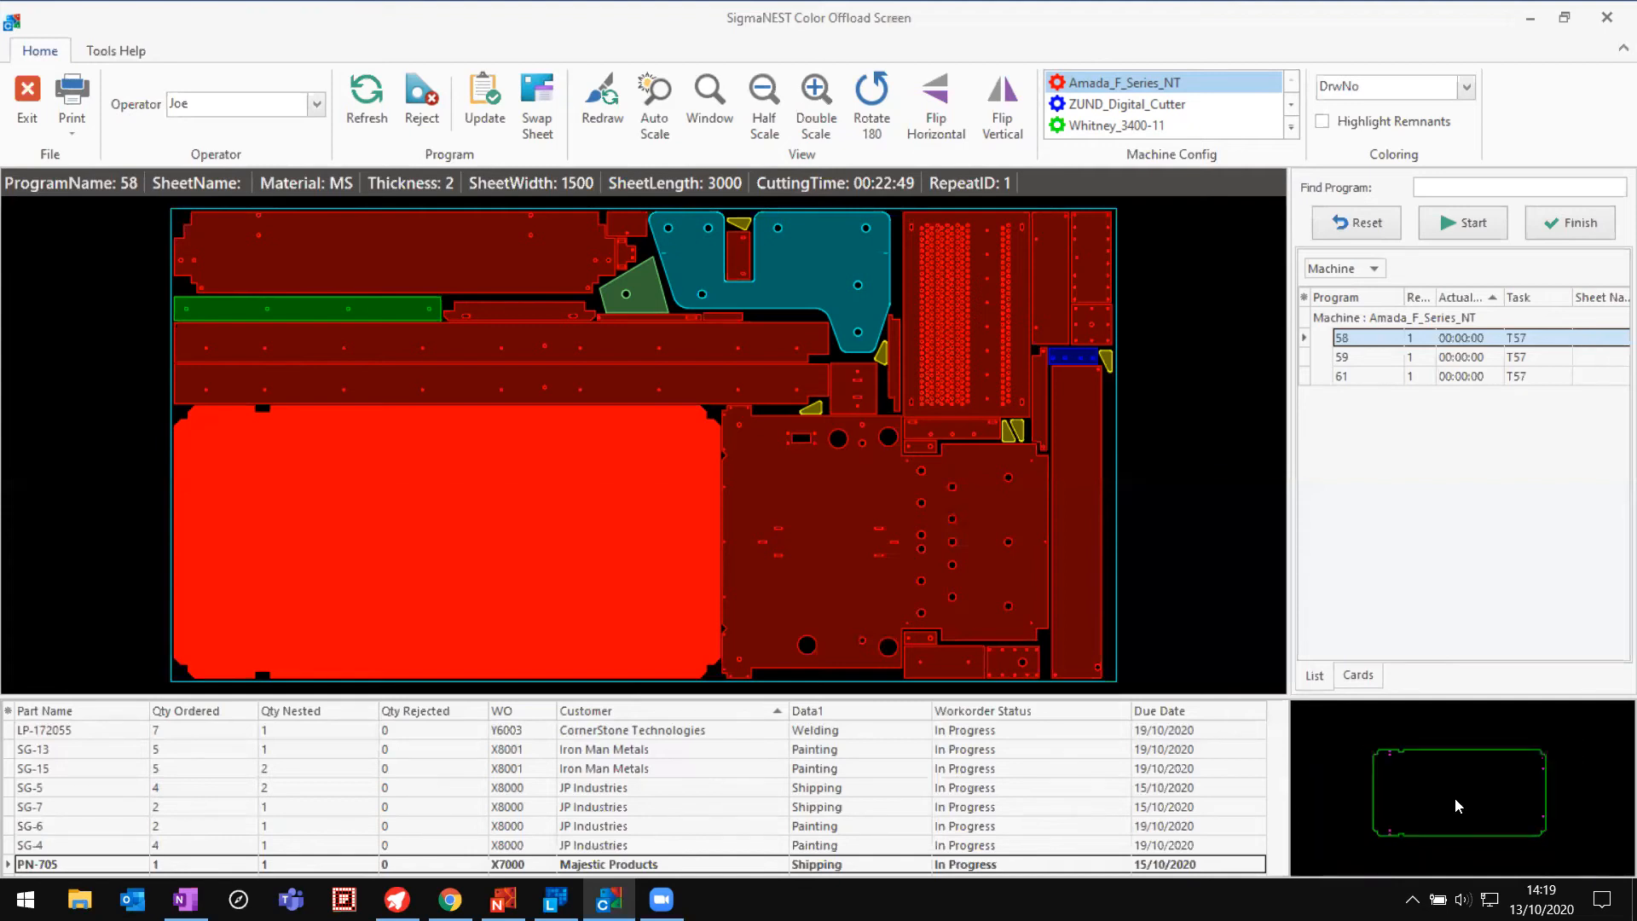
pyautogui.scroll(3, 1478, 807)
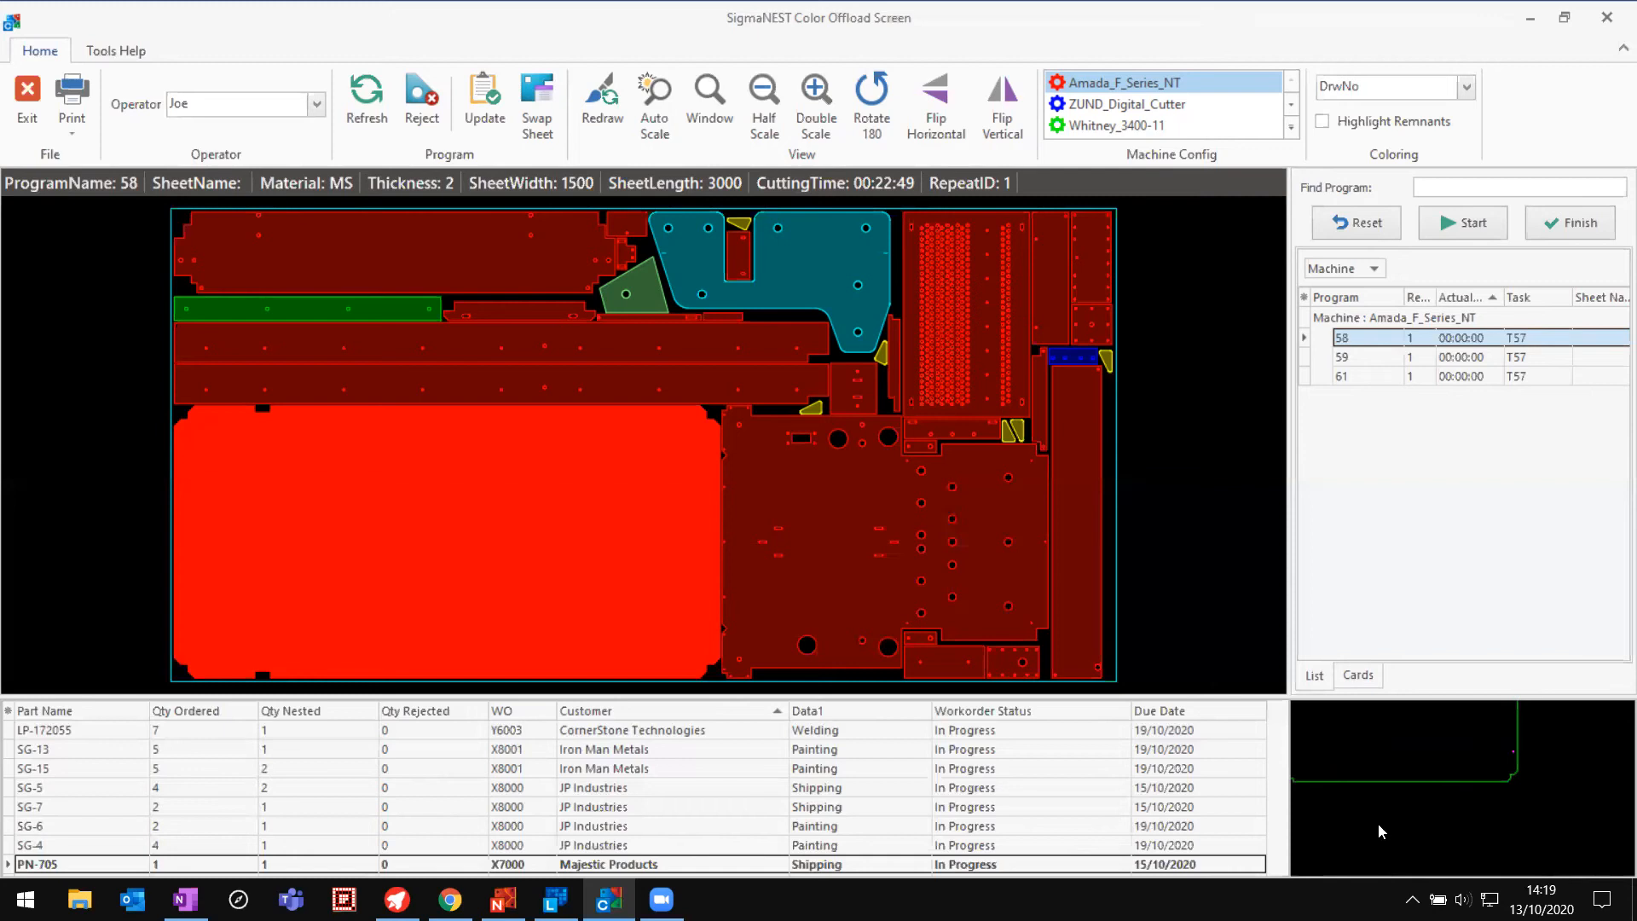
pyautogui.click(1195, 865)
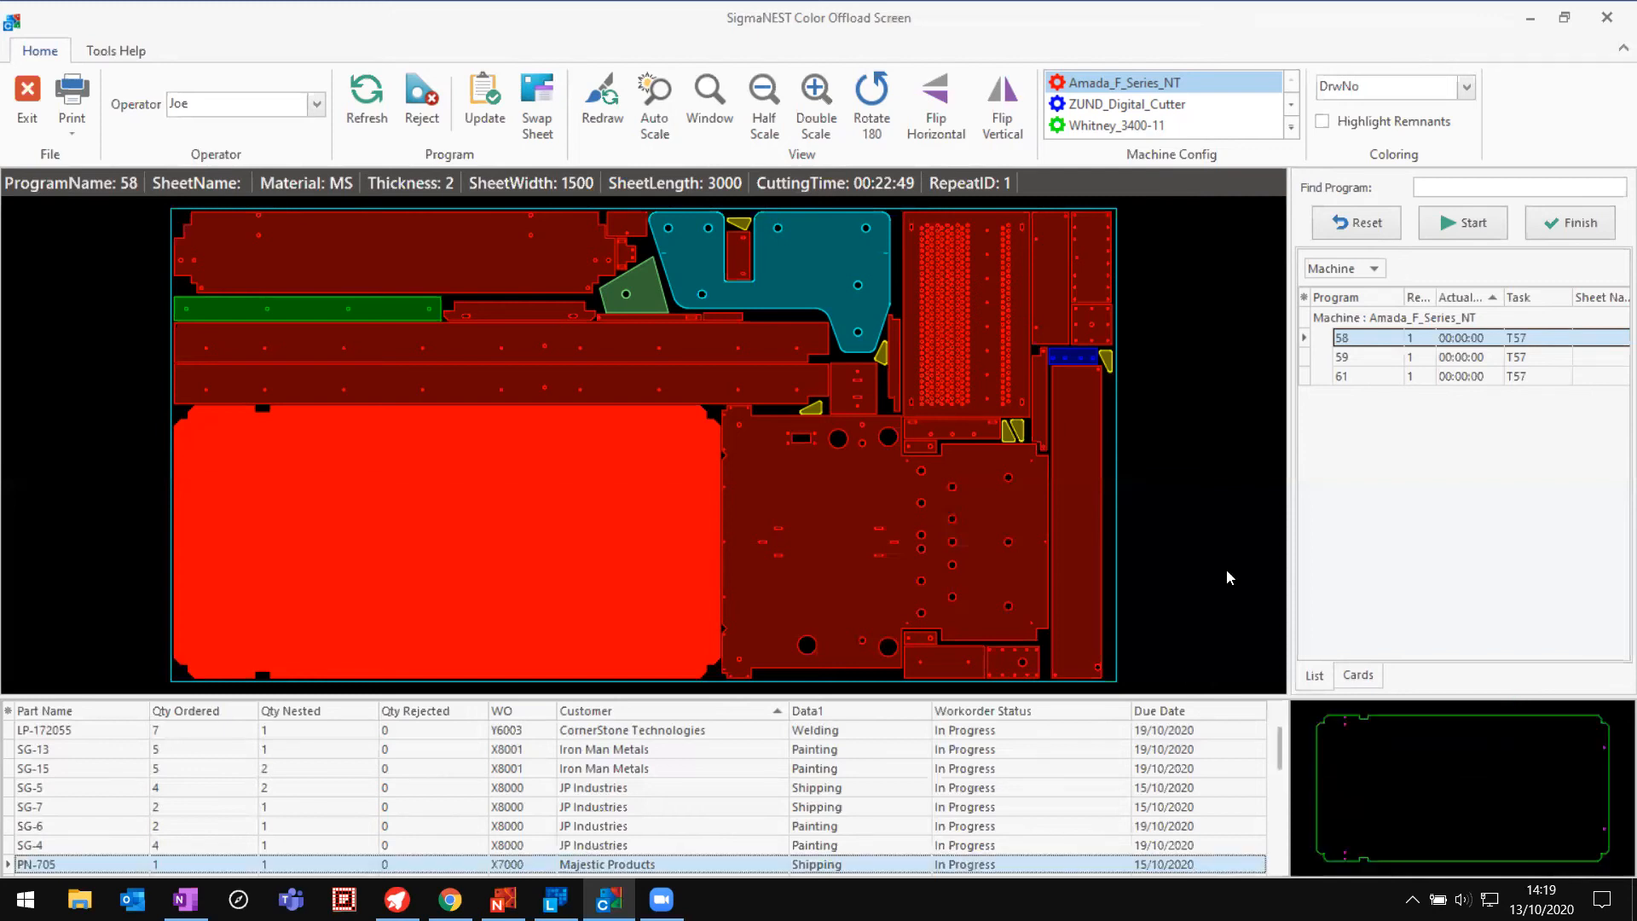
# Step: Examine individual parts of program 58, highlighting PN-701, PN-705 and SG-5 in the nest and SG-13, SG-5, SG-6 and SG-4 in the parts list
pyautogui.click(848, 524)
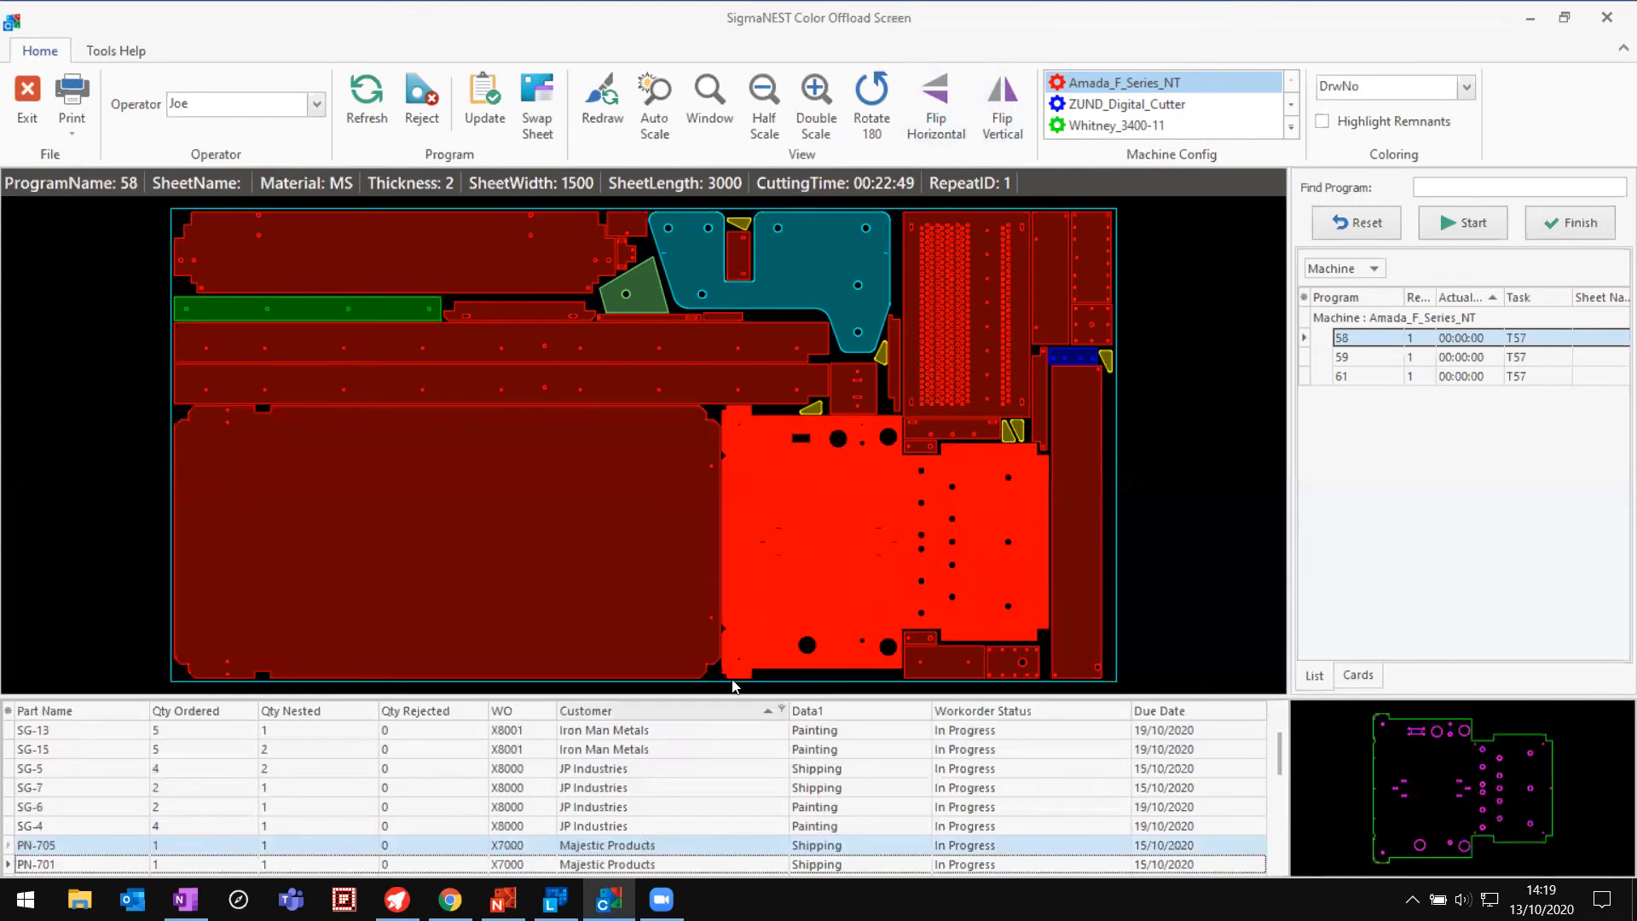
pyautogui.click(588, 564)
pyautogui.click(616, 391)
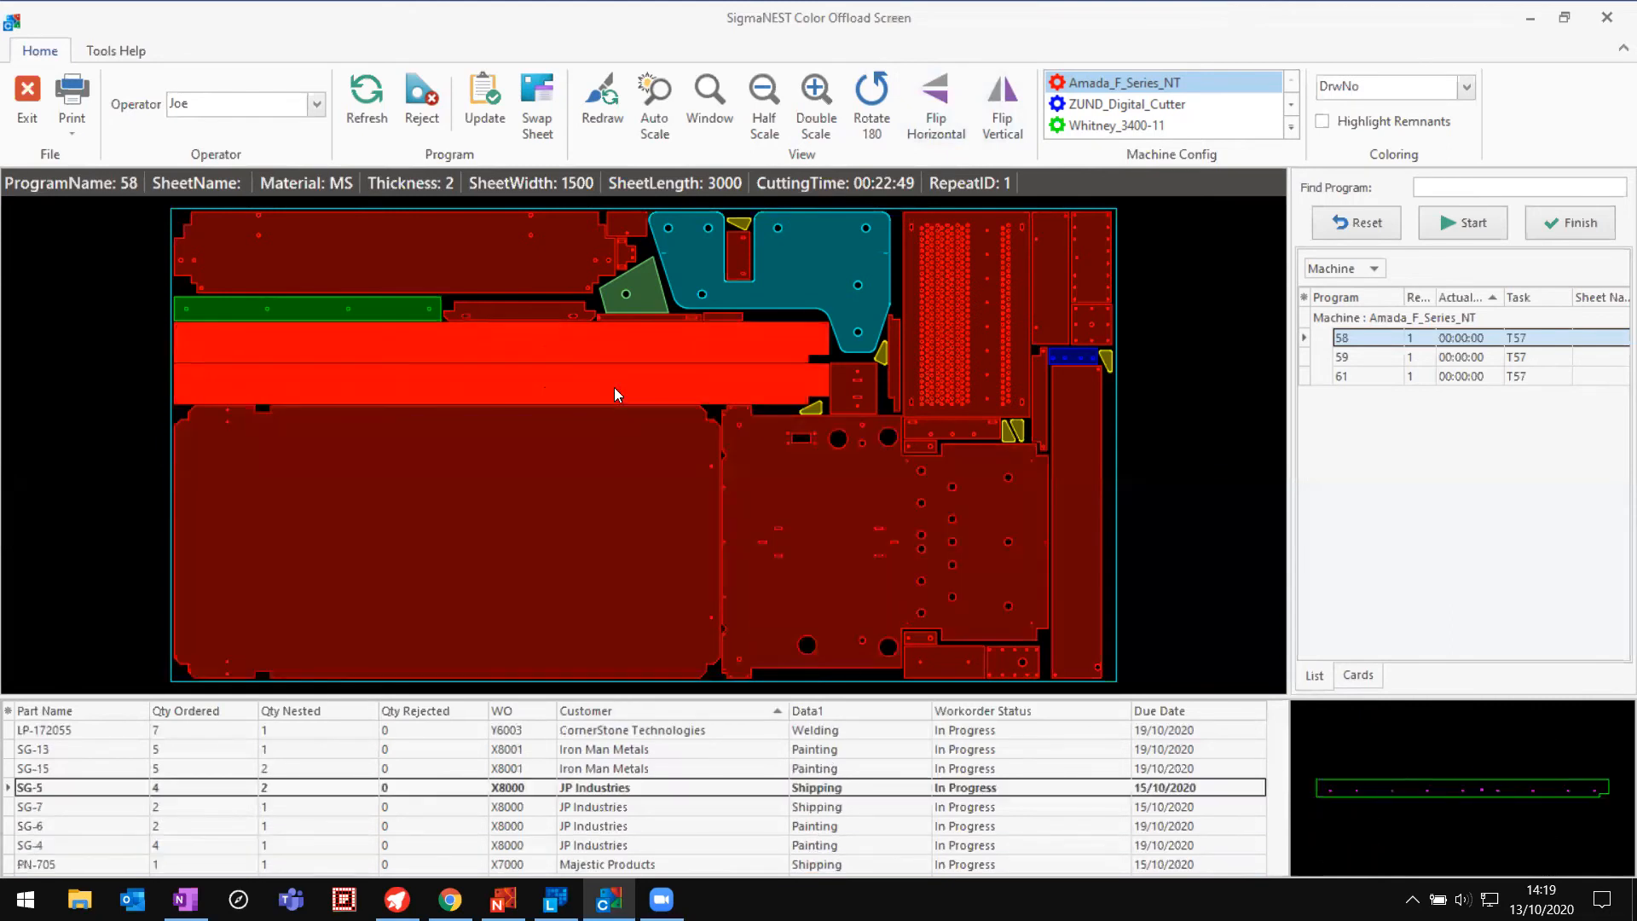
pyautogui.click(624, 749)
pyautogui.click(635, 786)
pyautogui.click(636, 827)
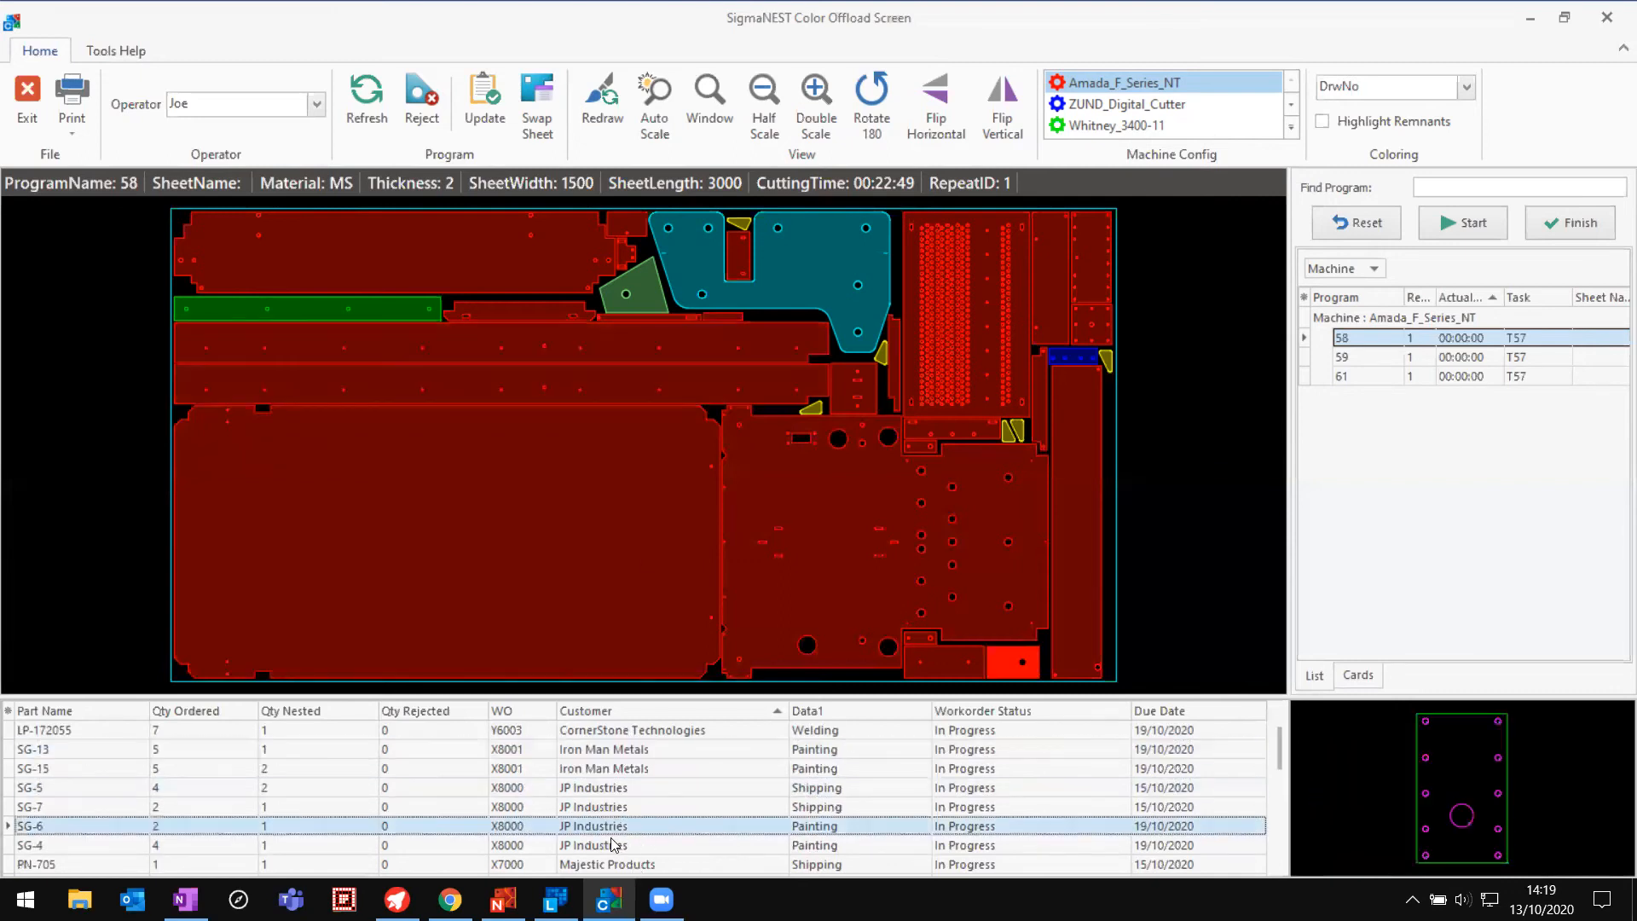
pyautogui.click(612, 842)
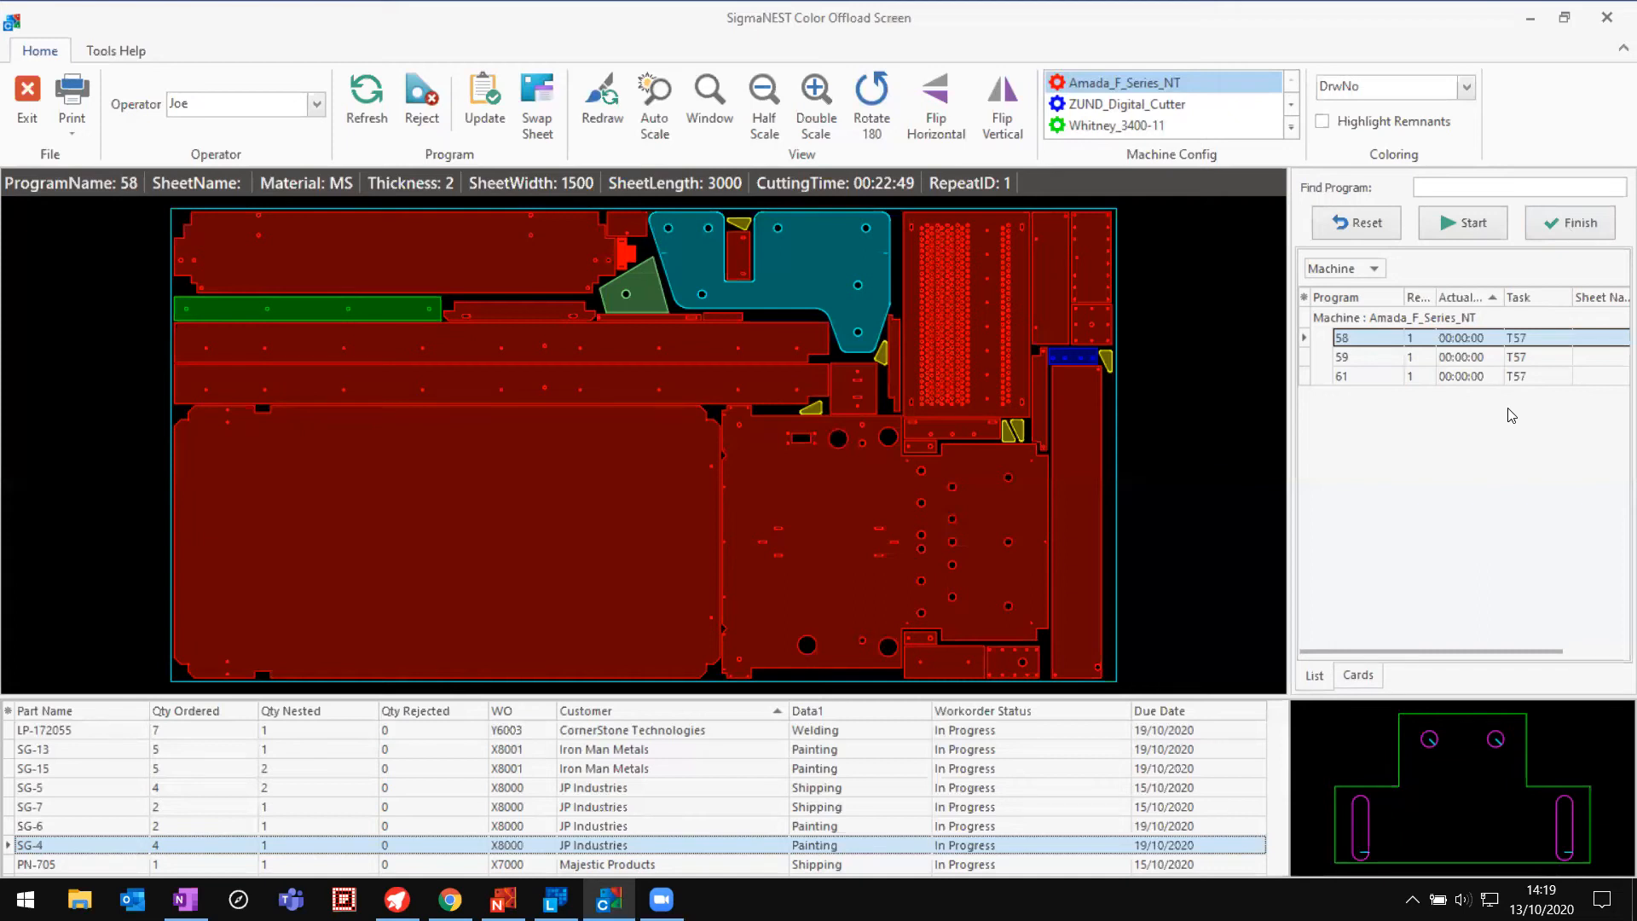
# Step: View the nests of programs 59 and 61 on Amada_F_Series_NT and return to program 58
pyautogui.click(1379, 359)
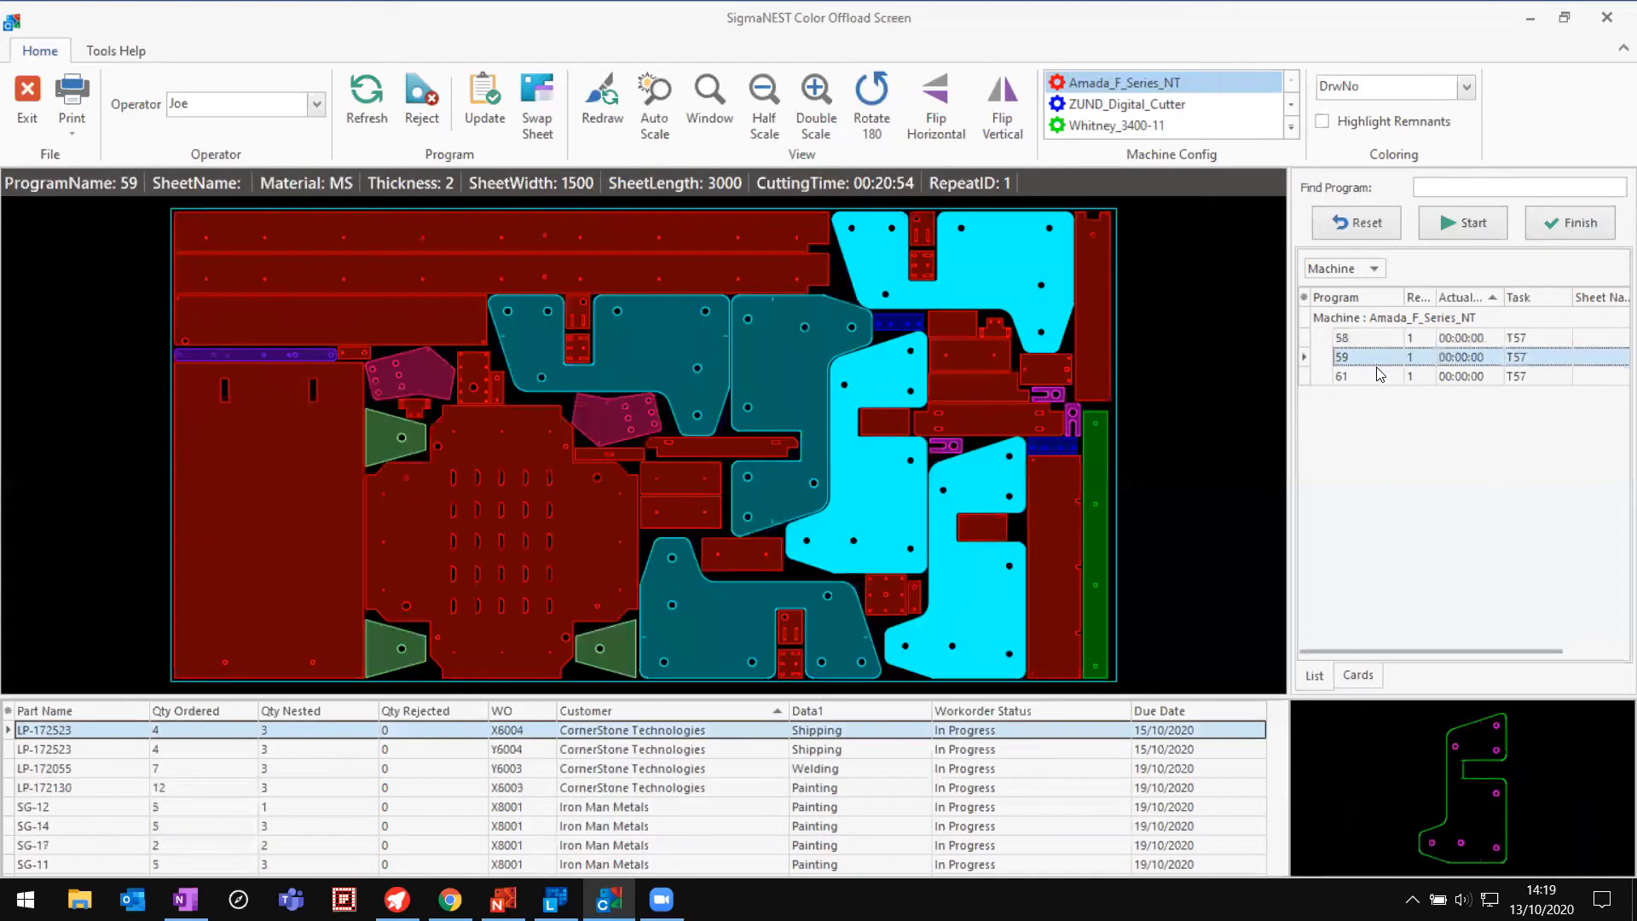
pyautogui.click(1380, 381)
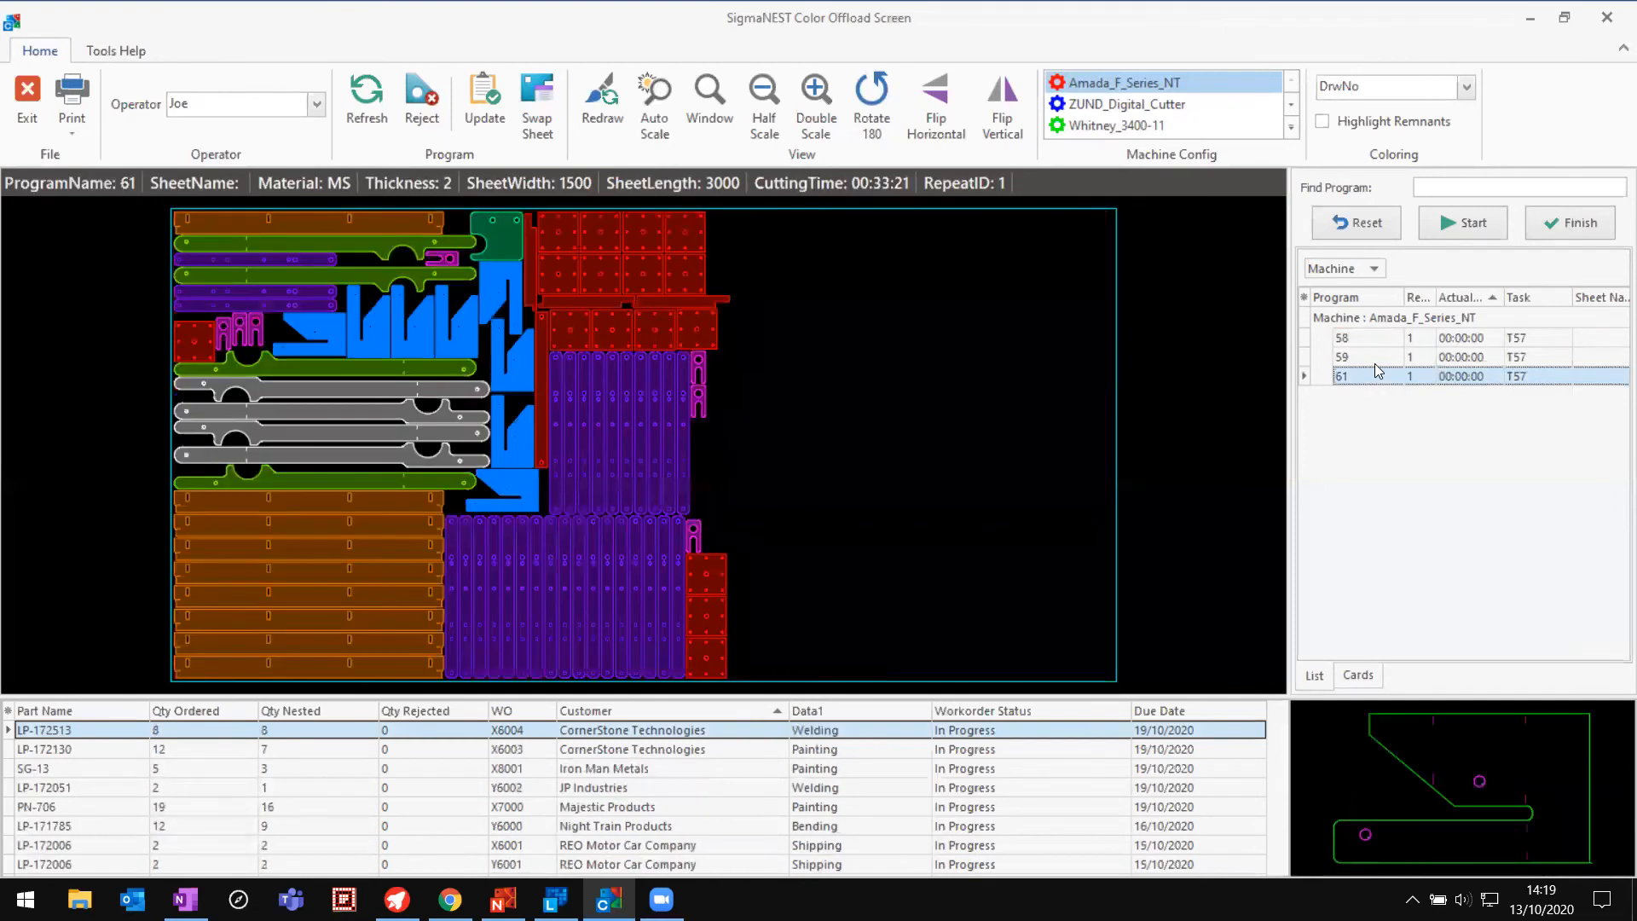
pyautogui.click(1367, 338)
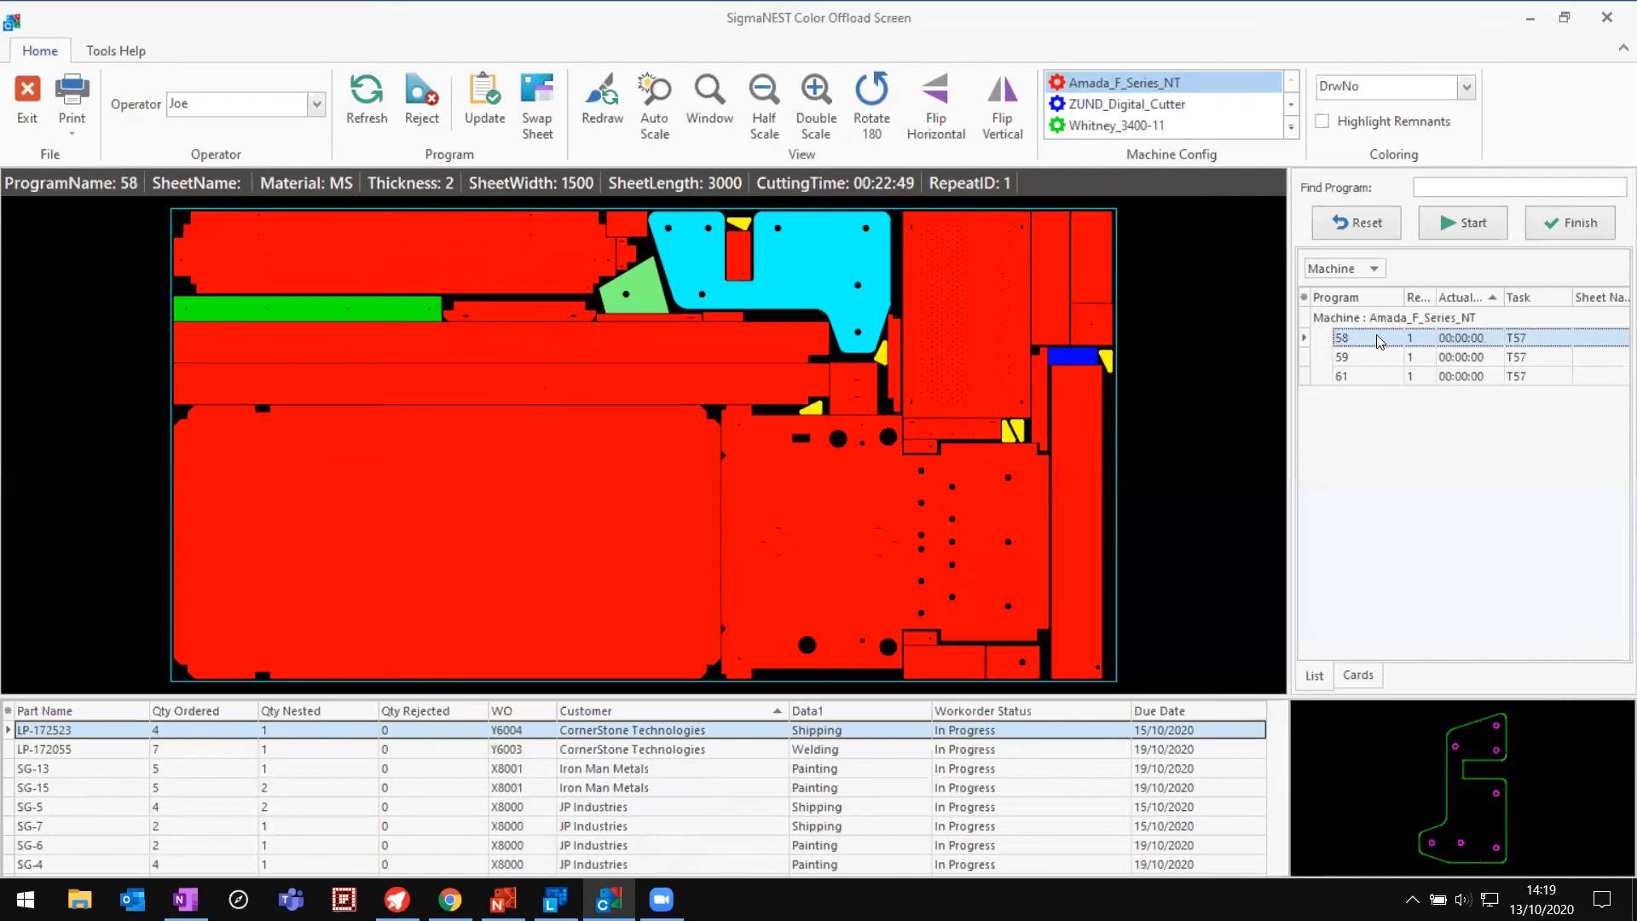
# Step: Start the cutting timer for program 58, stop it and start it again
pyautogui.click(1455, 225)
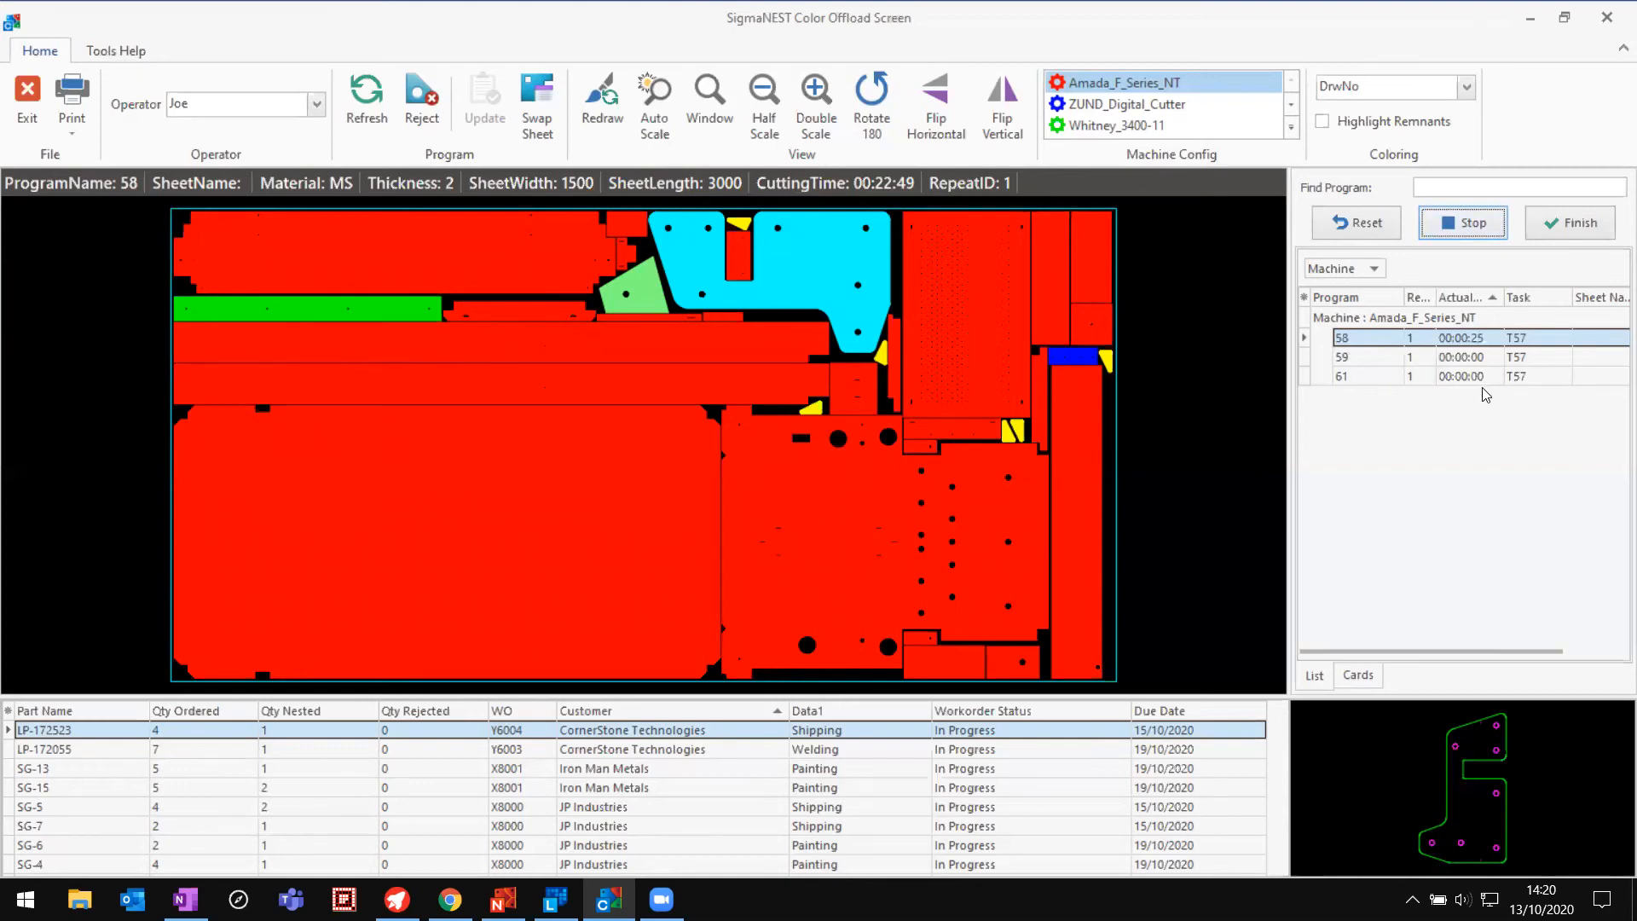
pyautogui.click(1483, 225)
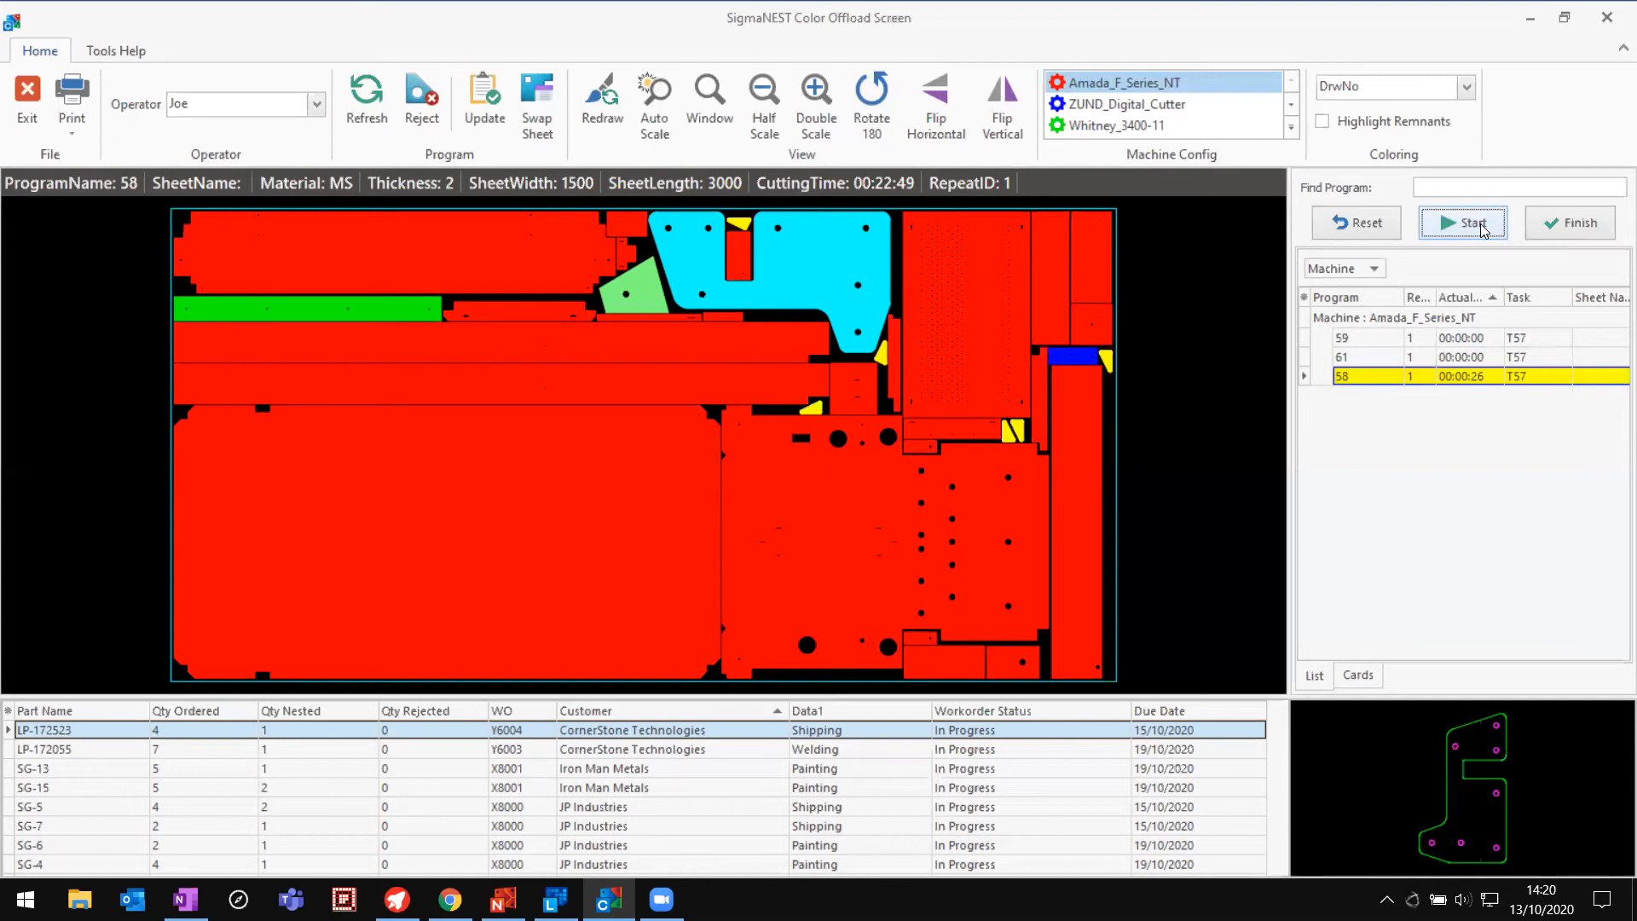
pyautogui.click(1478, 226)
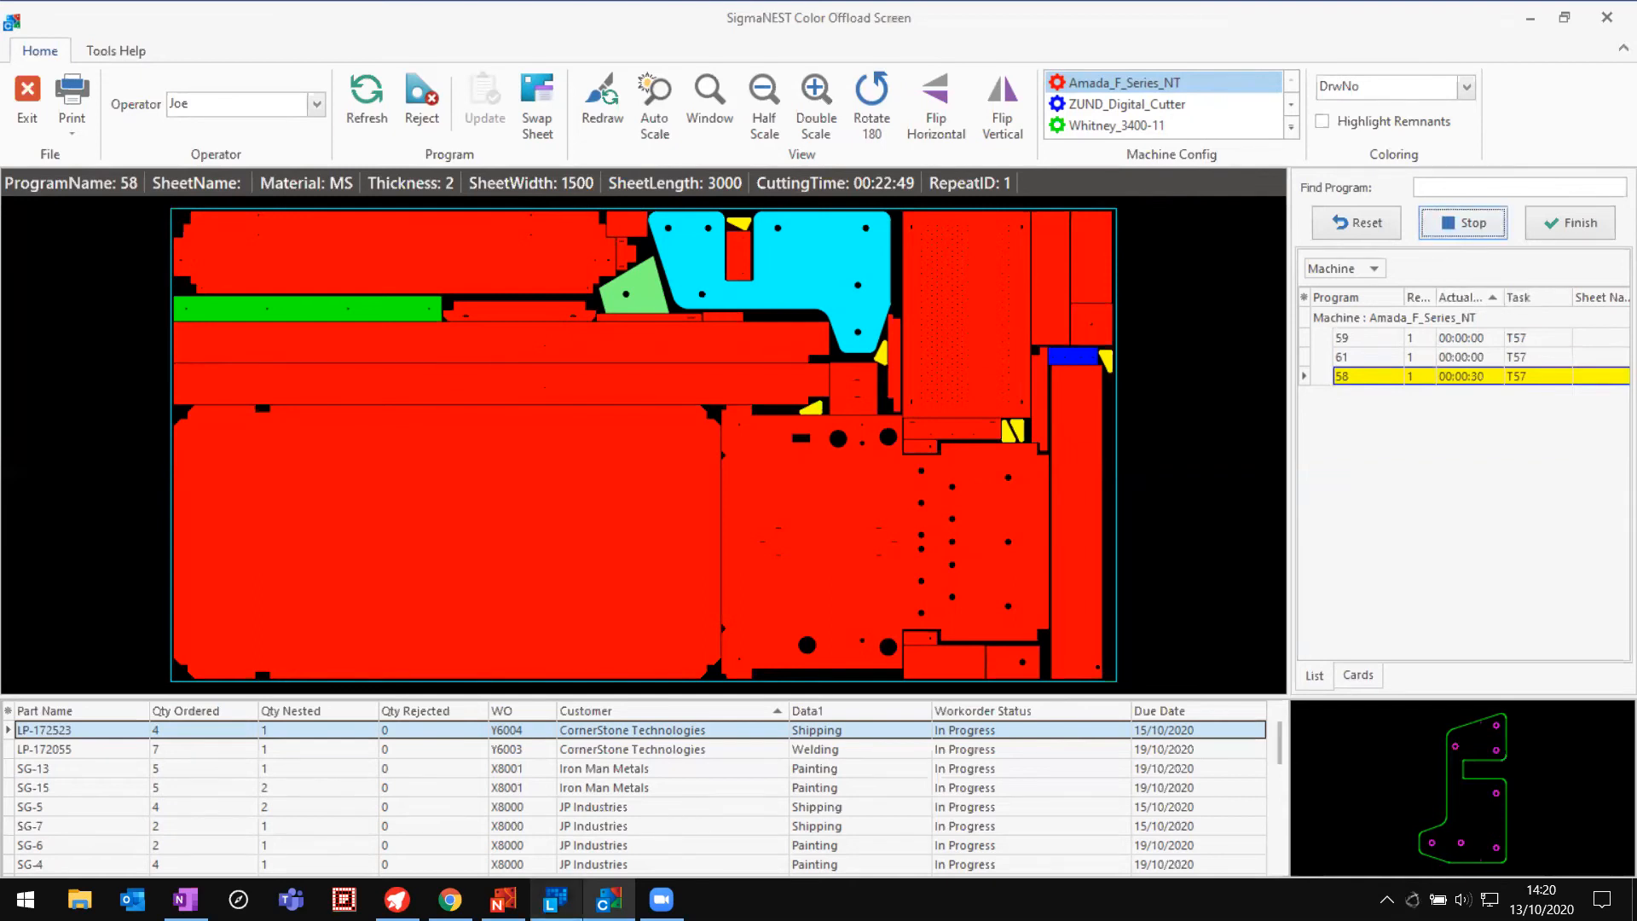
# Step: Switch to Load Manager, refresh the schedule and check the programs around the current time on Amada_F_Series_NT
pyautogui.click(556, 899)
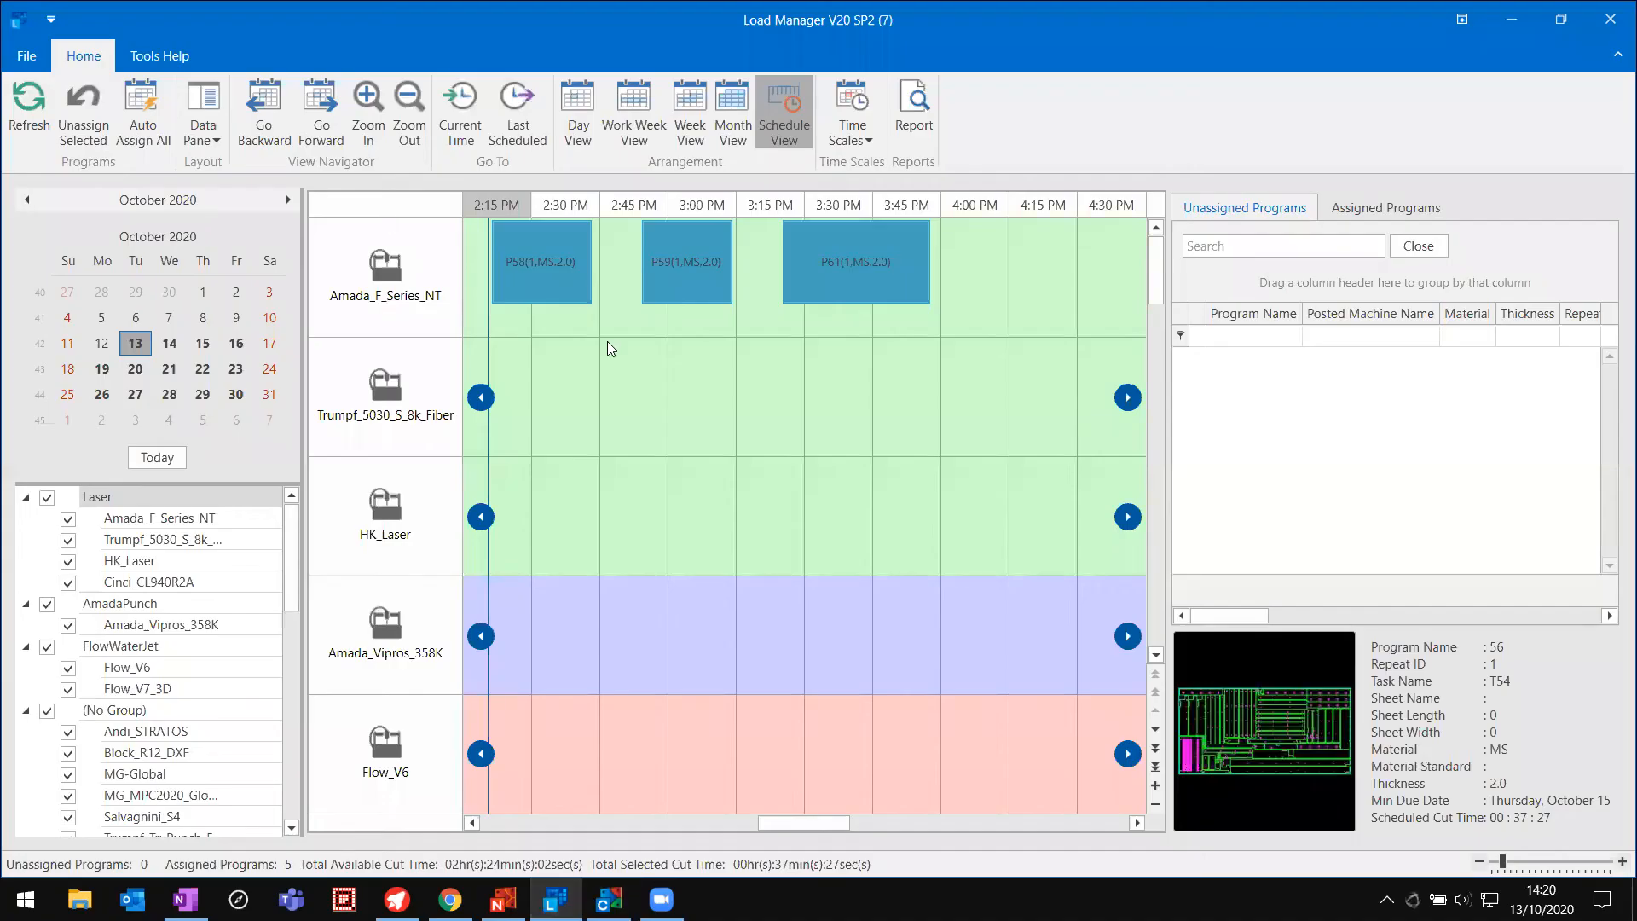
pyautogui.click(31, 128)
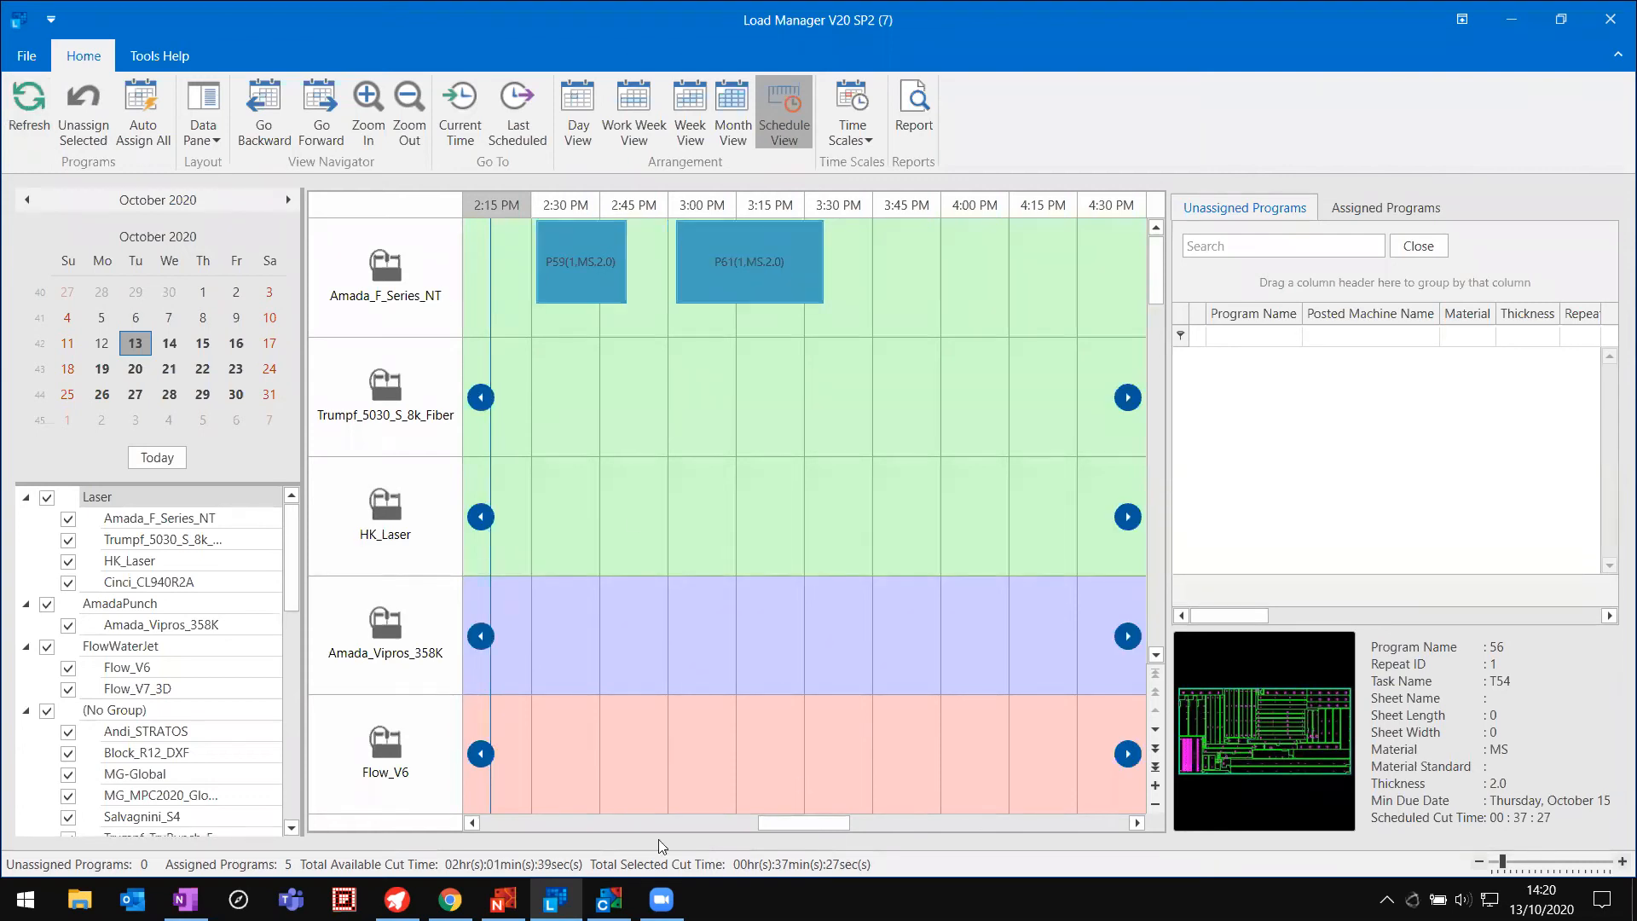
pyautogui.click(460, 110)
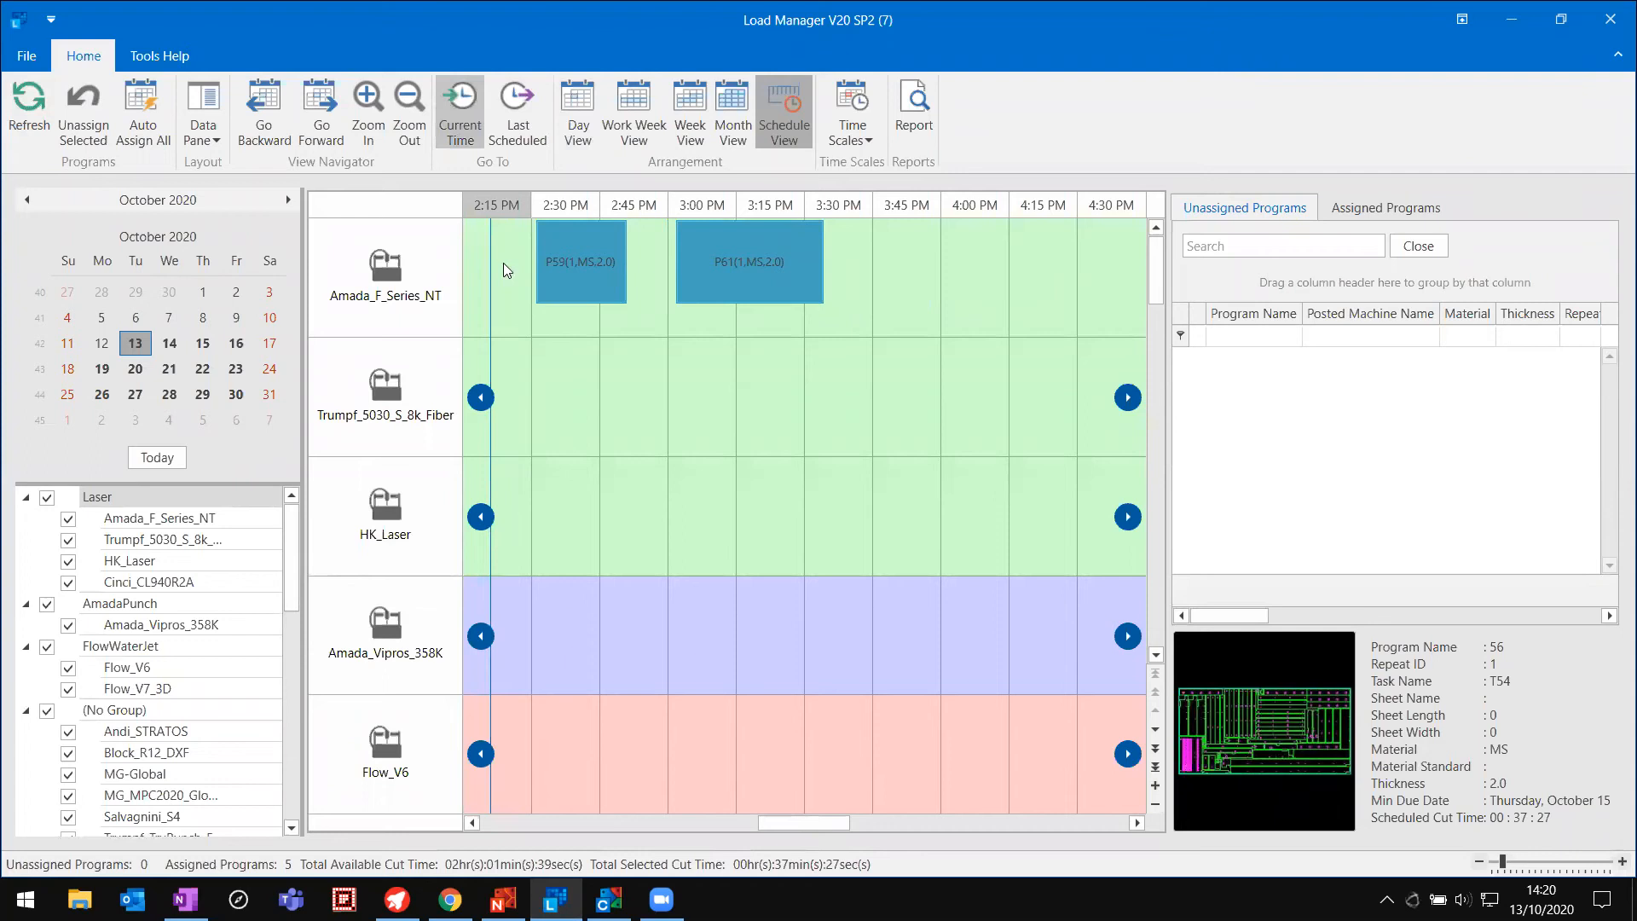
pyautogui.moveTo(824, 822); pyautogui.dragTo(810, 822)
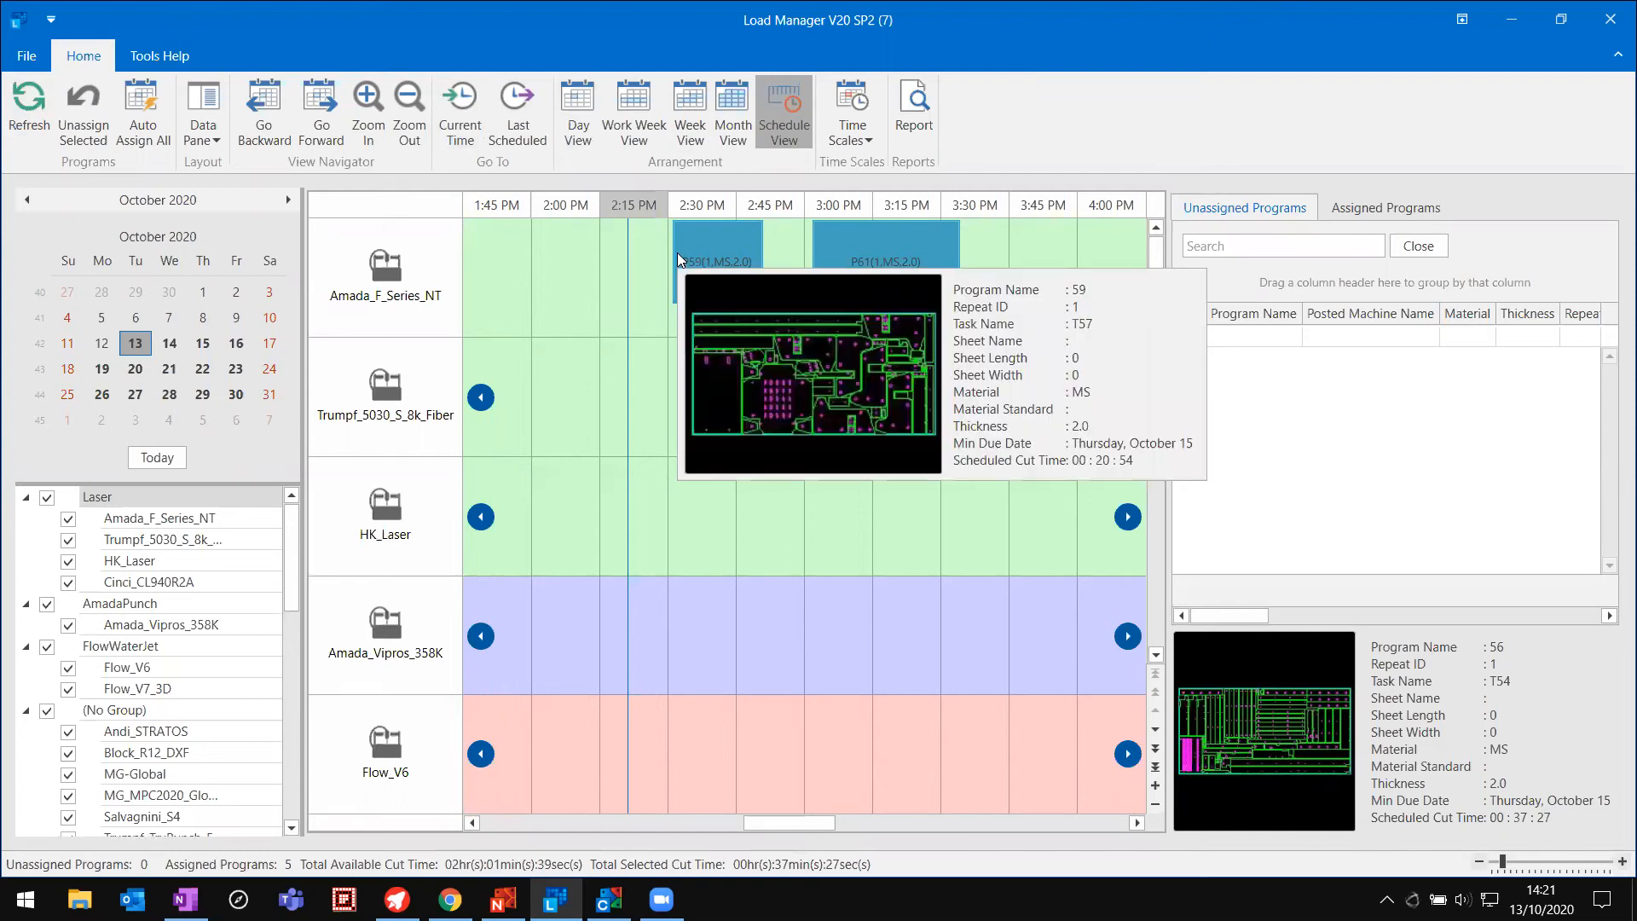
pyautogui.moveTo(720, 288)
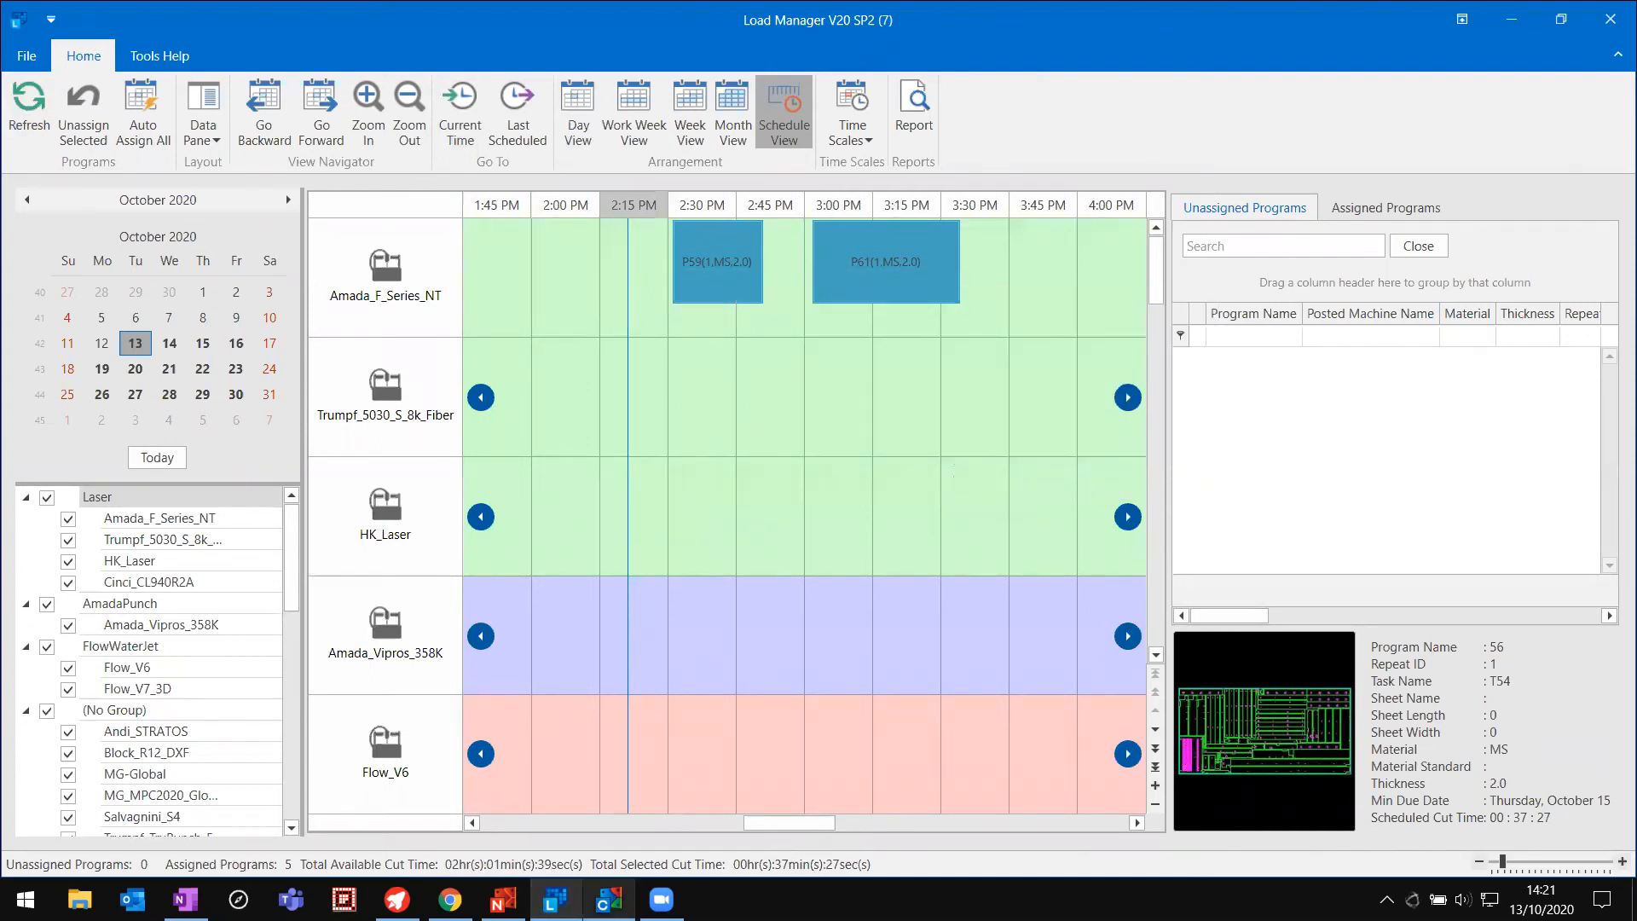
# Step: Return to SigmaNEST Color Offload and mark programs 58 and 59 as finished
pyautogui.click(609, 900)
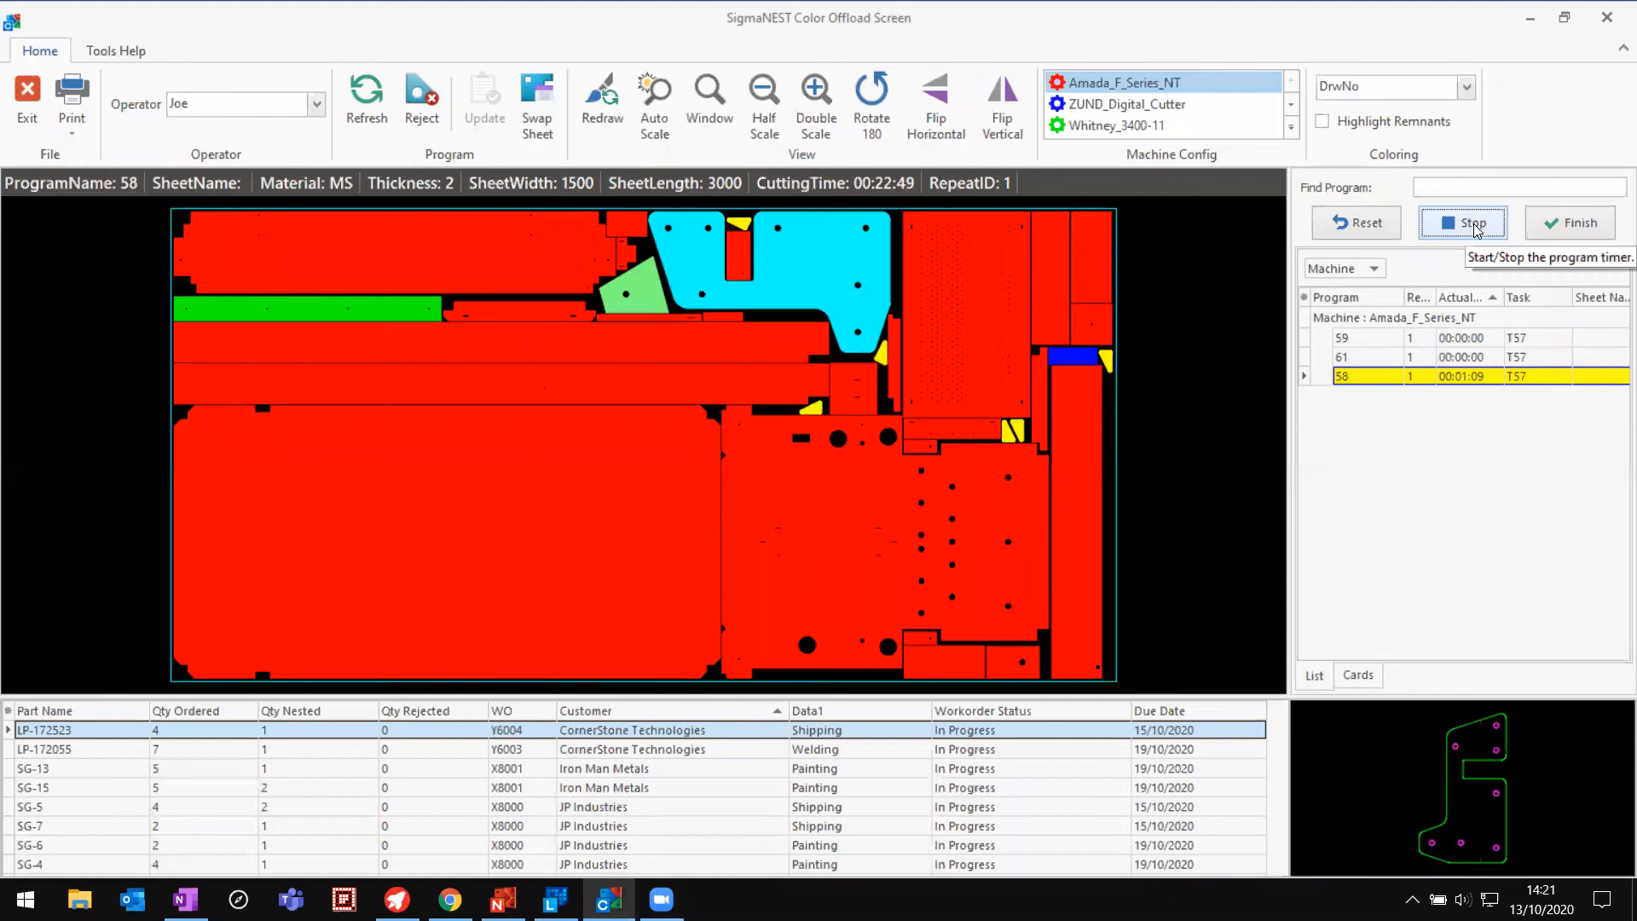
pyautogui.click(1573, 224)
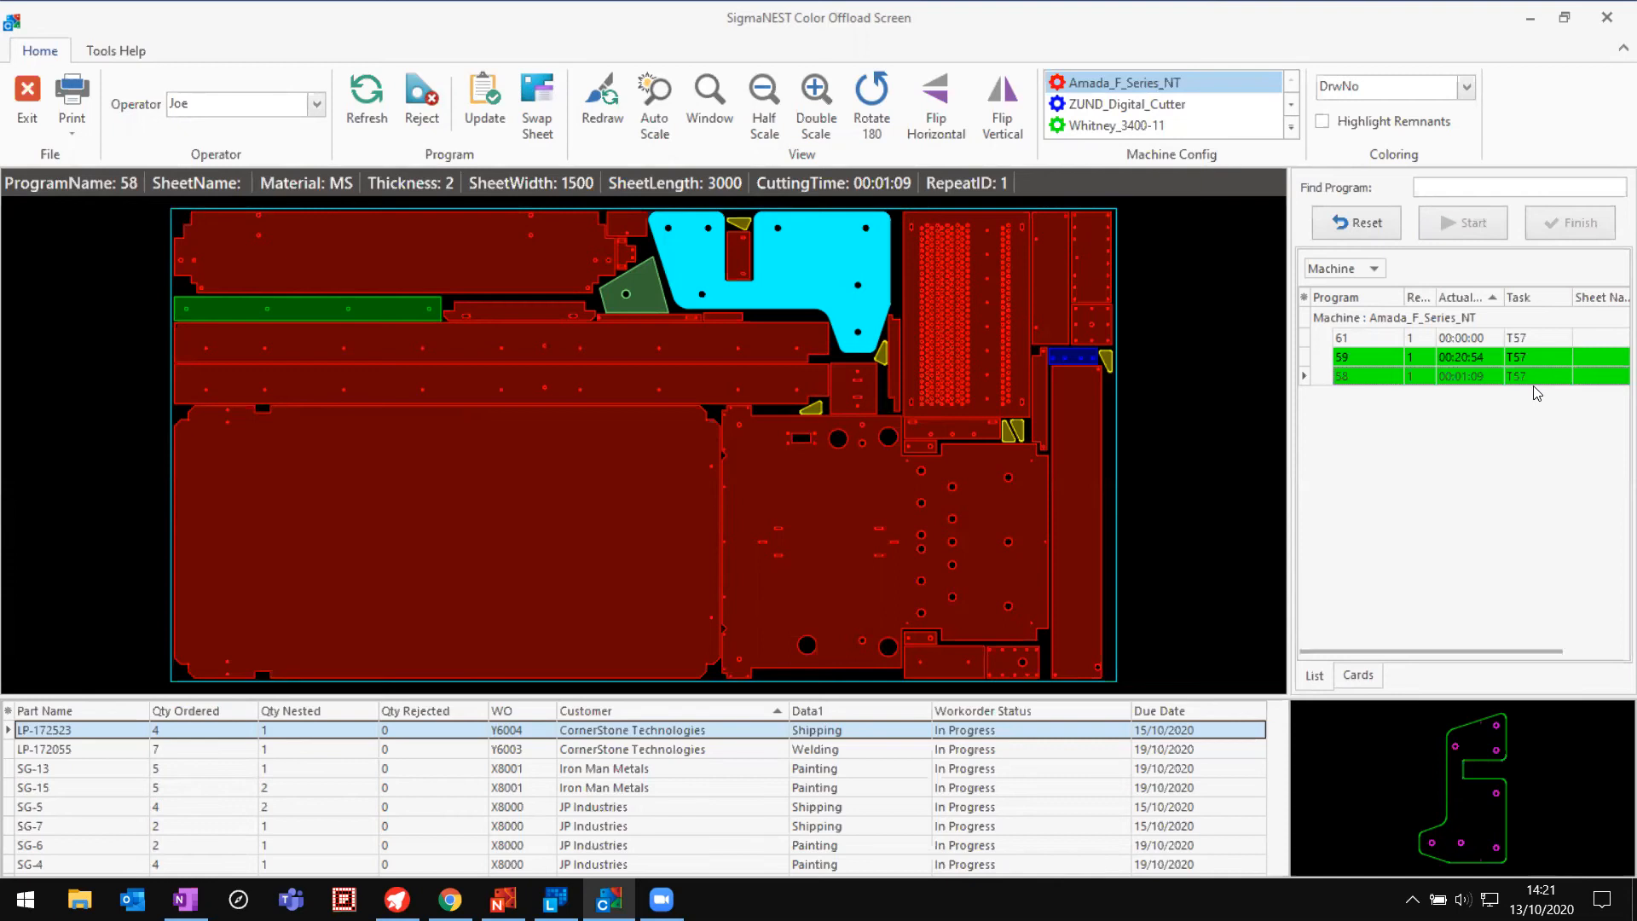
# Step: Try to swap the sheet of program 58 for stock sheet S101
pyautogui.click(548, 91)
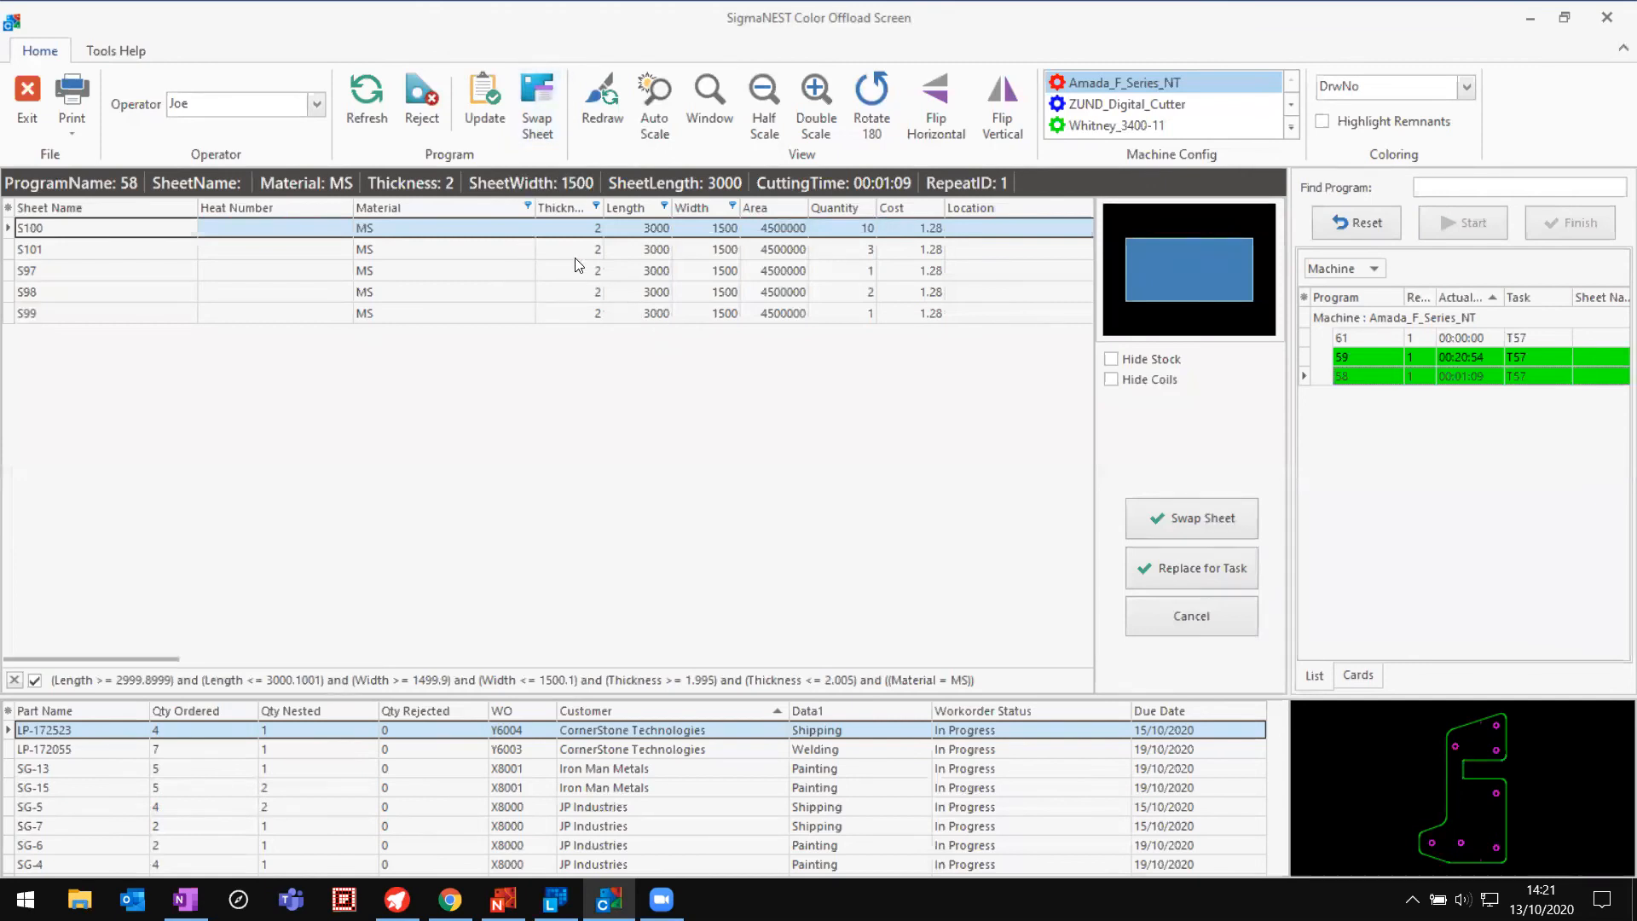
pyautogui.click(571, 292)
pyautogui.click(489, 292)
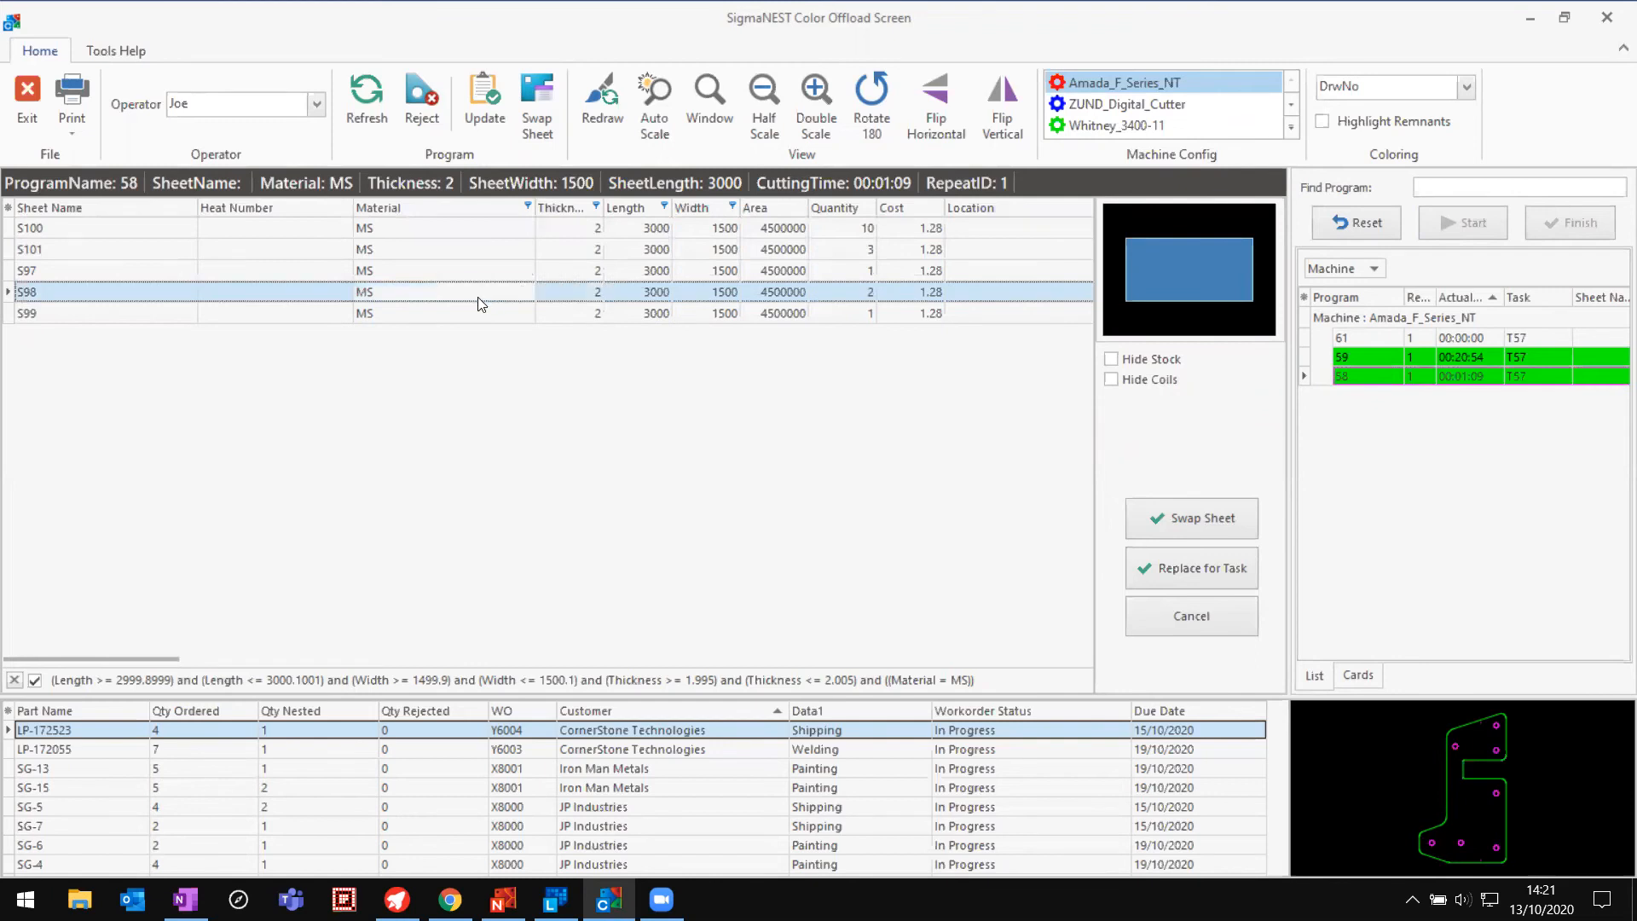
pyautogui.click(446, 249)
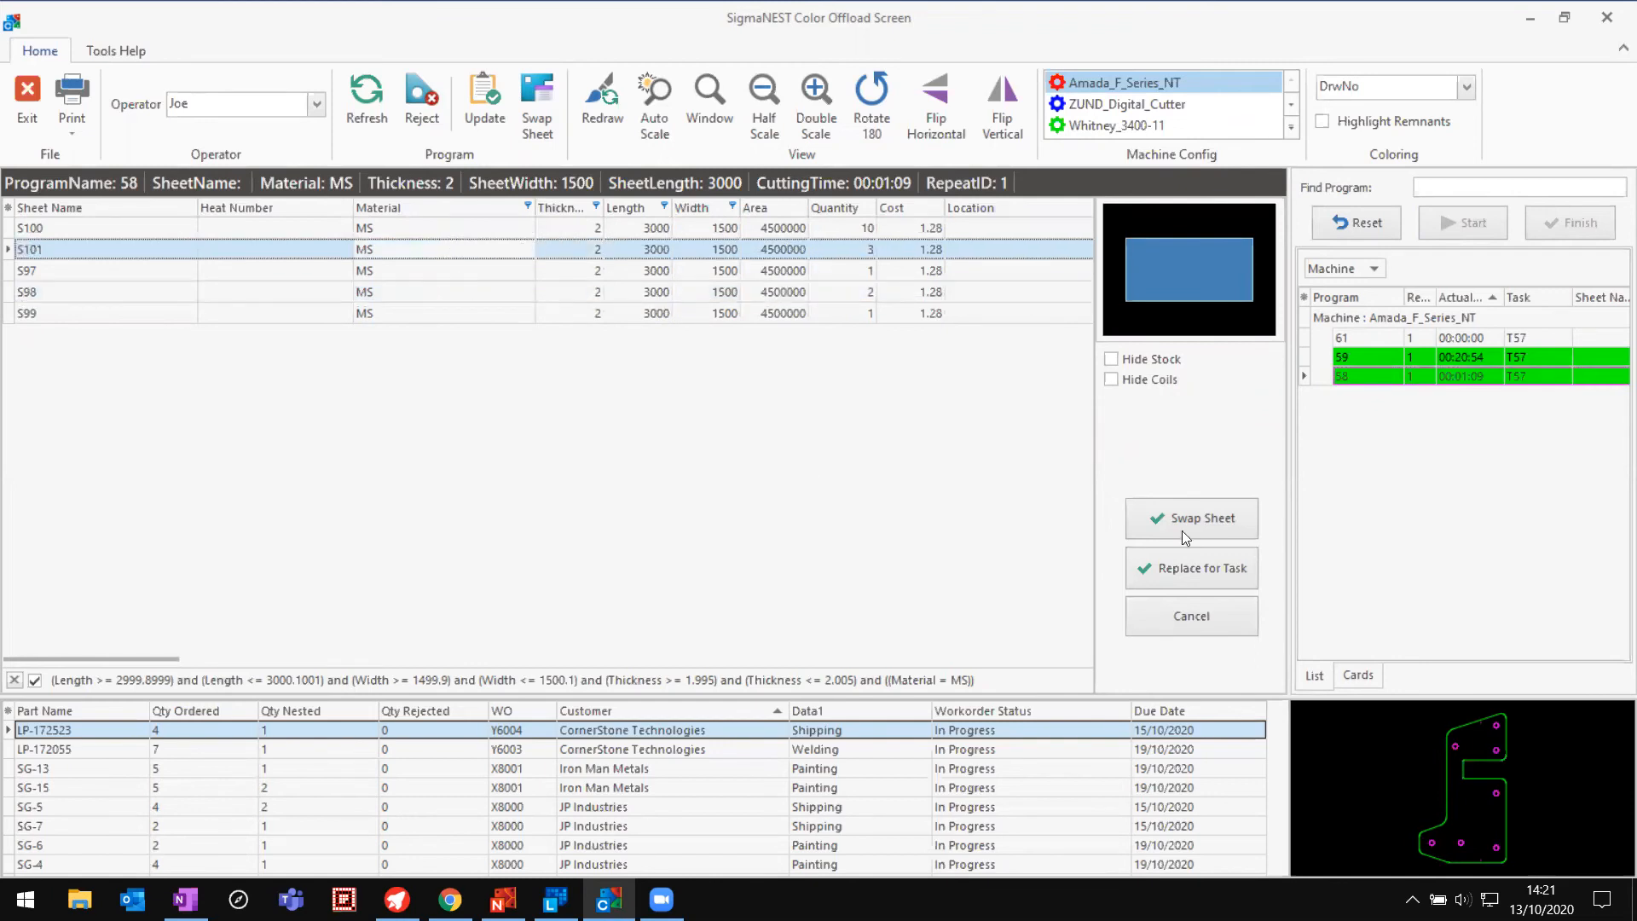
pyautogui.click(1214, 517)
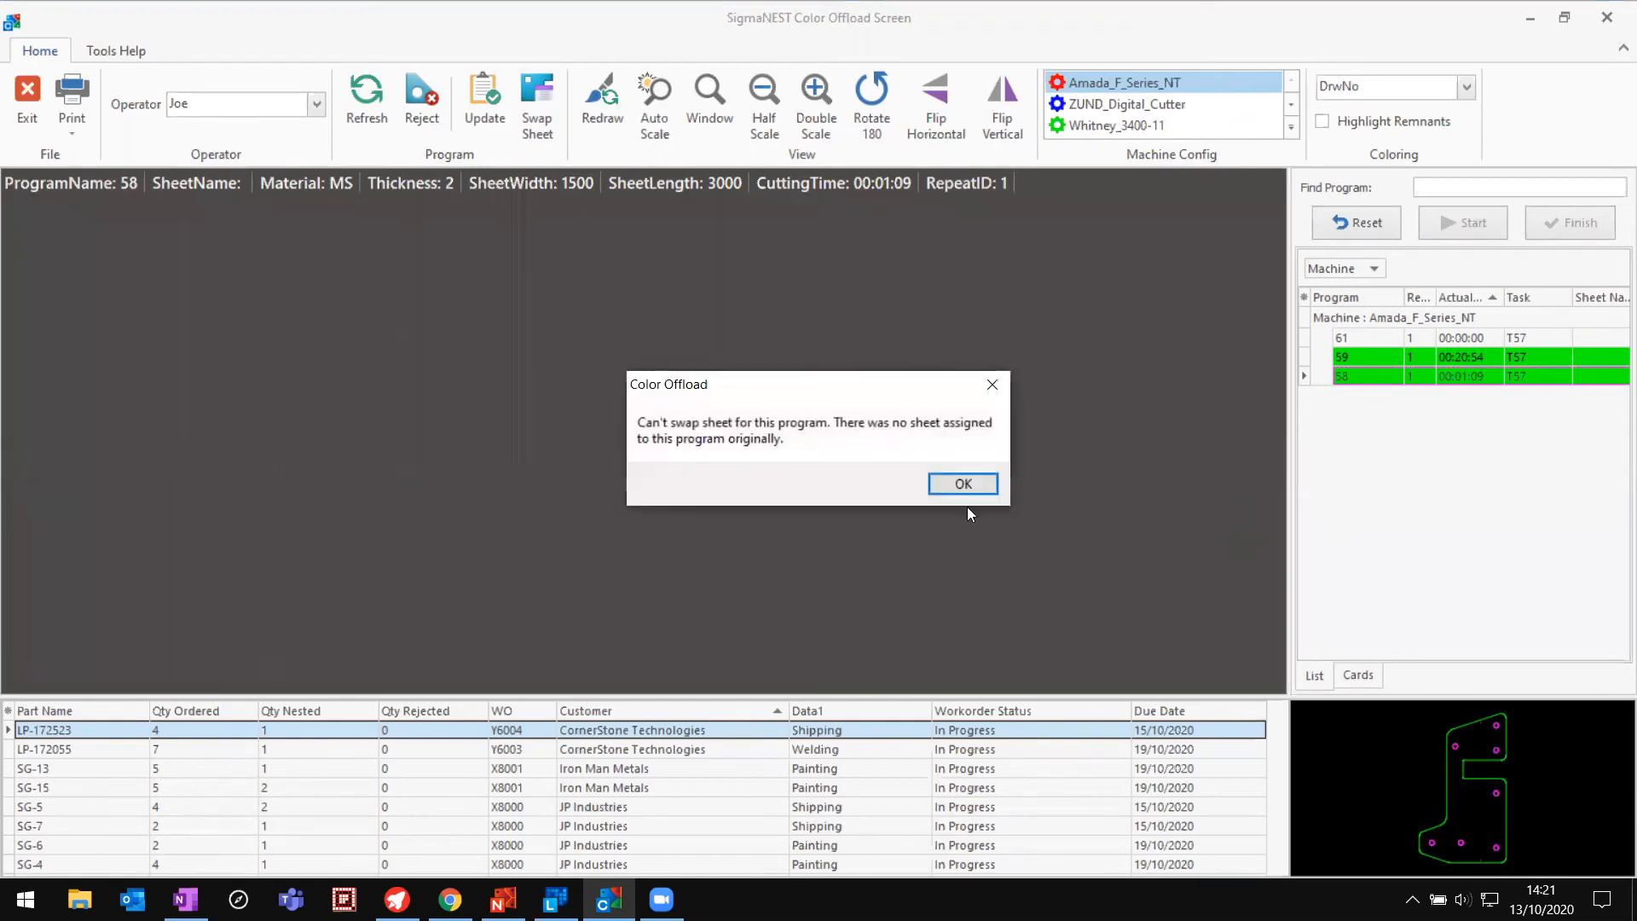
pyautogui.click(964, 483)
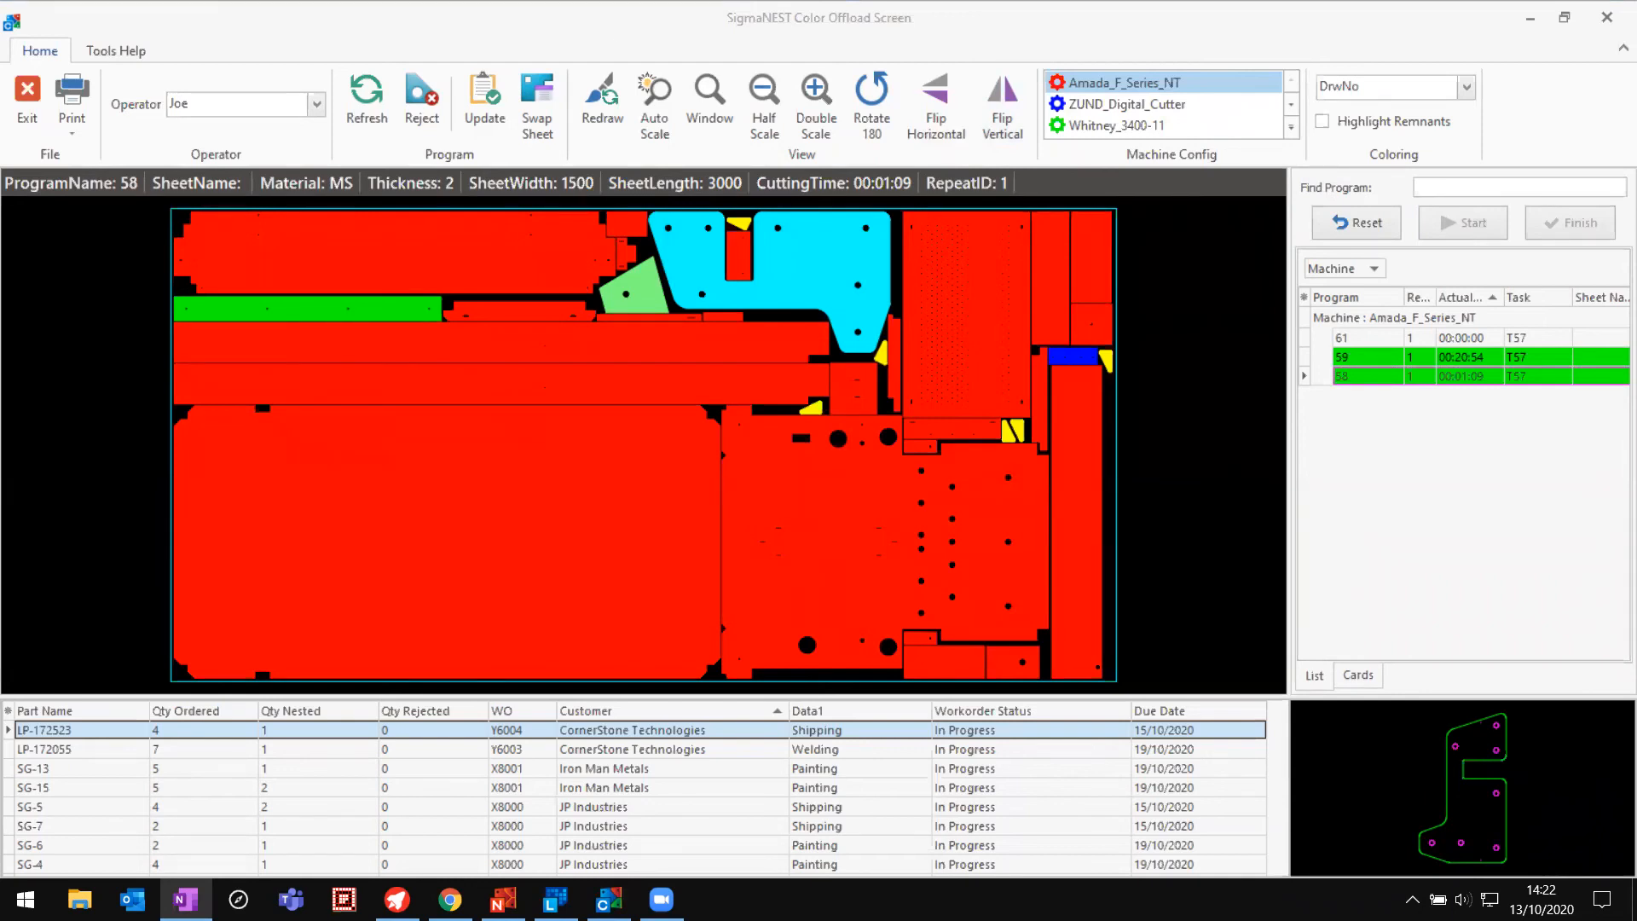
# Step: Color the parts in program 58's nest by Workorder, and switch the coloring to Customer
pyautogui.click(1144, 306)
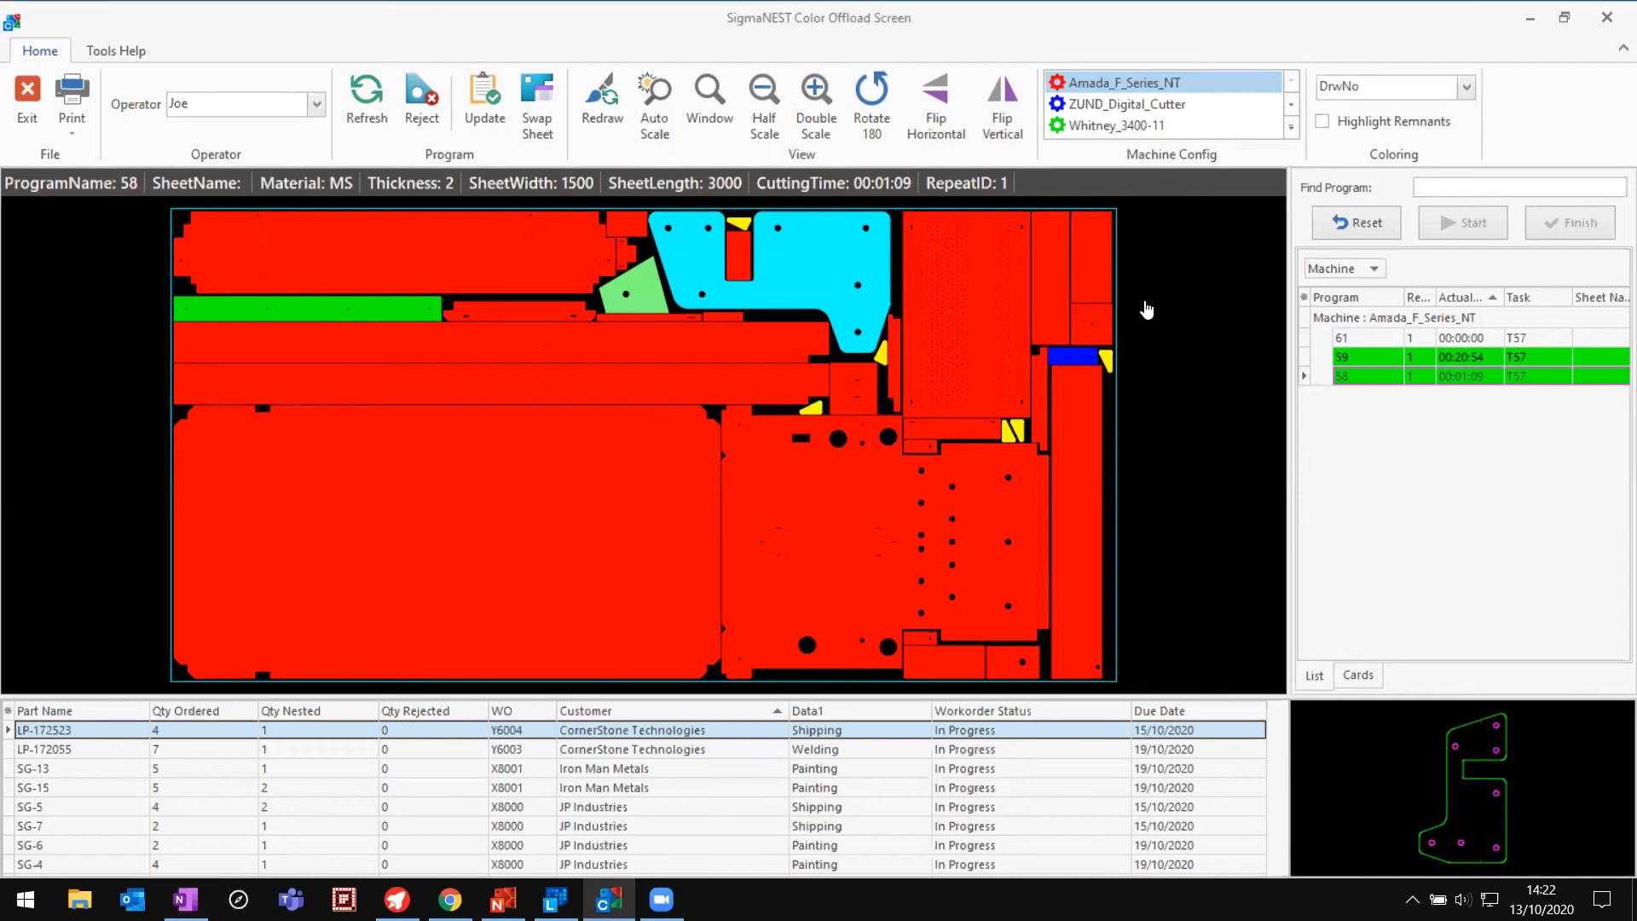
pyautogui.scroll(-1, 1234, 224)
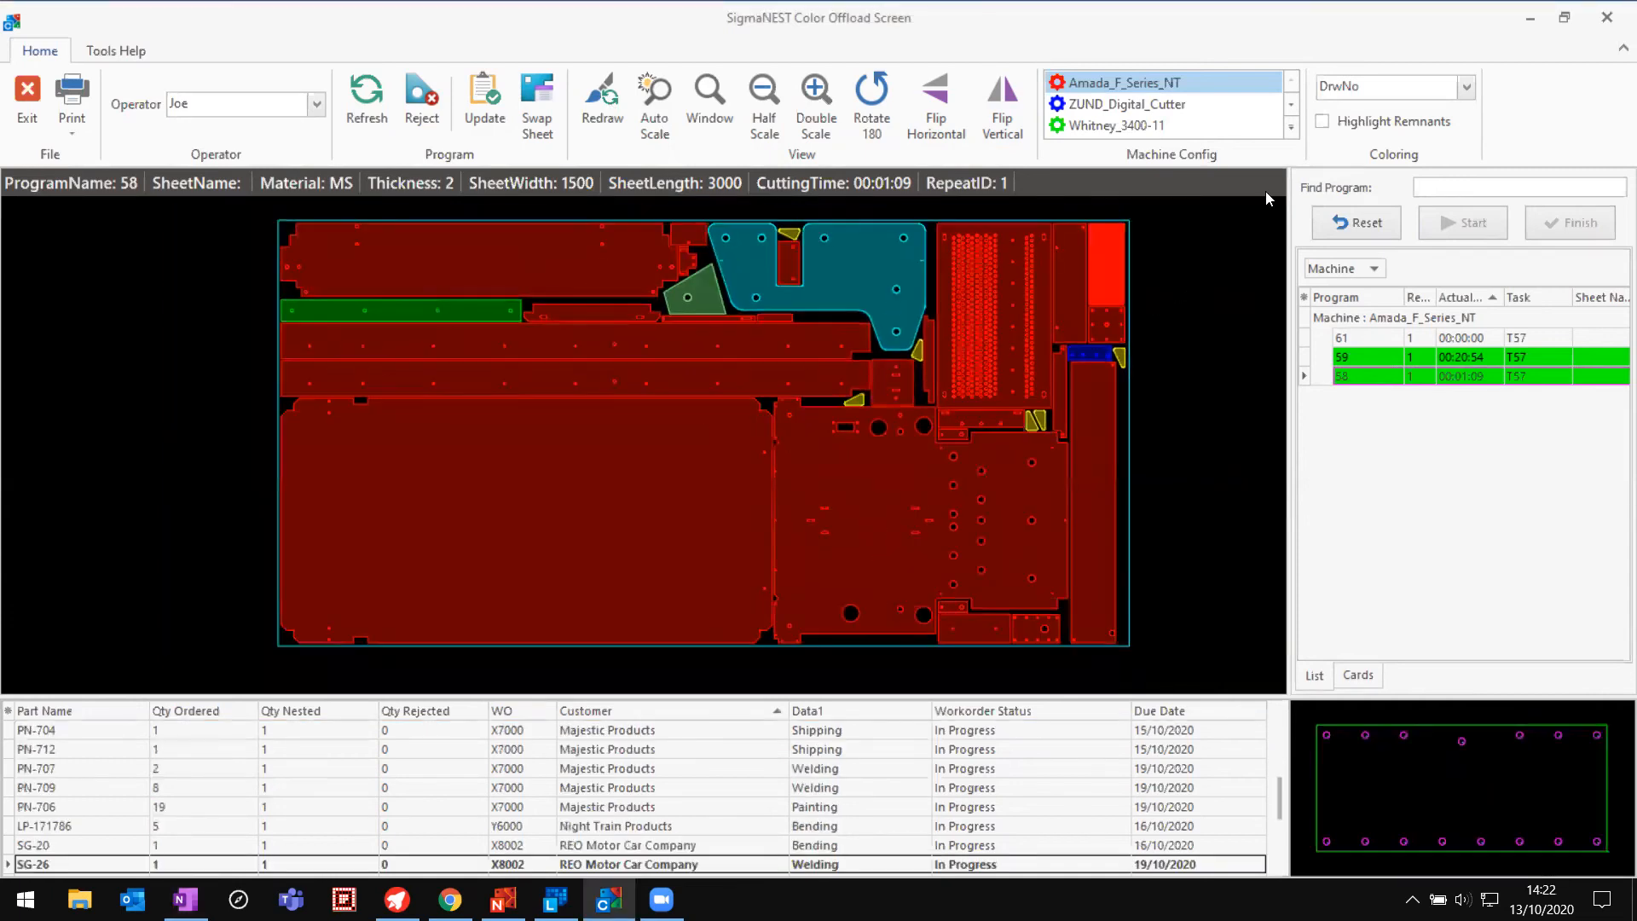
pyautogui.click(1467, 88)
pyautogui.click(1405, 143)
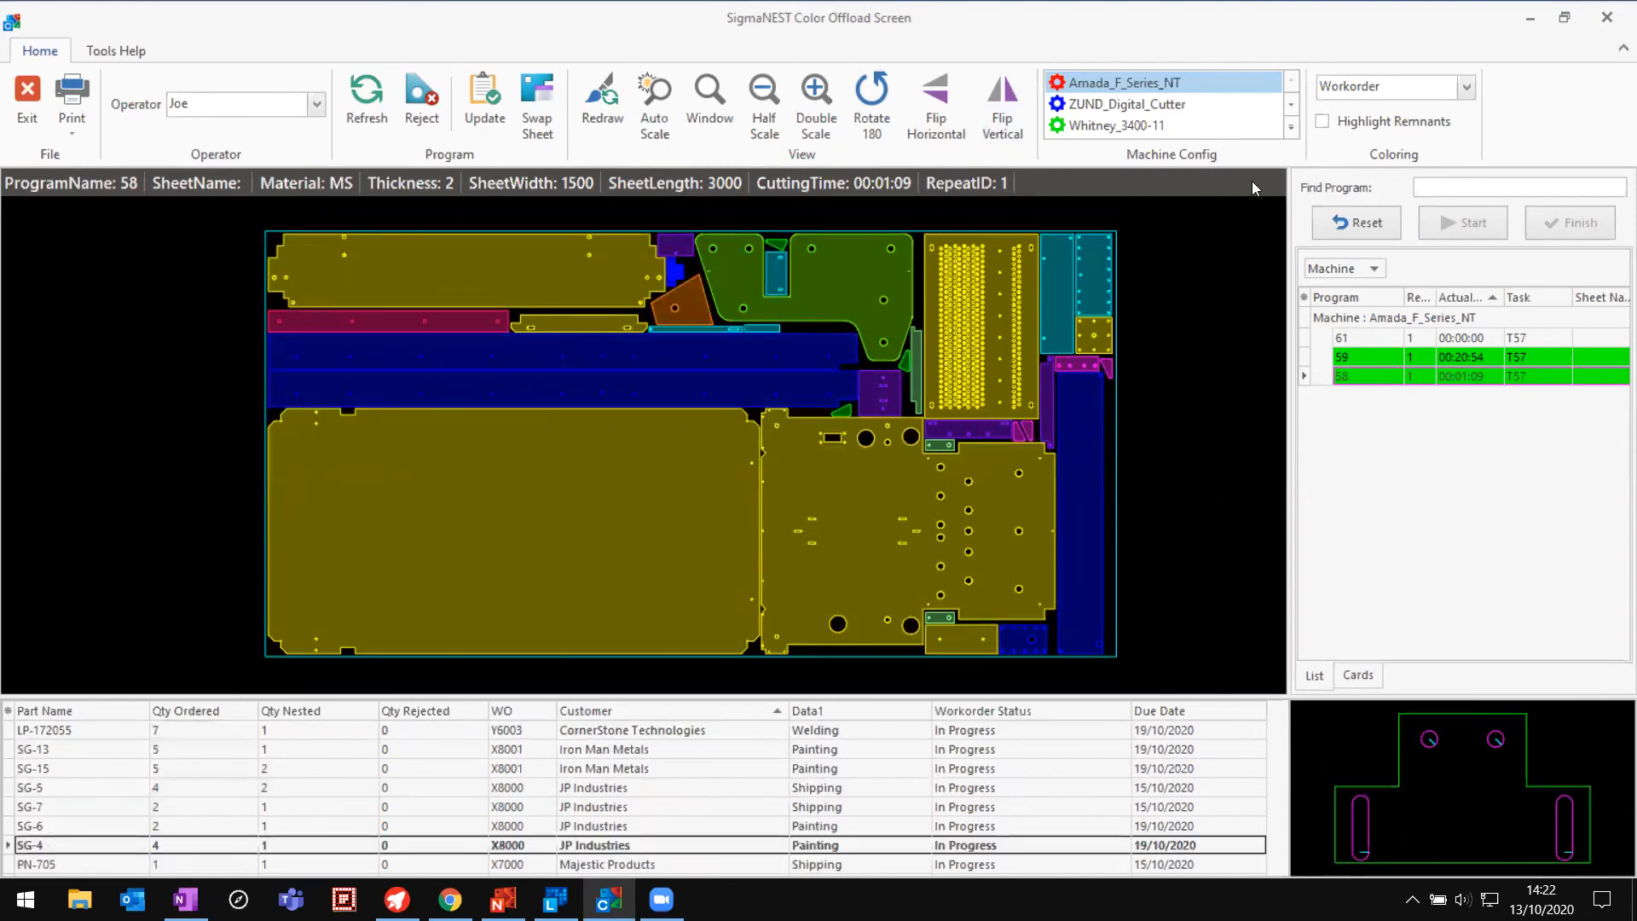
pyautogui.click(1467, 88)
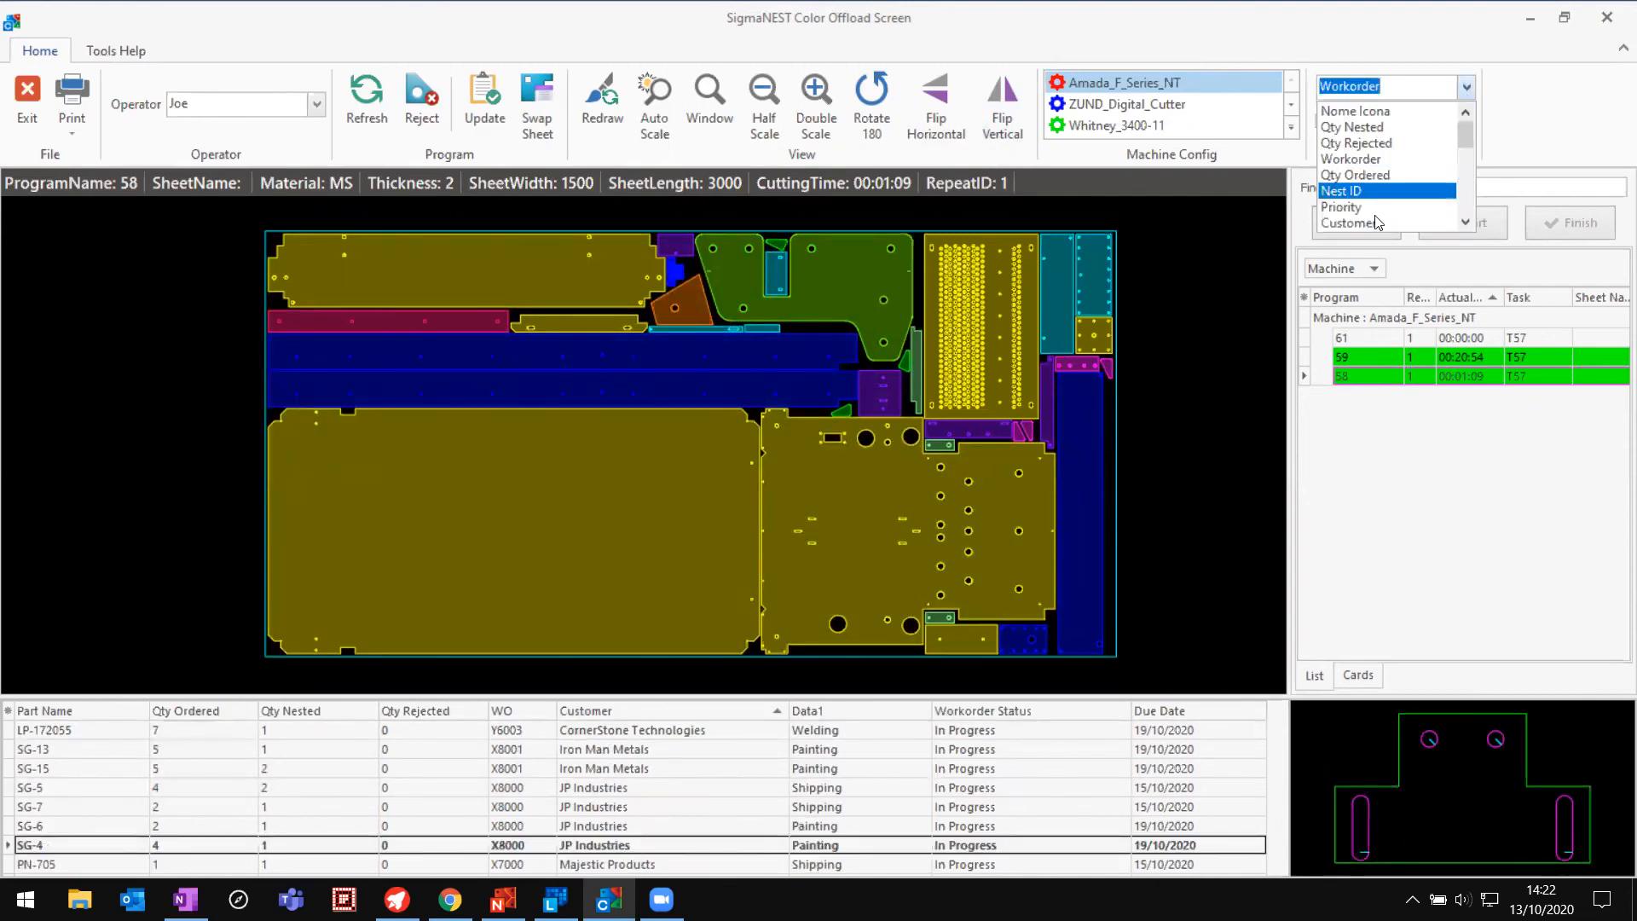
pyautogui.click(1364, 222)
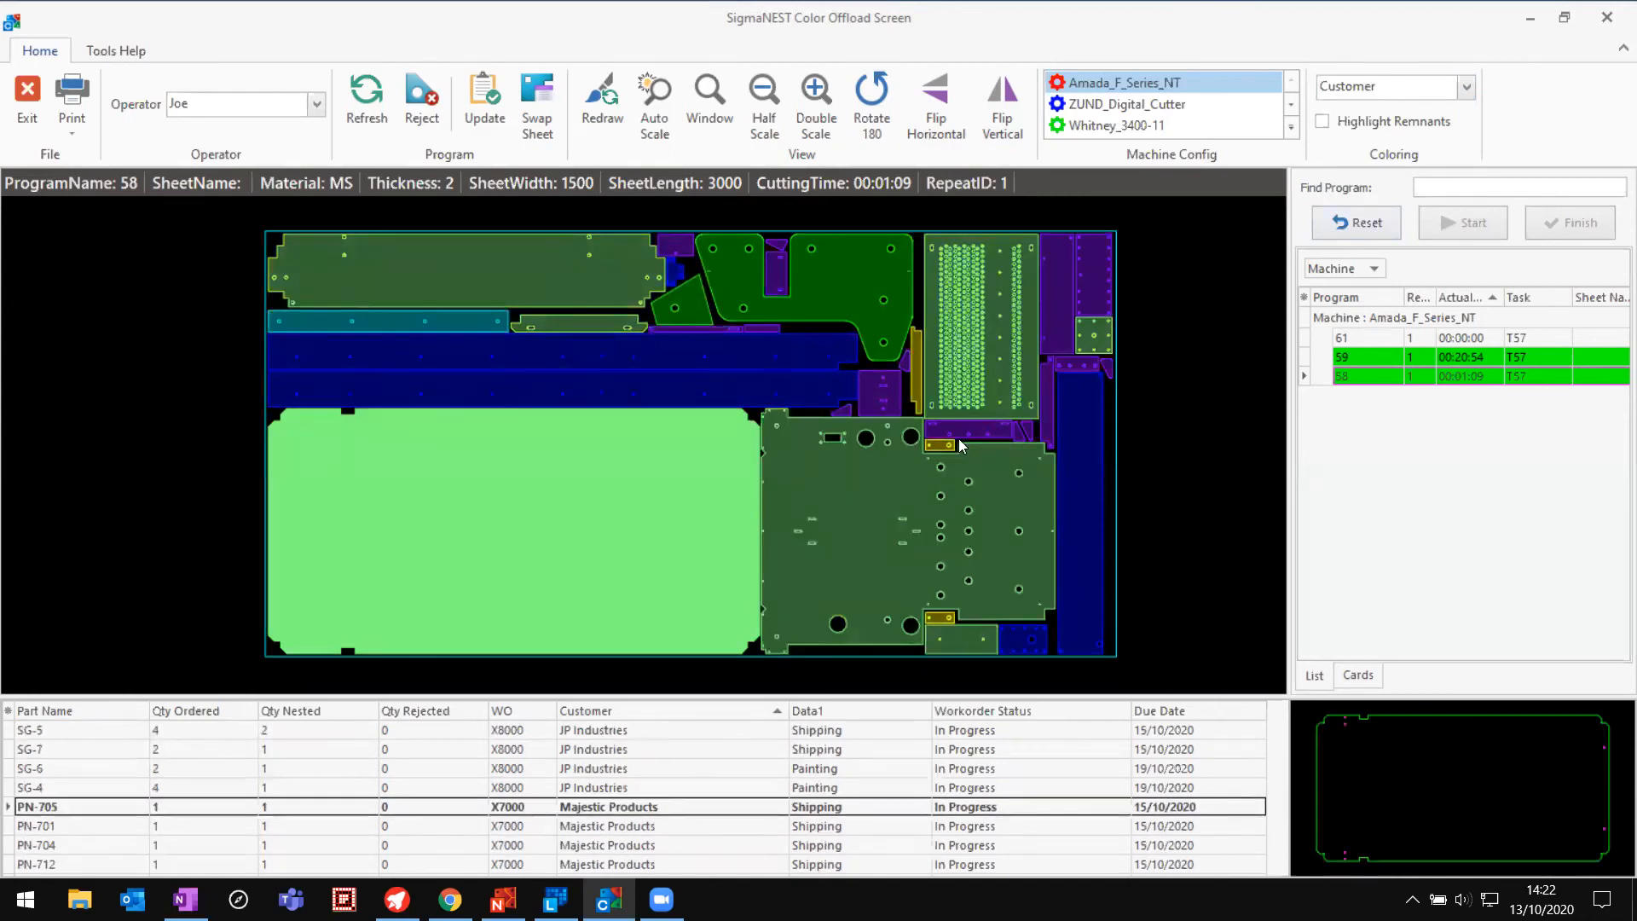
# Step: Color the nest's parts by Data 1 and highlight part PN-701
pyautogui.click(1466, 88)
pyautogui.scroll(-2, 1381, 171)
pyautogui.click(1365, 220)
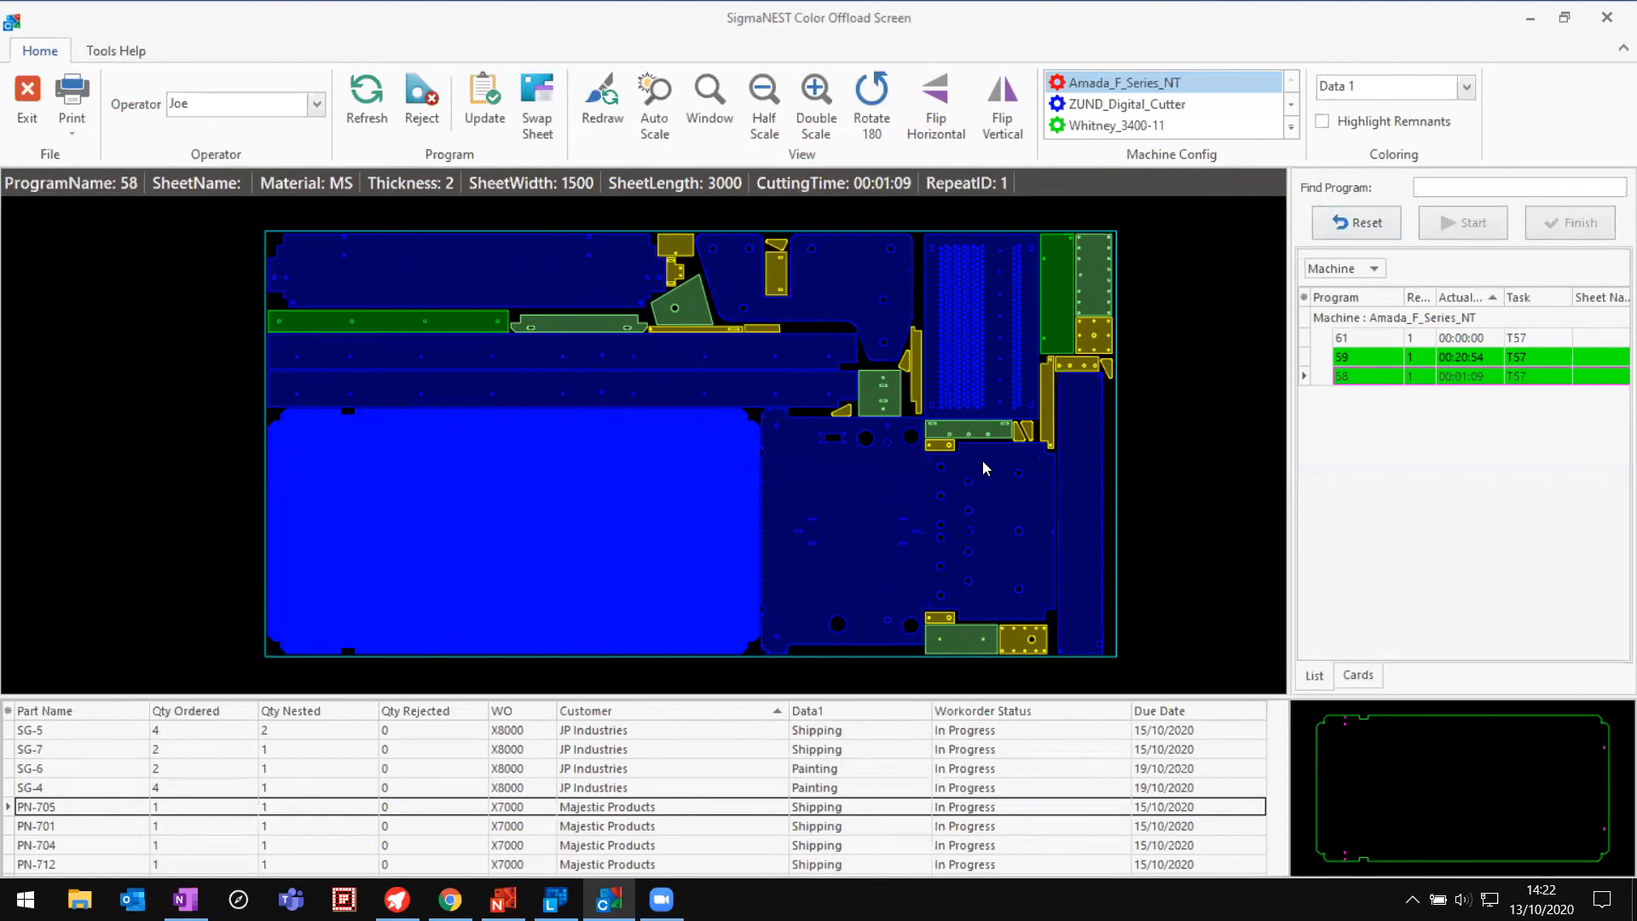
pyautogui.click(779, 483)
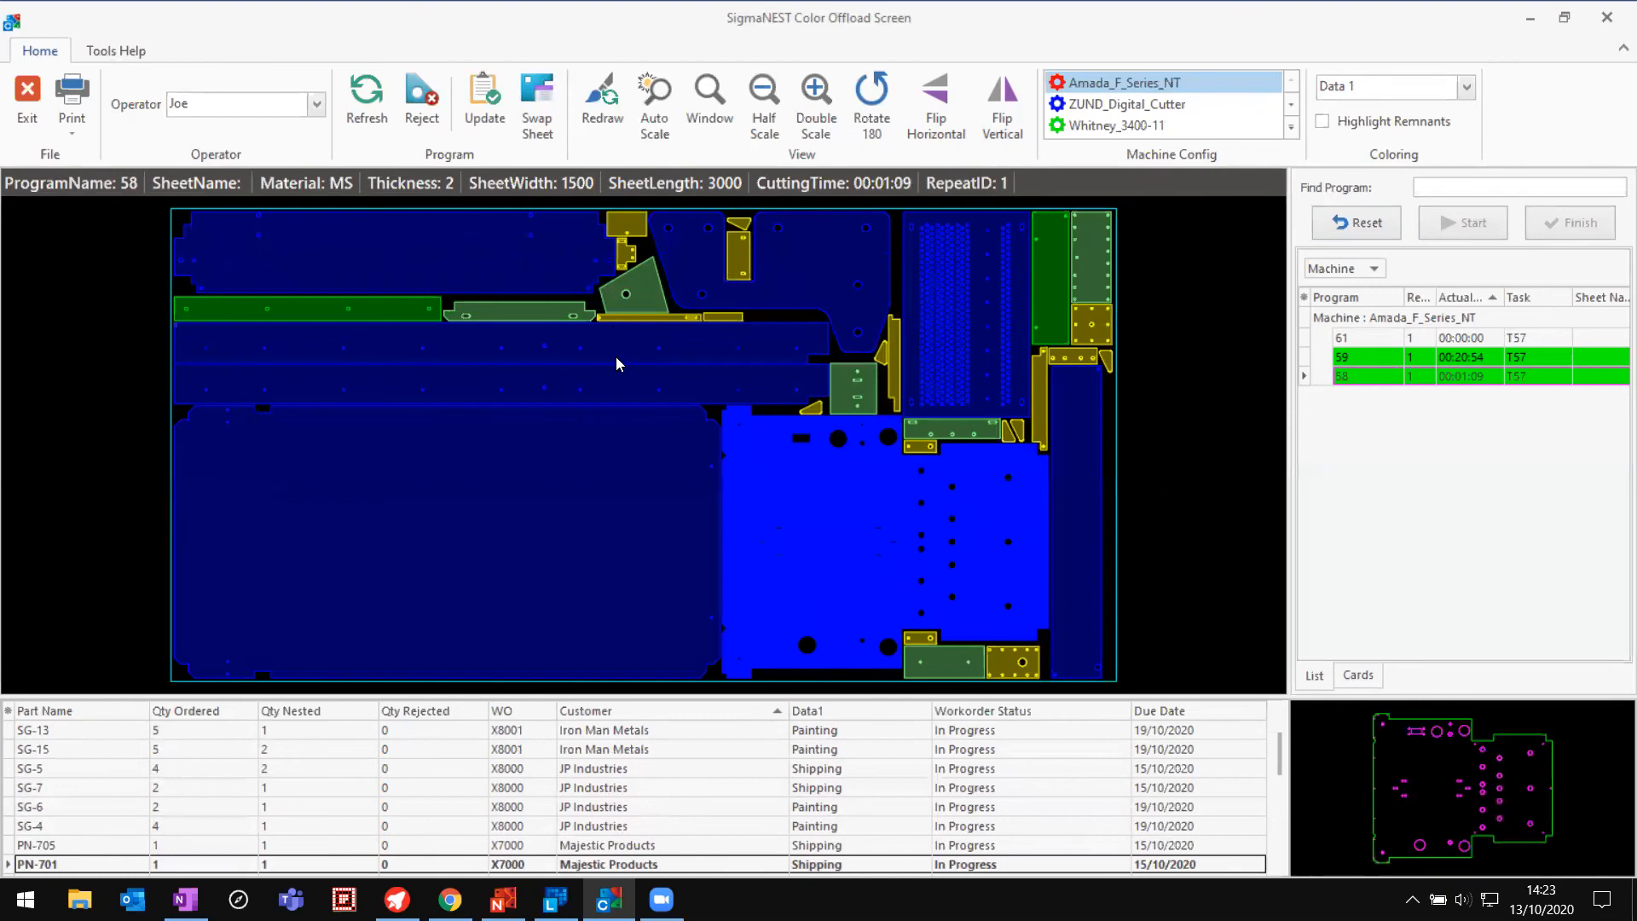
# Step: Reject one each of LP-172523, SG-22 and SG-5 with reason 3=Poor Edge Quality, and update program 58
pyautogui.click(426, 118)
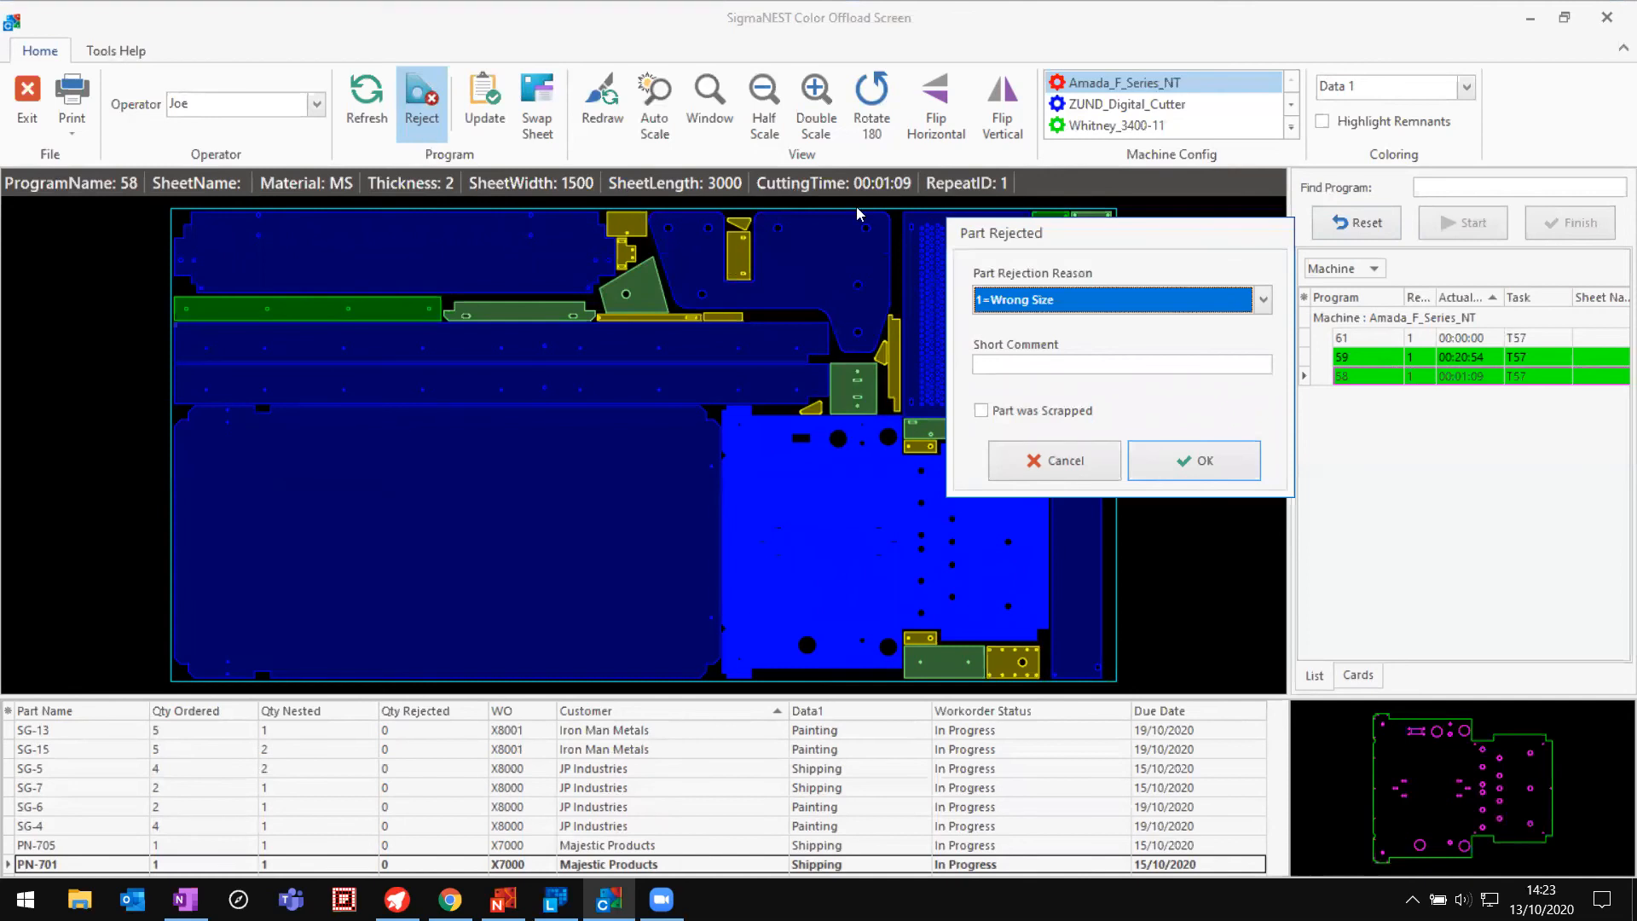
pyautogui.click(1029, 298)
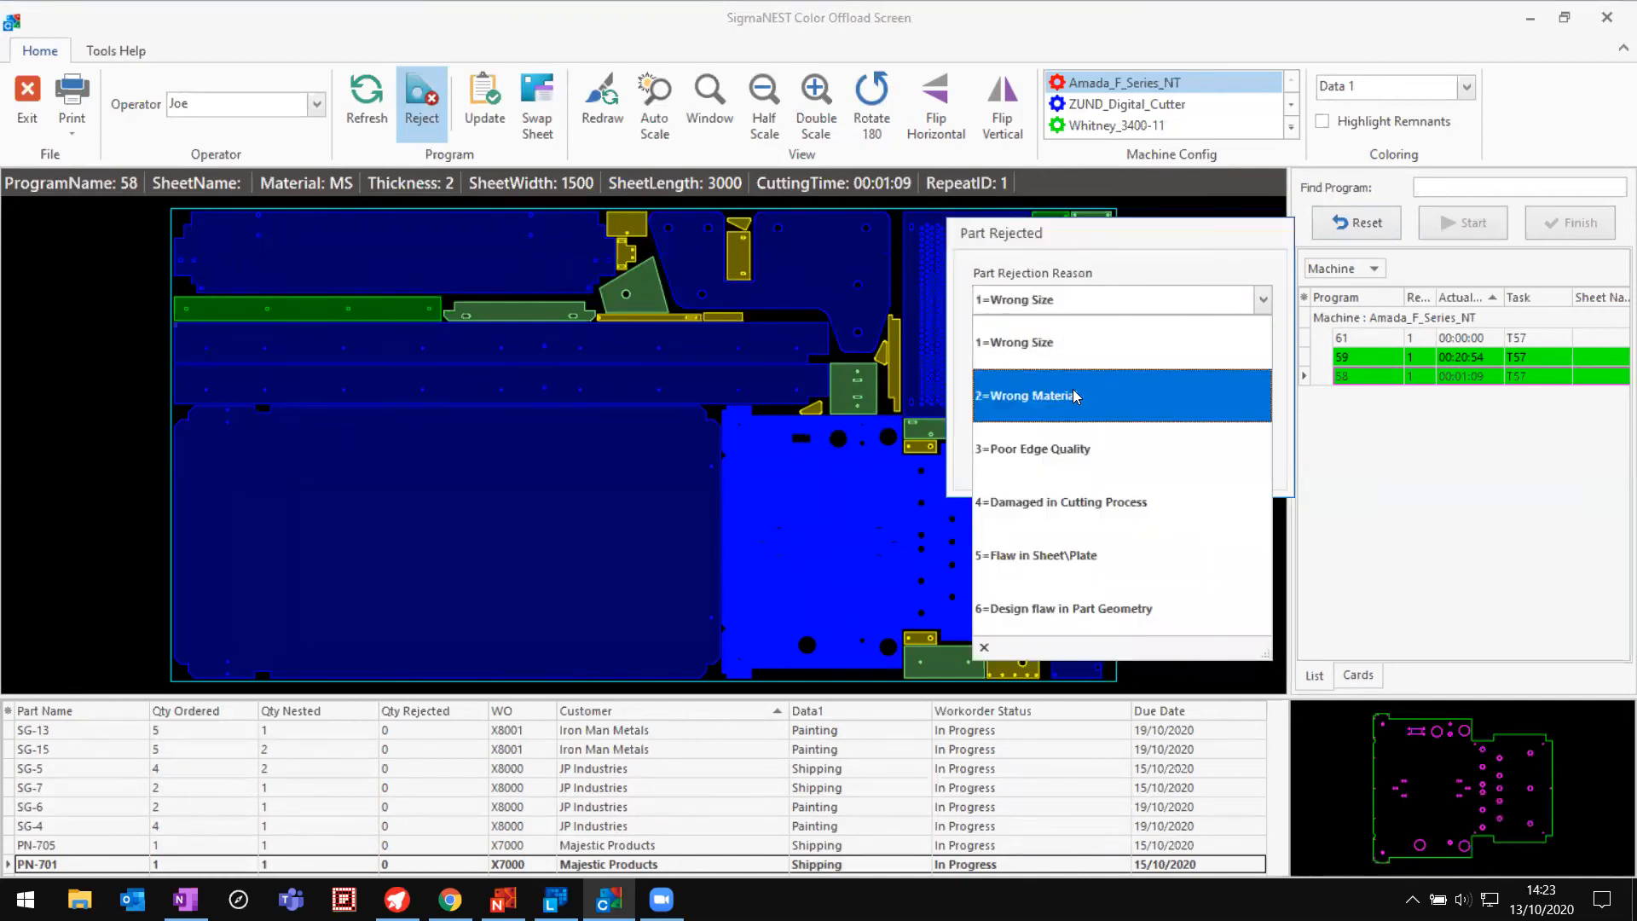
pyautogui.click(1102, 449)
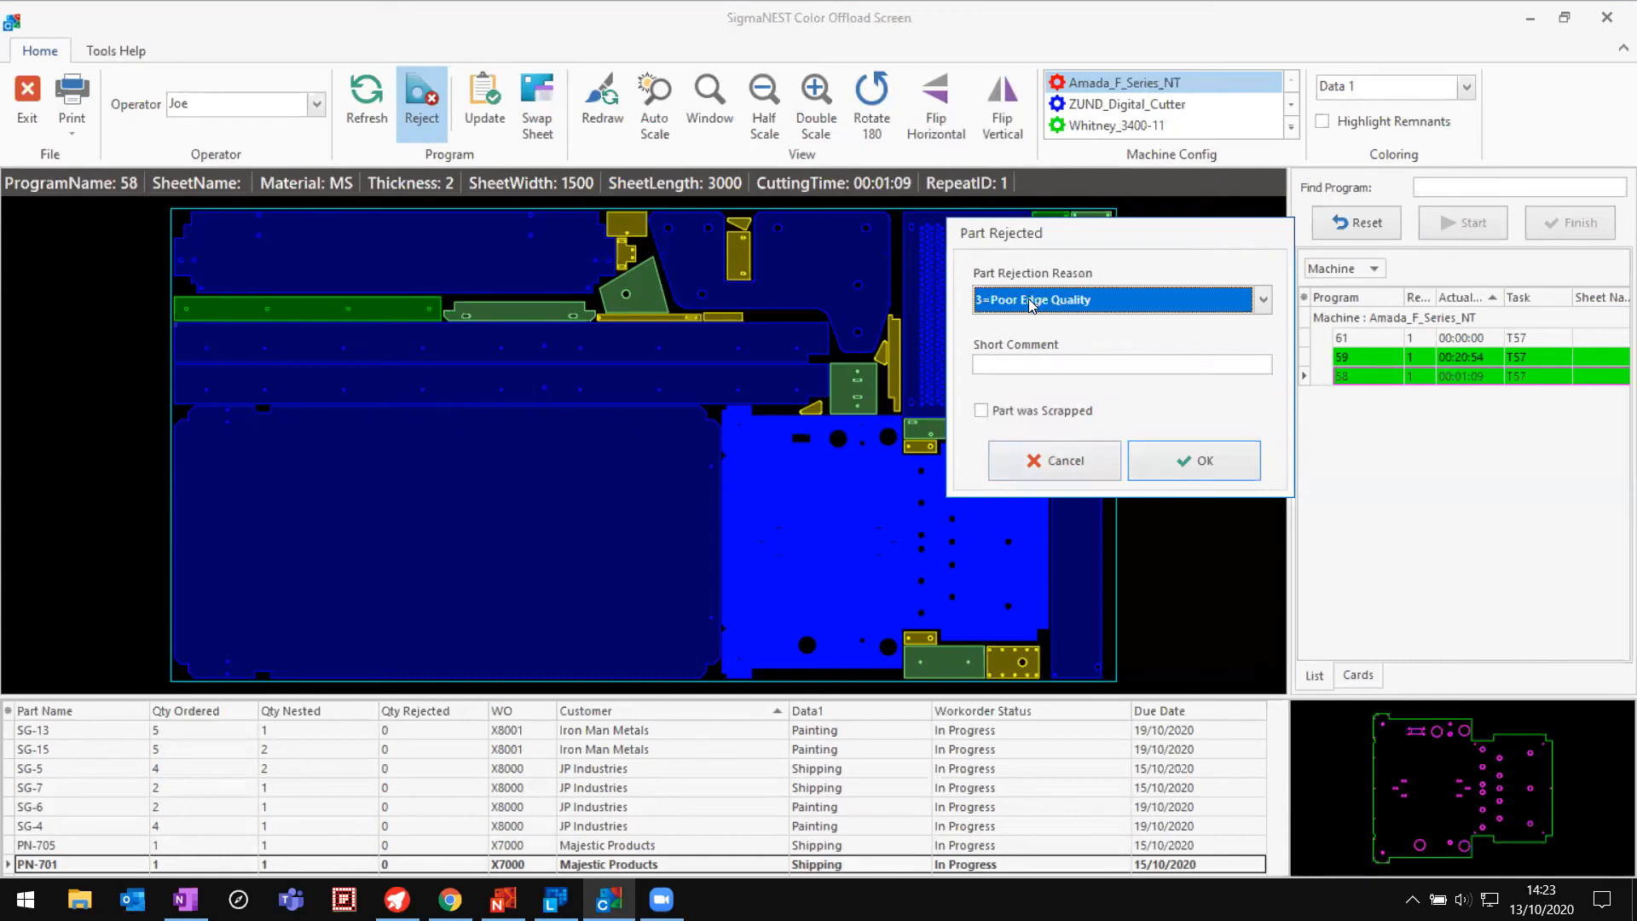
pyautogui.click(815, 294)
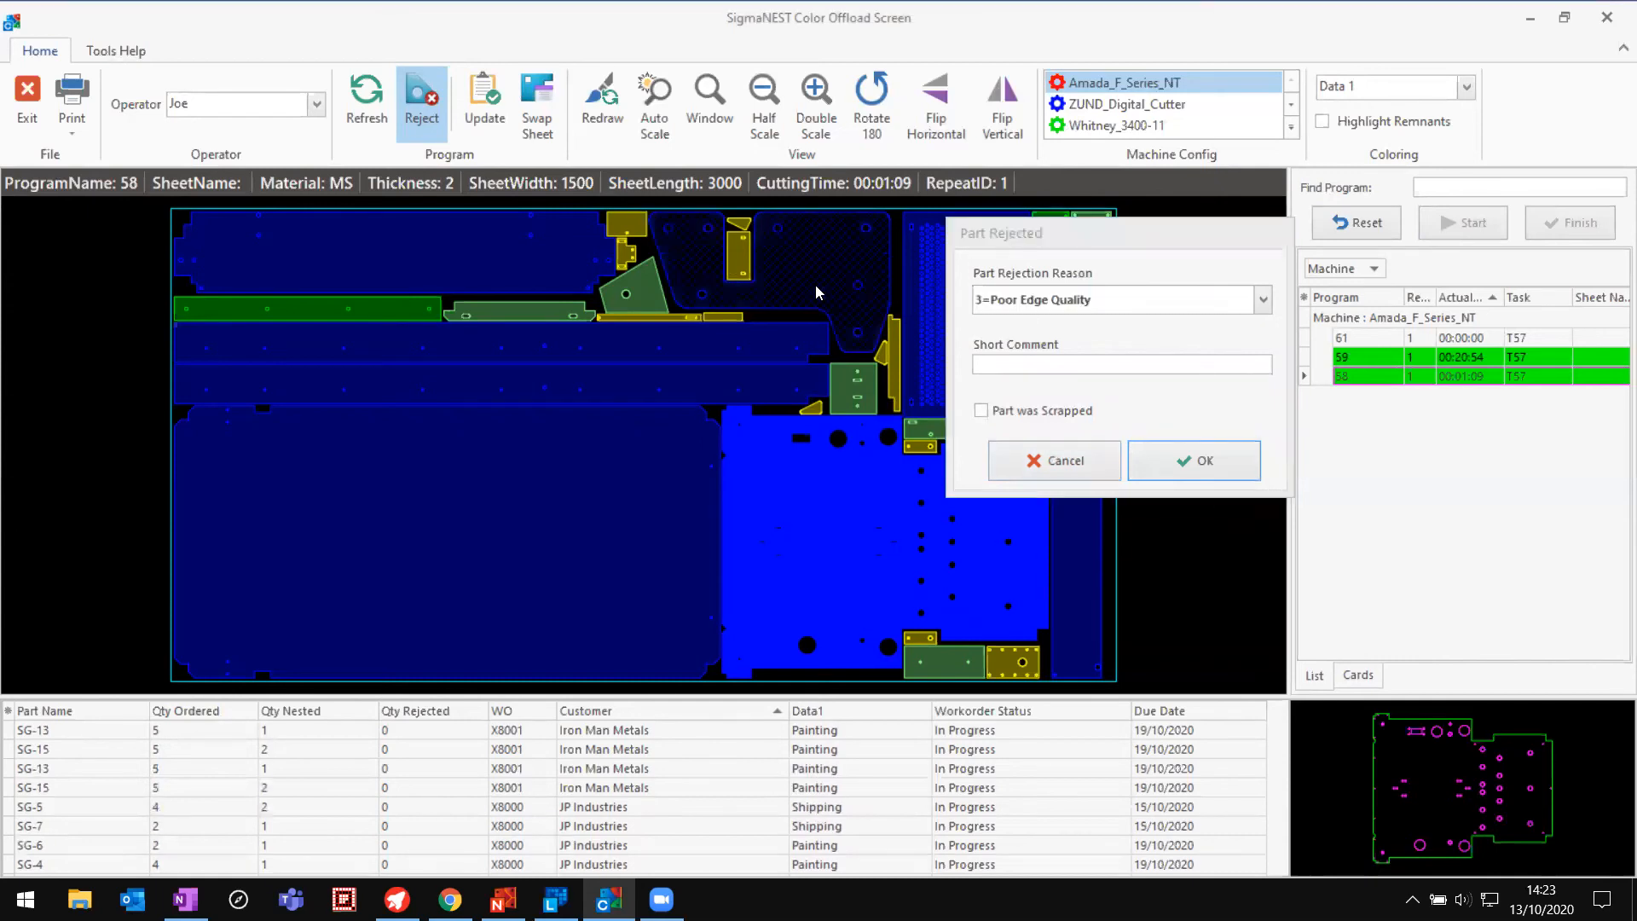
pyautogui.click(738, 268)
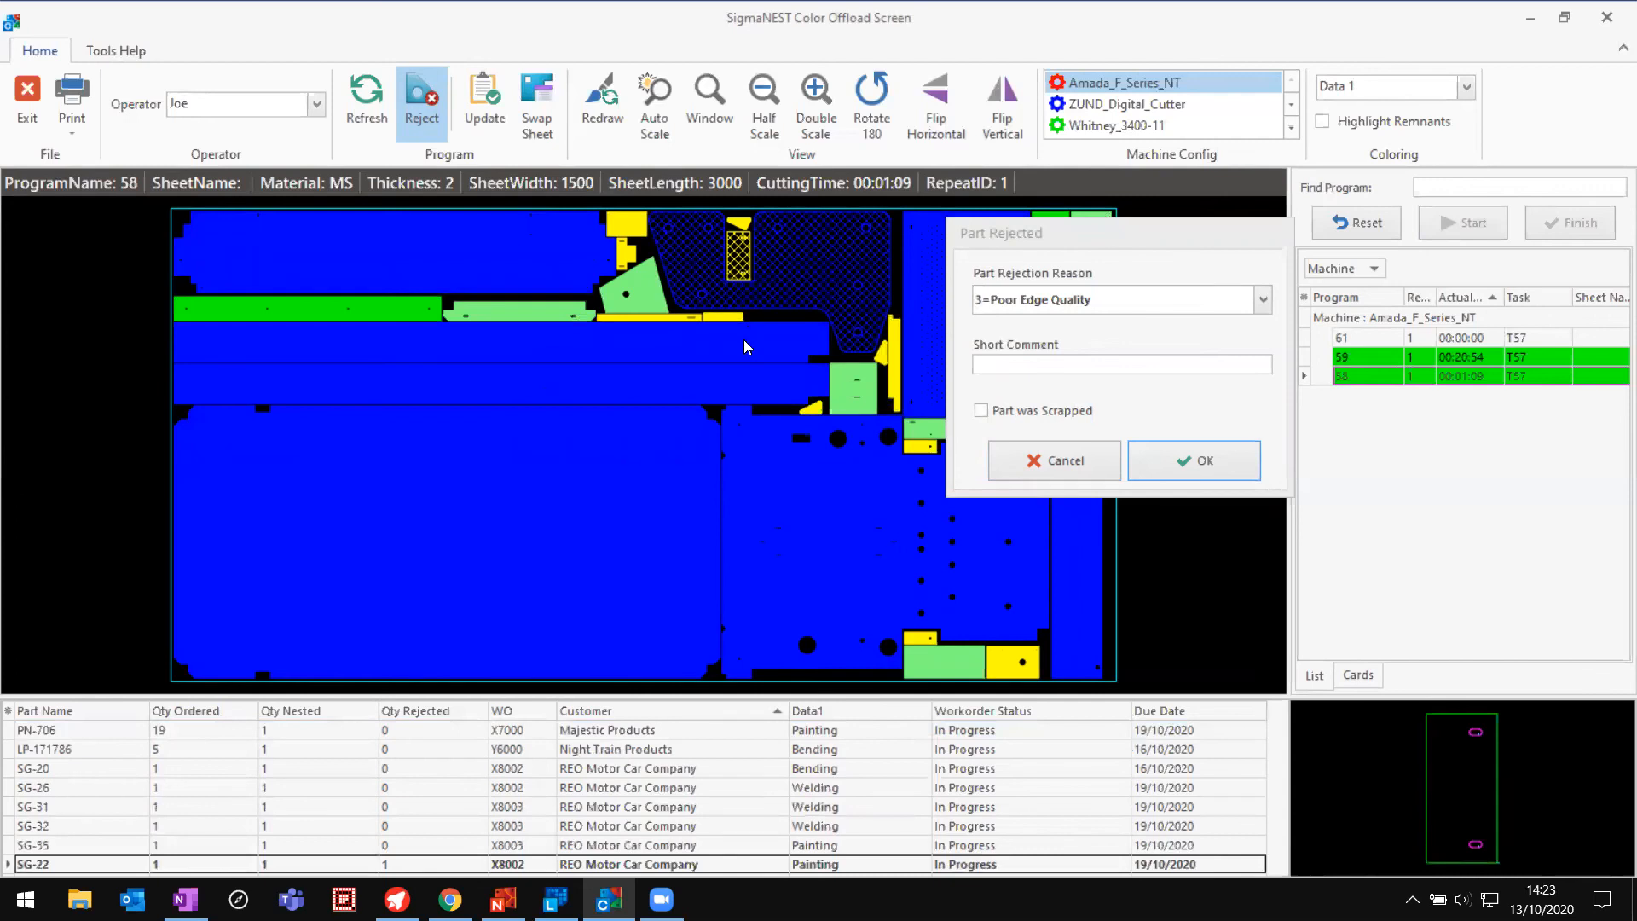
pyautogui.click(744, 339)
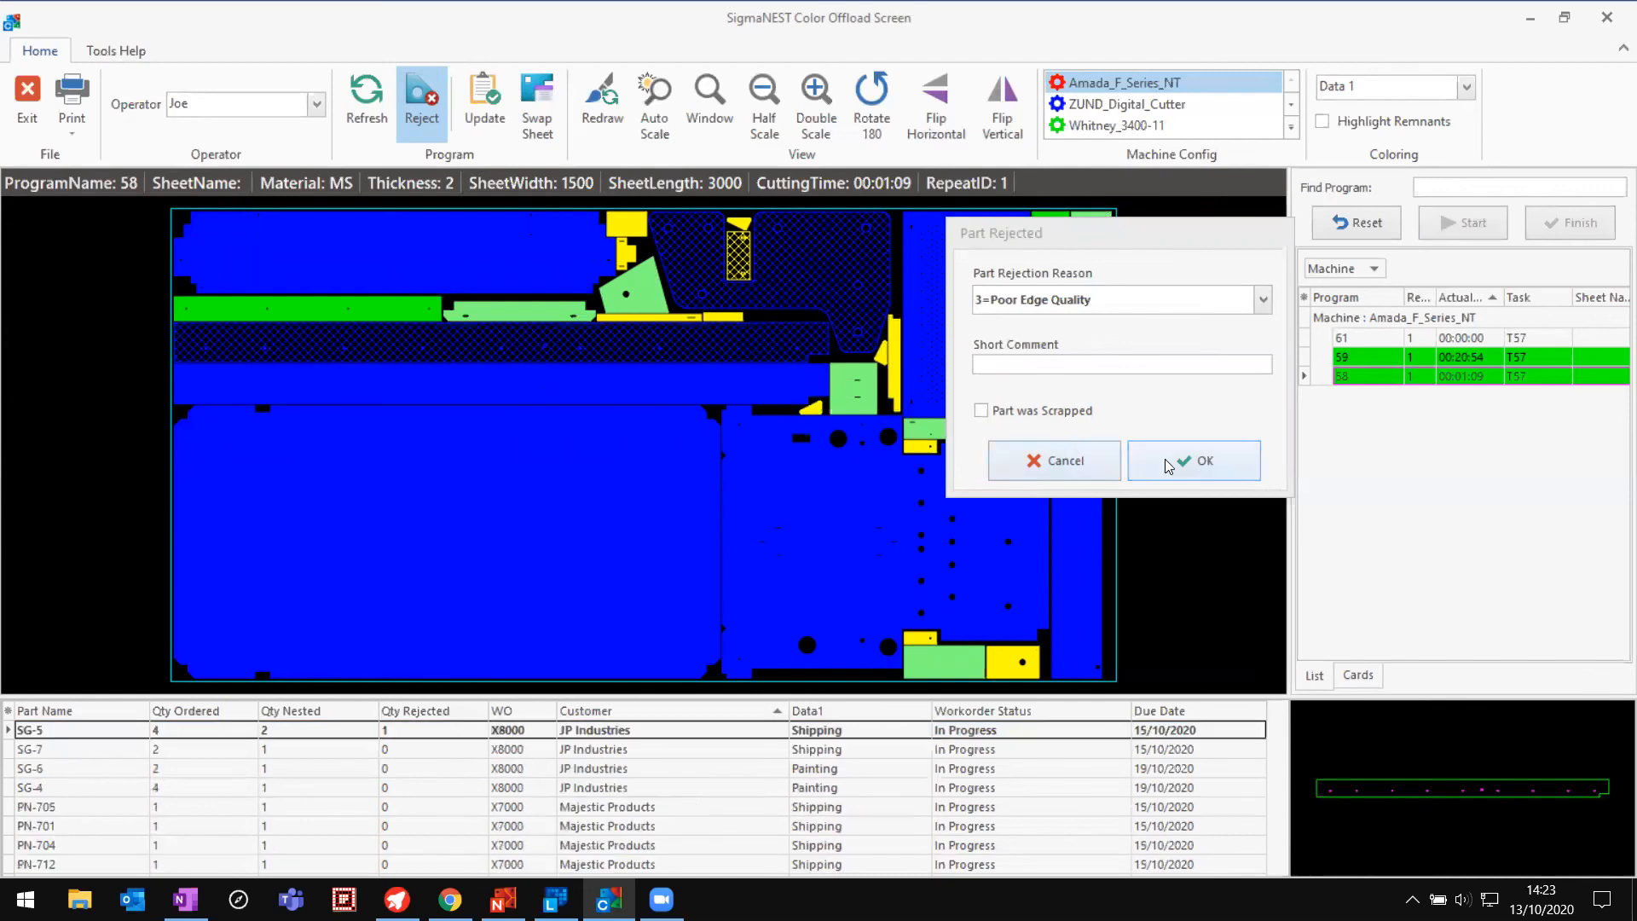
pyautogui.click(1199, 465)
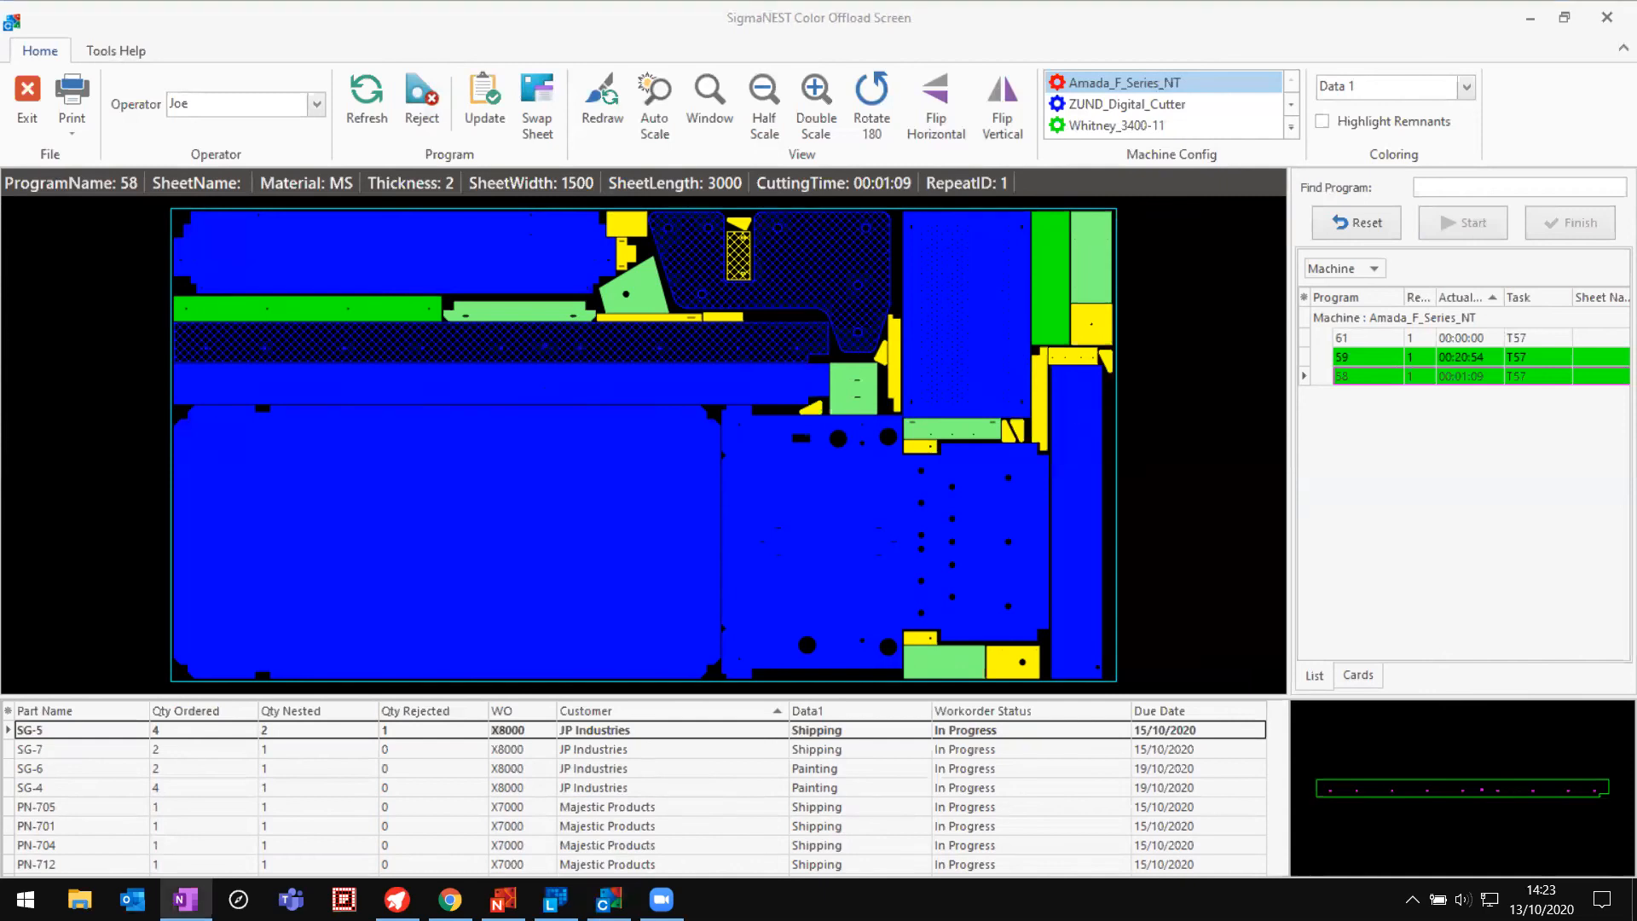
pyautogui.scroll(2, 635, 729)
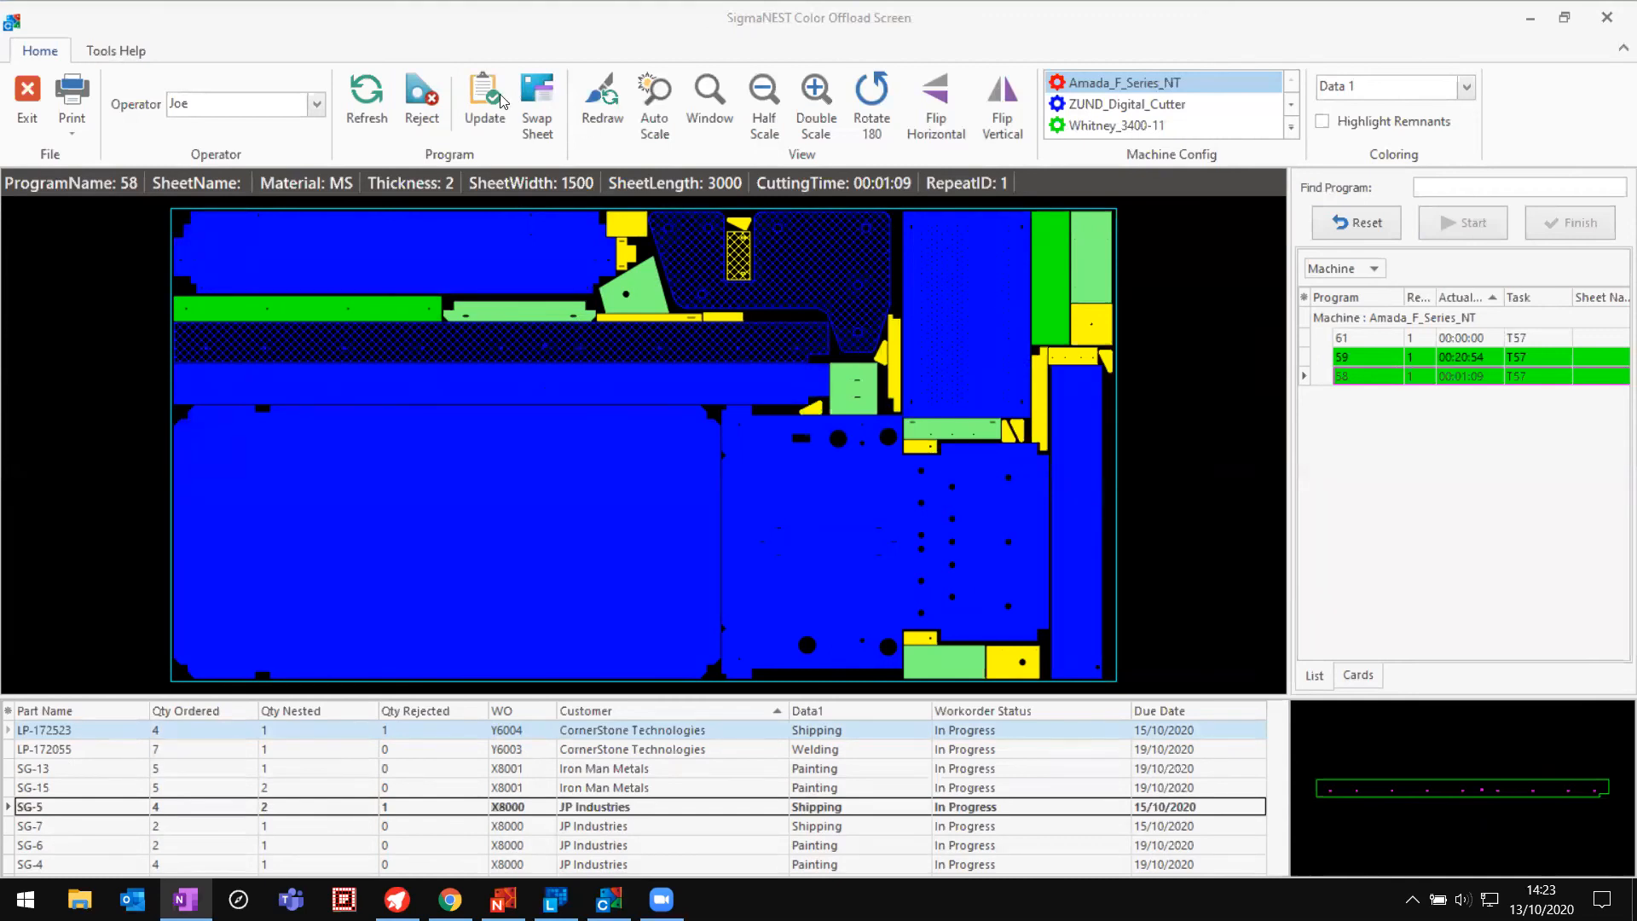
pyautogui.click(491, 113)
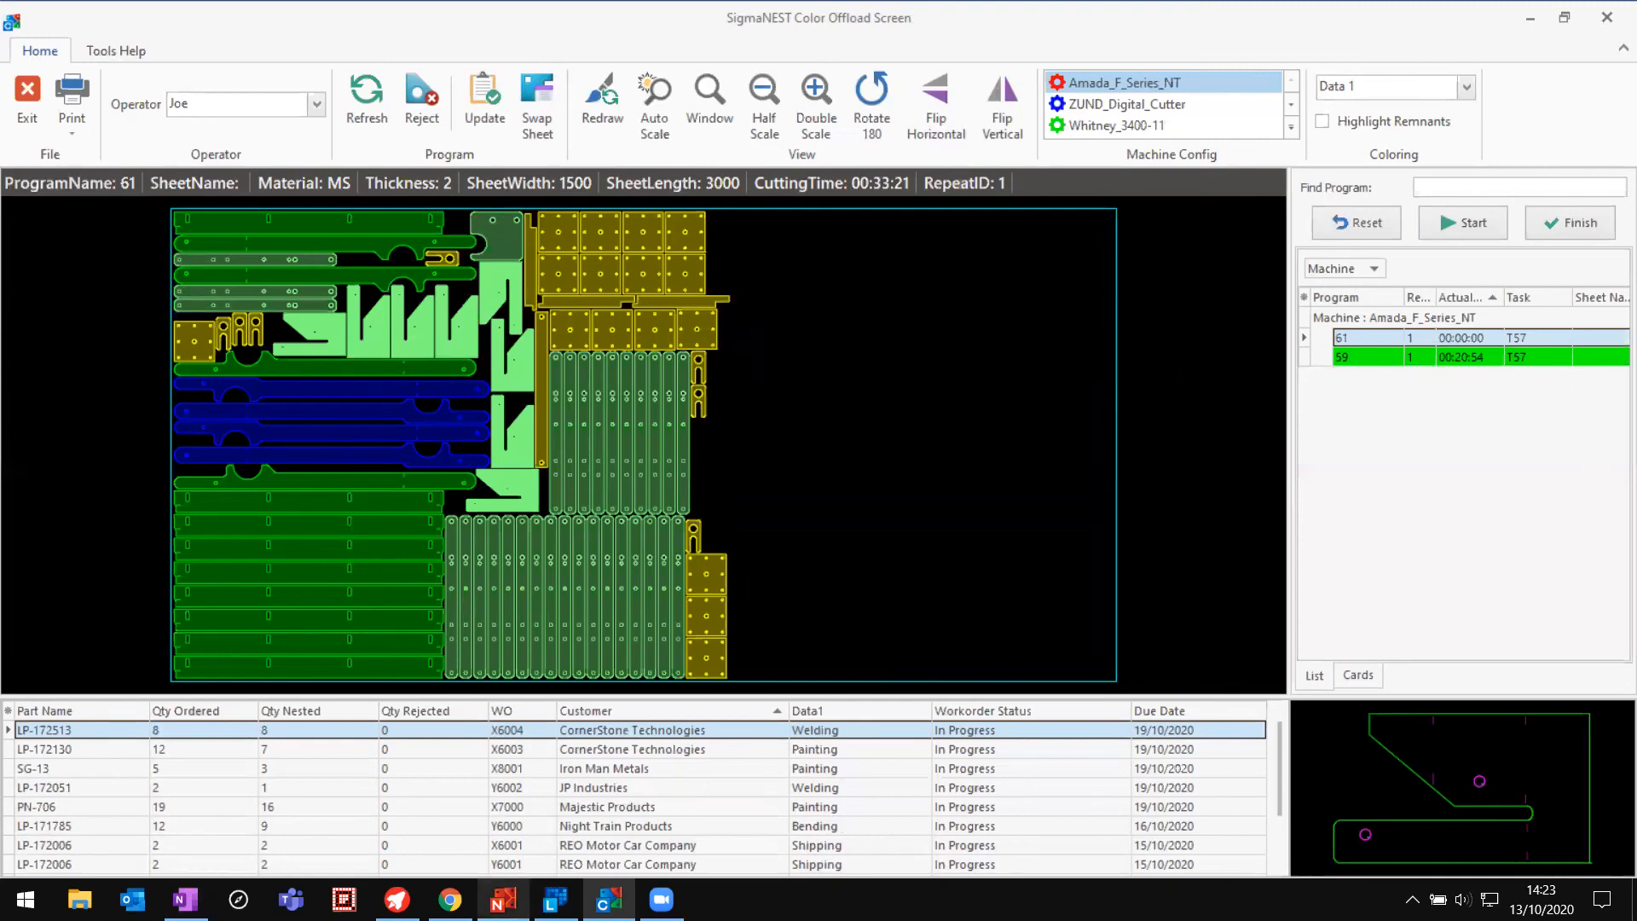
# Step: Switch to SigmaNEST and check the in-process, completed and remaining quantities of the orders in the Work Order List
pyautogui.click(503, 899)
pyautogui.click(455, 99)
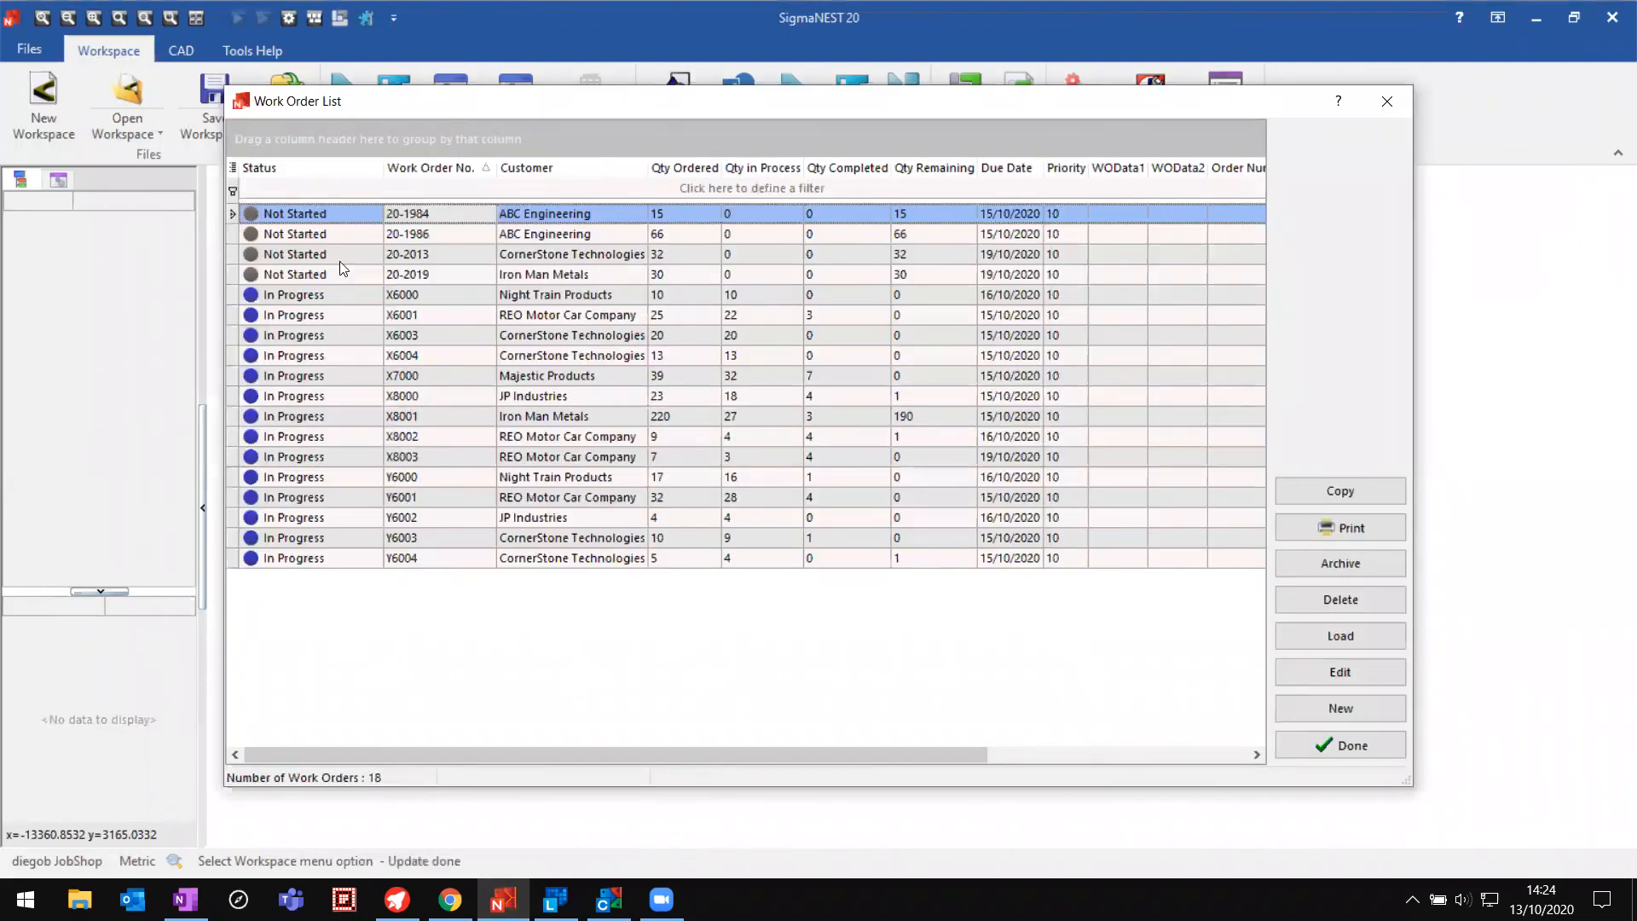
pyautogui.click(339, 254)
pyautogui.click(341, 295)
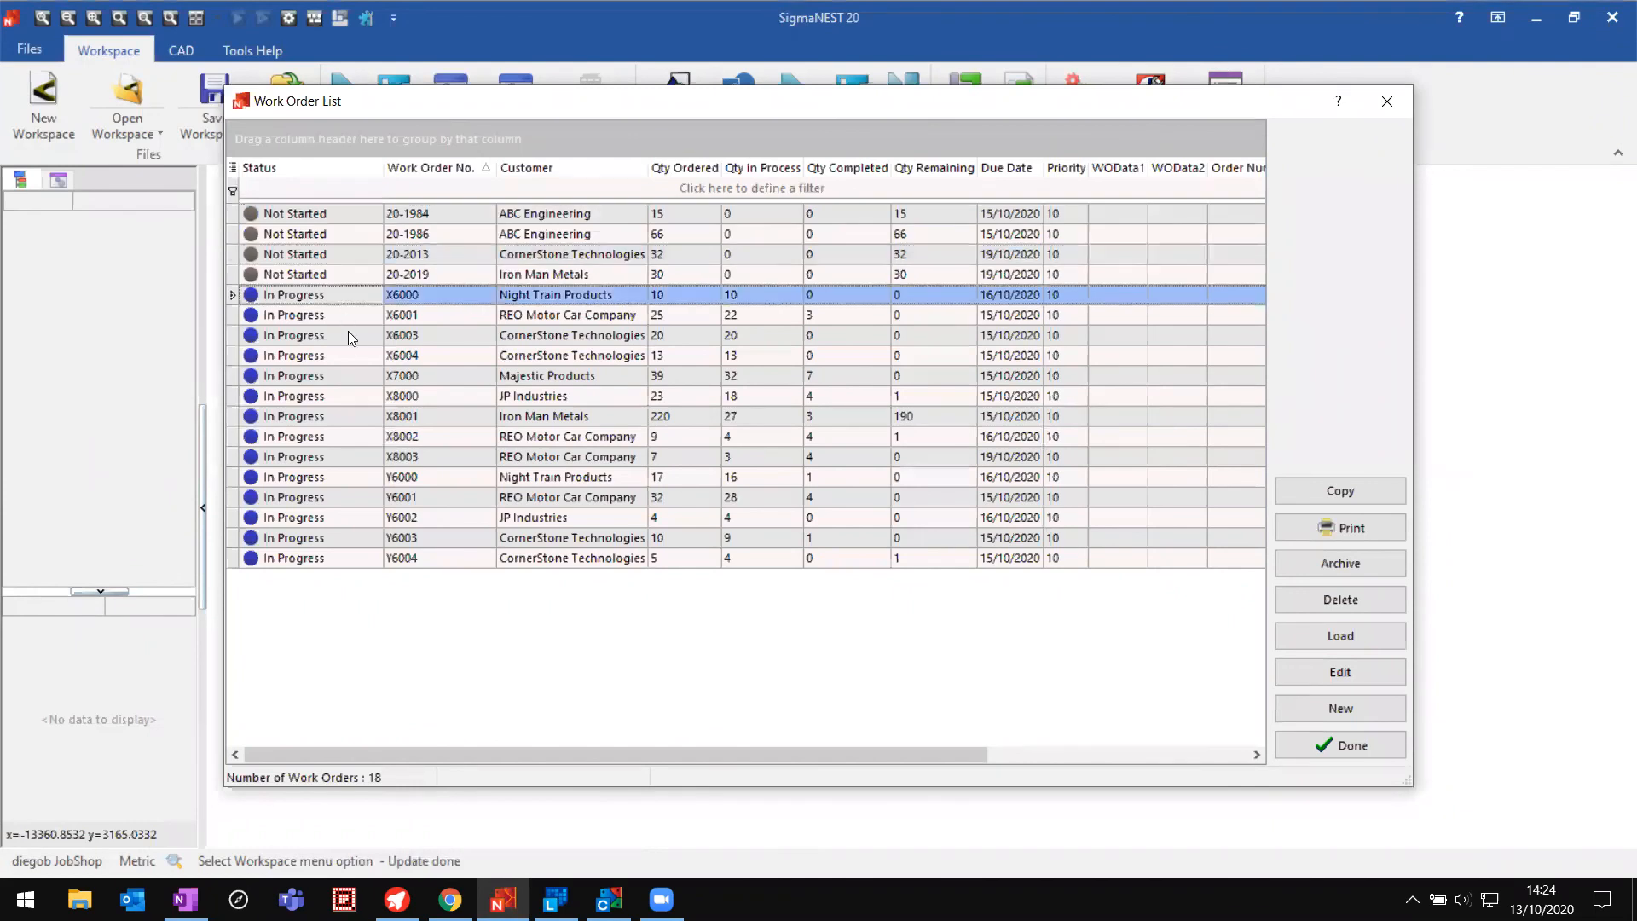
pyautogui.click(348, 336)
pyautogui.click(353, 376)
pyautogui.click(356, 416)
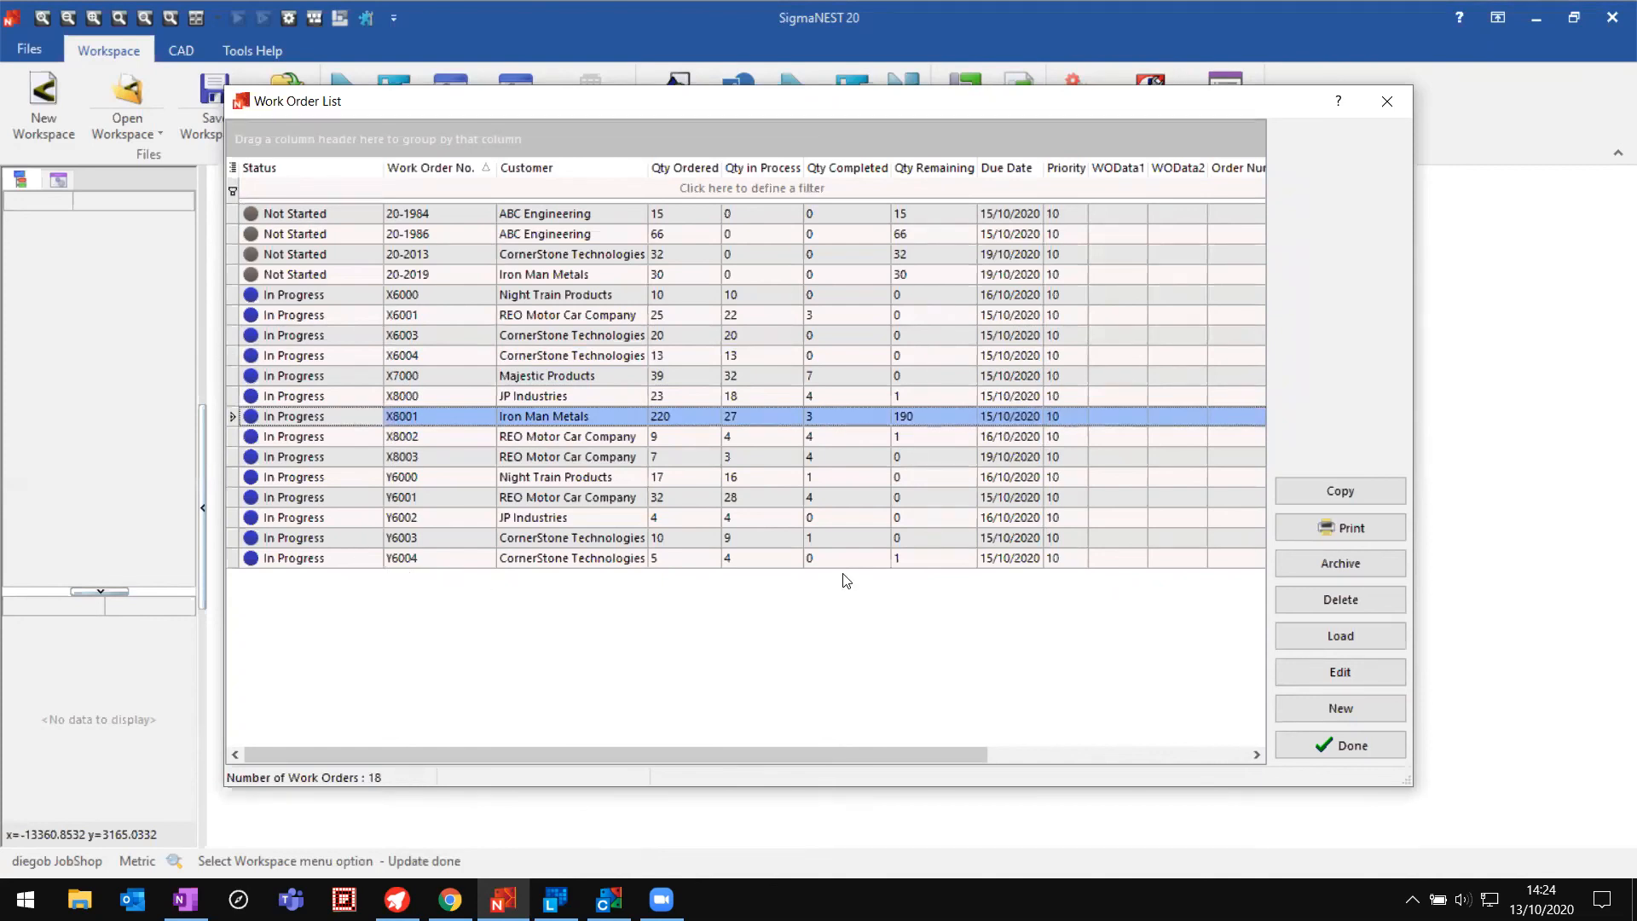
pyautogui.click(825, 496)
pyautogui.moveTo(826, 473)
pyautogui.mouseDown()
pyautogui.moveTo(822, 379)
pyautogui.moveTo(841, 475)
pyautogui.mouseUp()
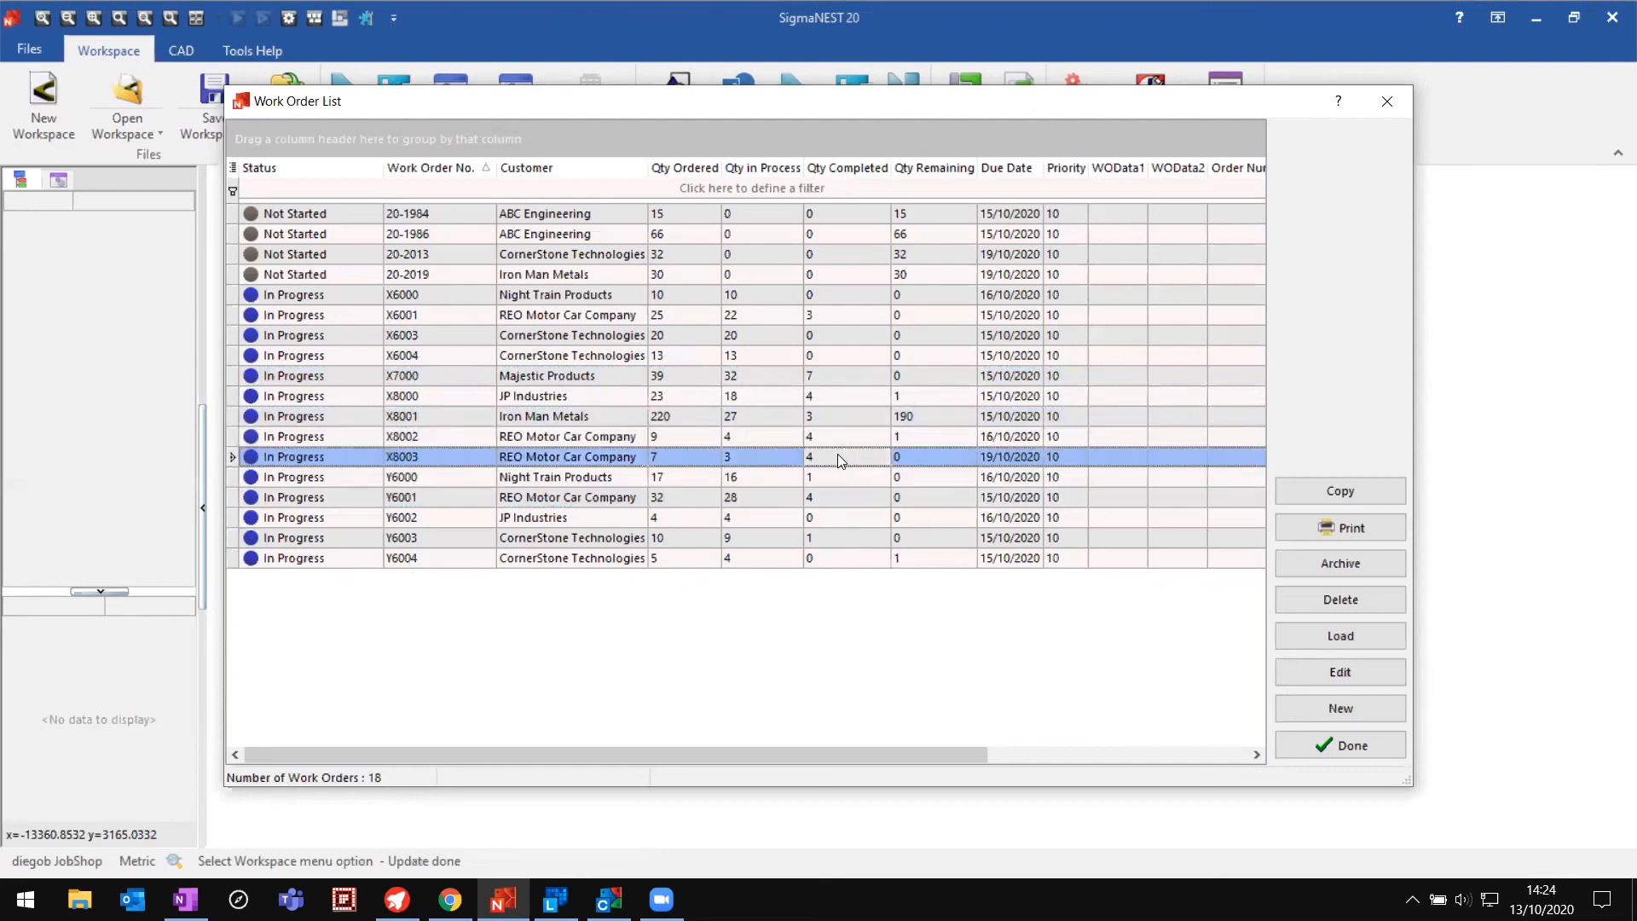
# Step: Examine the completed and remaining part quantities of work order X8000, and close the work orders without changes
pyautogui.doubleClick(831, 399)
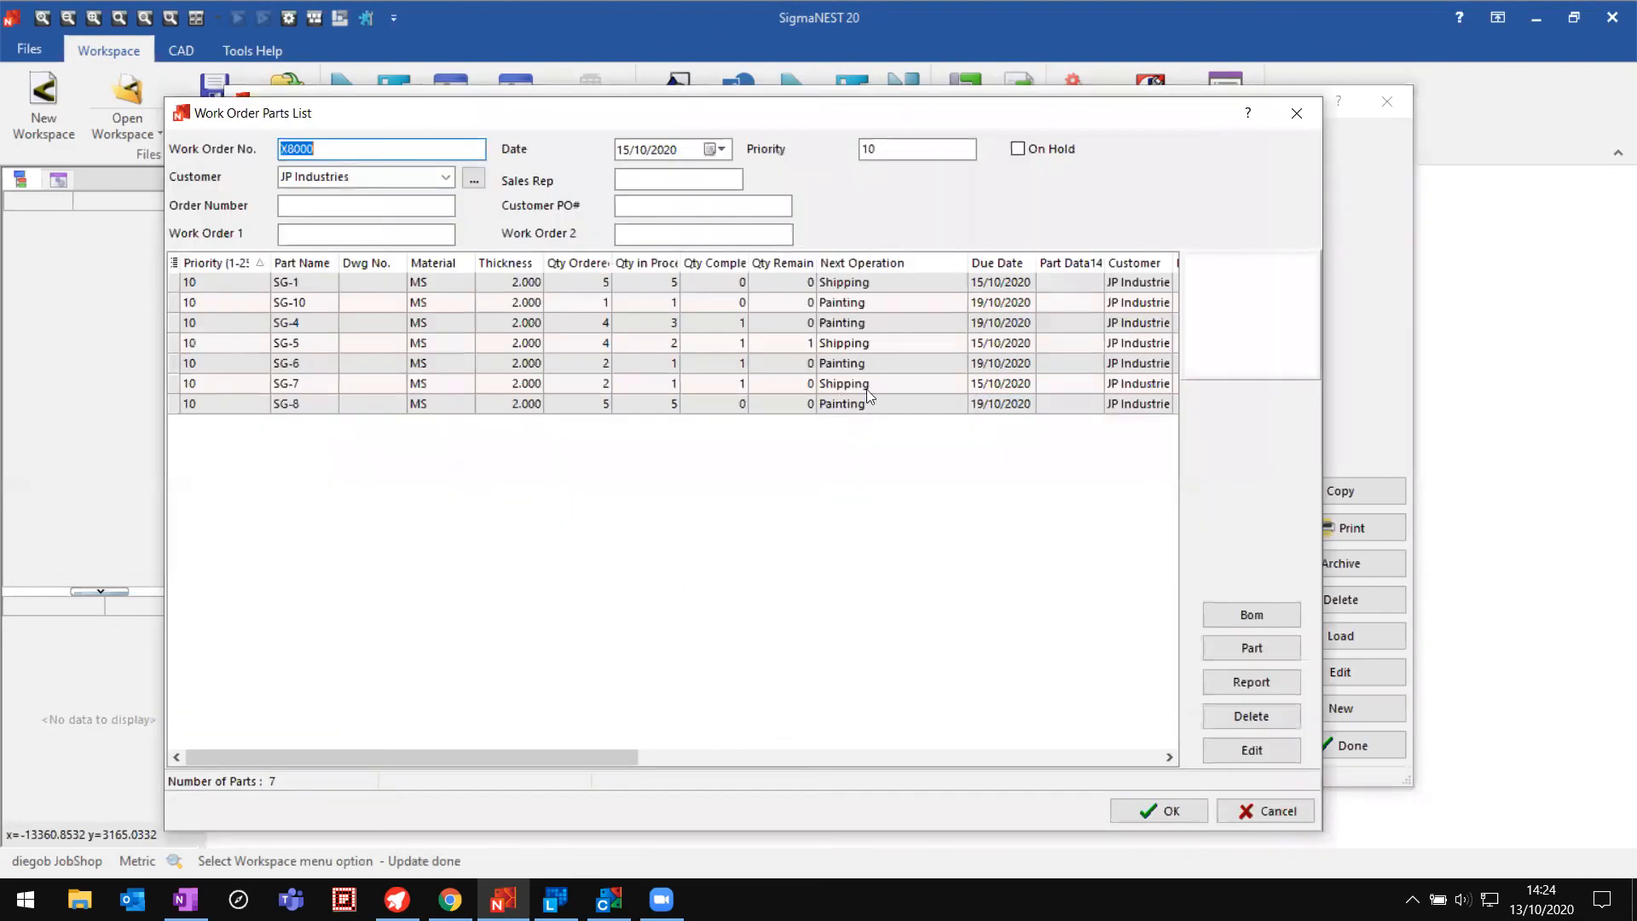
pyautogui.click(696, 298)
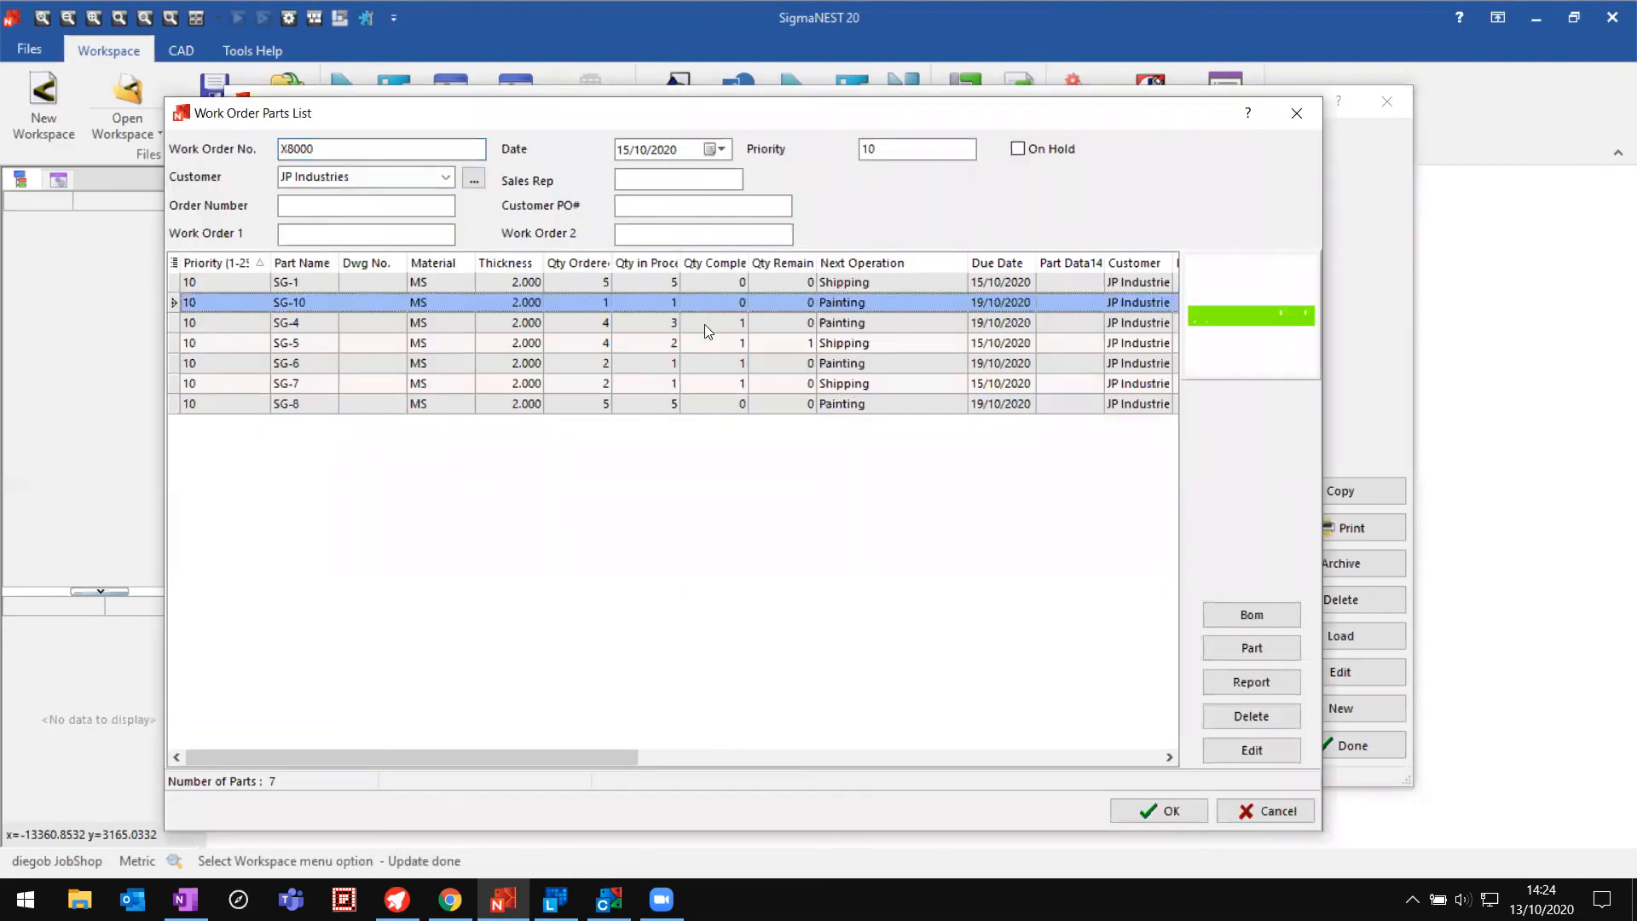
pyautogui.click(704, 324)
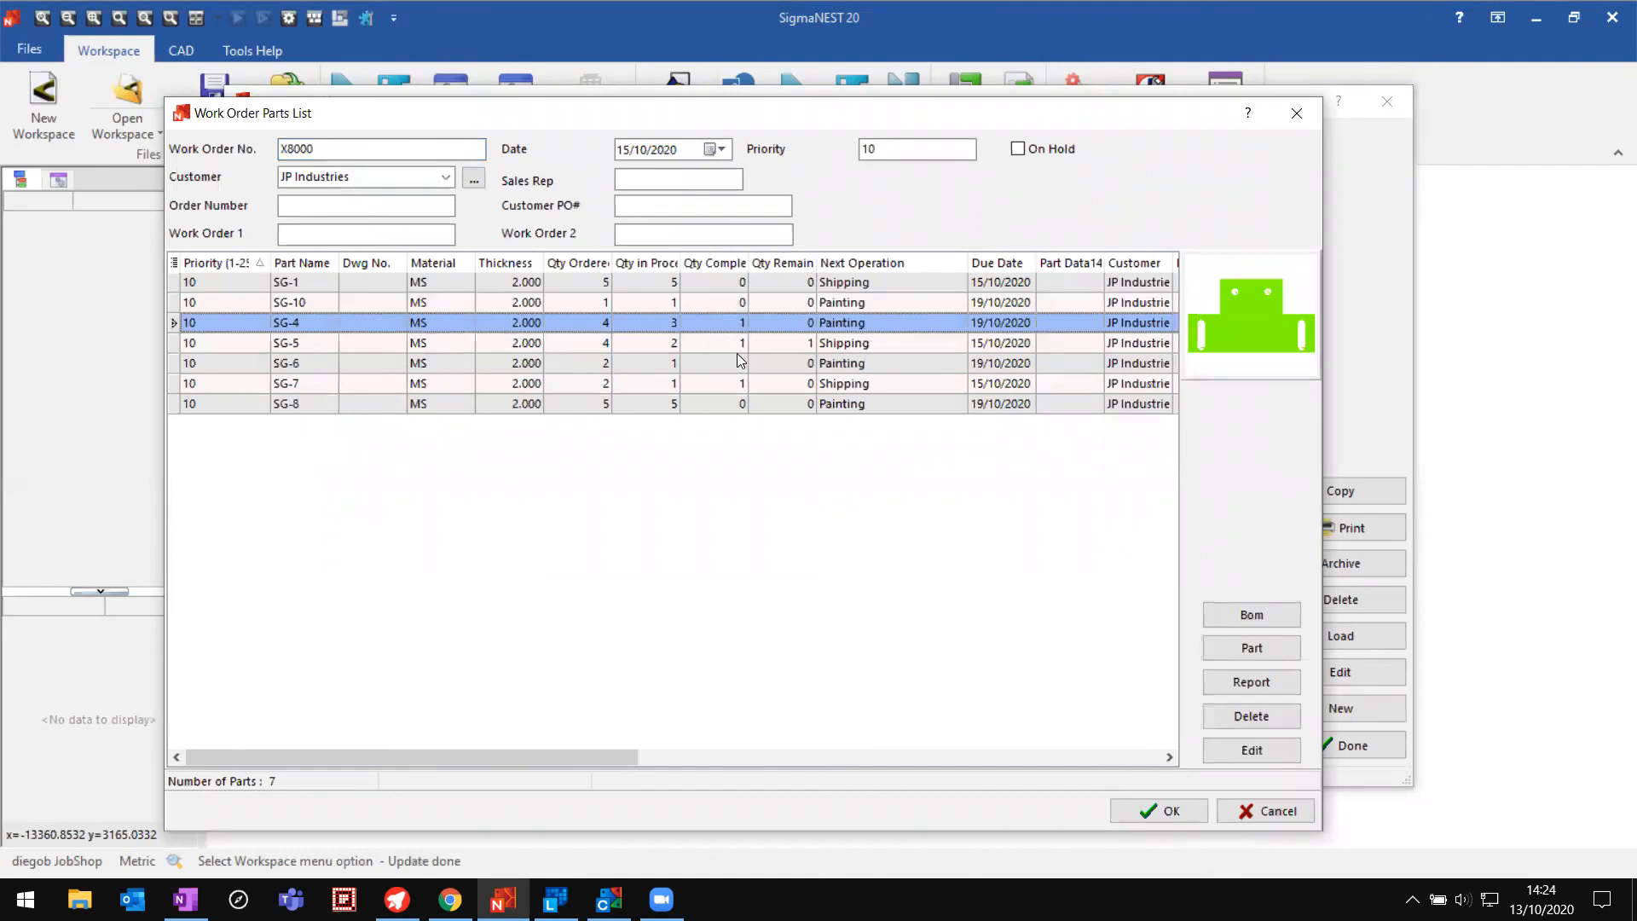
pyautogui.click(742, 343)
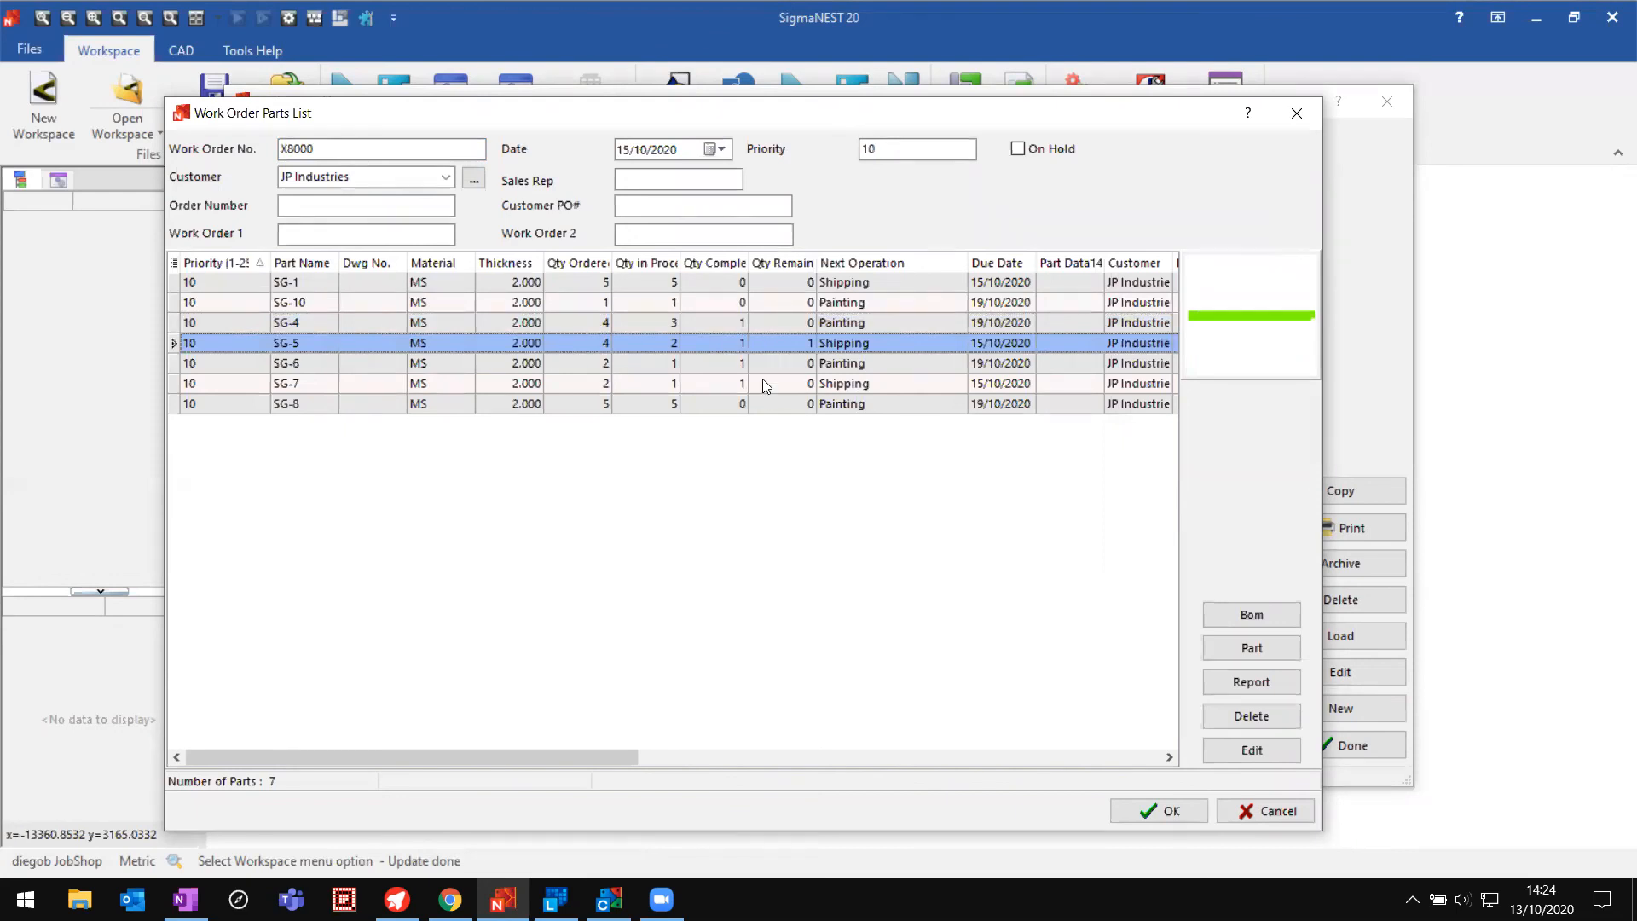
pyautogui.click(1283, 811)
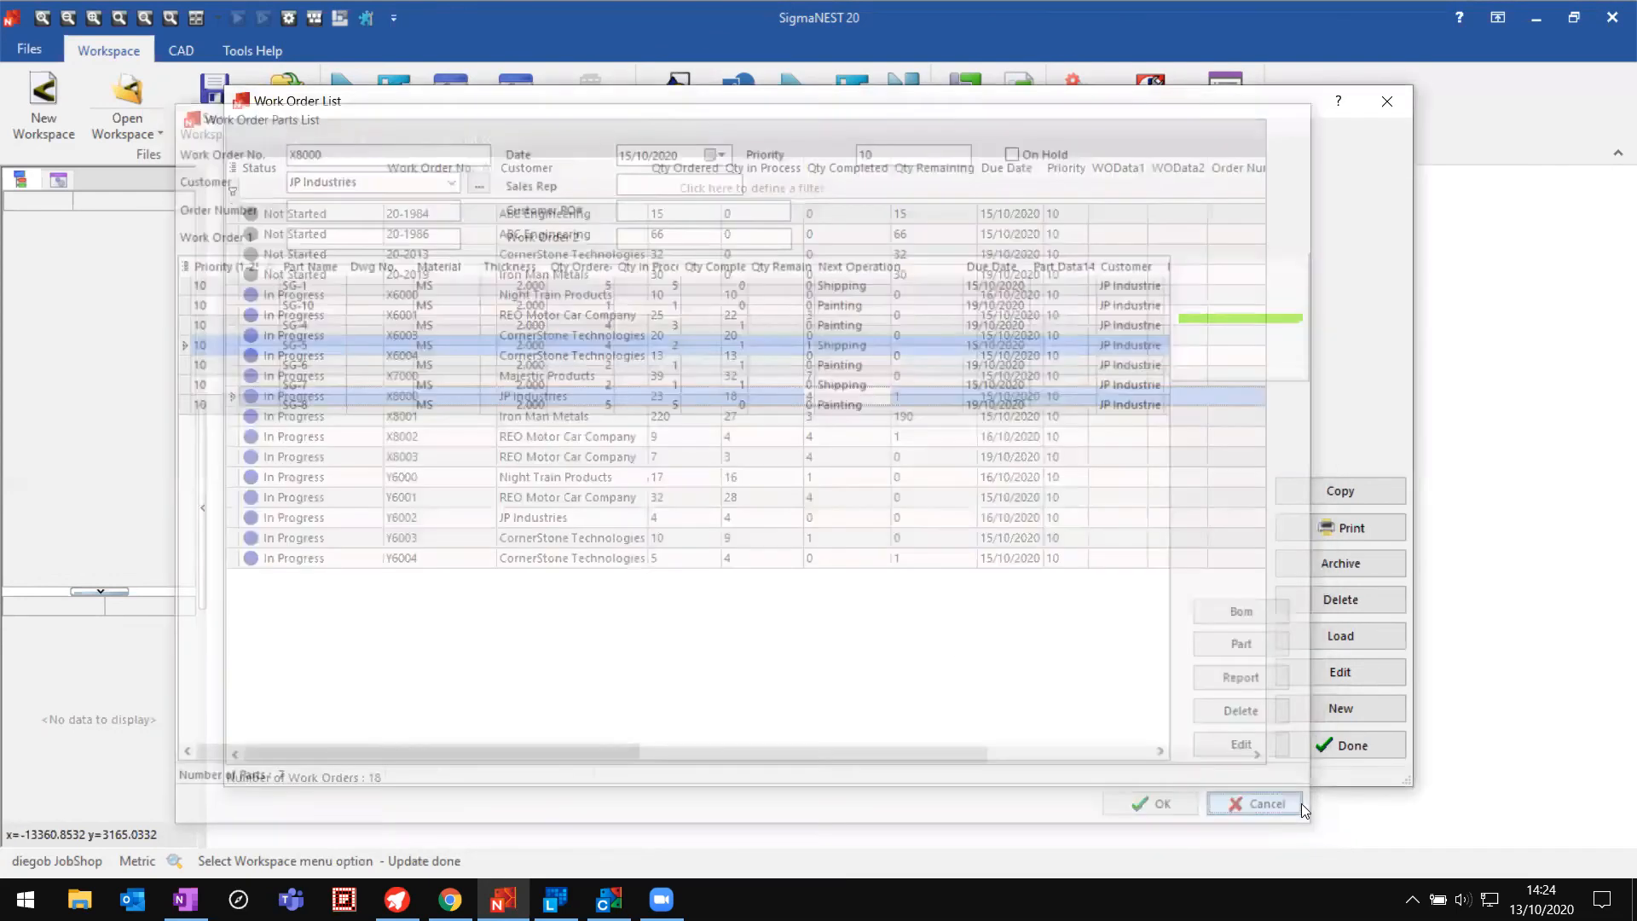
pyautogui.click(1356, 747)
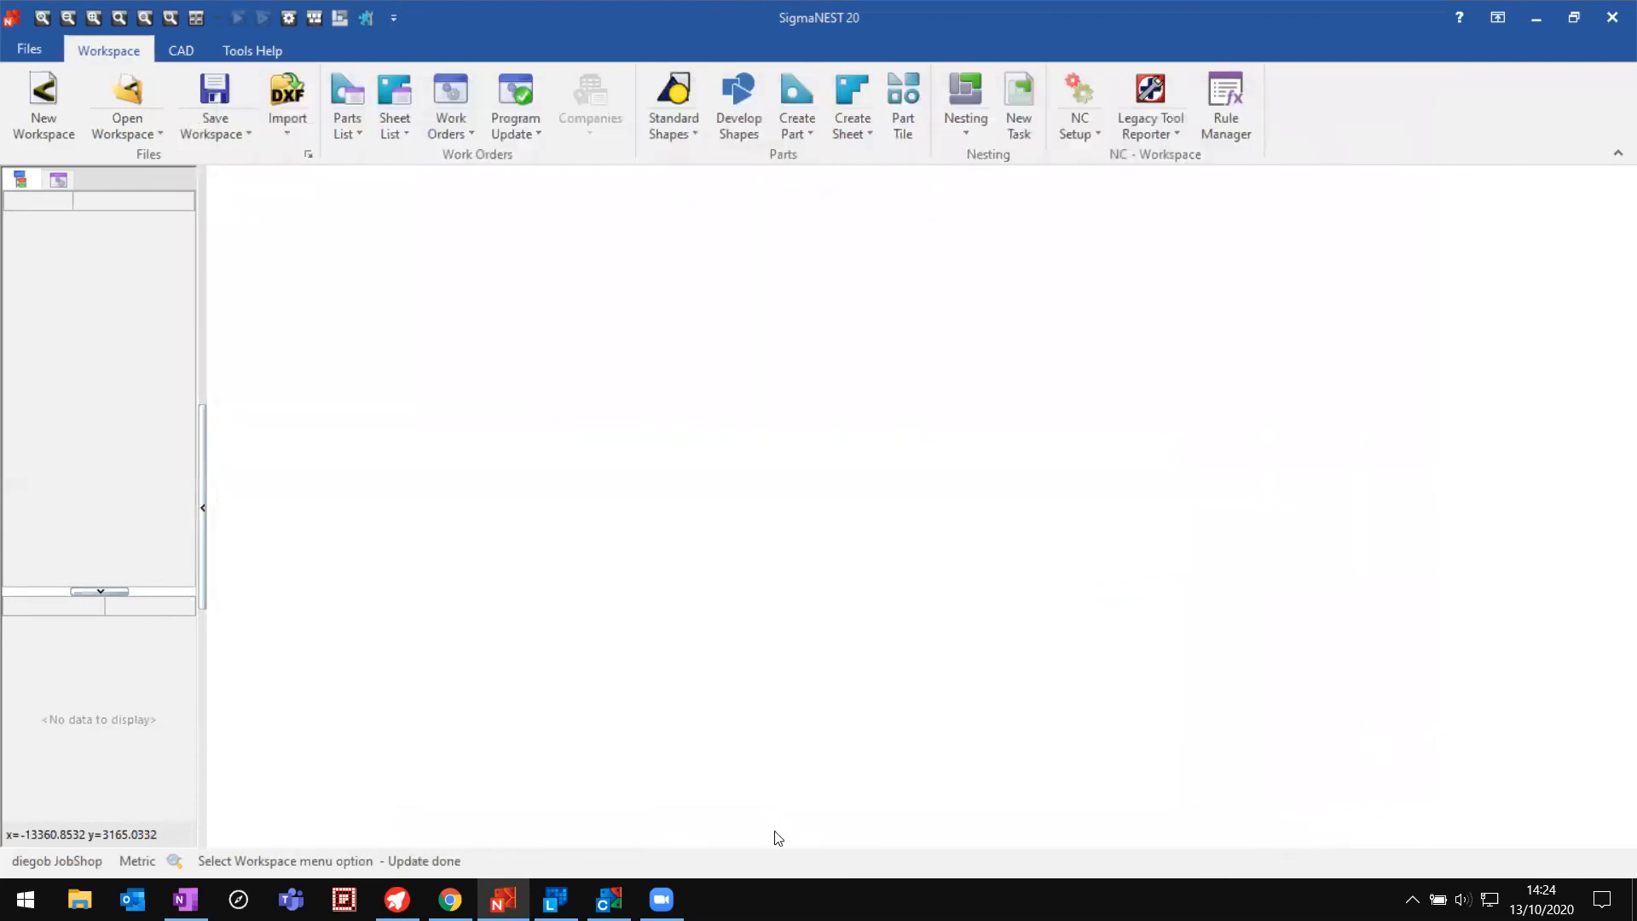
# Step: Return to SigmaNEST Color Offload and update the finished program 59
pyautogui.click(609, 900)
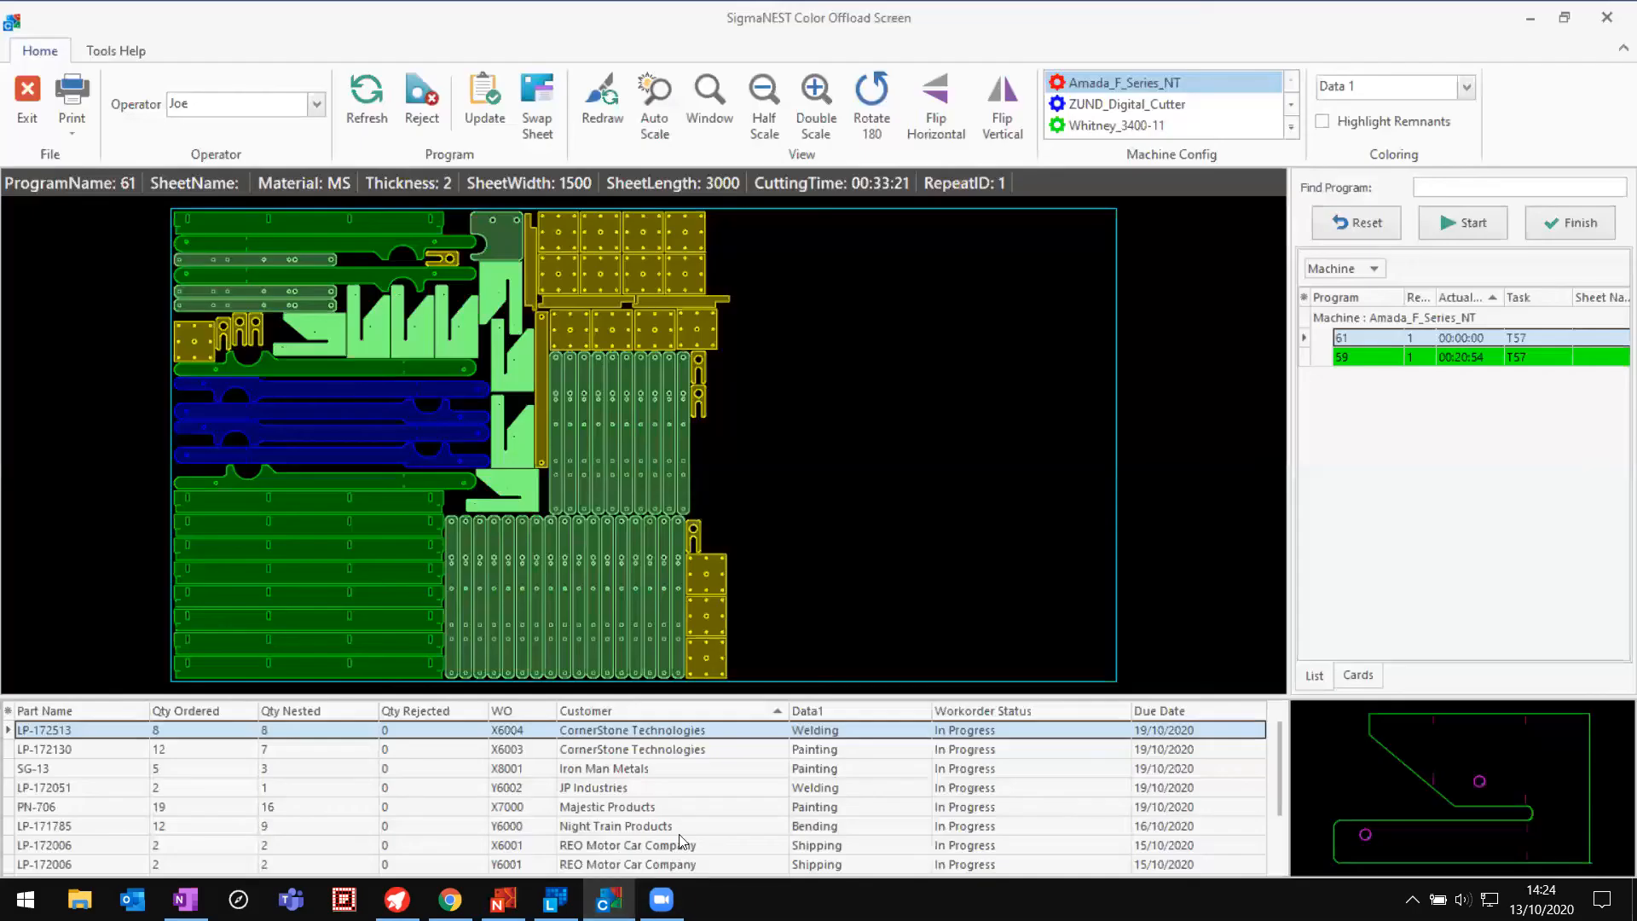
pyautogui.click(1390, 358)
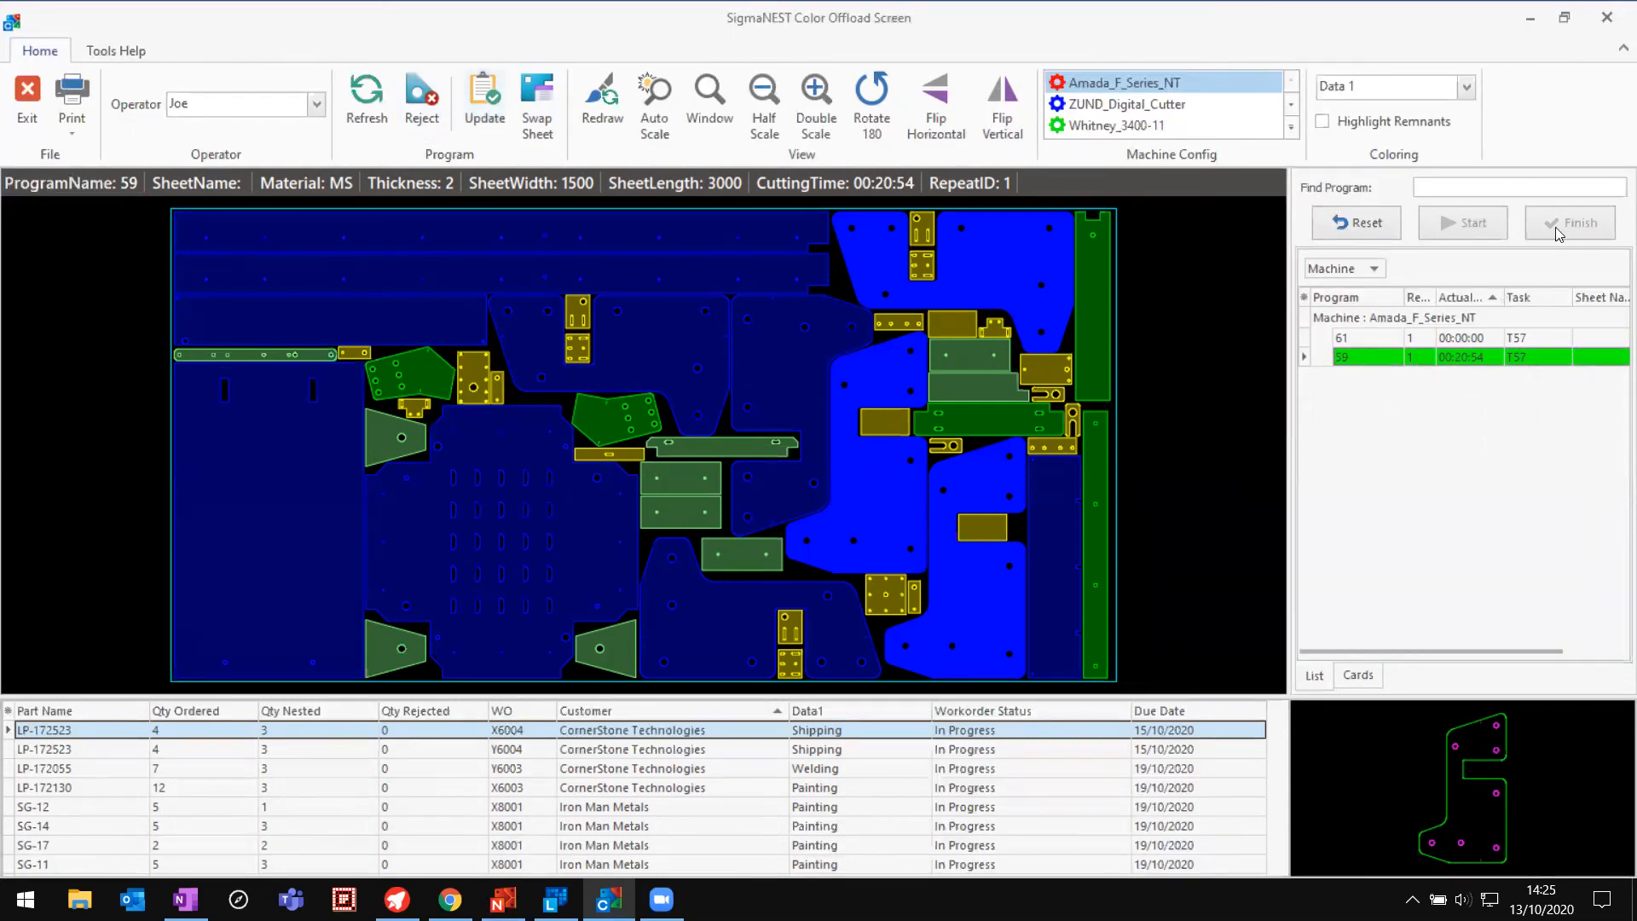
pyautogui.click(485, 108)
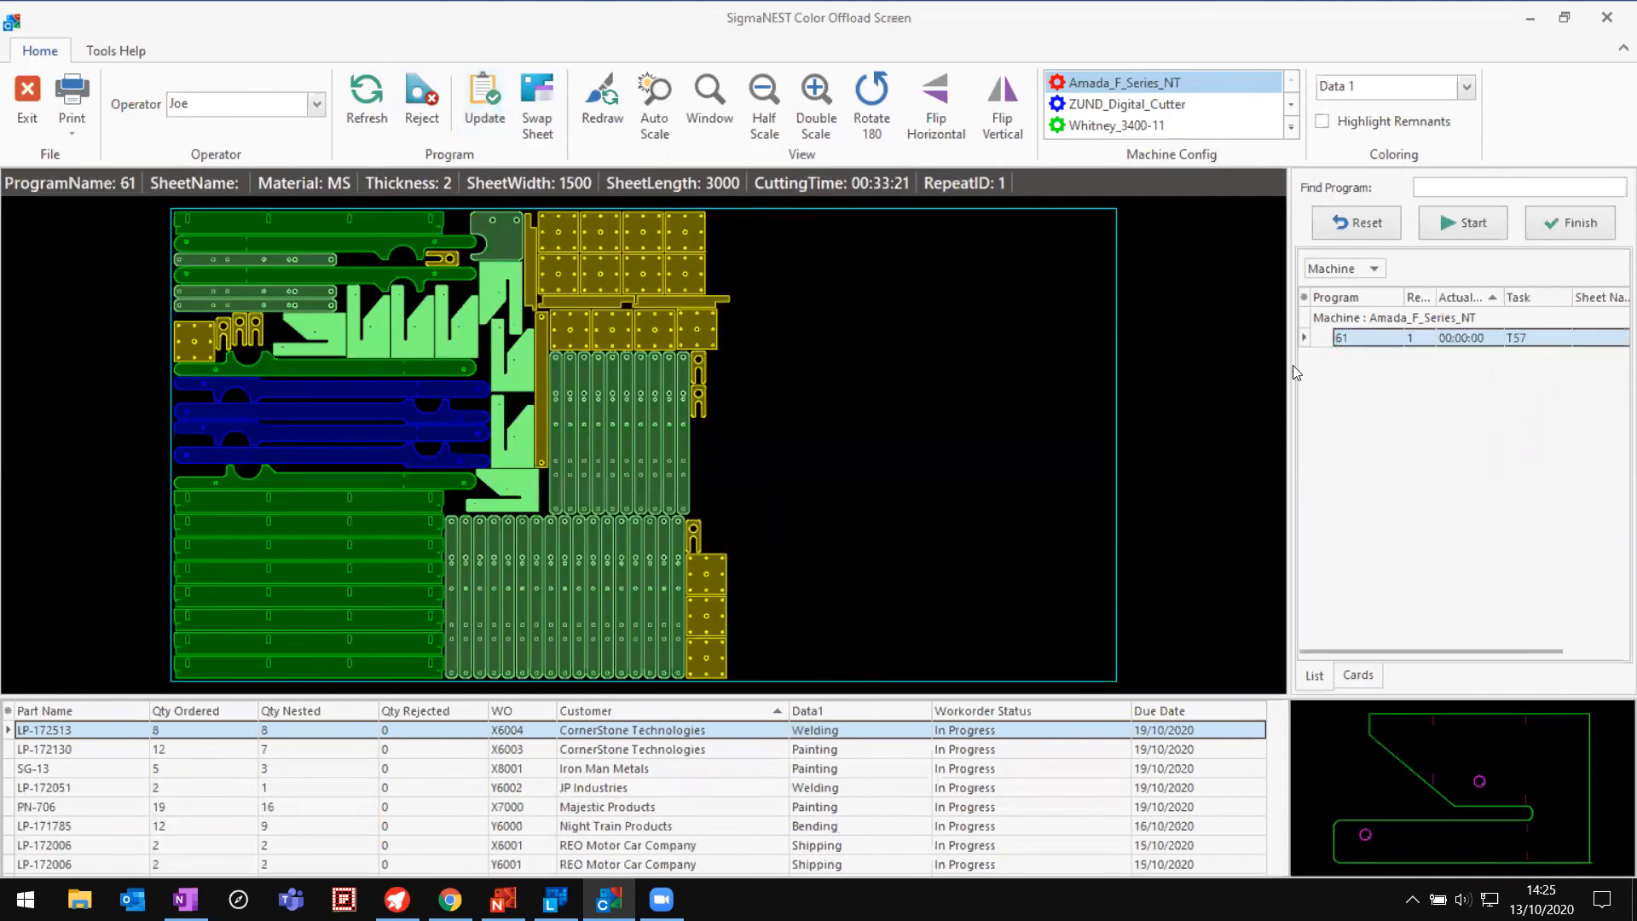
pyautogui.scroll(-2, 793, 565)
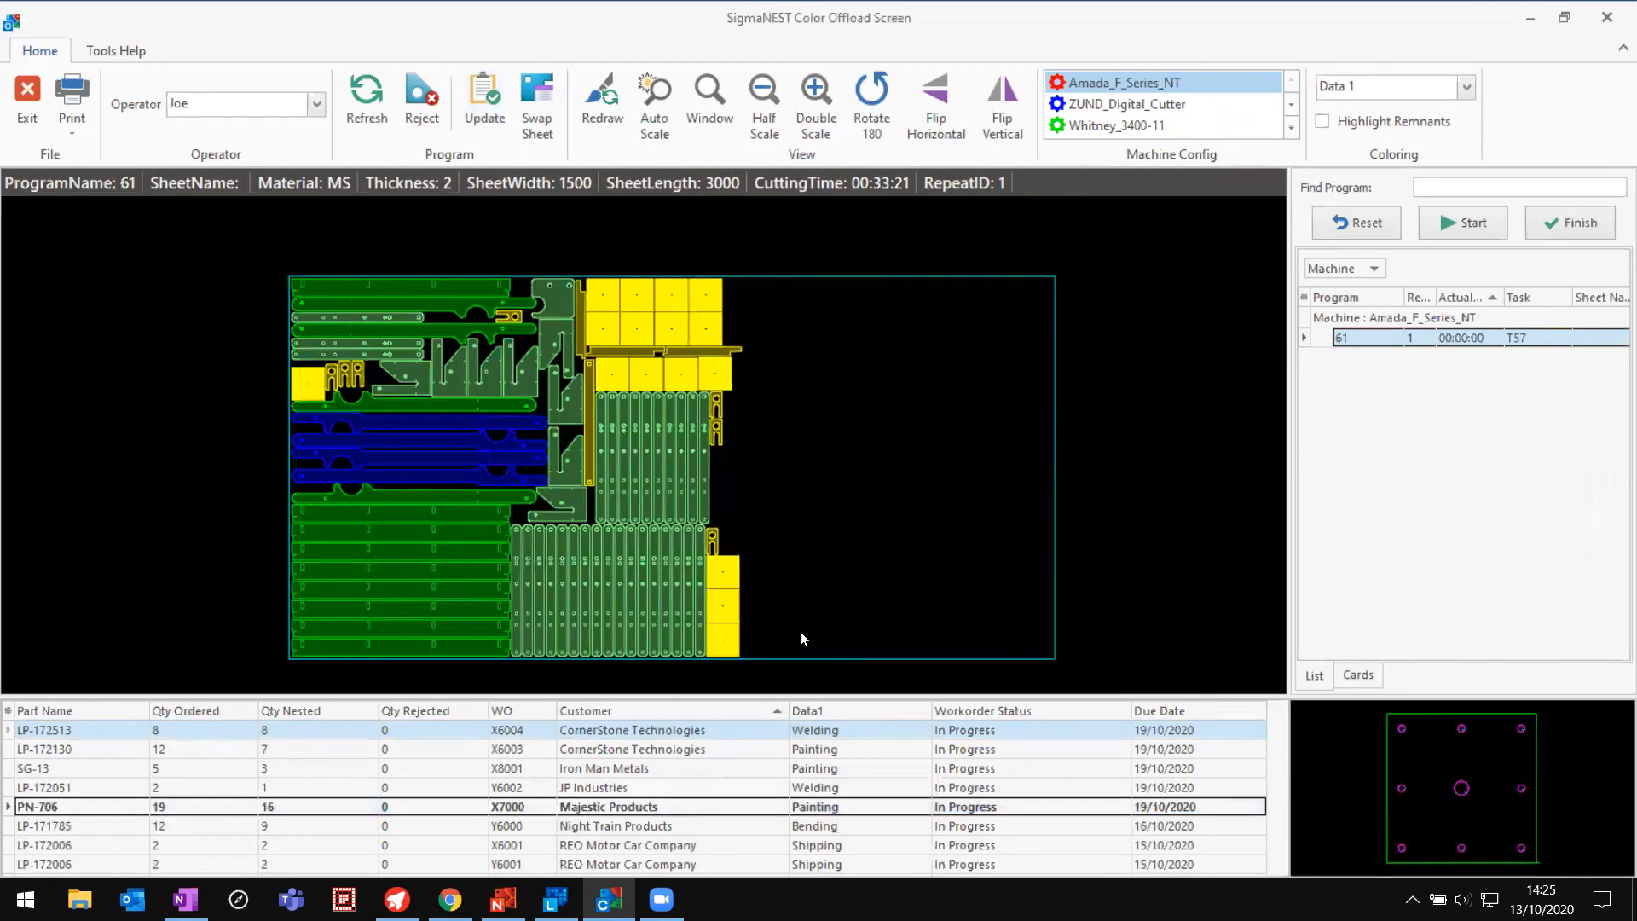
# Step: Try to swap the sheet of program 61 for the 3000 x 1500 MS stock sheet S99
pyautogui.scroll(2, 837, 435)
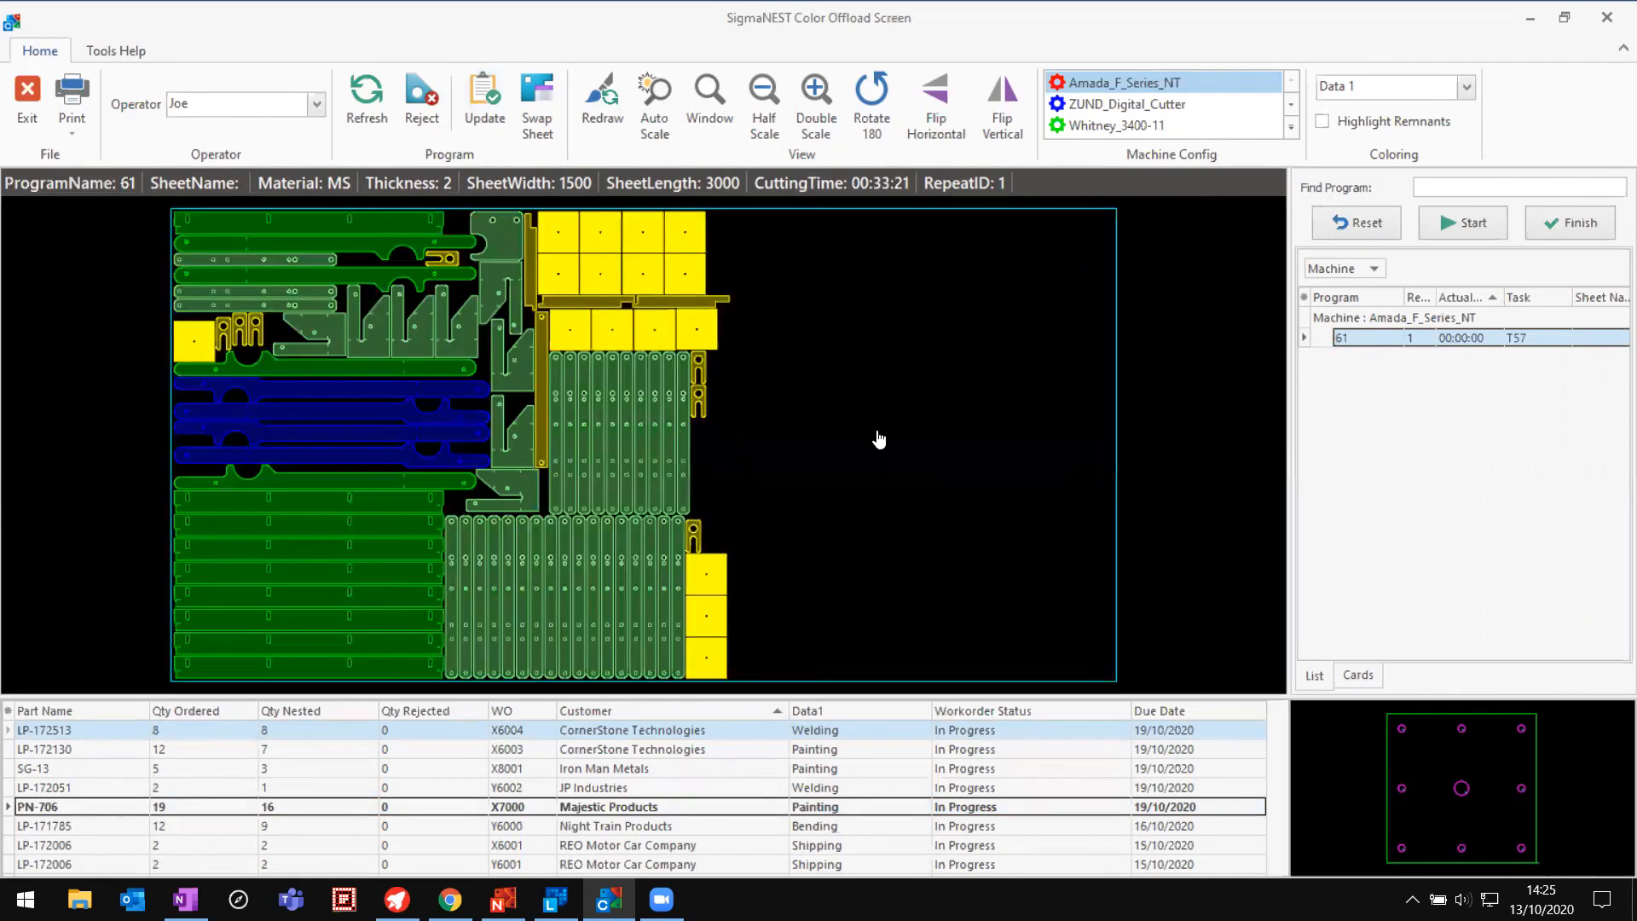
pyautogui.click(554, 102)
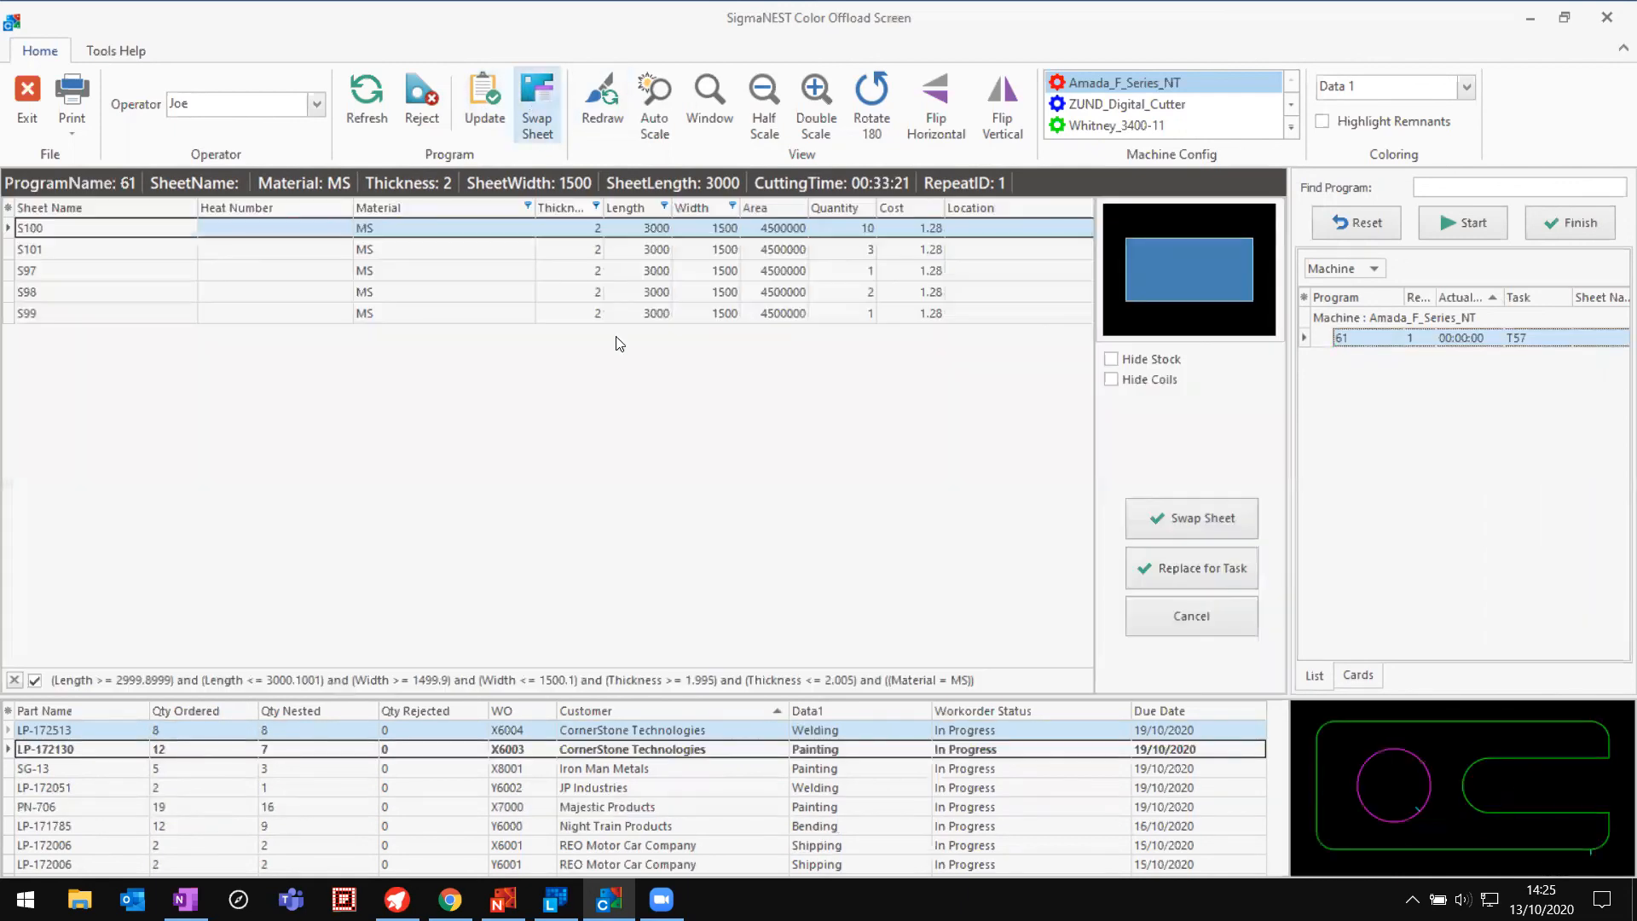
pyautogui.click(521, 316)
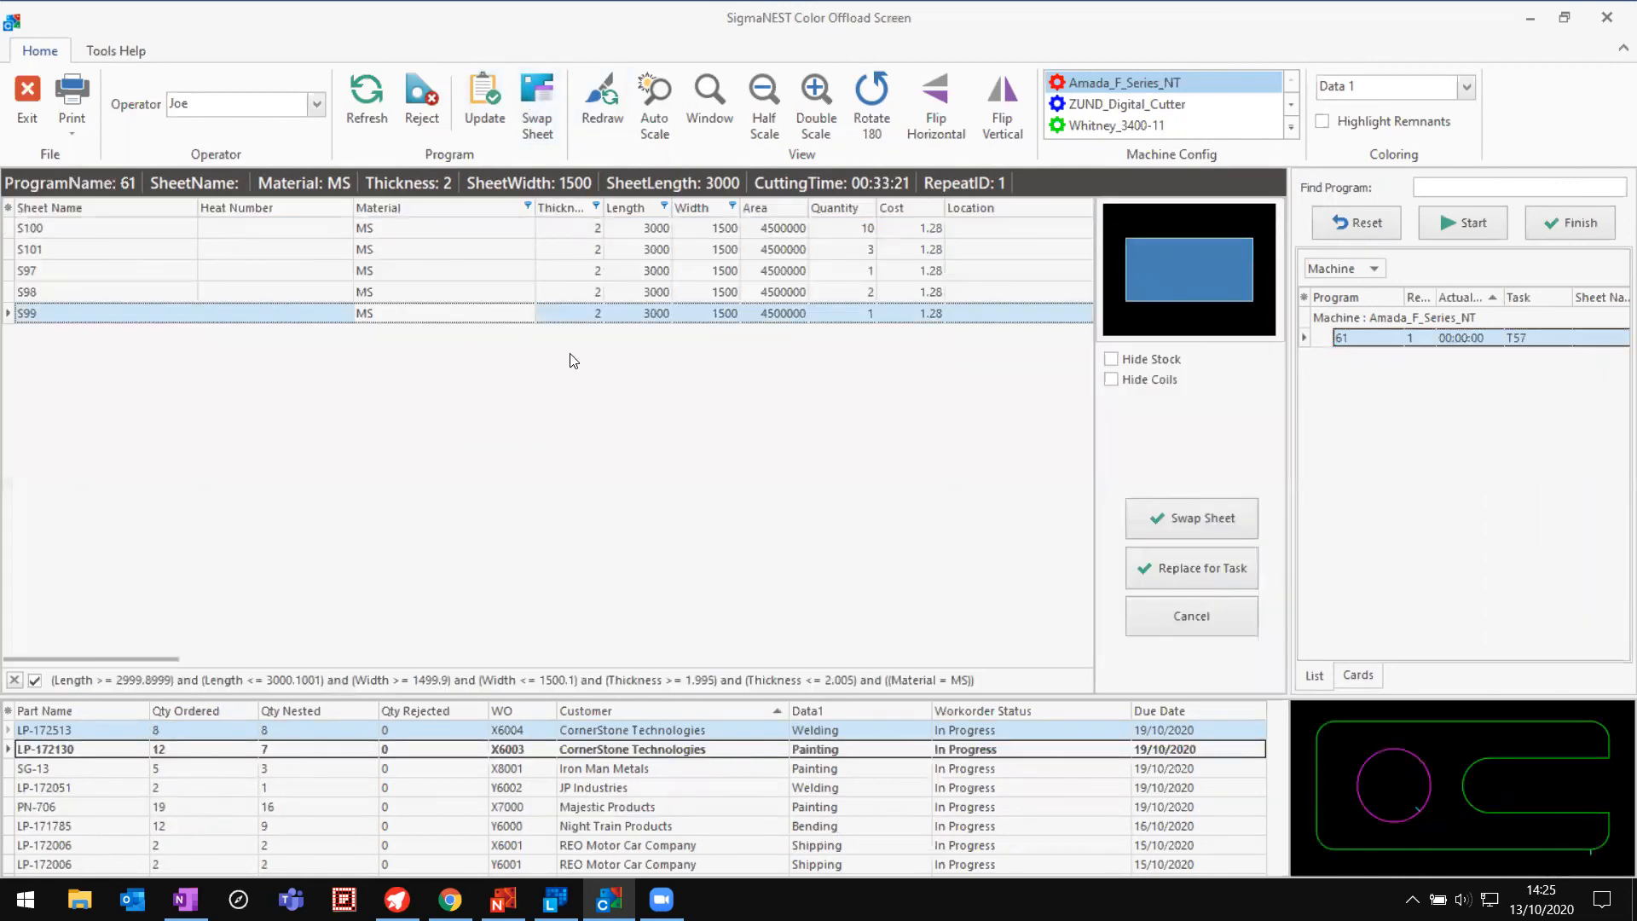
pyautogui.click(1156, 520)
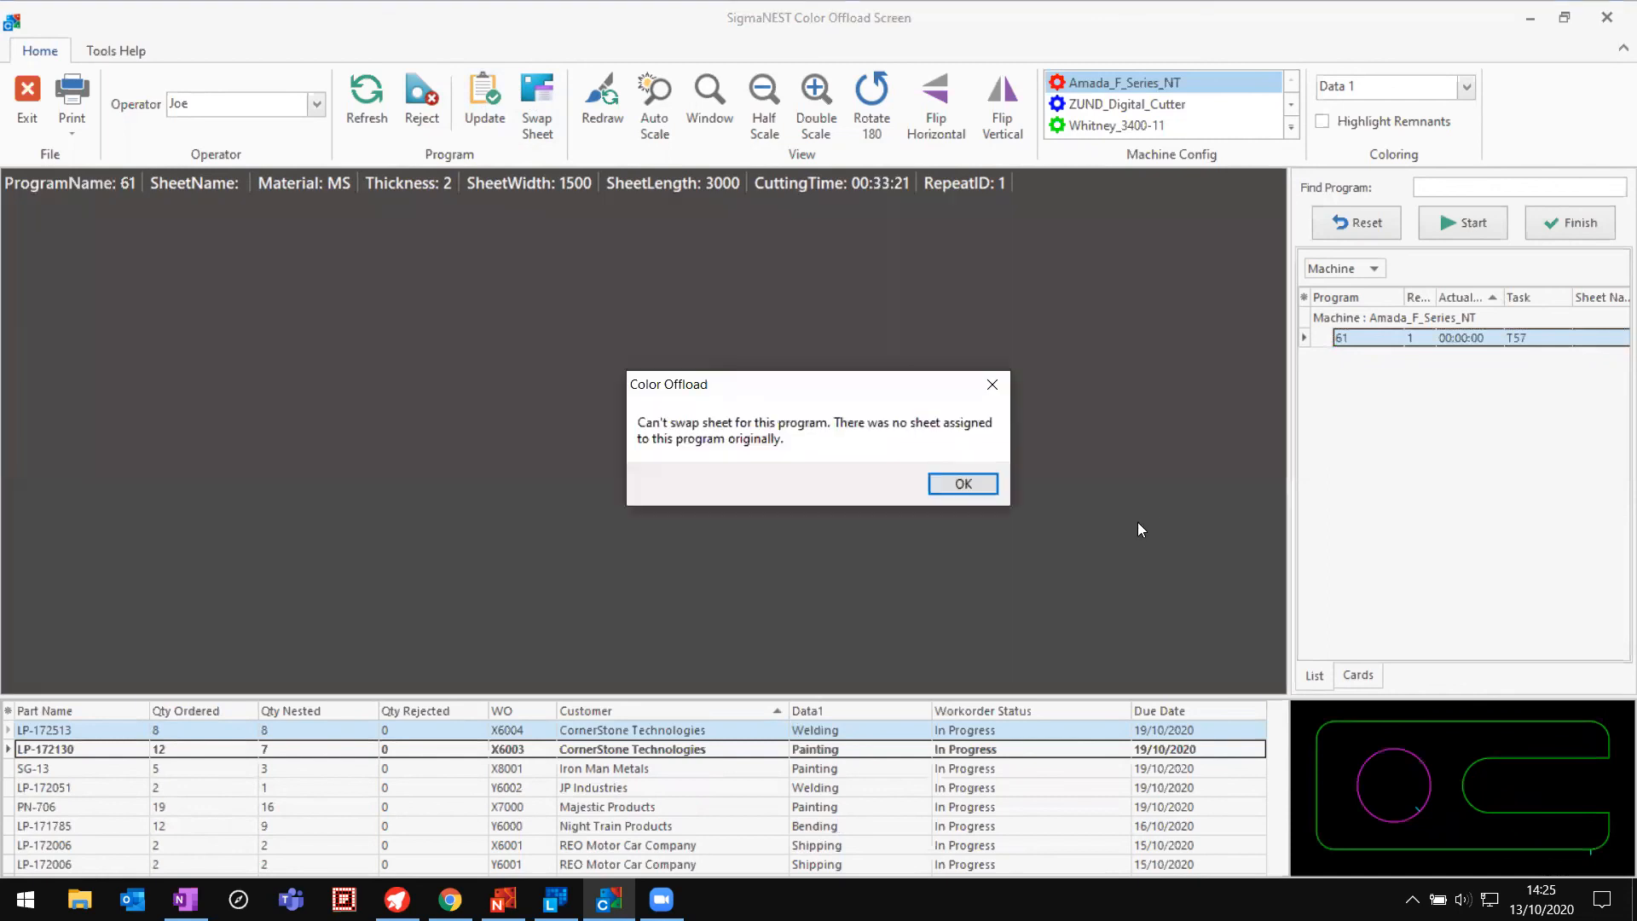
pyautogui.click(977, 482)
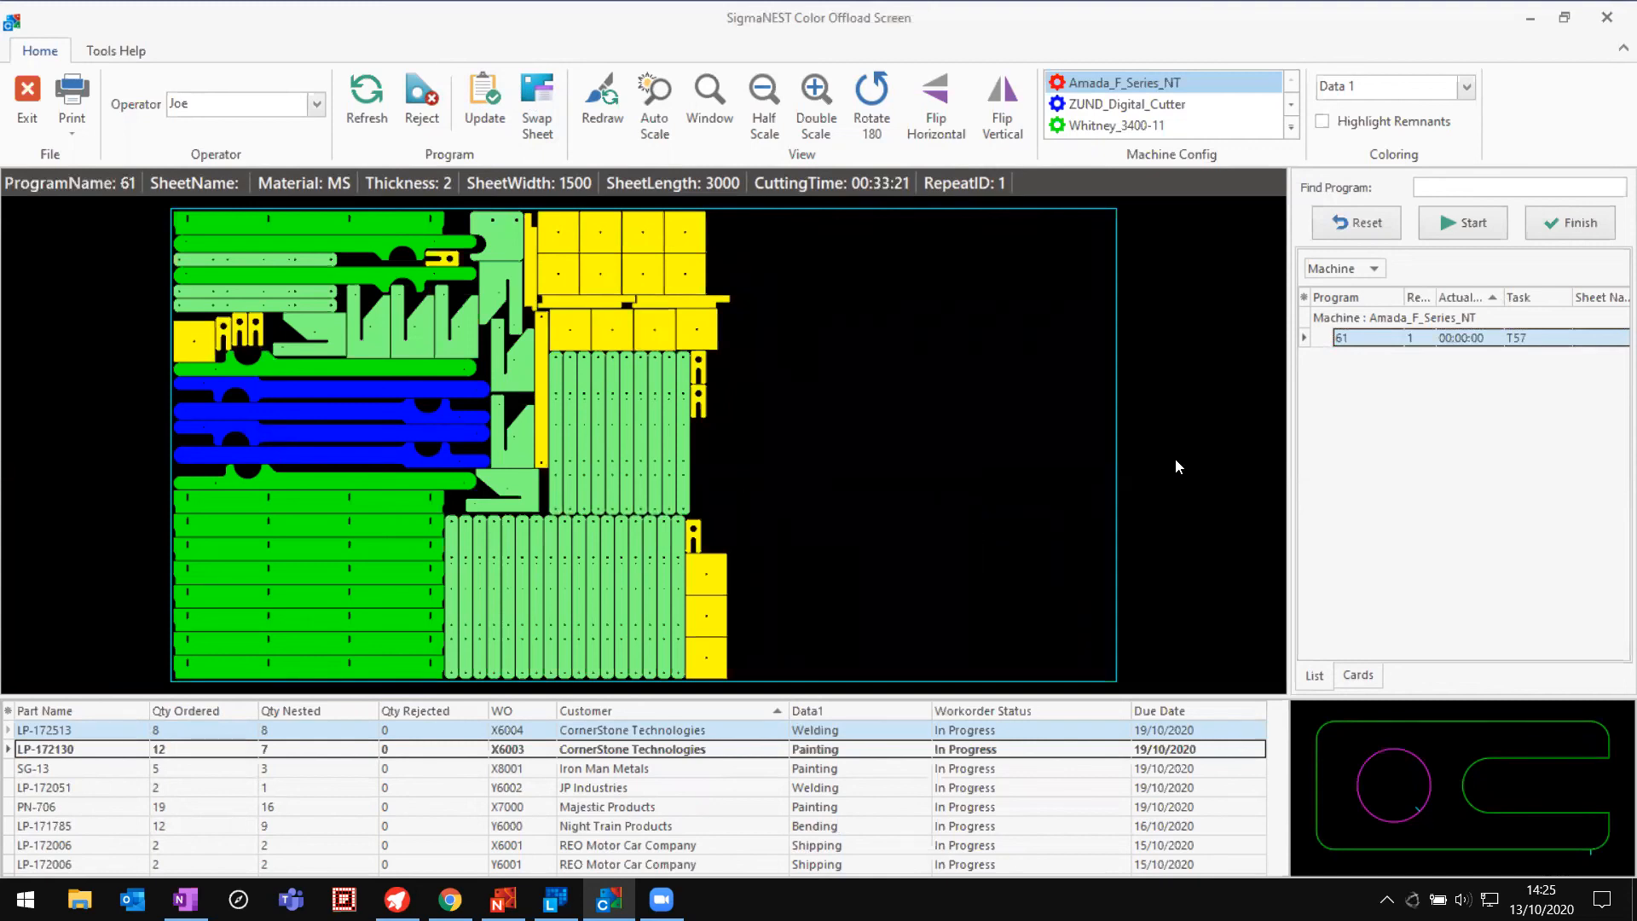
# Step: Mark program 61 on the Amada_F_Series_NT as finished and update it
pyautogui.click(1464, 337)
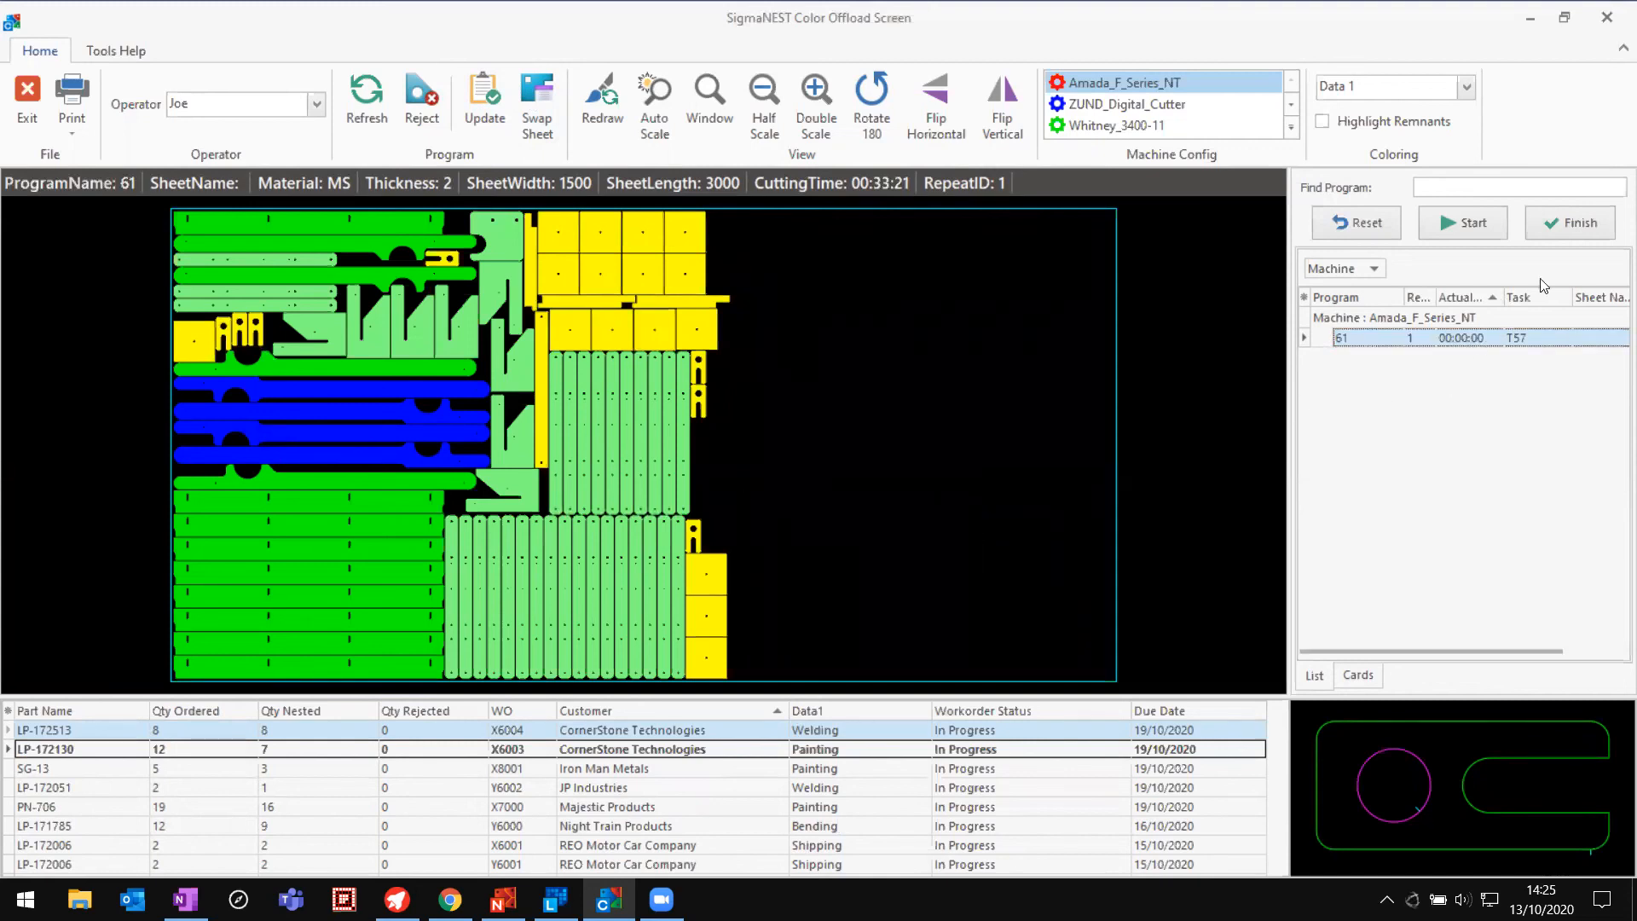
pyautogui.click(1576, 225)
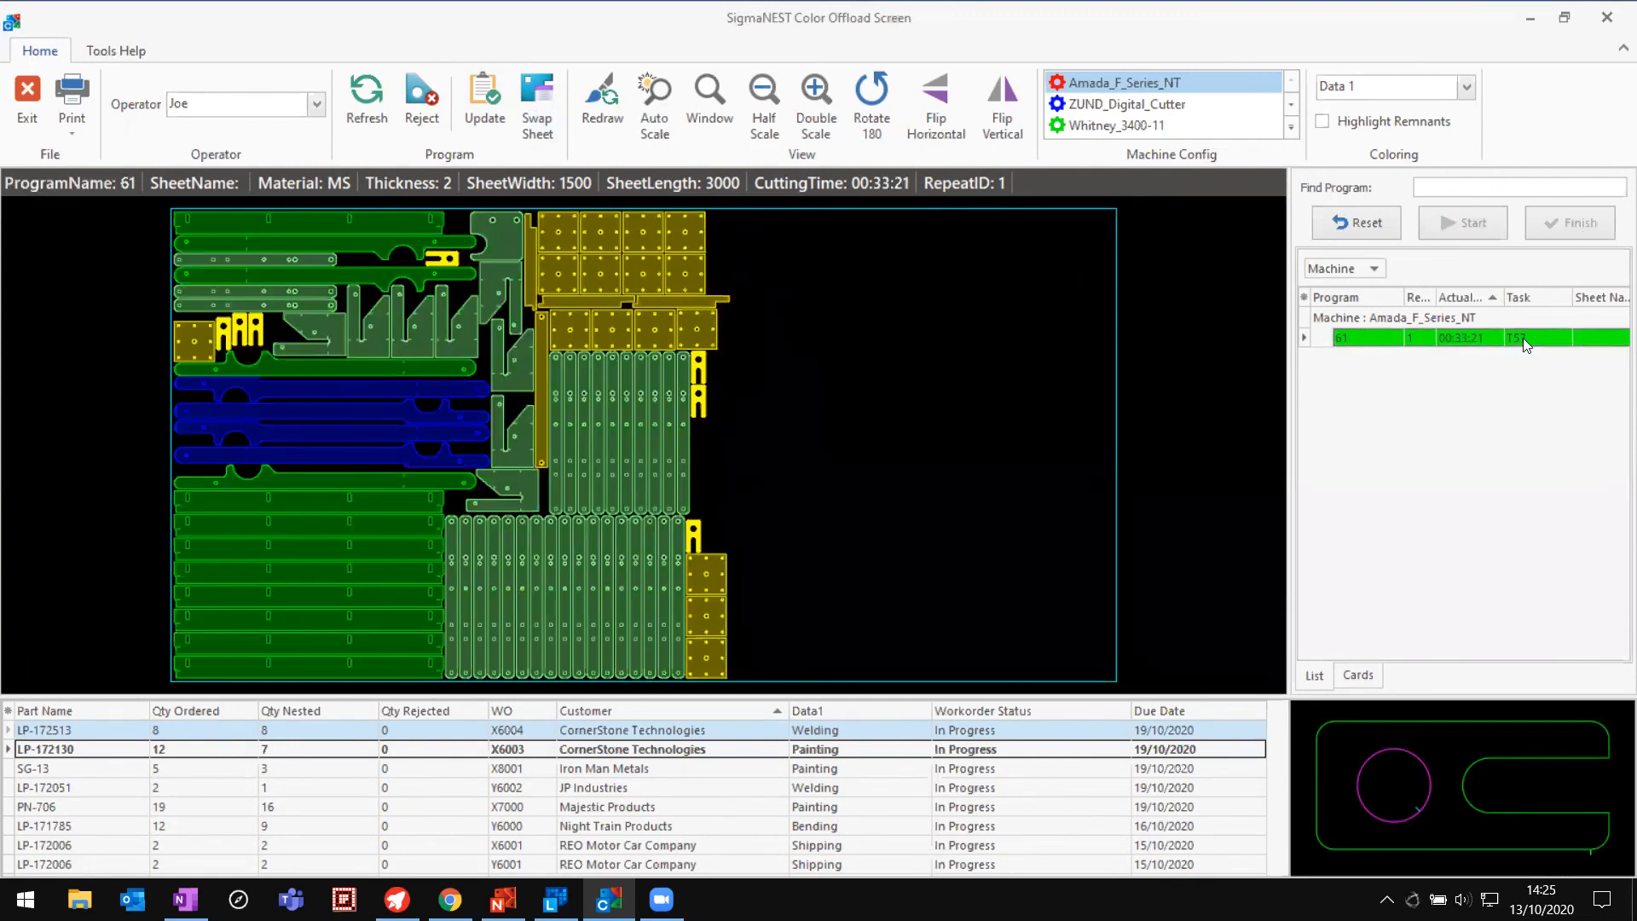
pyautogui.click(479, 105)
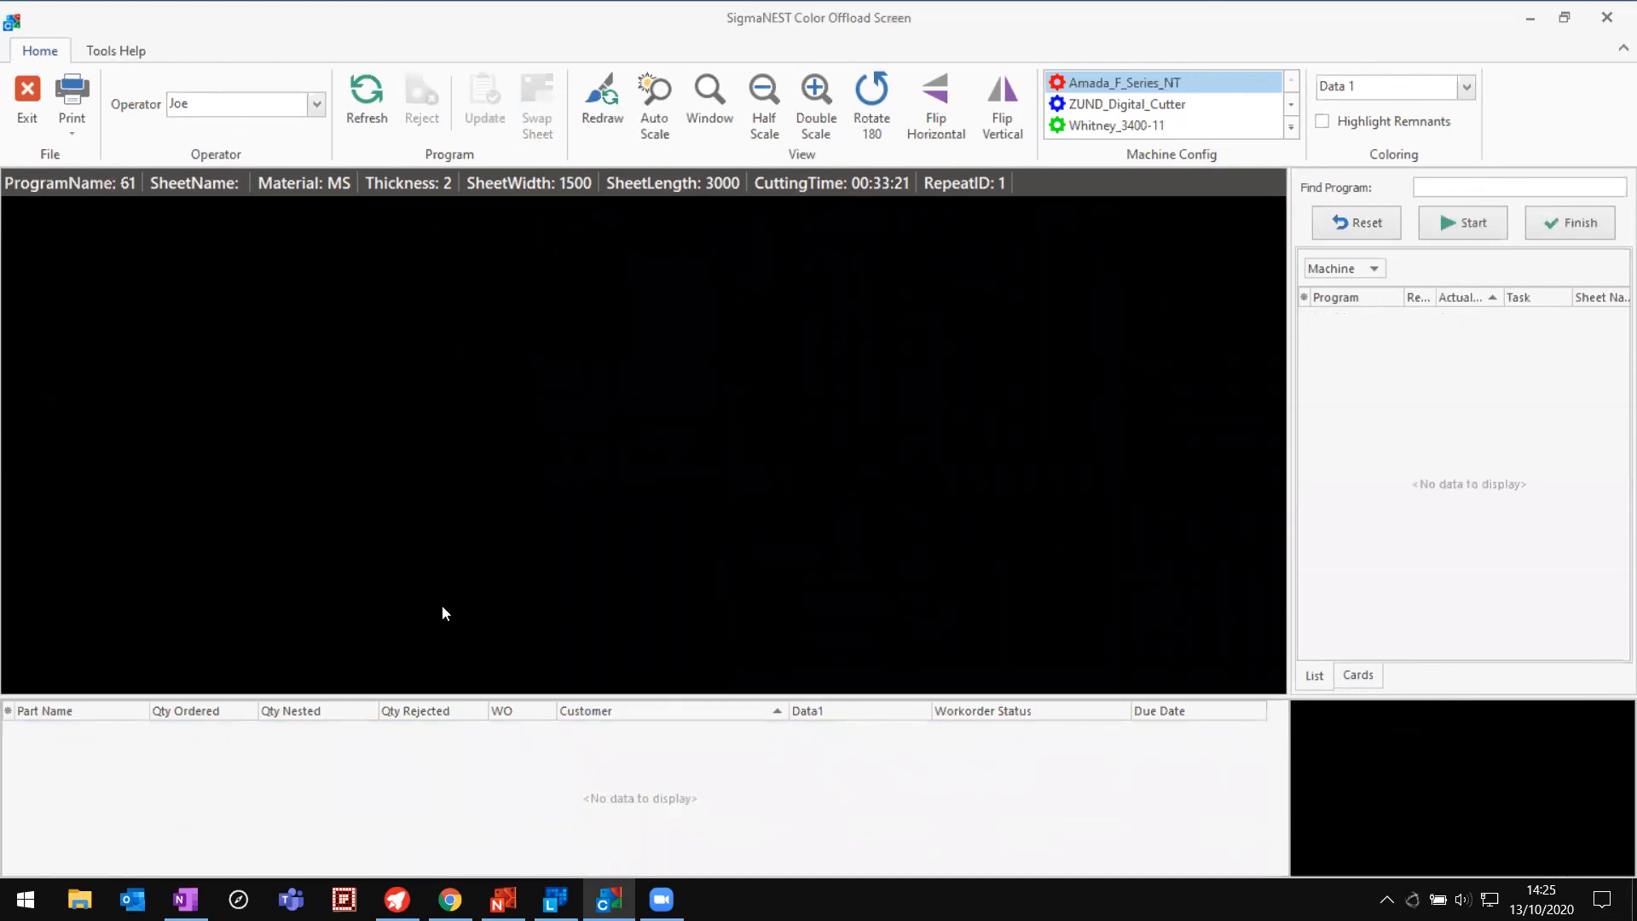
# Step: Switch to SigmaNEST and examine the completed quantities of the in-progress orders in the Work Order List, closing it without changes
pyautogui.click(503, 897)
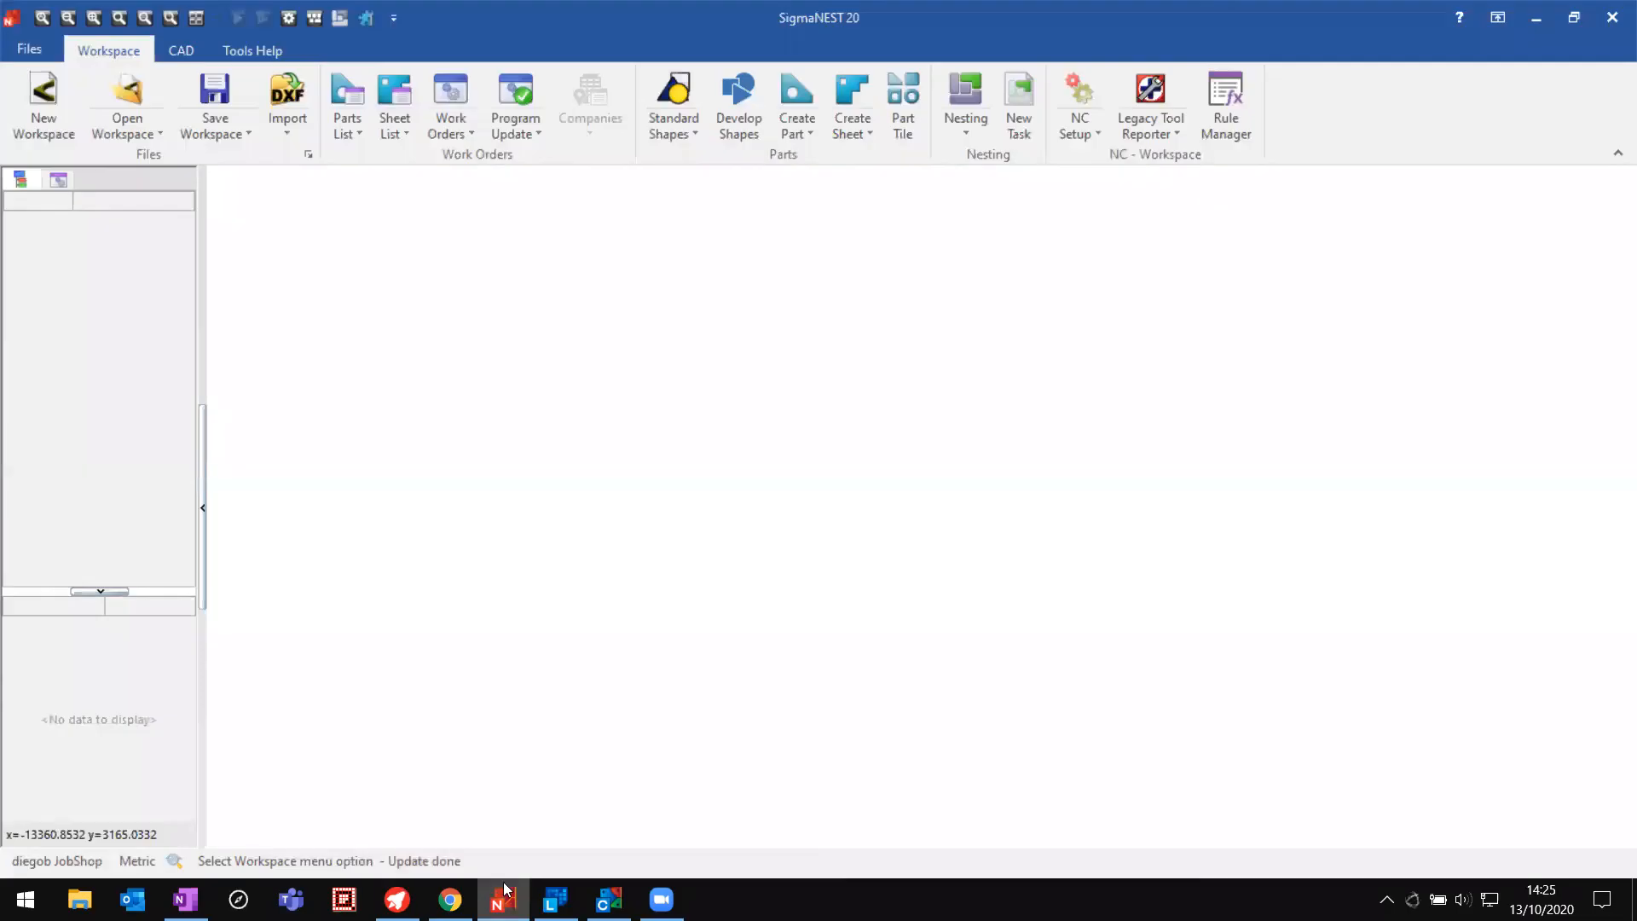
pyautogui.click(458, 89)
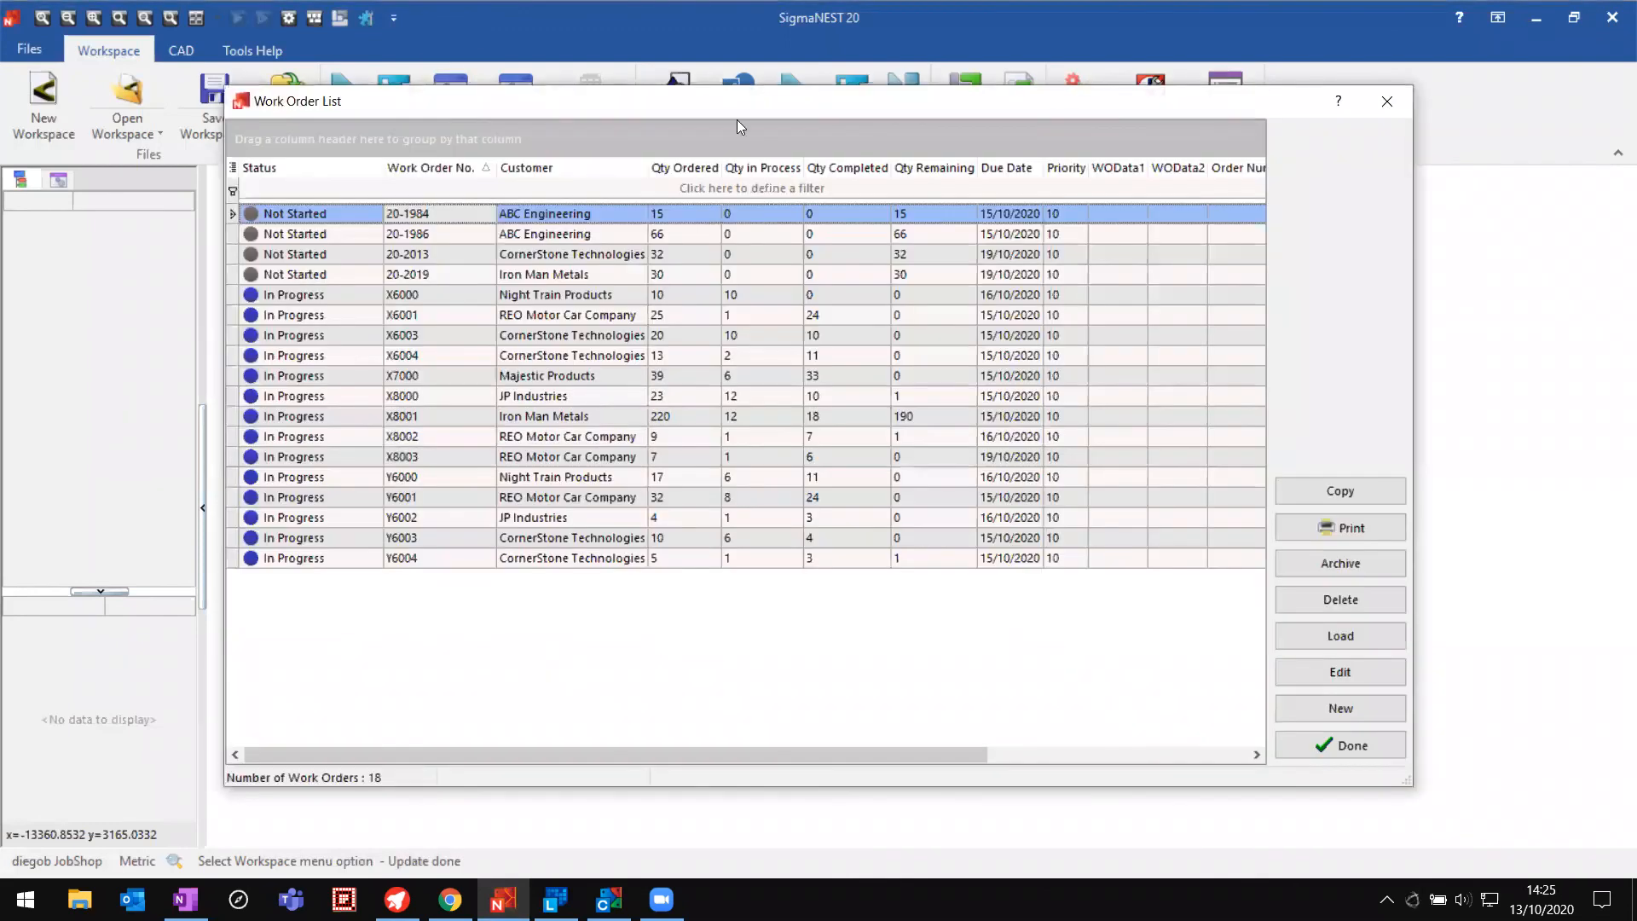
pyautogui.click(836, 343)
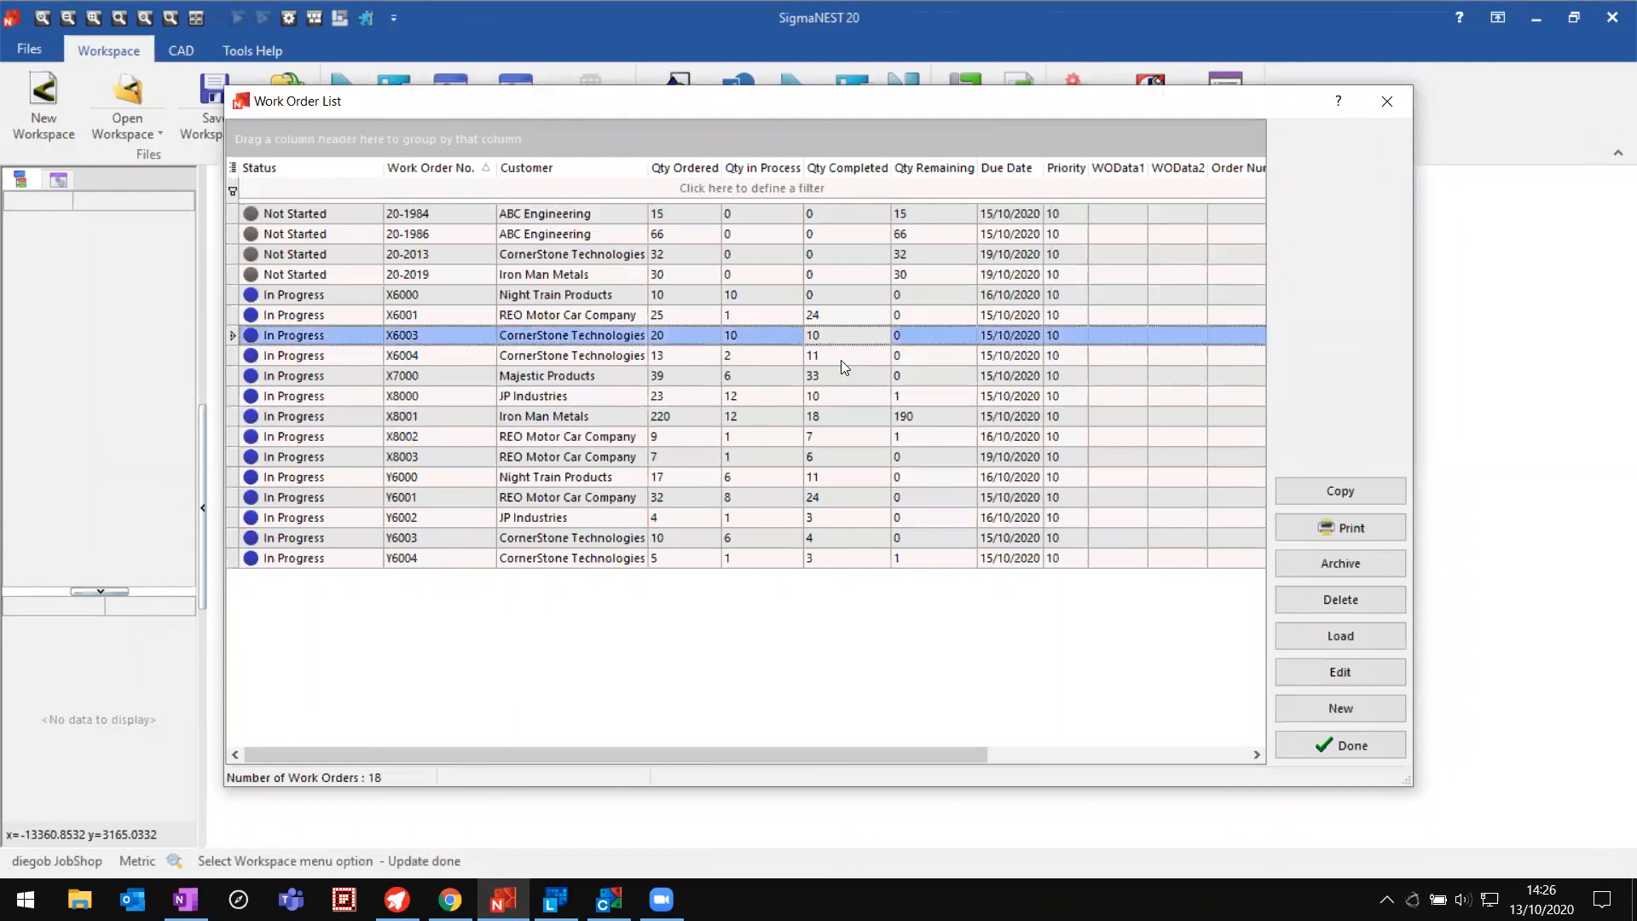
pyautogui.click(842, 367)
pyautogui.click(855, 418)
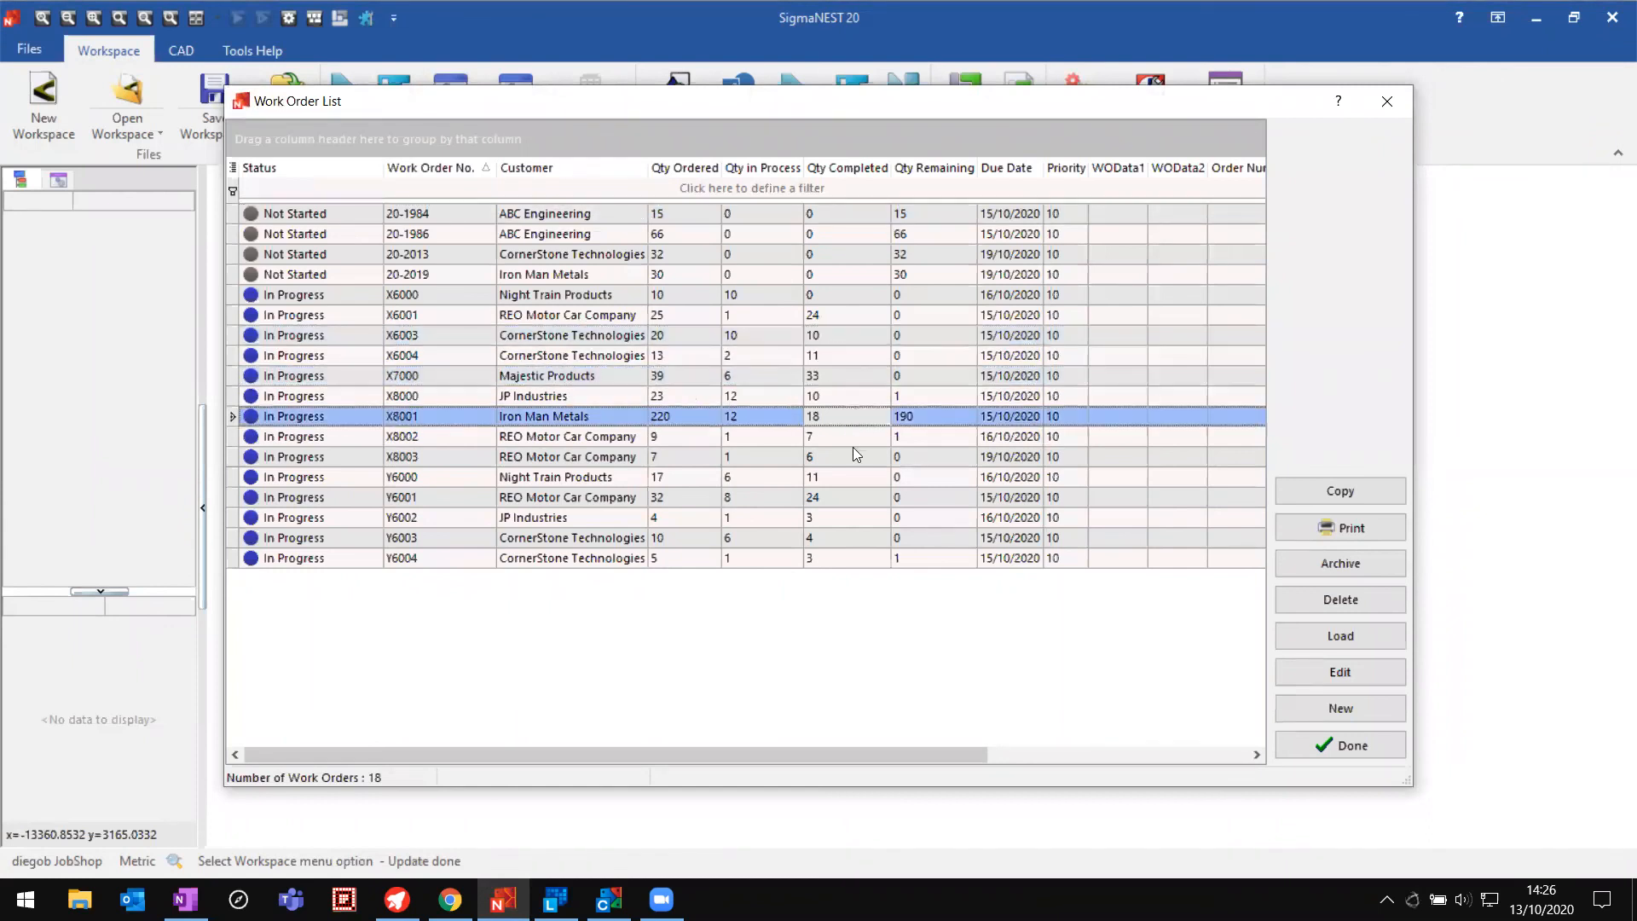
pyautogui.click(853, 439)
pyautogui.click(857, 476)
pyautogui.click(822, 321)
pyautogui.click(824, 355)
pyautogui.click(827, 376)
pyautogui.click(832, 416)
pyautogui.click(840, 437)
pyautogui.click(845, 474)
pyautogui.click(848, 518)
pyautogui.click(849, 539)
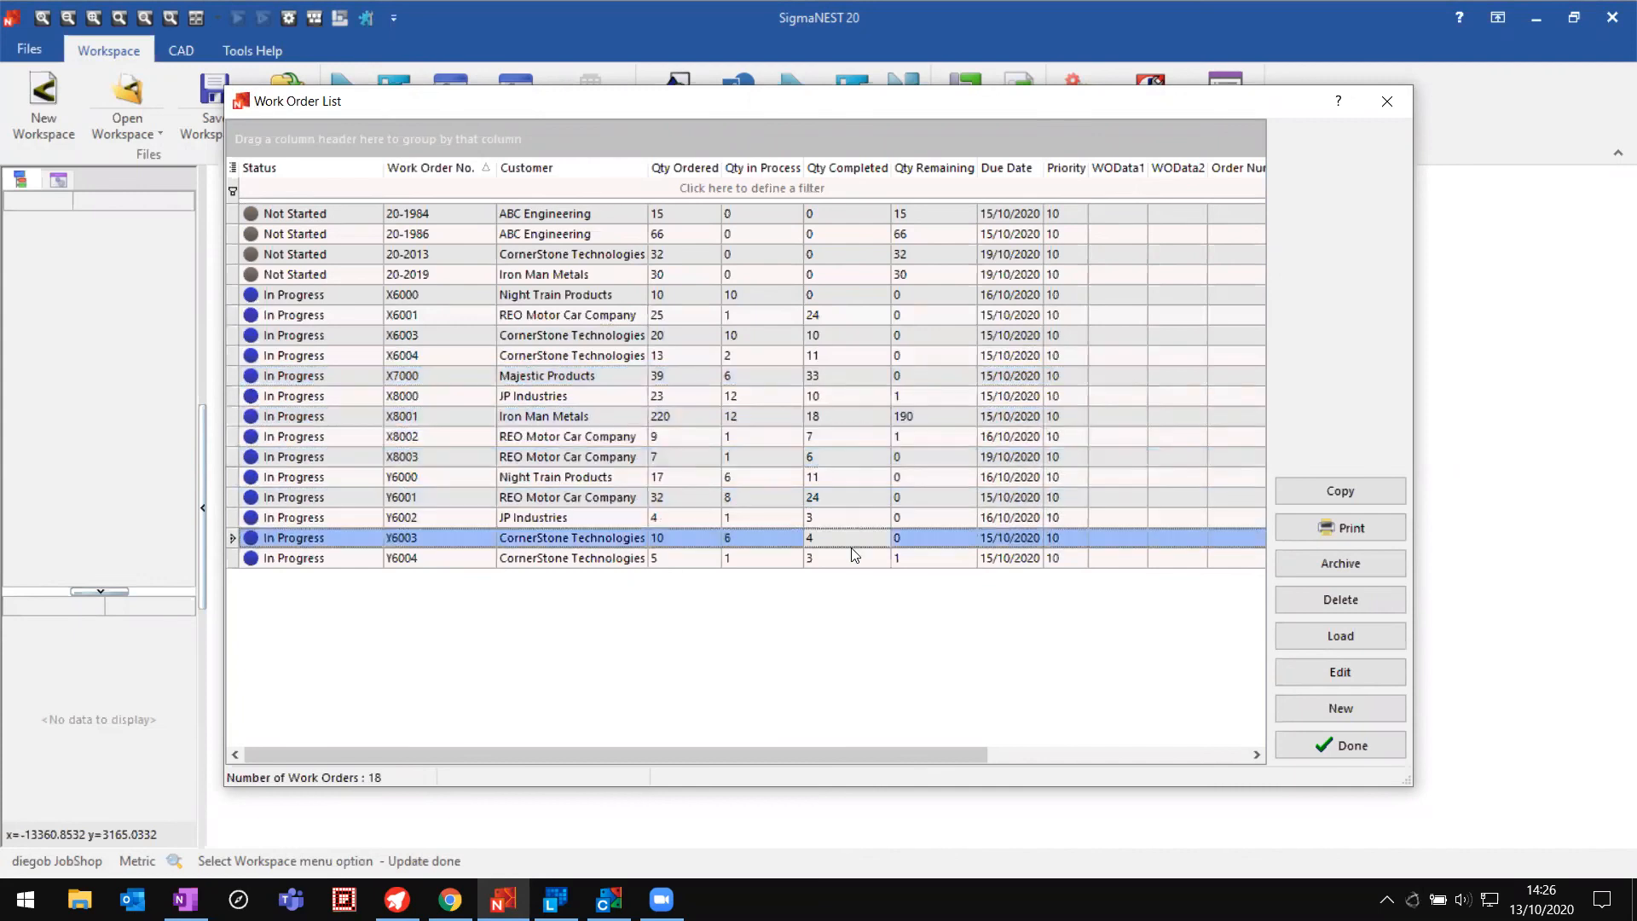
pyautogui.click(1383, 749)
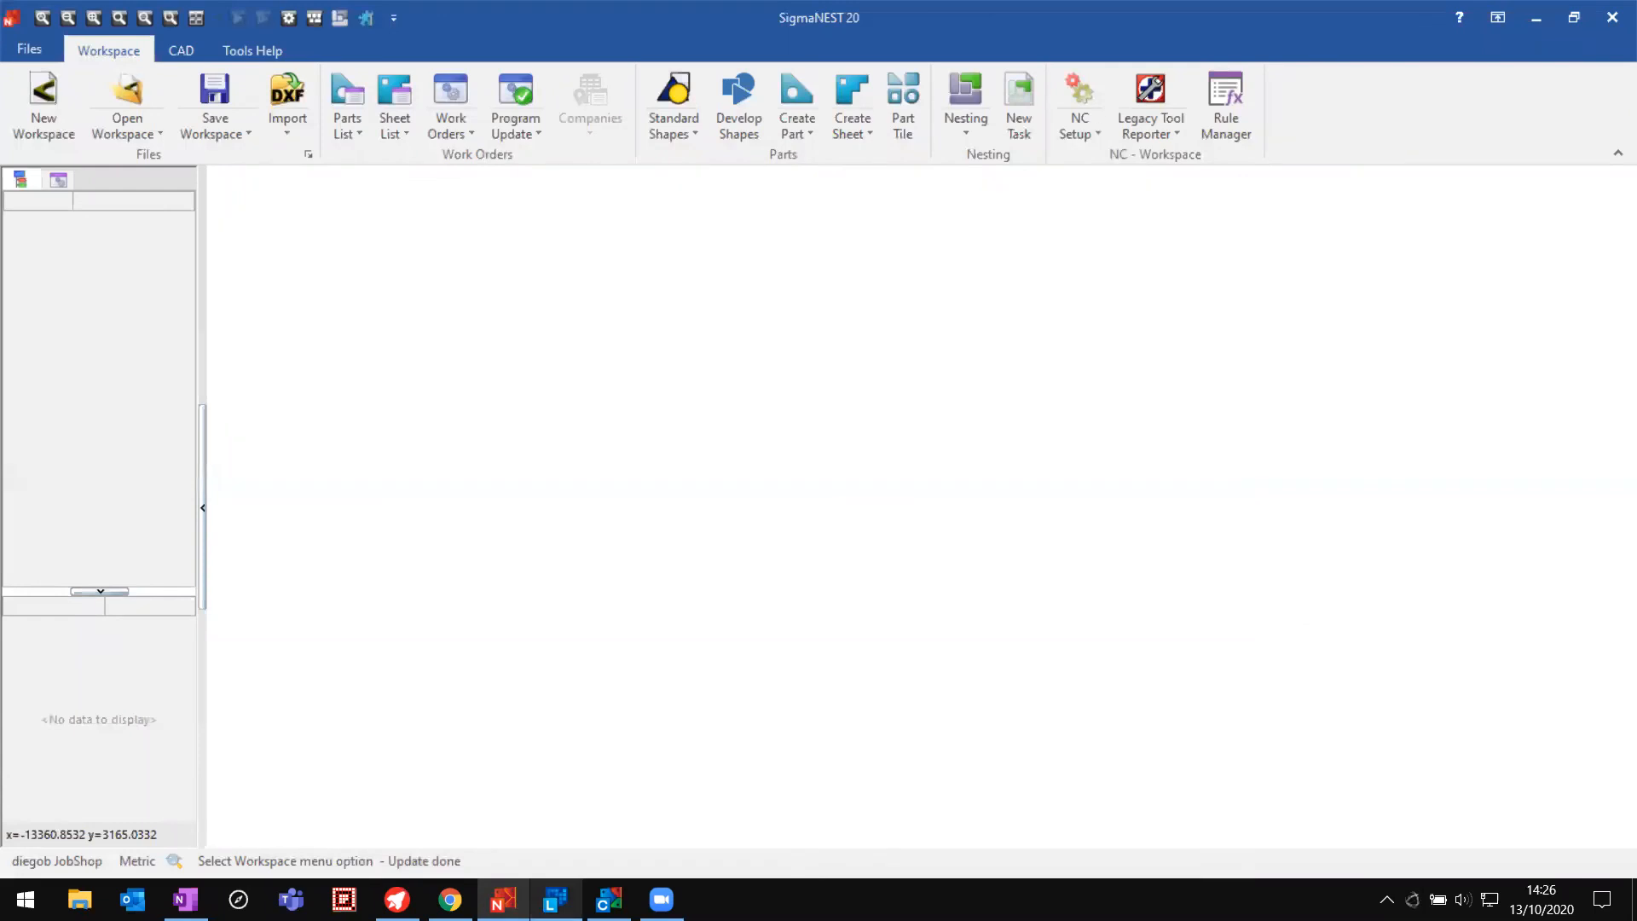
# Step: Switch to Load Manager and refresh the machine schedule with the updated programs
pyautogui.click(555, 900)
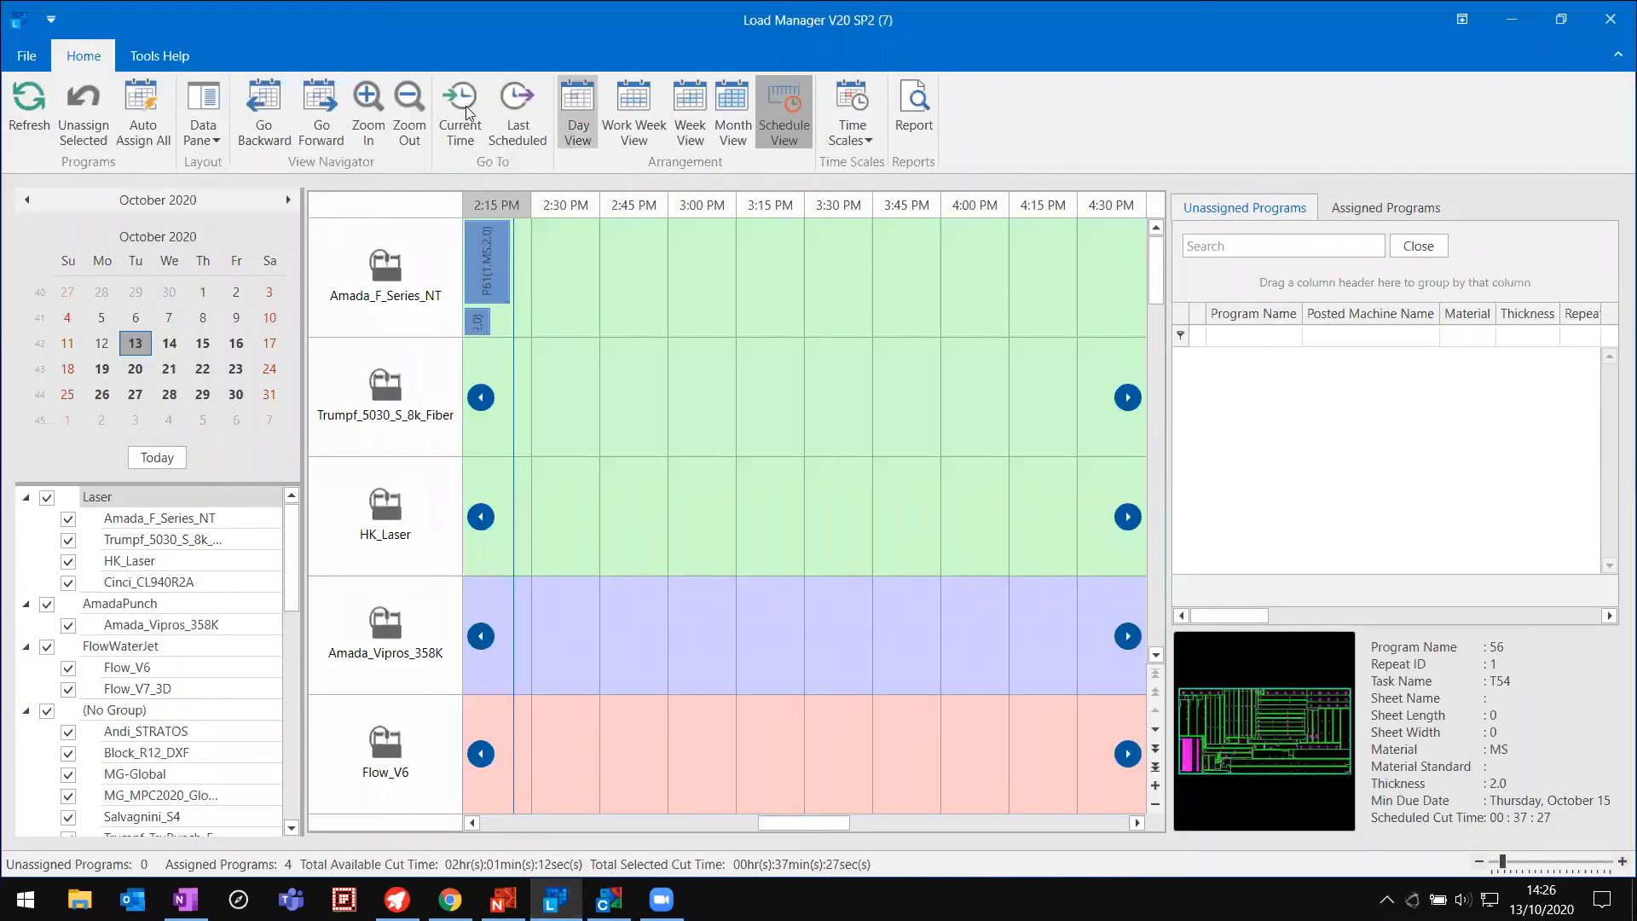
pyautogui.click(29, 106)
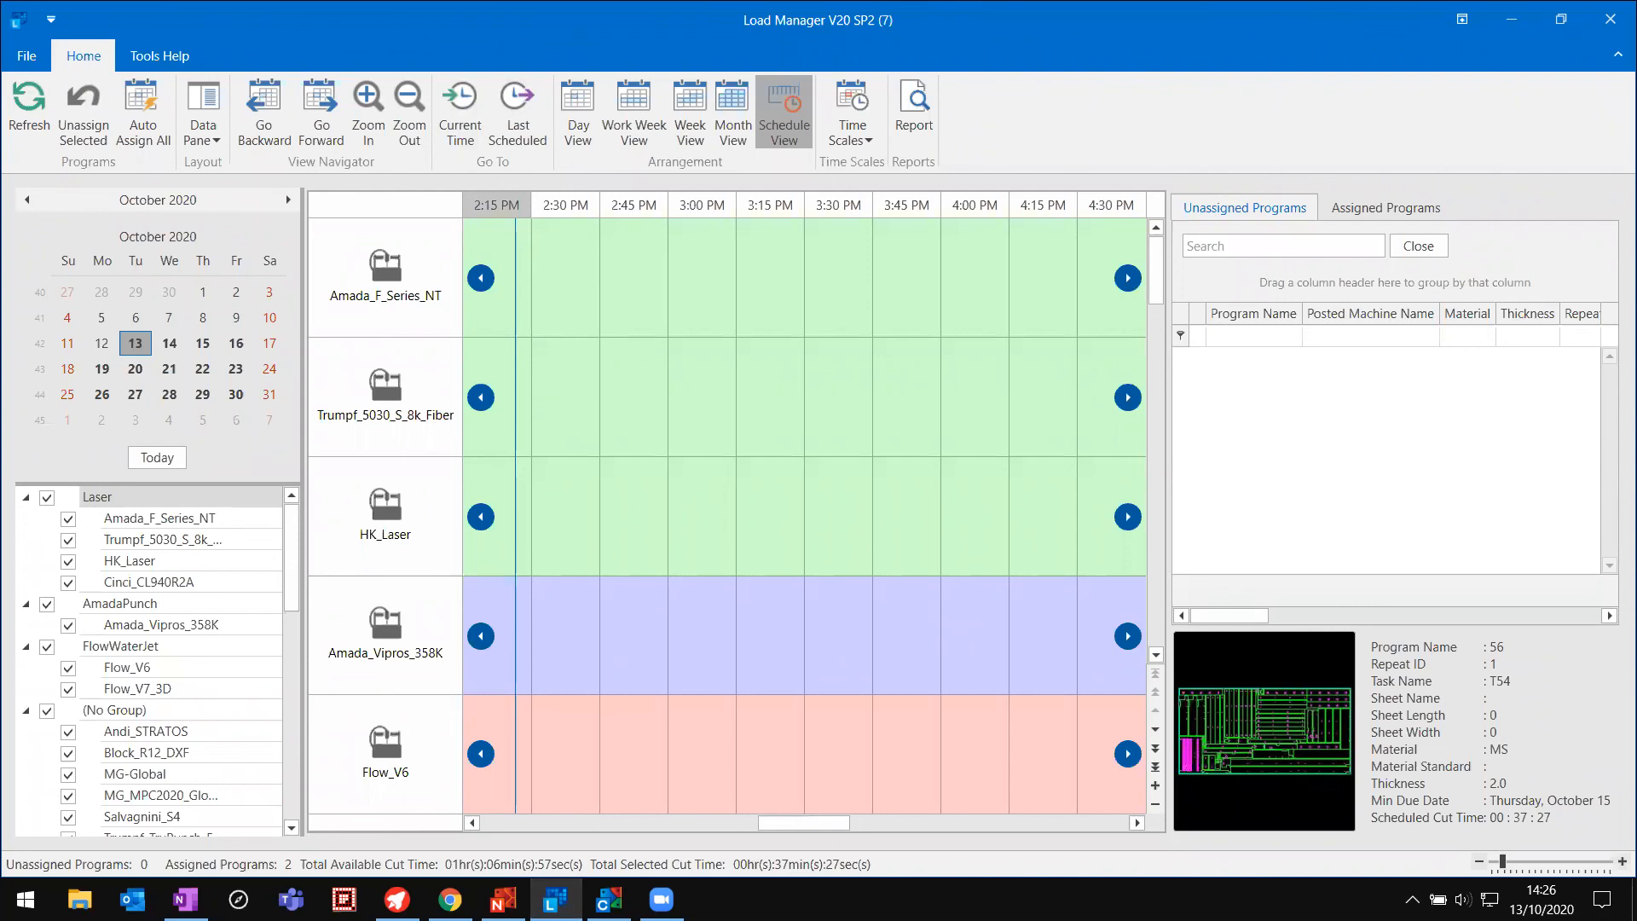
pyautogui.hotkey('alt', 'Tab')
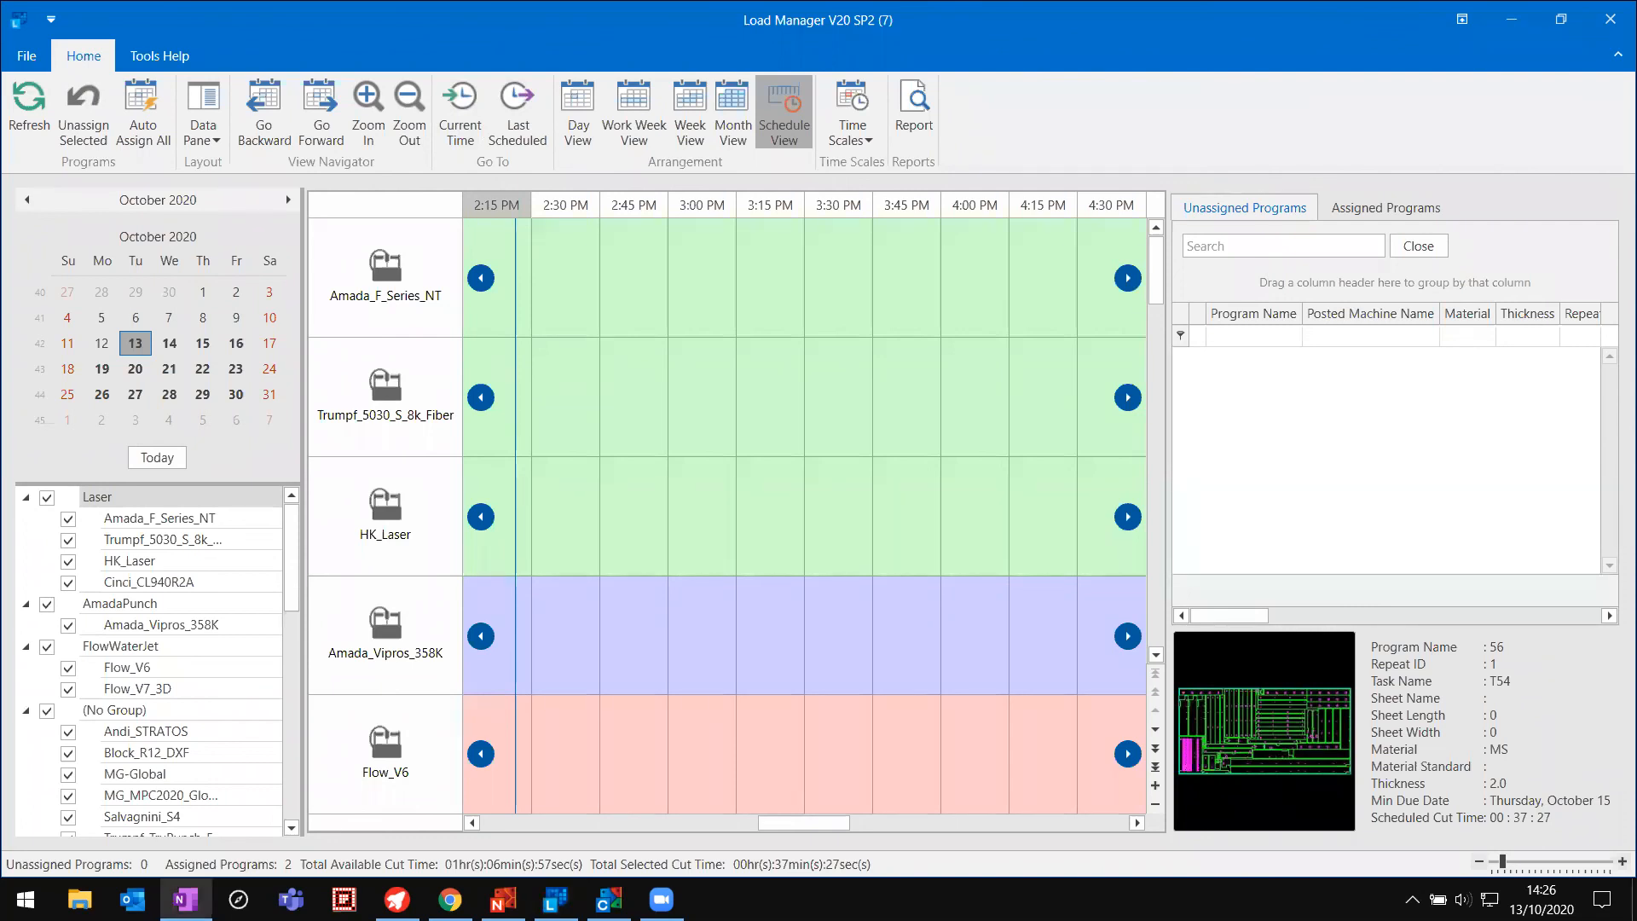